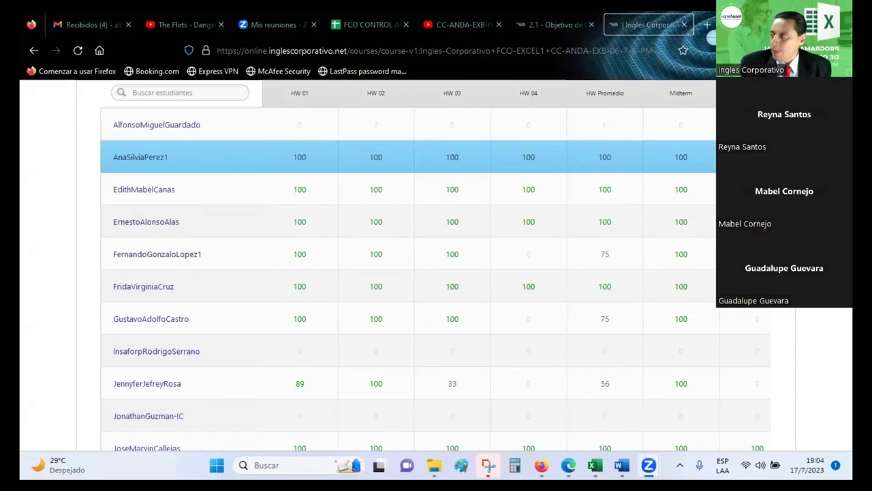
- Scroll through the Inglés Corporativo gradebook to review the grades
scroll(419, 218, up, 2)
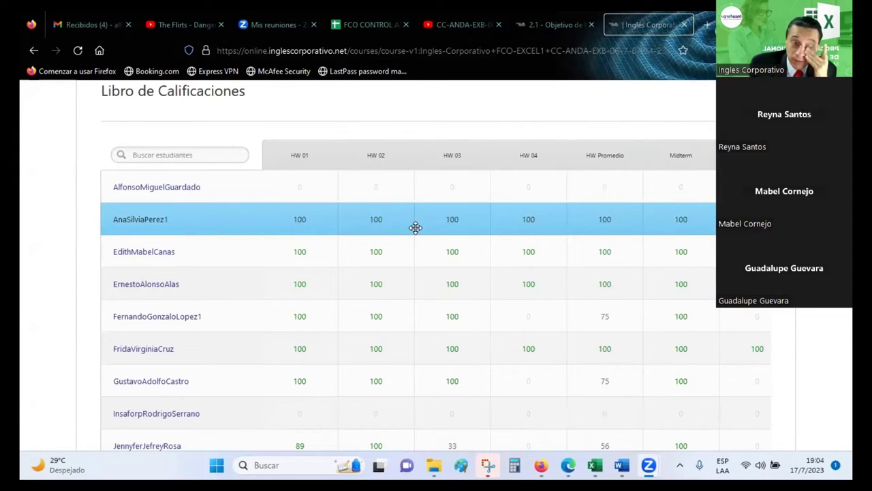
scroll(416, 227, down, 2)
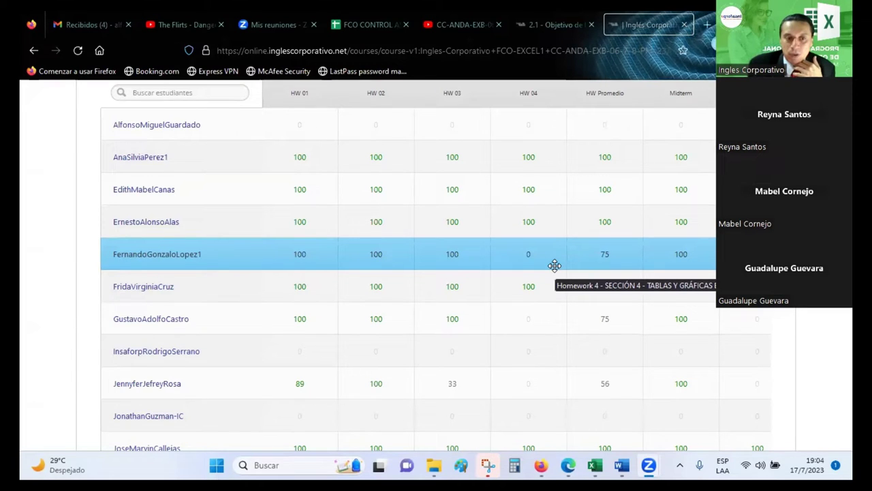
scroll(554, 265, down, 2)
scroll(554, 265, down, 2)
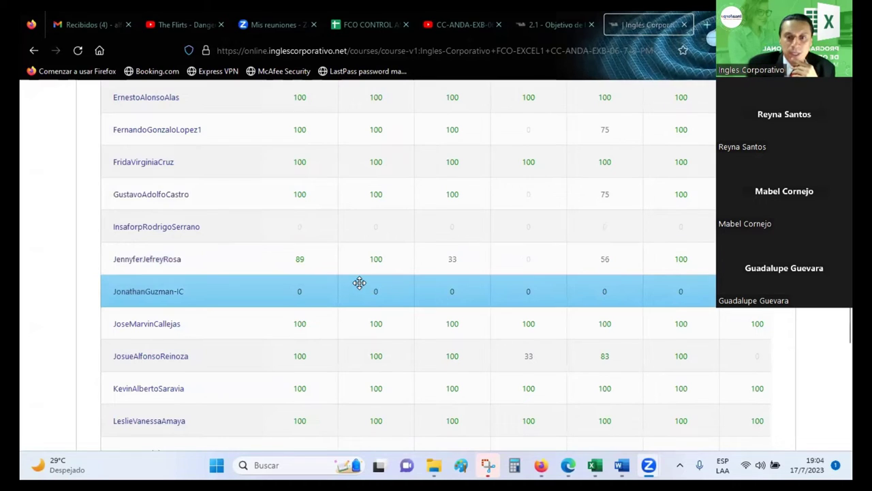
scroll(359, 282, down, 2)
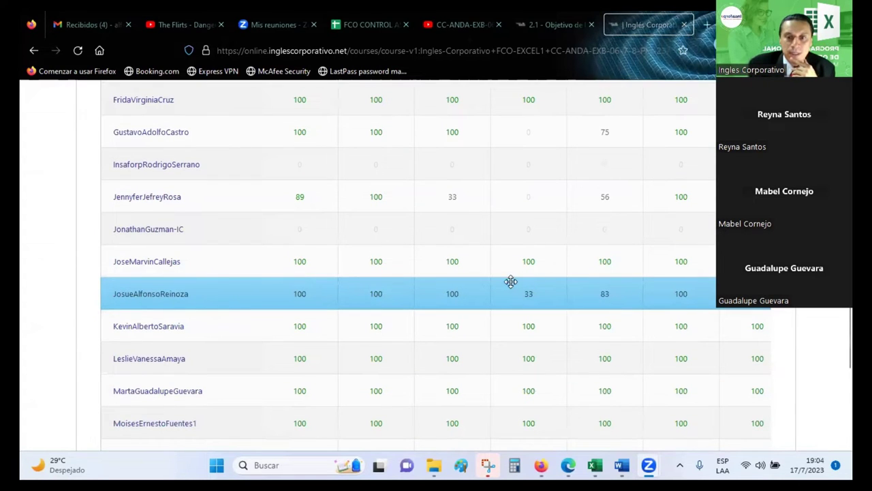
scroll(520, 290, down, 2)
scroll(519, 288, down, 4)
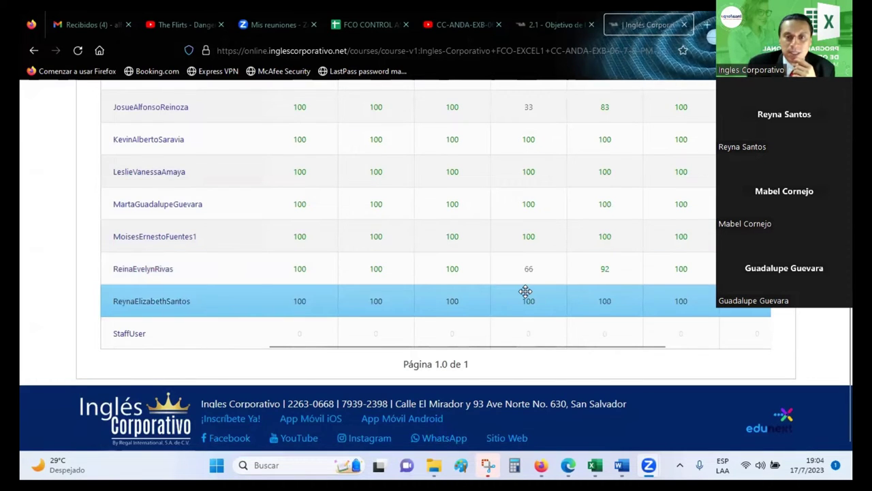
scroll(525, 291, up, 1)
scroll(526, 290, up, 1)
scroll(525, 291, up, 4)
scroll(525, 291, up, 1)
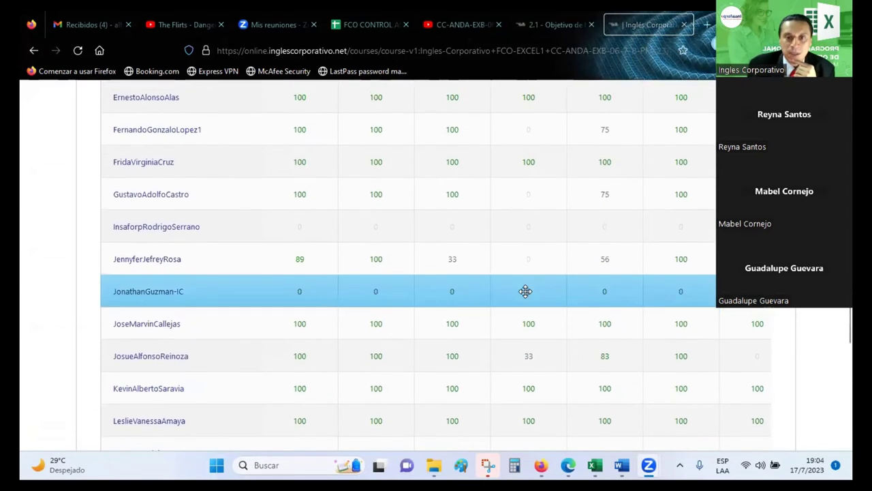
scroll(525, 291, up, 2)
scroll(525, 291, up, 2)
scroll(525, 291, down, 1)
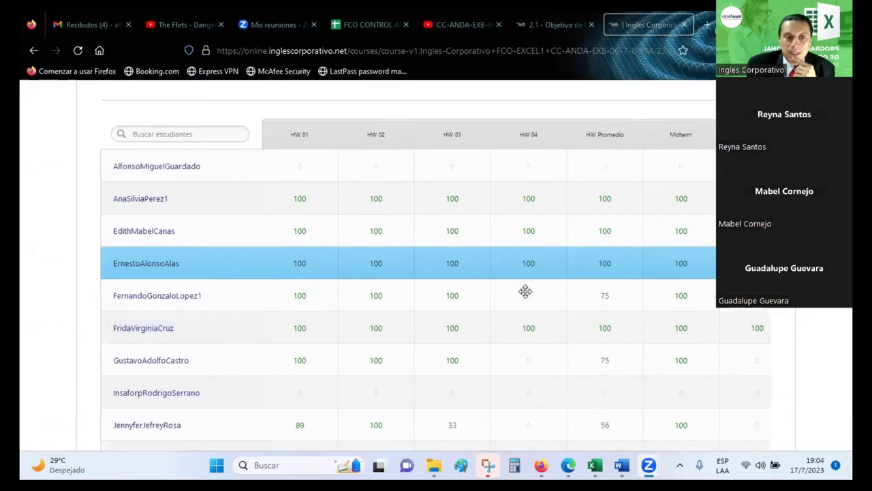
scroll(526, 291, down, 1)
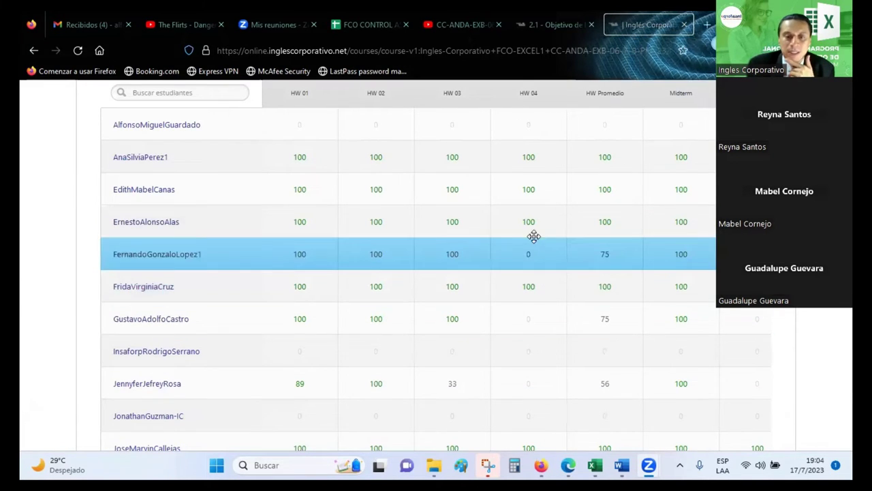
scroll(440, 268, down, 1)
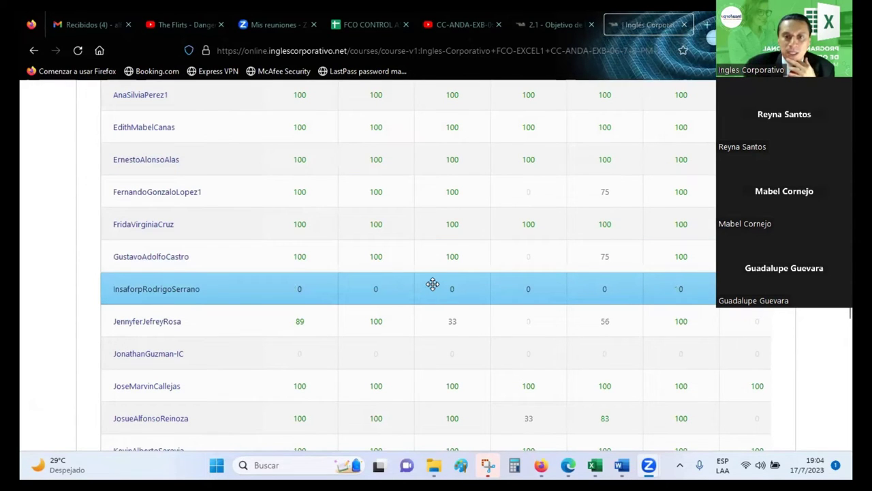
scroll(433, 283, down, 1)
scroll(432, 284, down, 1)
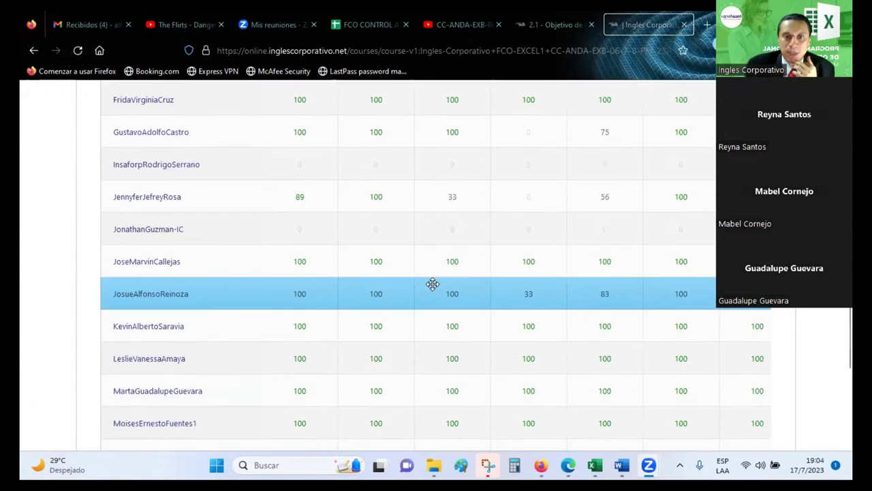
scroll(432, 283, down, 1)
scroll(432, 283, down, 1)
scroll(433, 283, down, 1)
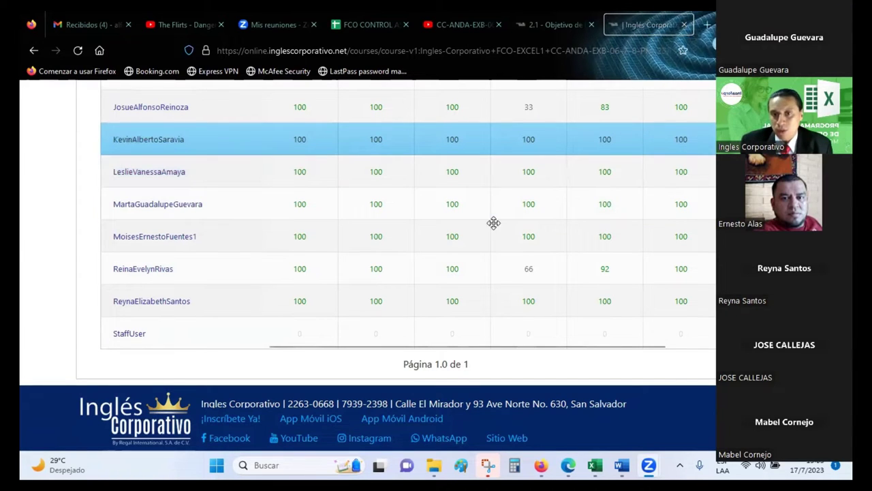
- Scroll back through the page and briefly select the page count text beneath the table
scroll(549, 215, up, 2)
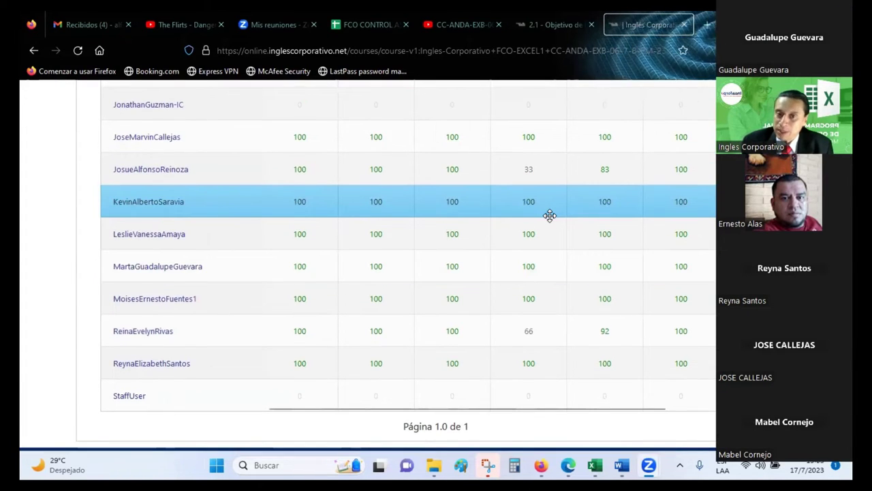
scroll(549, 215, up, 4)
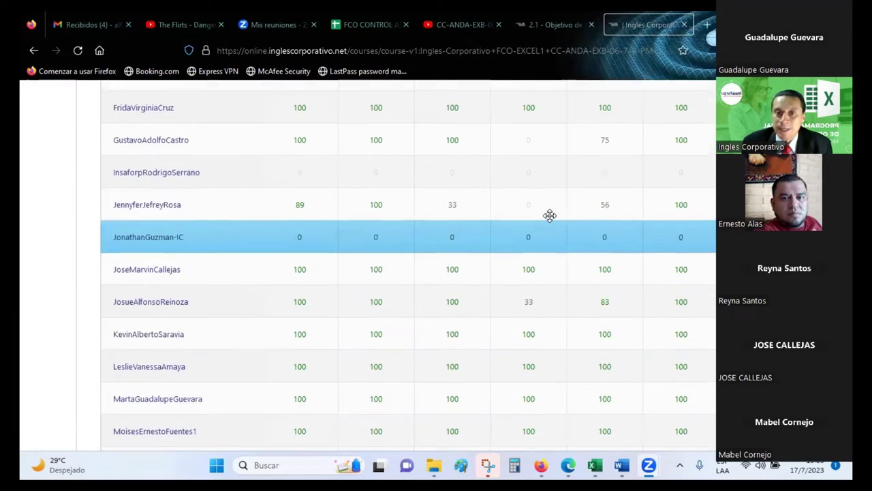
scroll(549, 216, up, 3)
scroll(549, 215, up, 1)
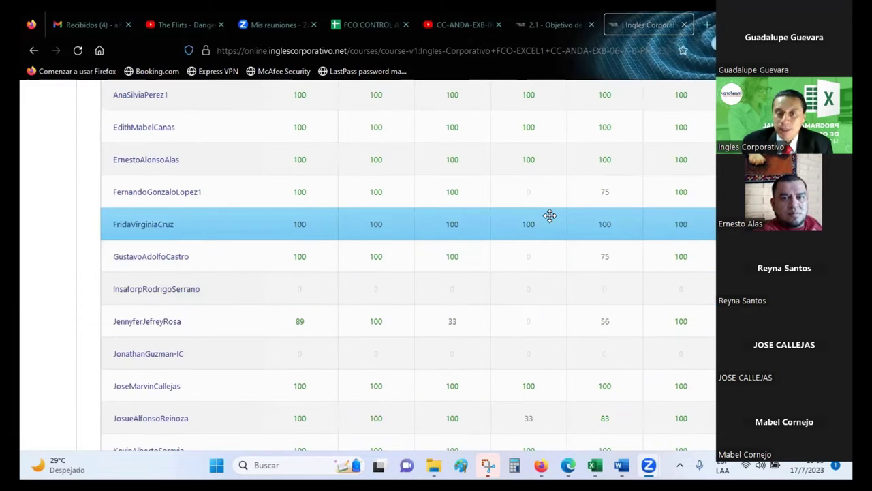
scroll(549, 215, up, 2)
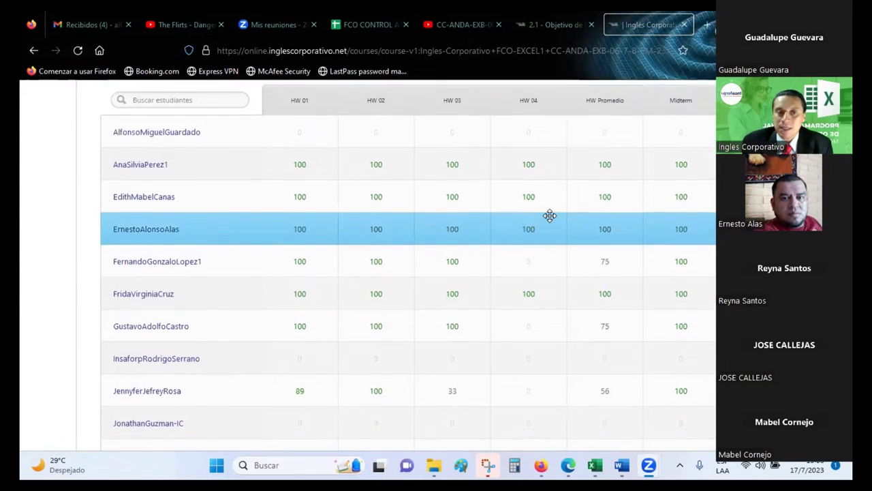
scroll(549, 216, up, 2)
scroll(549, 215, down, 4)
scroll(549, 215, down, 2)
scroll(549, 216, down, 3)
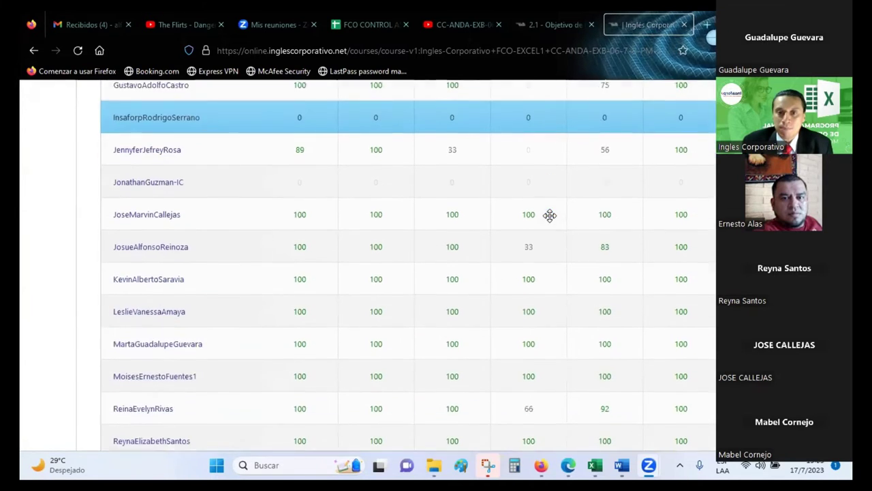
scroll(549, 215, down, 3)
scroll(549, 215, down, 1)
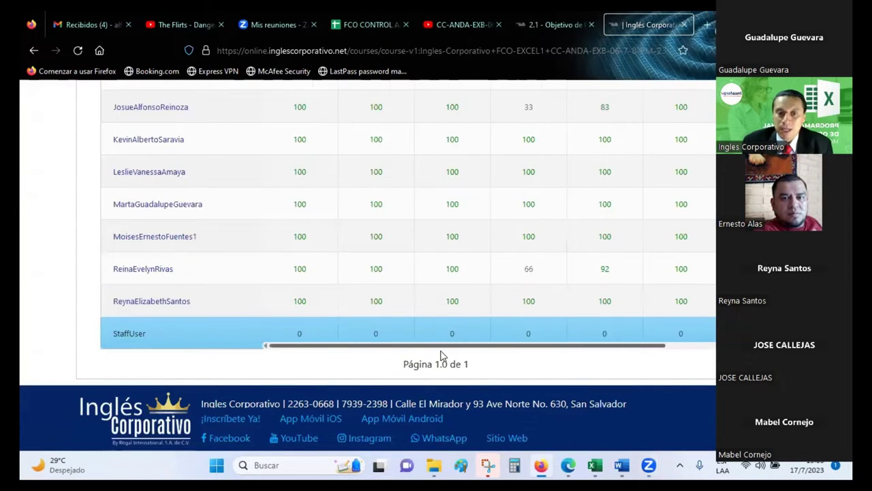
drag(471, 364, 405, 364)
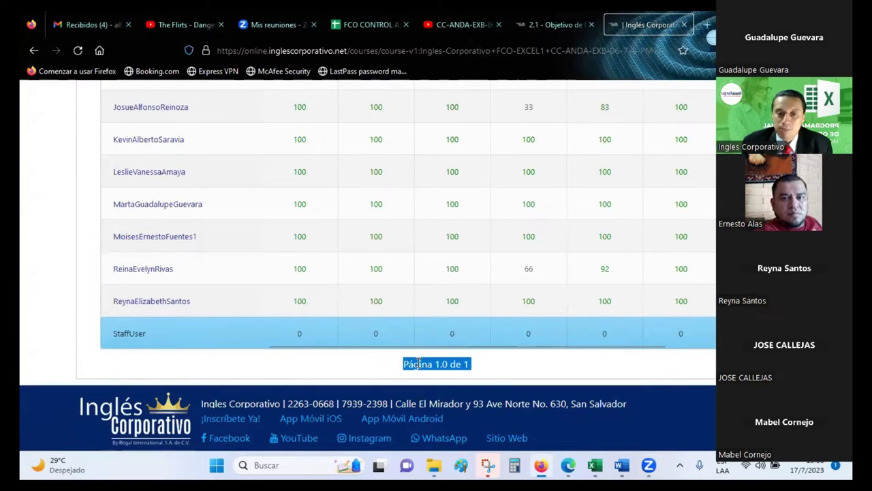
click(405, 364)
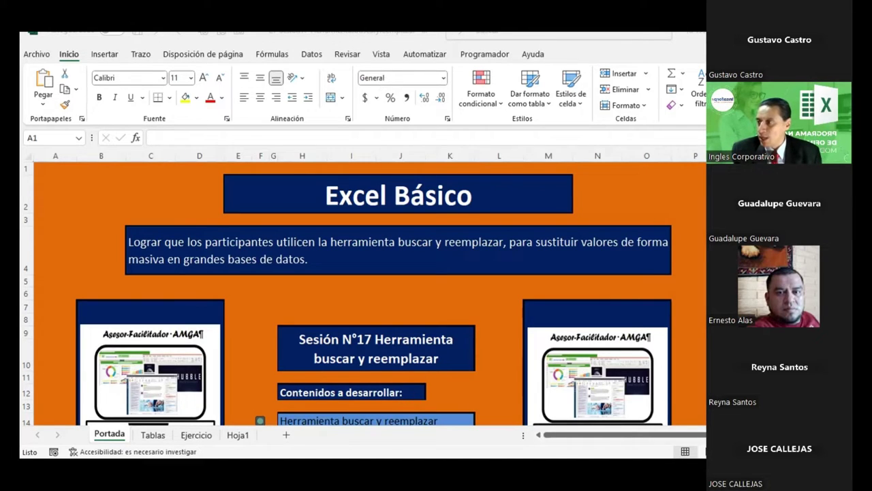
- Switch to Tablas, then to the Ejercicio sheet, and scroll down through its records
scroll(227, 402, down, 1)
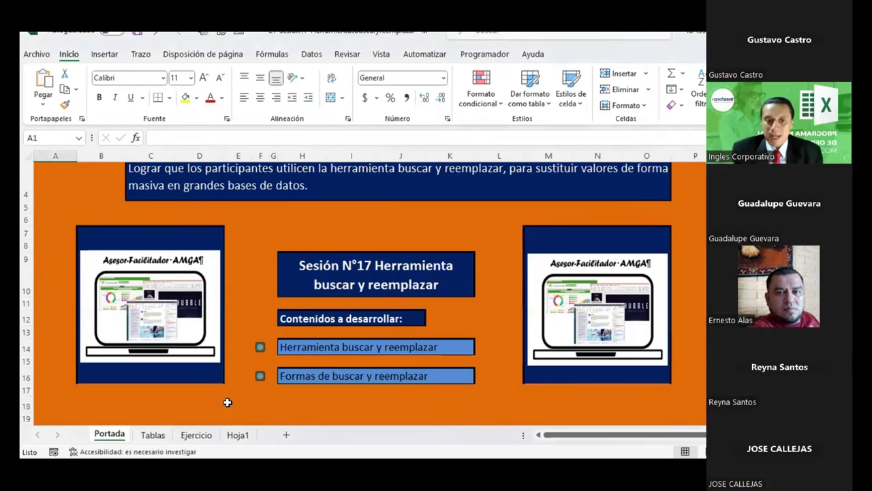
click(153, 434)
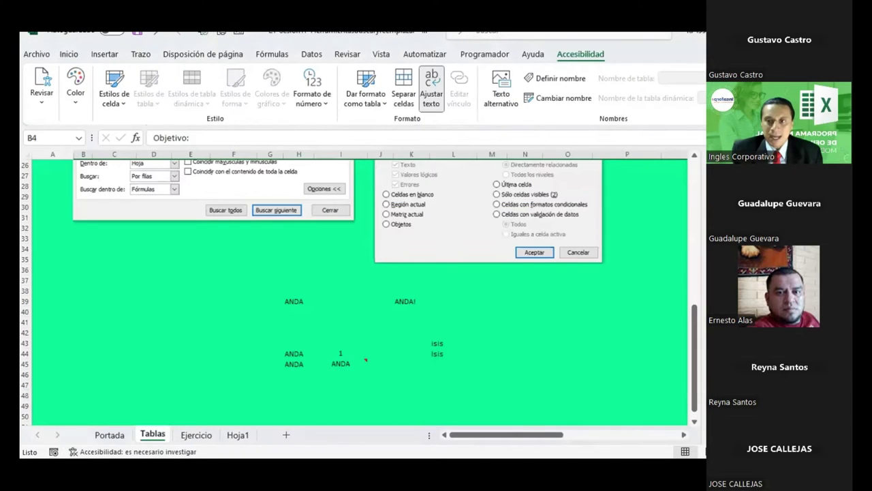
click(208, 435)
scroll(334, 243, down, 1)
scroll(334, 243, down, 3)
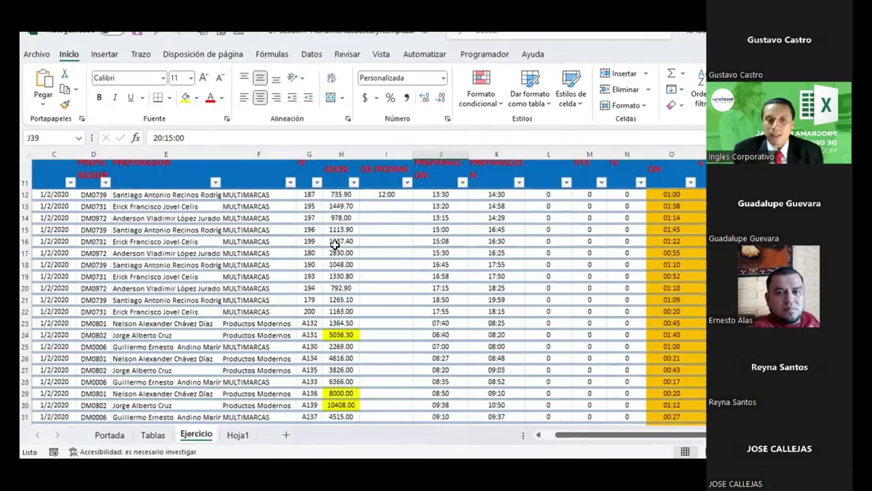
scroll(335, 243, down, 2)
scroll(334, 243, down, 7)
scroll(334, 243, down, 4)
scroll(334, 243, down, 4)
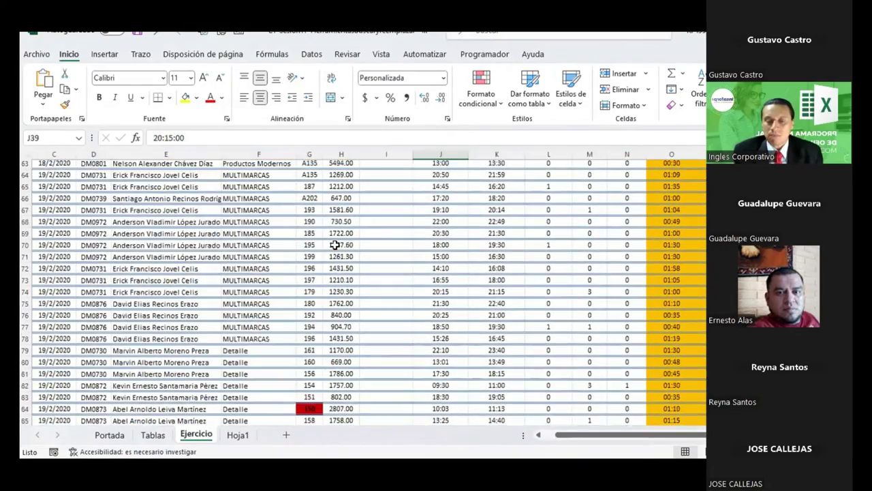
scroll(334, 243, down, 4)
scroll(335, 243, down, 5)
scroll(335, 243, down, 5)
scroll(335, 244, down, 5)
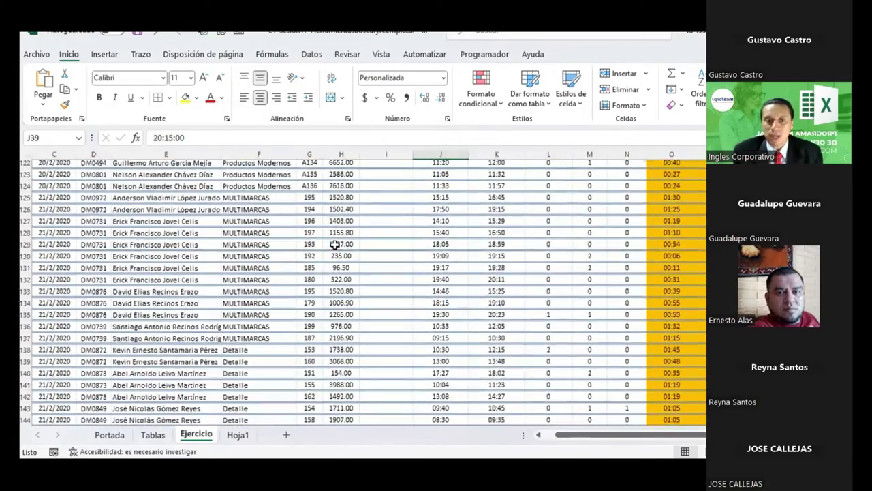
scroll(335, 243, down, 6)
scroll(334, 244, down, 7)
scroll(335, 243, down, 7)
scroll(334, 243, down, 7)
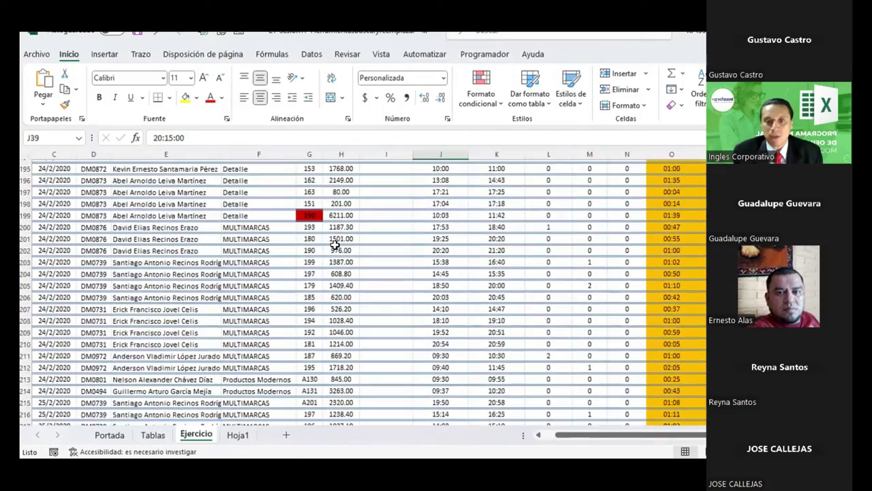
scroll(334, 243, down, 6)
scroll(335, 244, down, 4)
scroll(334, 244, down, 3)
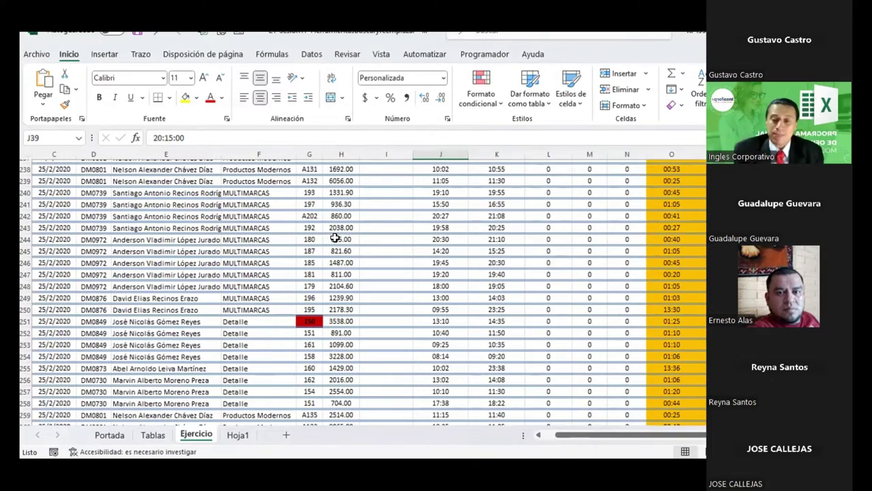
scroll(335, 237, down, 8)
scroll(334, 237, down, 8)
scroll(334, 235, down, 8)
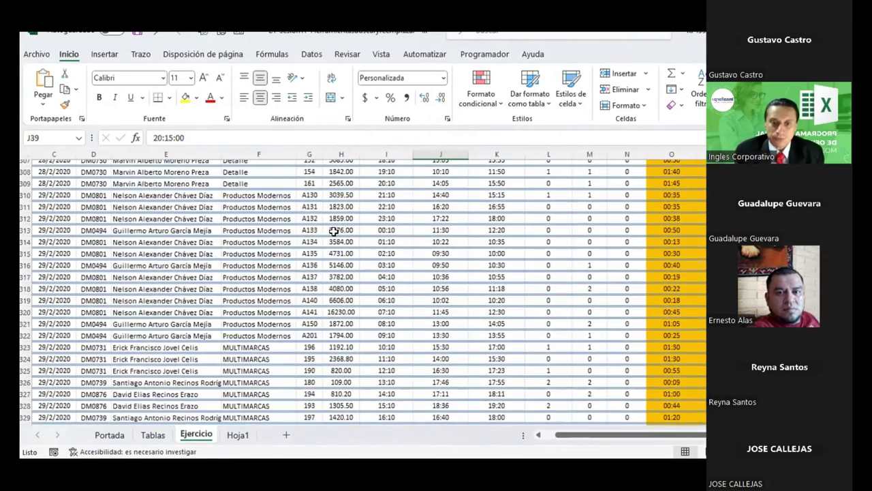
scroll(333, 232, down, 9)
scroll(333, 231, down, 4)
scroll(333, 232, down, 4)
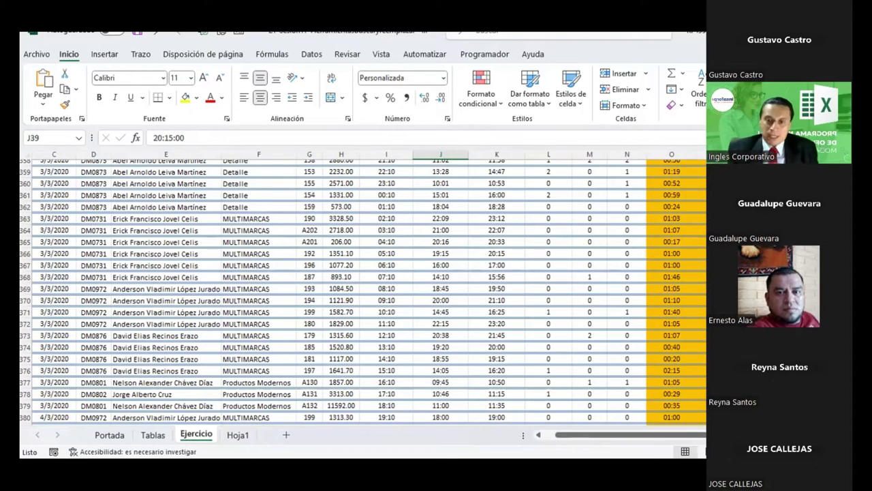
- Select G370, then scroll to the end and select row 454, the 30/3/2020 record
click(314, 300)
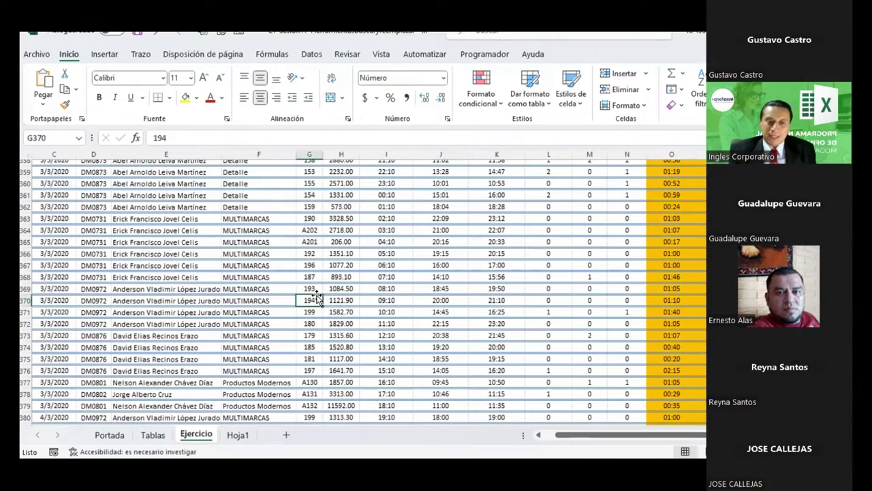
scroll(315, 300, down, 5)
scroll(314, 300, down, 7)
scroll(315, 300, down, 7)
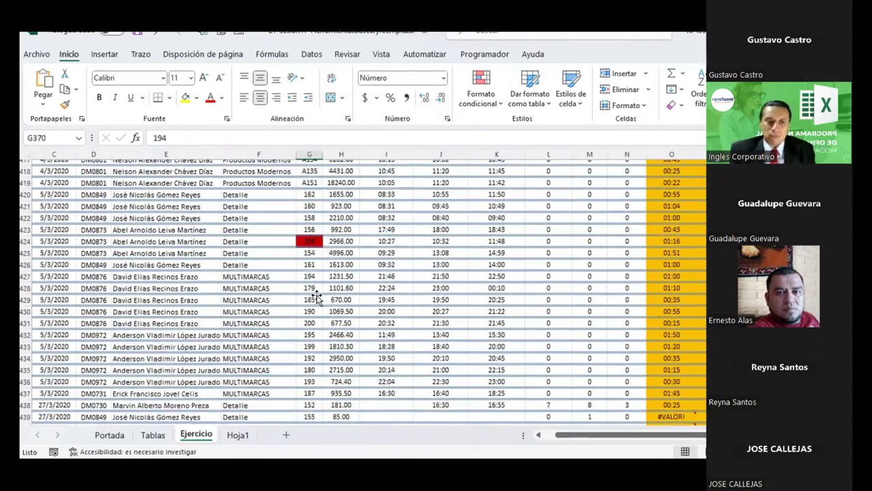
scroll(315, 300, down, 7)
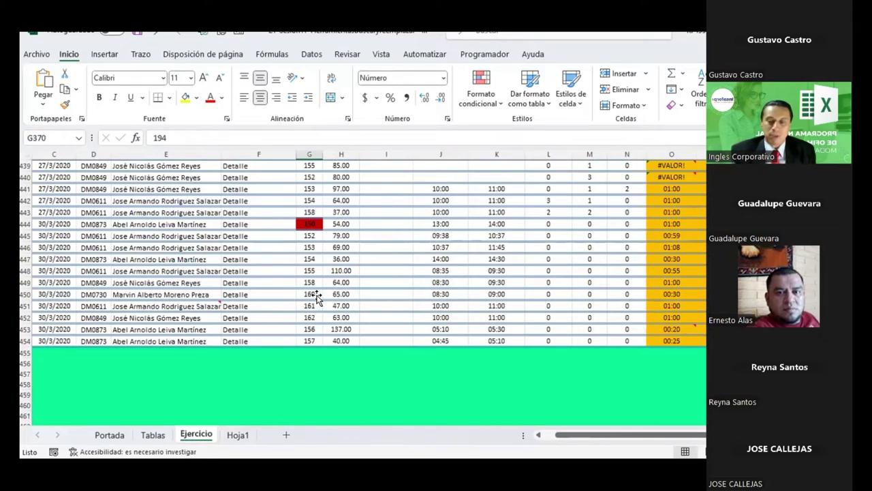
scroll(315, 297, up, 3)
scroll(316, 296, down, 3)
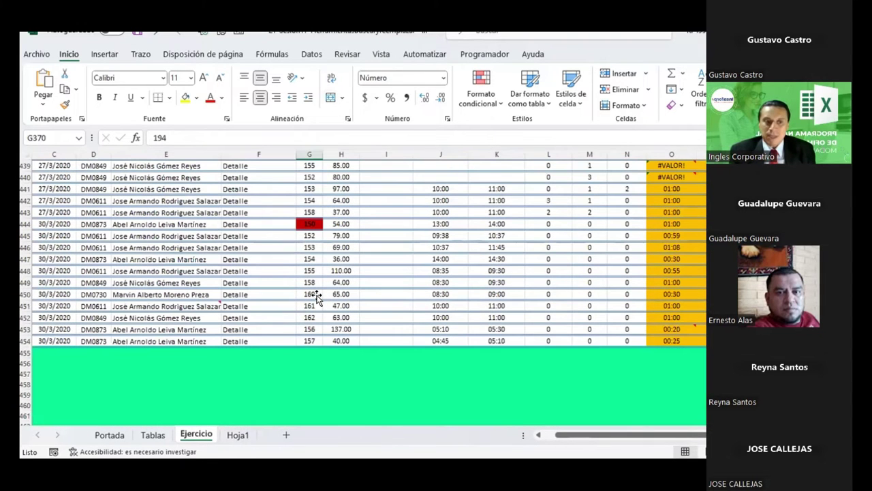
click(27, 341)
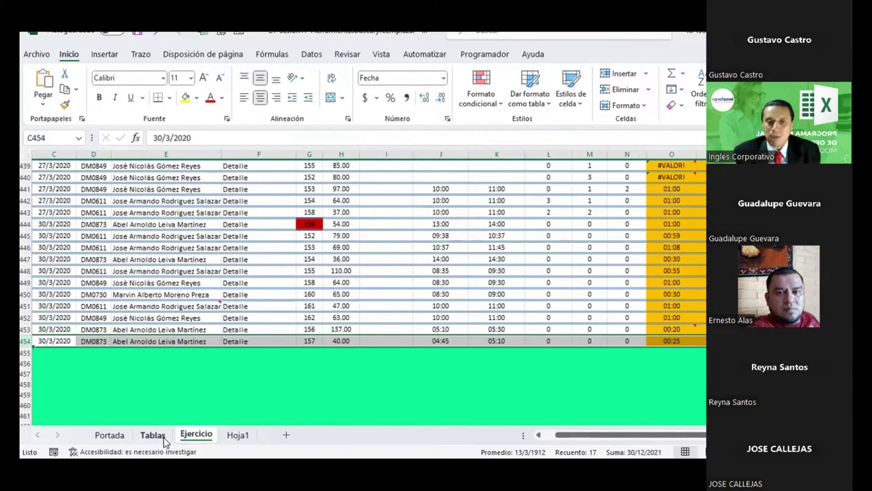
- Select L449, then scroll back to row 1 and the leftmost columns of Ejercicio
click(550, 282)
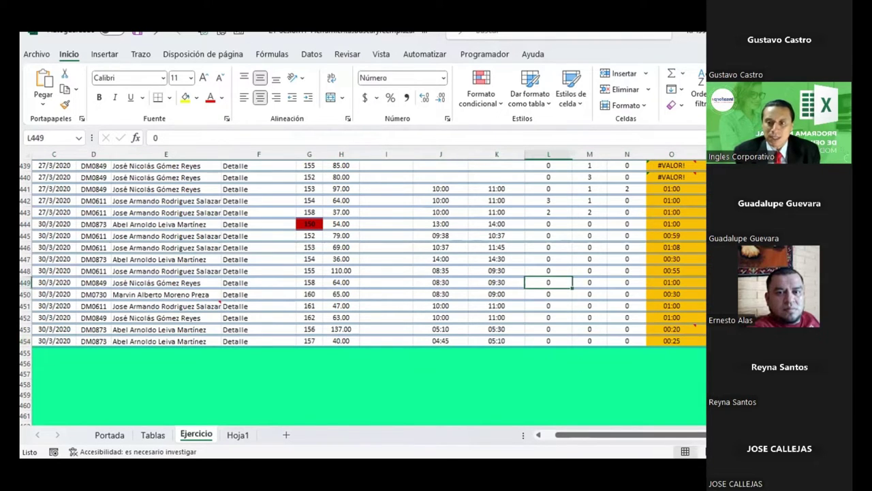
scroll(363, 292, up, 20)
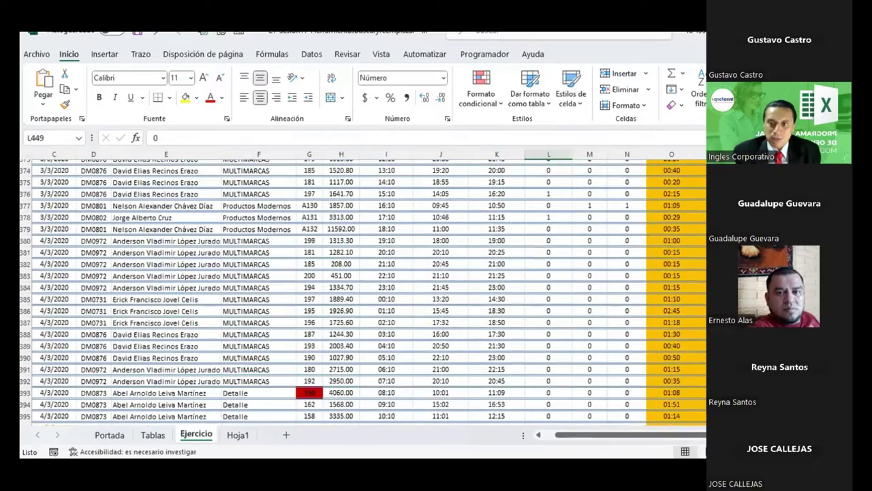
scroll(363, 293, up, 9)
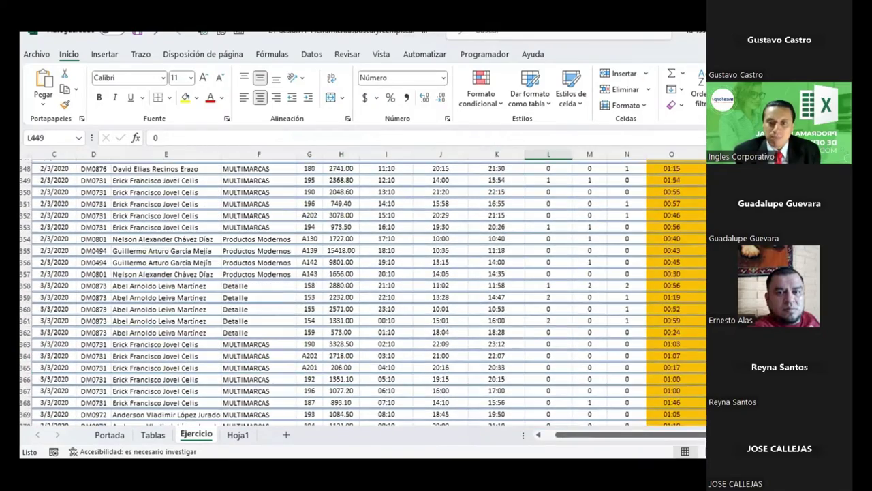
scroll(363, 293, up, 20)
scroll(364, 293, up, 20)
scroll(363, 293, up, 20)
scroll(363, 293, up, 20)
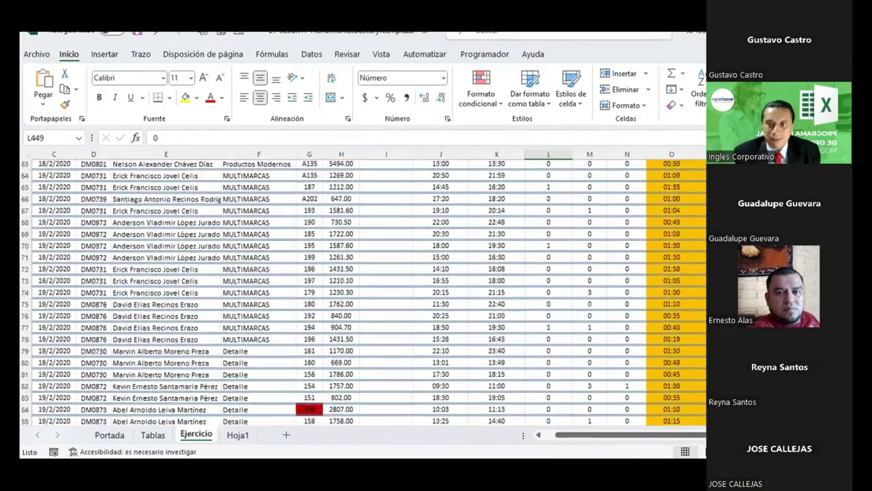
scroll(363, 293, up, 20)
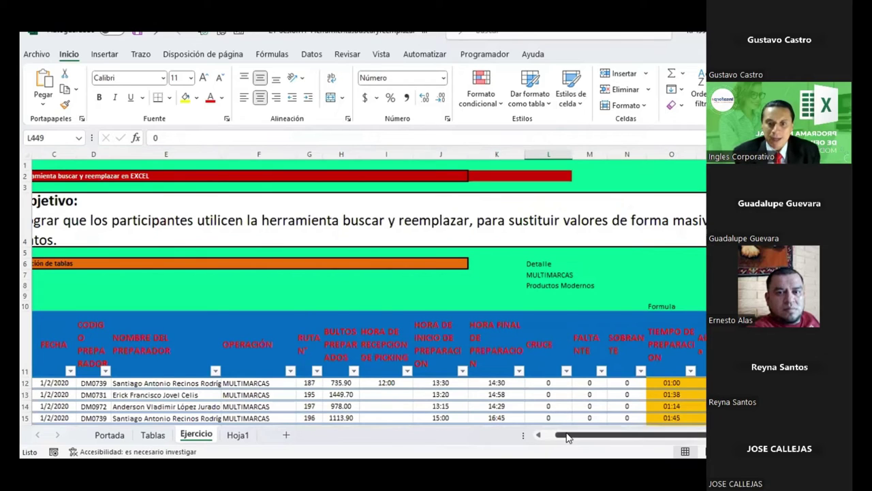
drag(569, 436, 527, 428)
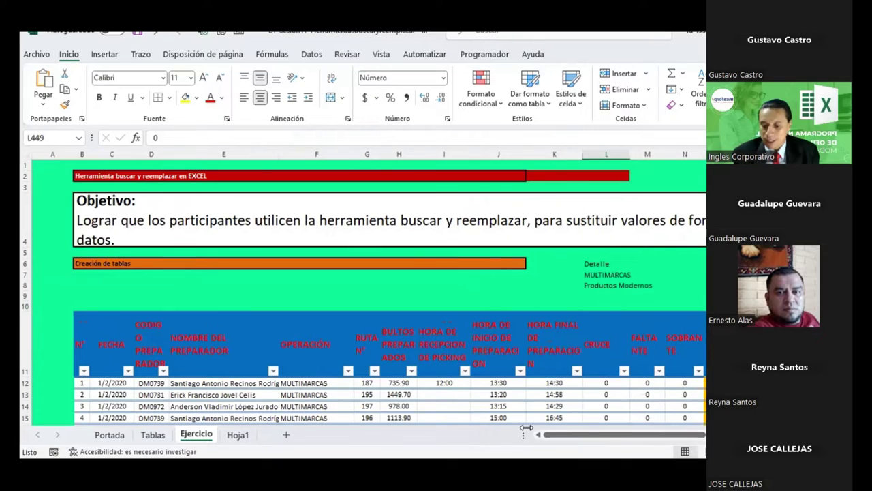
- Open the Tablas sheet and scroll up to the 'Función buscar / reemplazar' title
click(153, 435)
click(167, 370)
scroll(169, 372, up, 2)
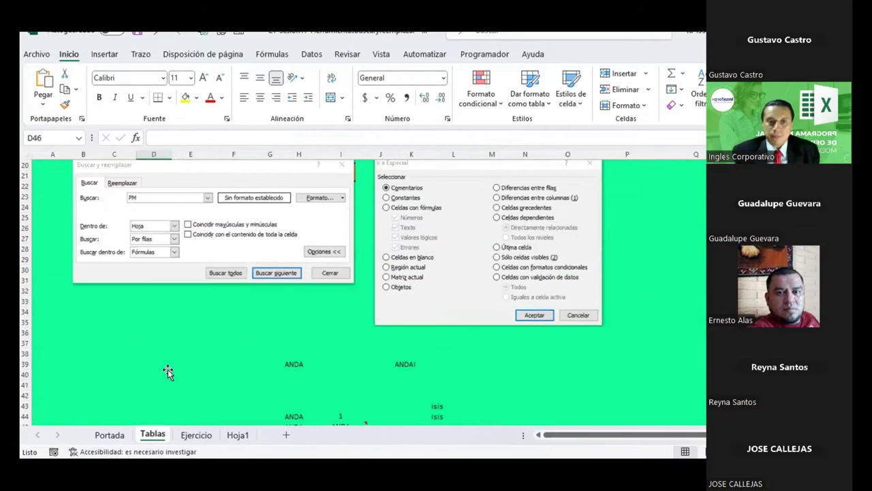
scroll(168, 370, up, 1)
scroll(167, 370, up, 1)
scroll(167, 370, up, 1)
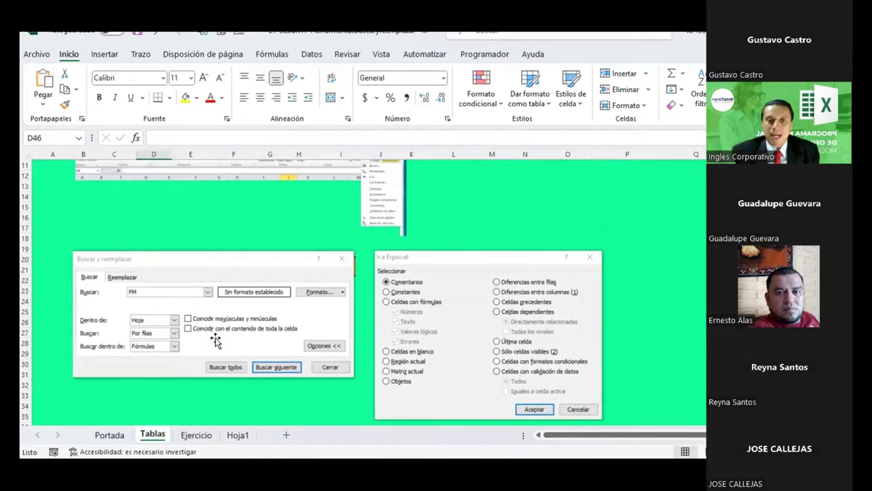
scroll(215, 340, up, 2)
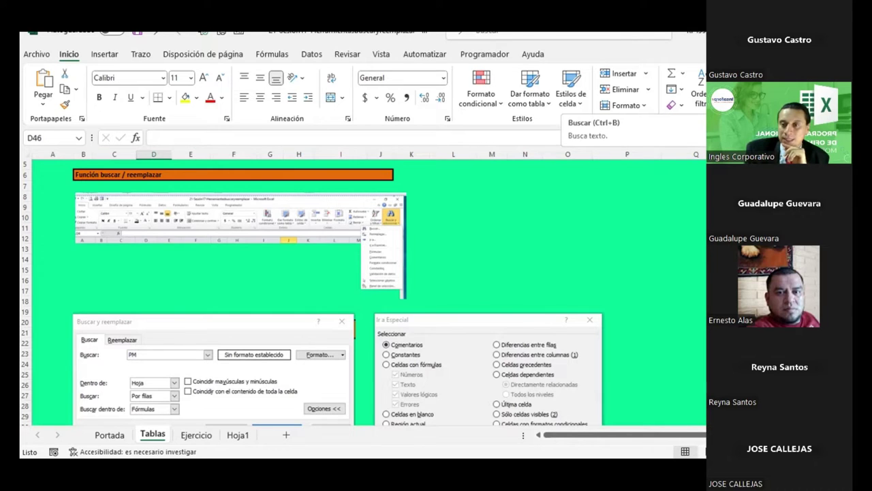
key(ctrl+b)
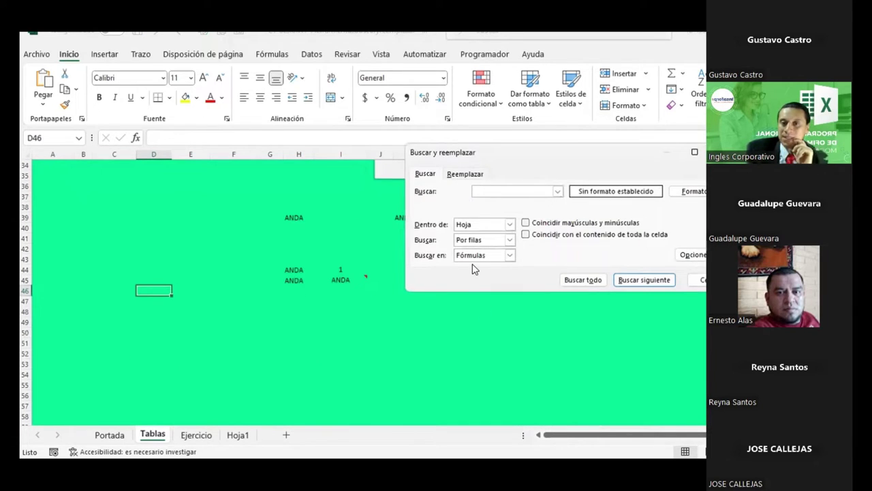
drag(537, 153, 365, 152)
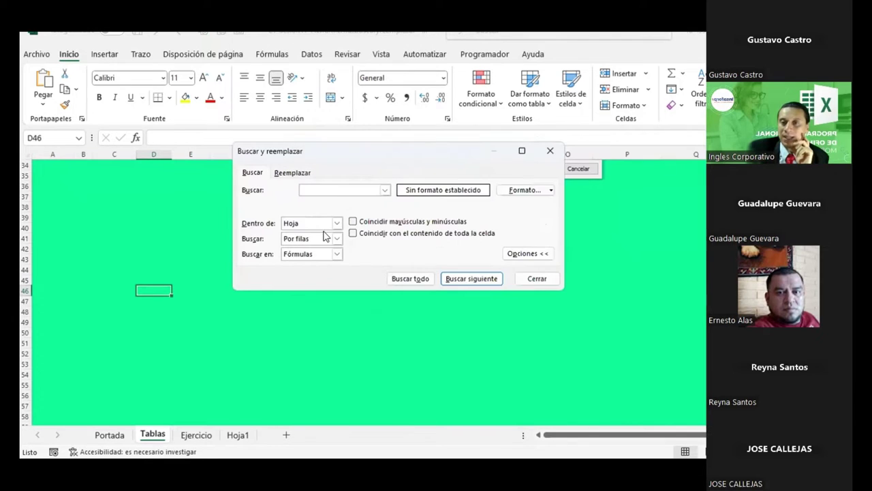
click(252, 174)
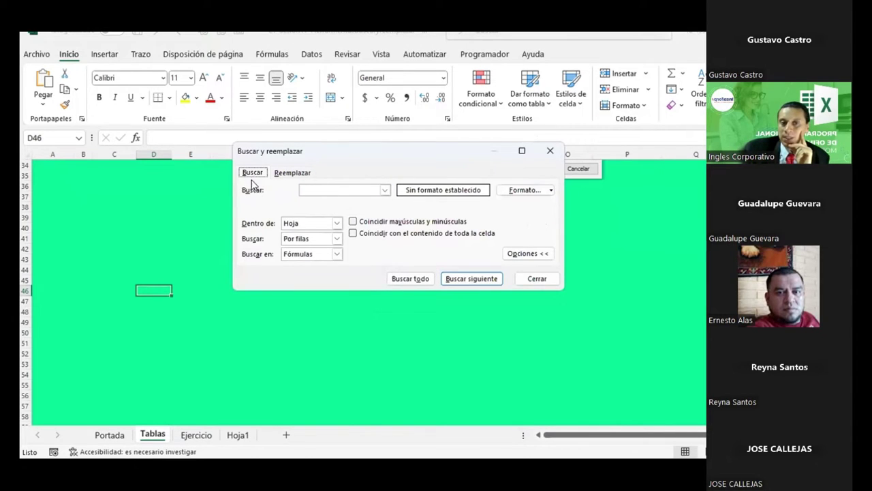
click(290, 173)
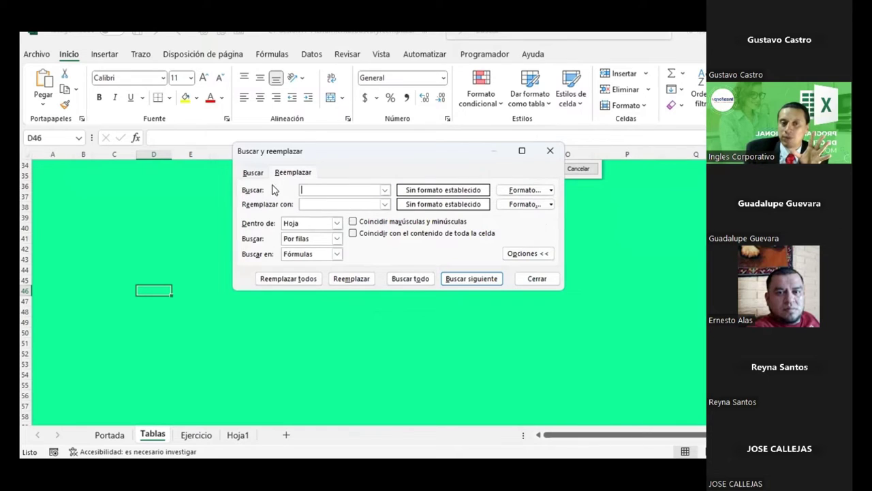
click(253, 173)
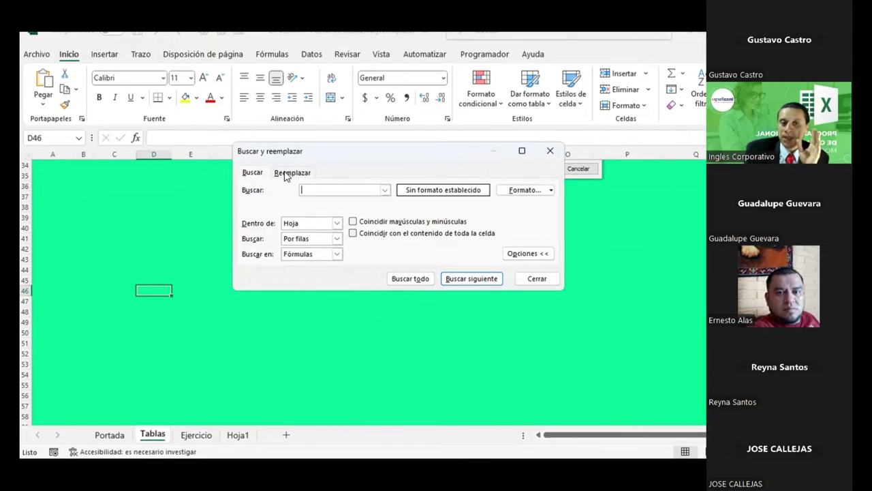
click(288, 173)
click(253, 173)
click(306, 174)
click(253, 173)
click(310, 173)
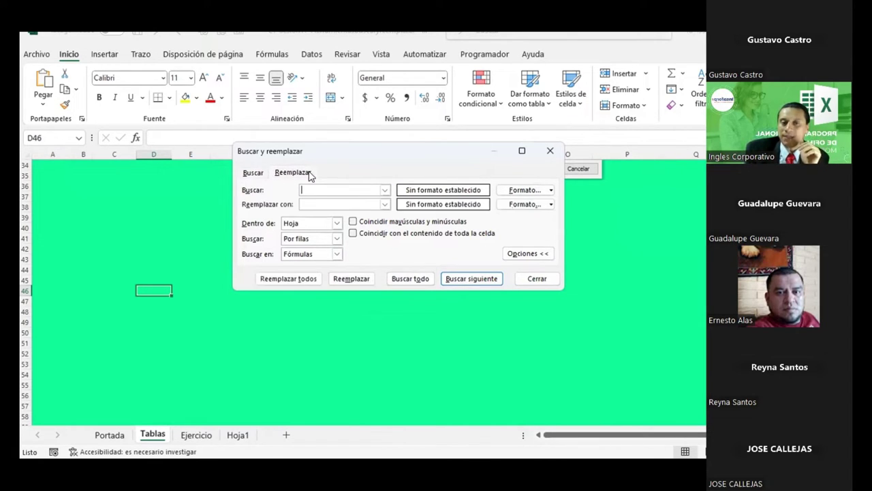
click(252, 173)
click(310, 174)
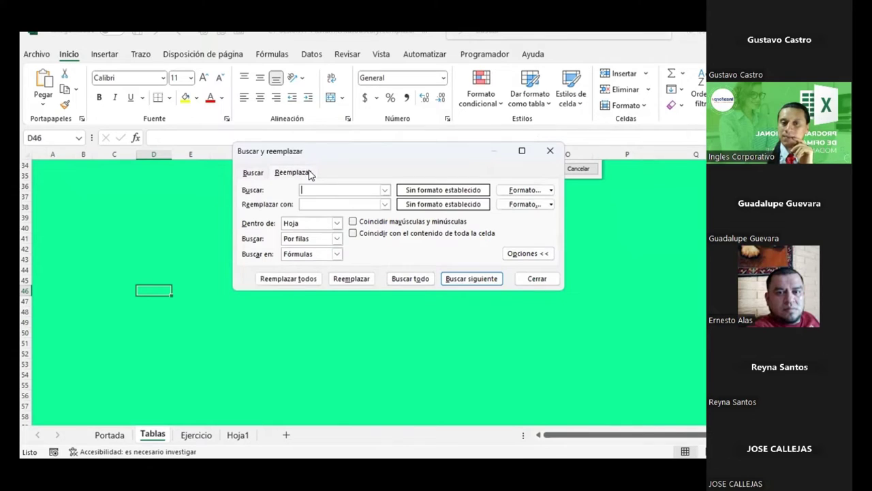
click(254, 172)
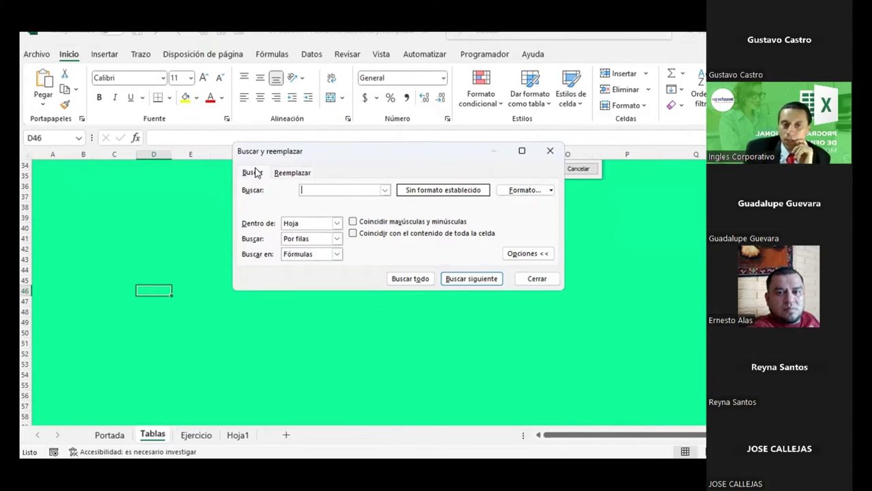
click(525, 280)
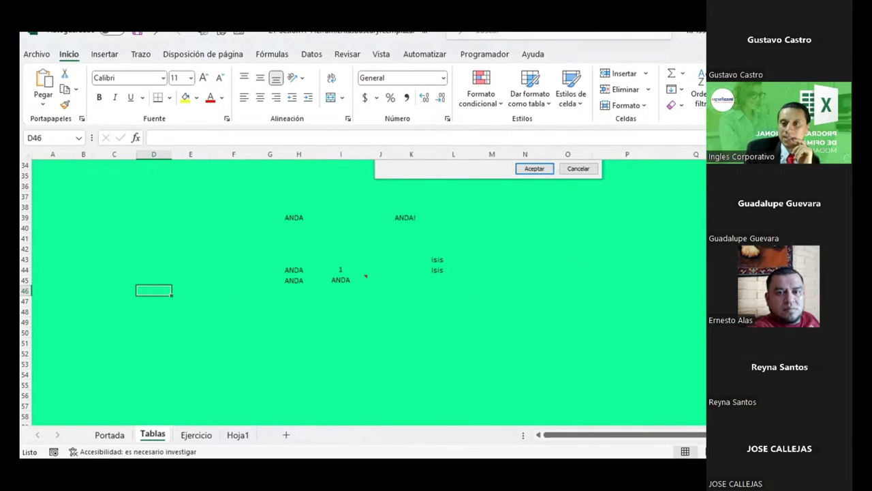
- Bring up the Ir a (Go To) window with F5 twice, closing it each time
key(F5)
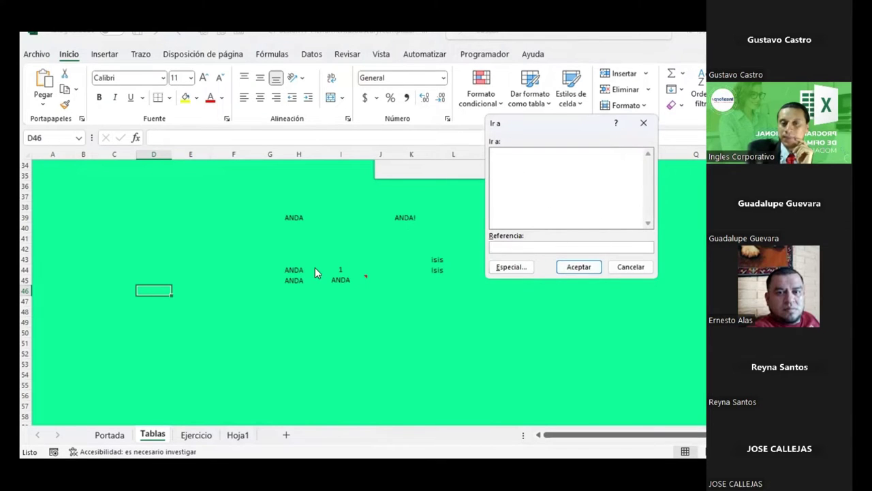
click(644, 267)
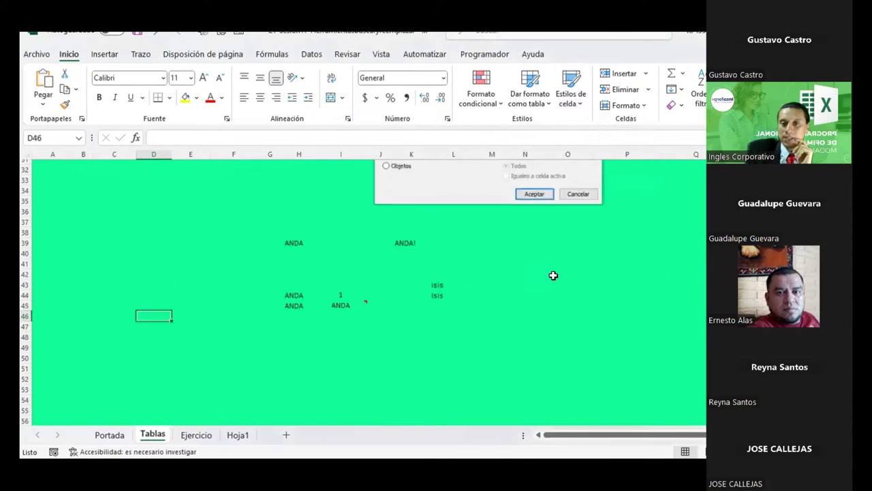
scroll(692, 180, up, 6)
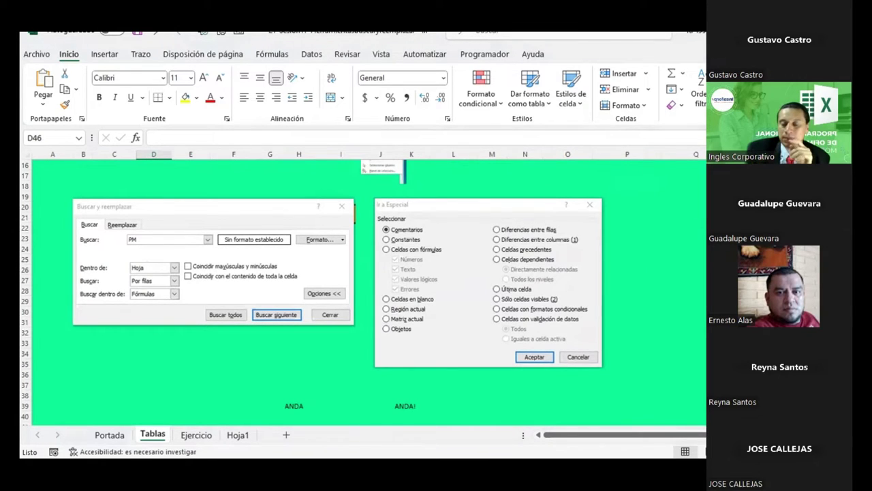
key(F5)
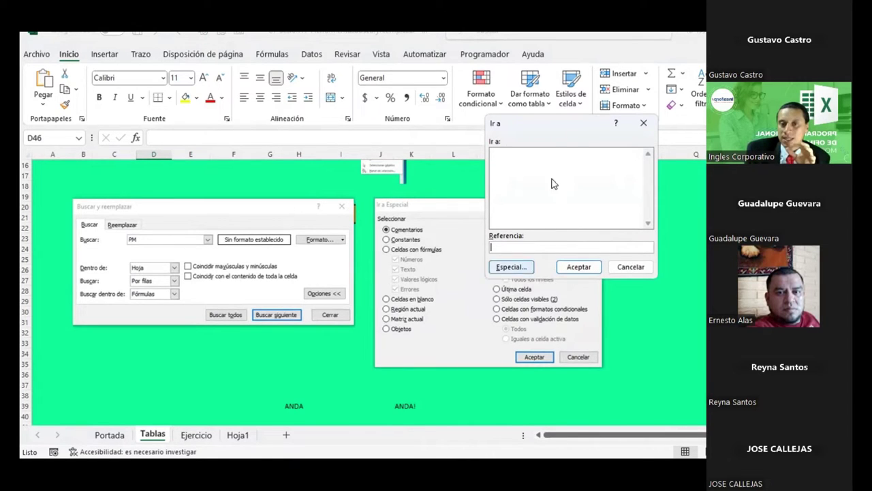
click(628, 267)
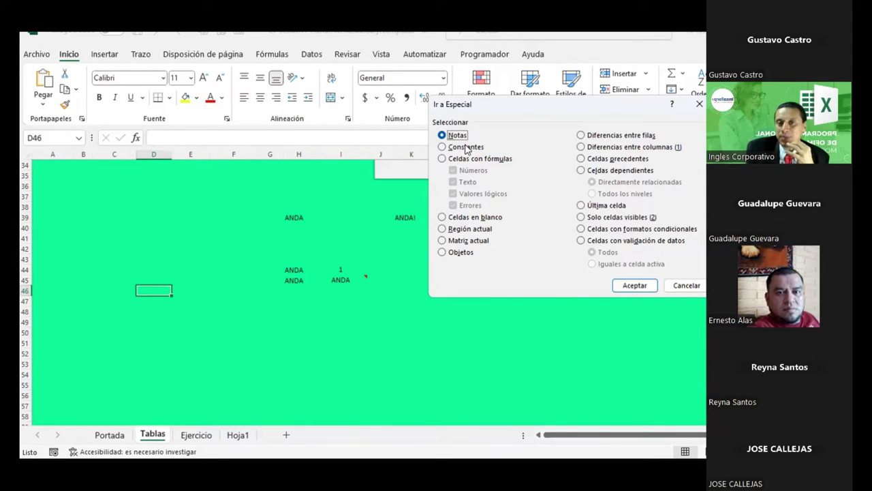
click(680, 289)
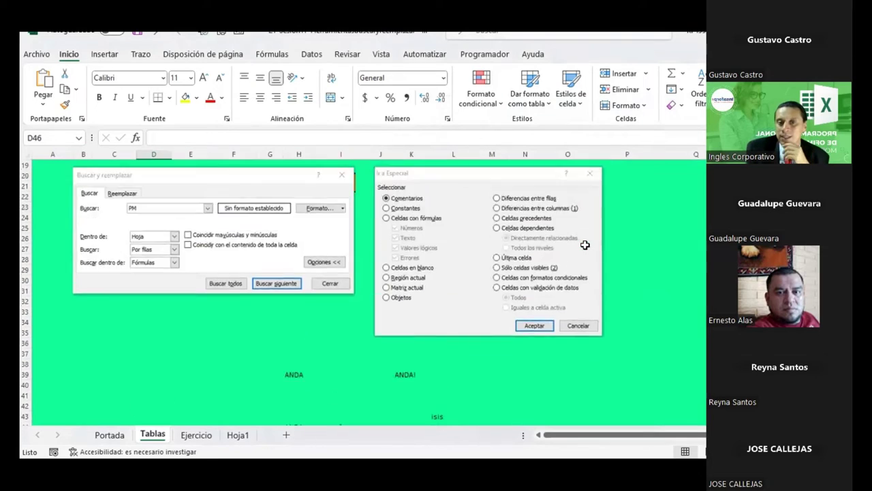
scroll(585, 245, up, 3)
scroll(585, 245, up, 2)
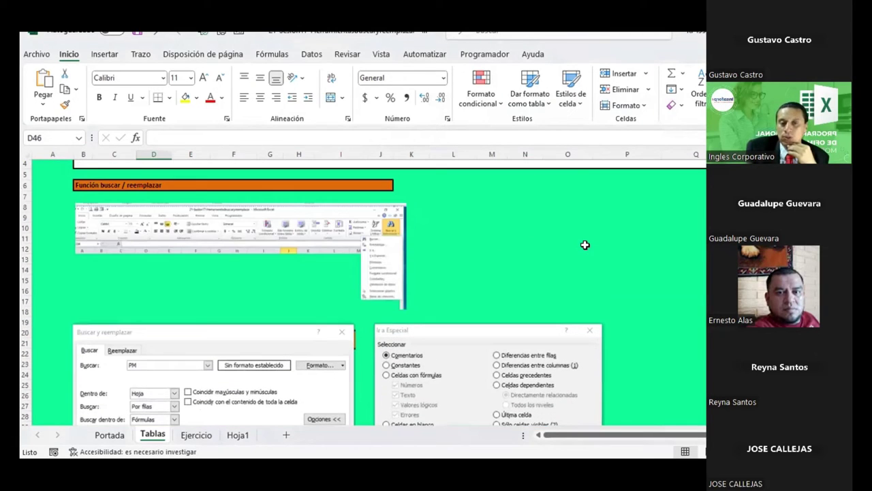
click(585, 245)
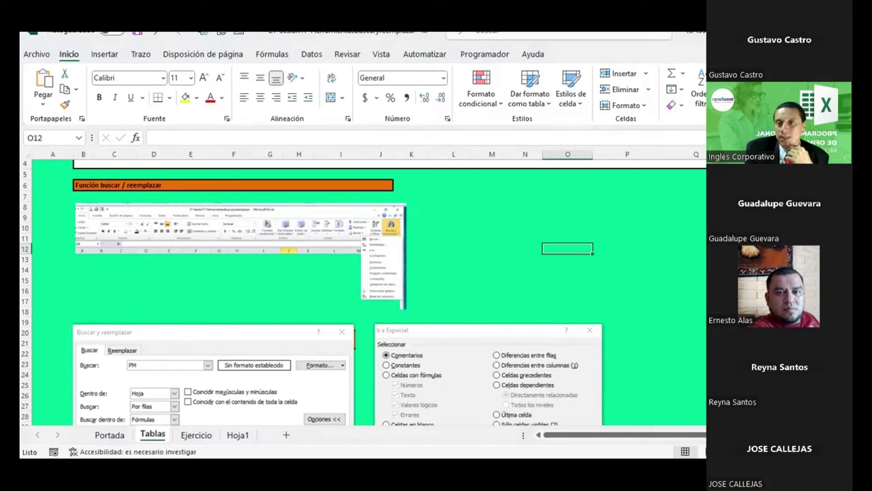
key(ctrl+b)
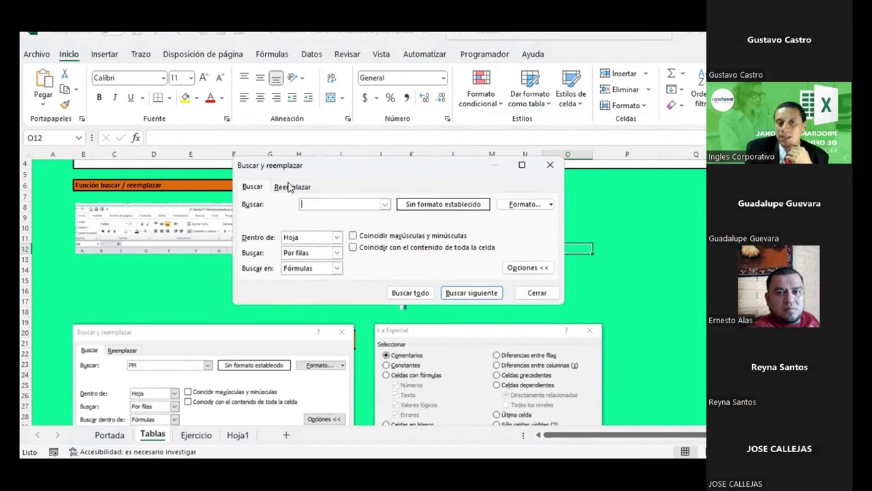
click(293, 187)
click(257, 186)
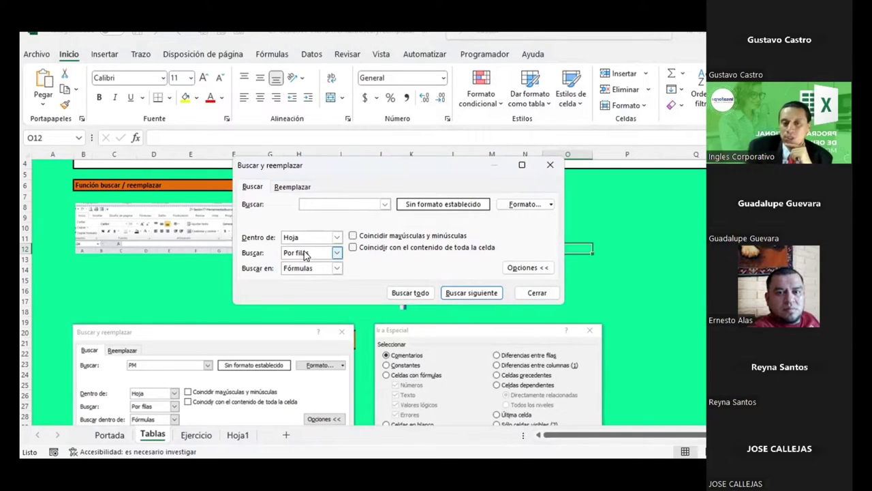
click(535, 293)
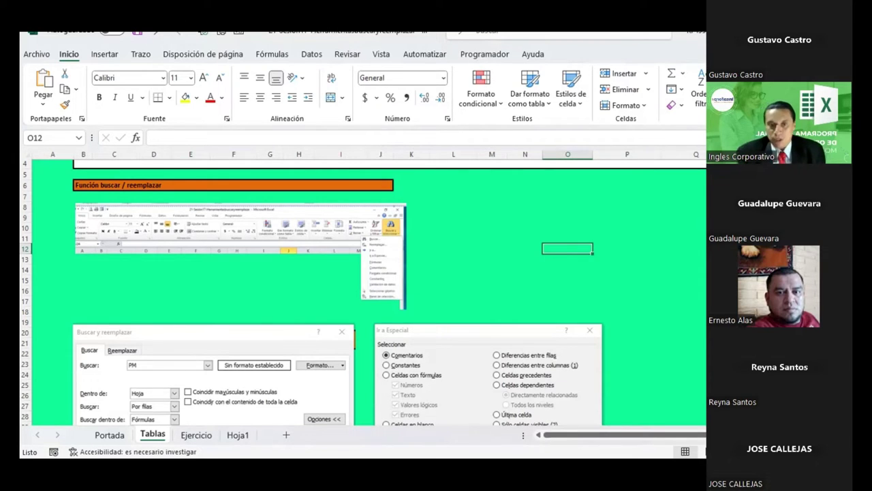
- On Ejercicio, select F14 (MULTIMARCAS) and open Buscar y reemplazar, checking its empty search history
click(194, 436)
scroll(330, 284, down, 1)
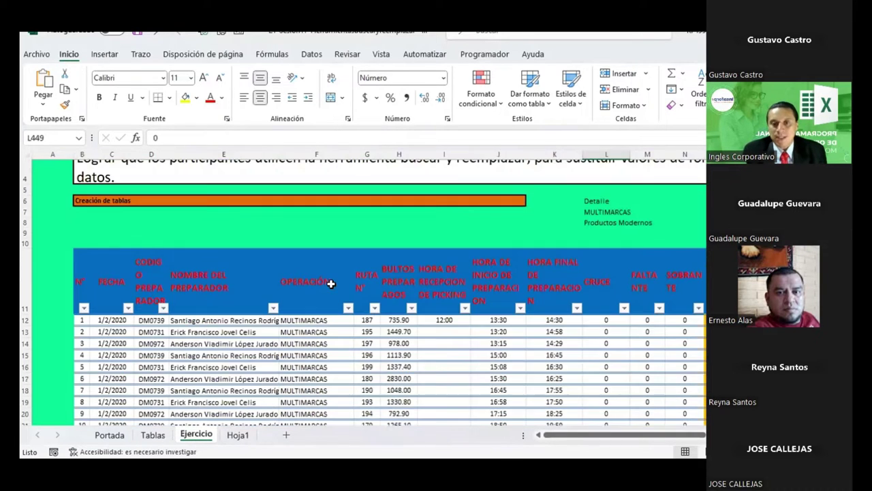
scroll(331, 283, down, 2)
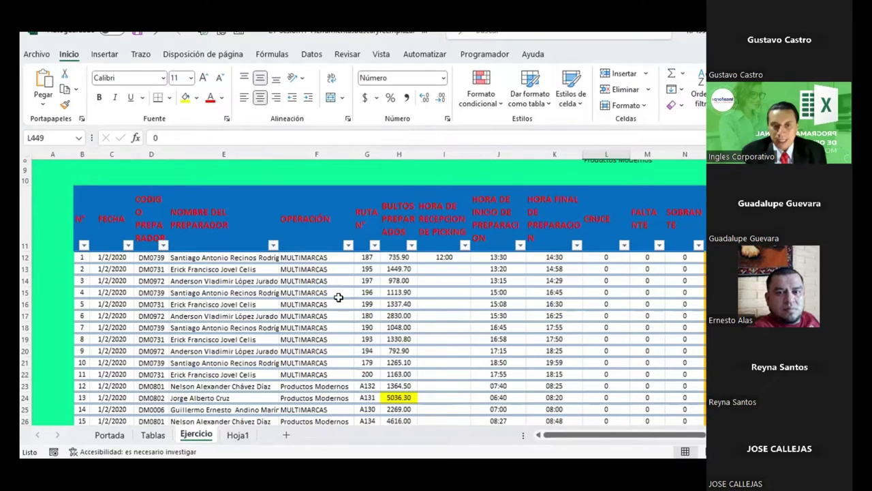
click(321, 282)
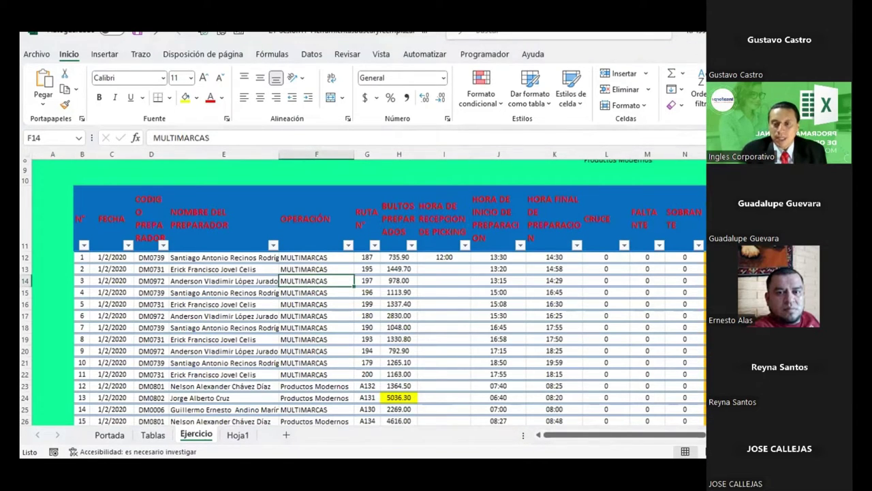
key(ctrl+b)
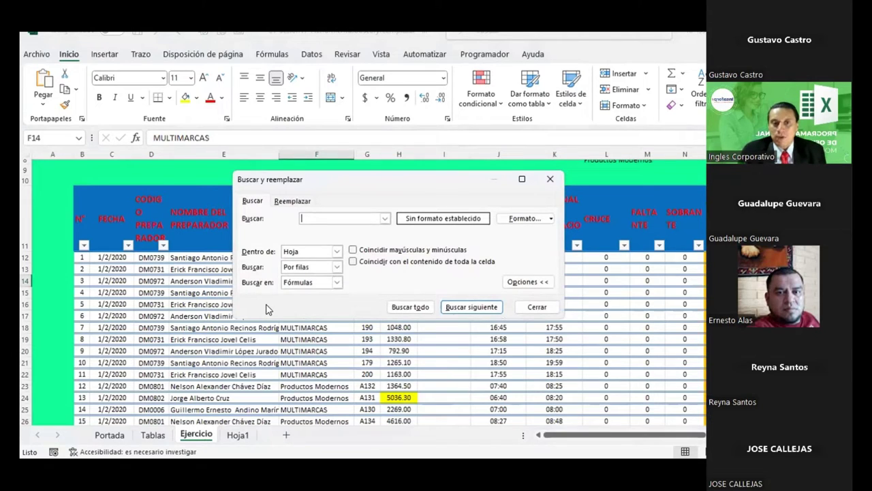
click(385, 218)
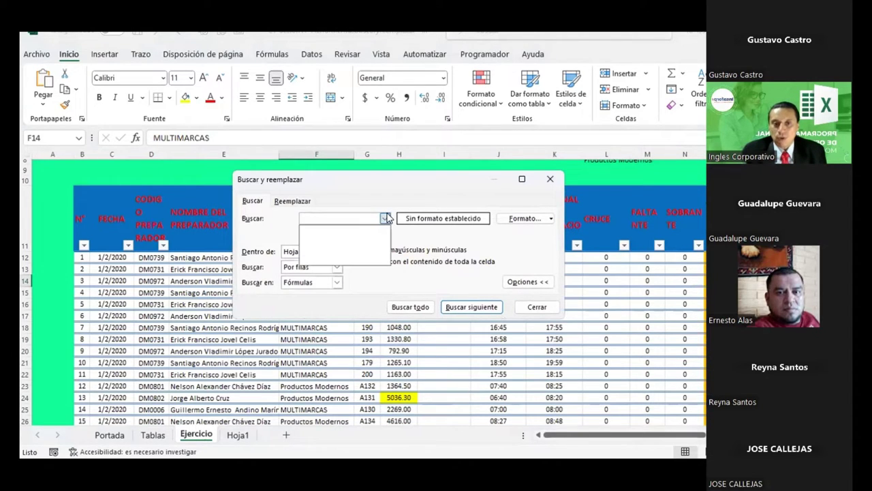
click(372, 215)
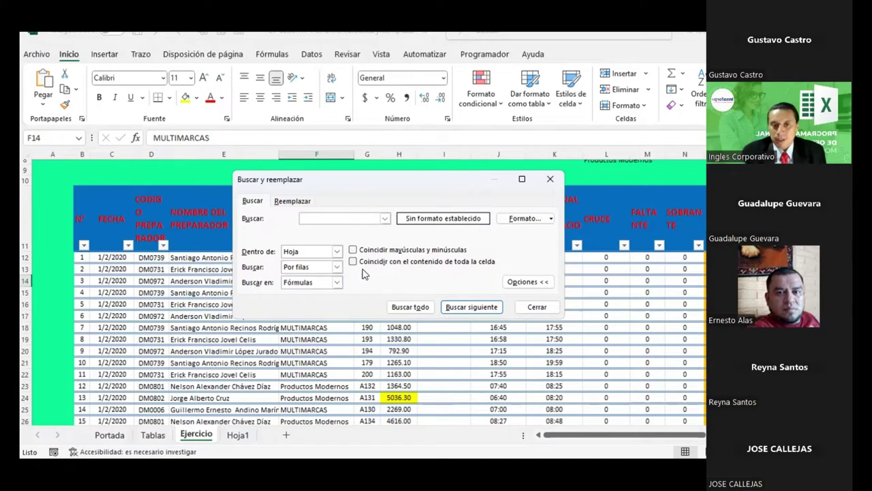
click(523, 219)
click(427, 103)
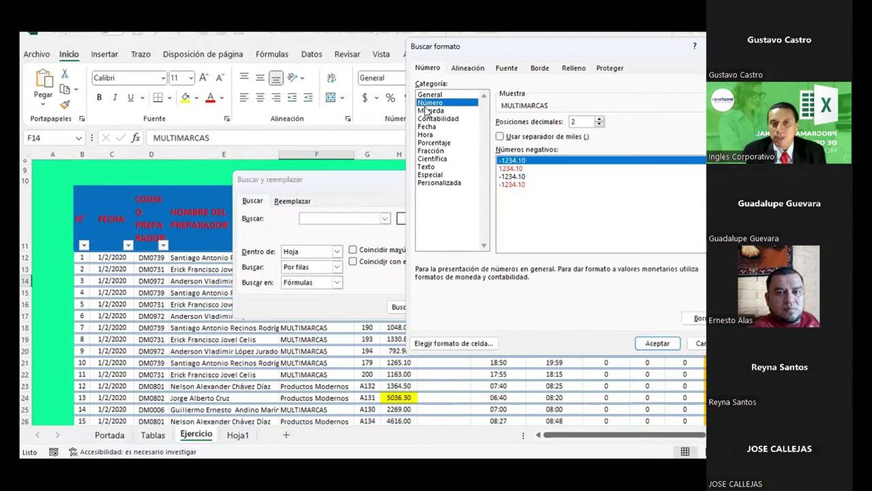
click(462, 70)
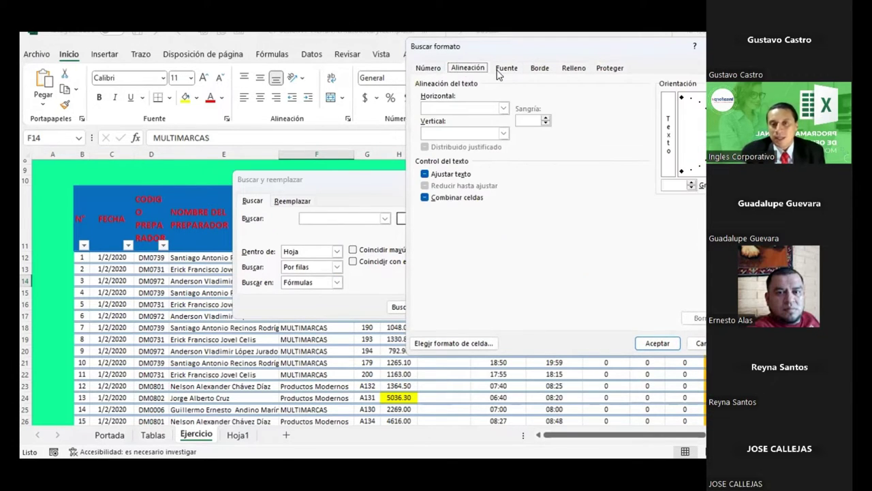
click(428, 68)
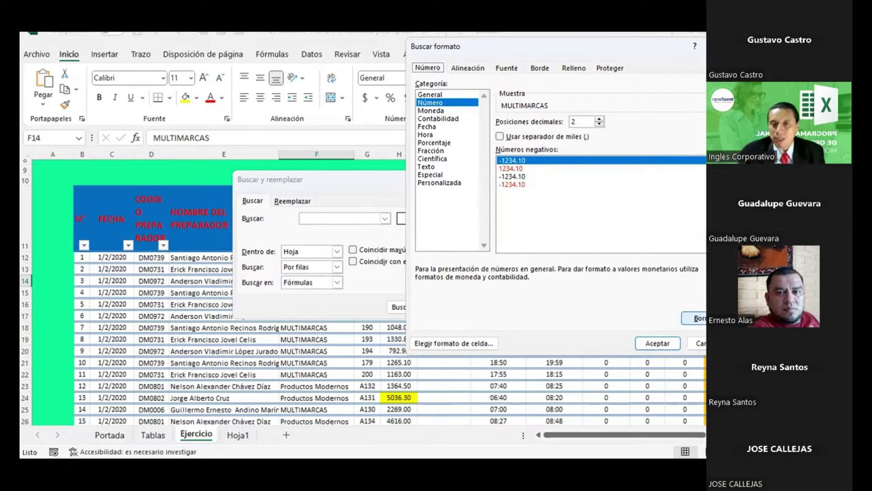
click(699, 343)
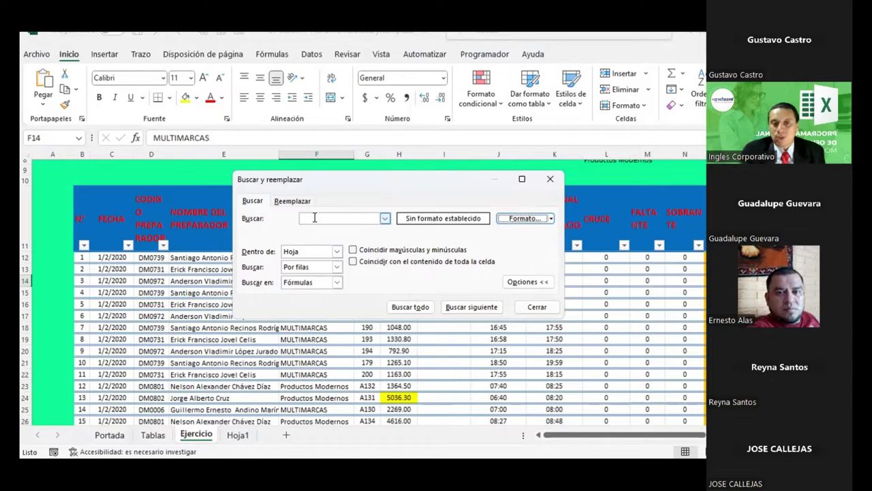
click(297, 252)
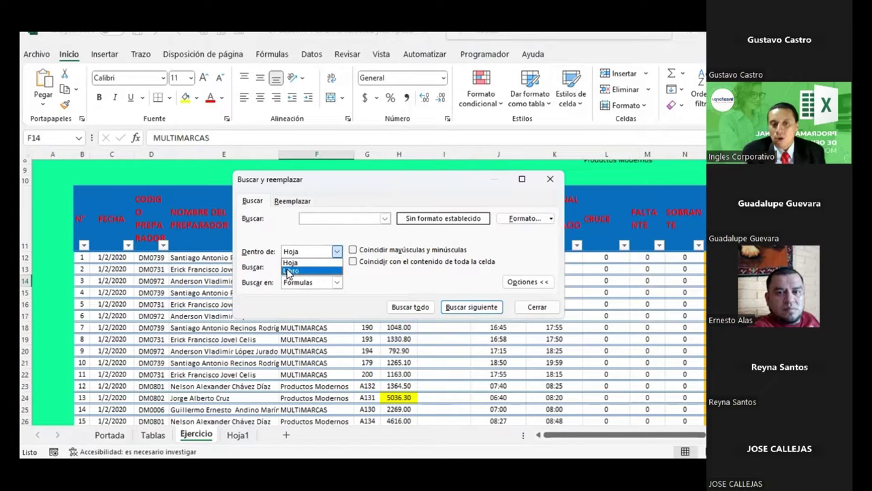
click(289, 271)
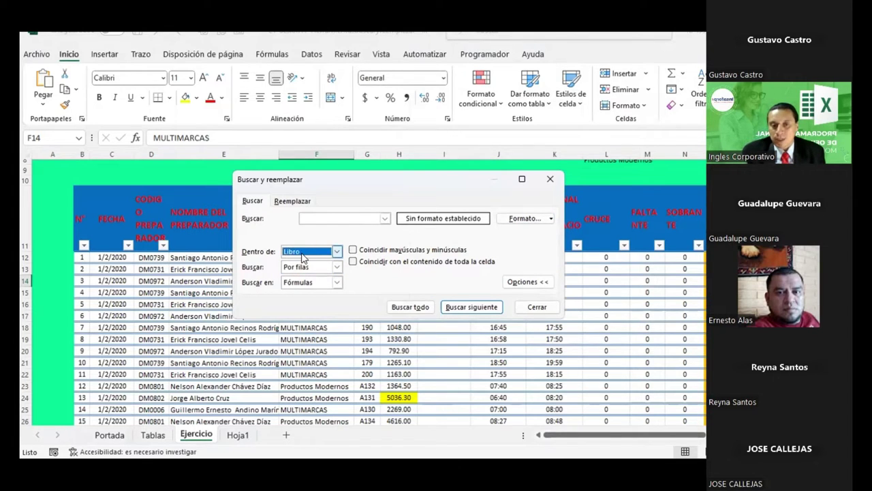
click(304, 256)
click(290, 261)
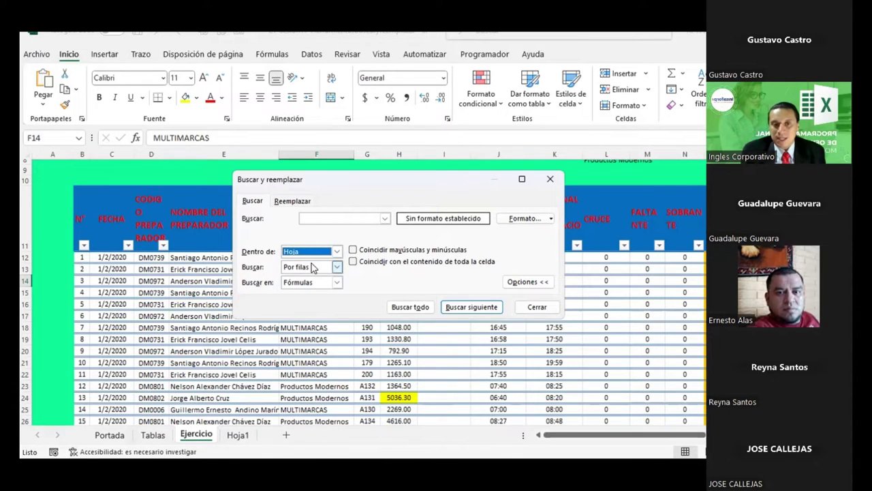
click(304, 252)
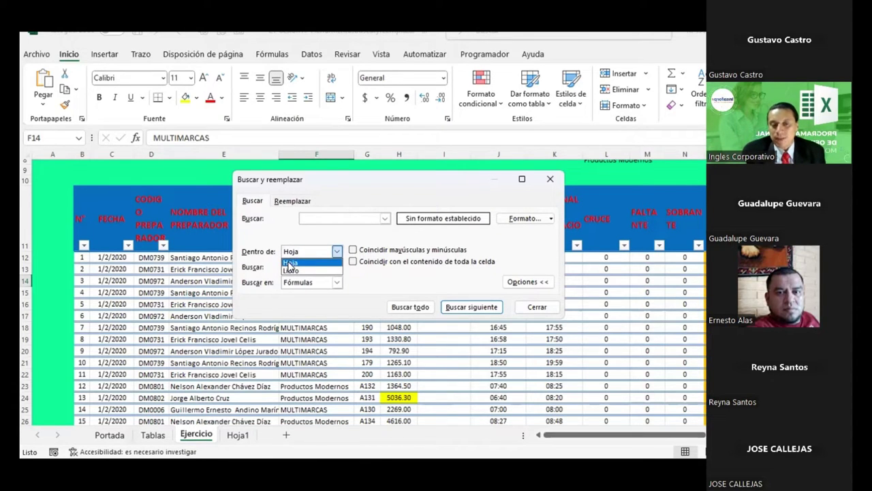
click(290, 263)
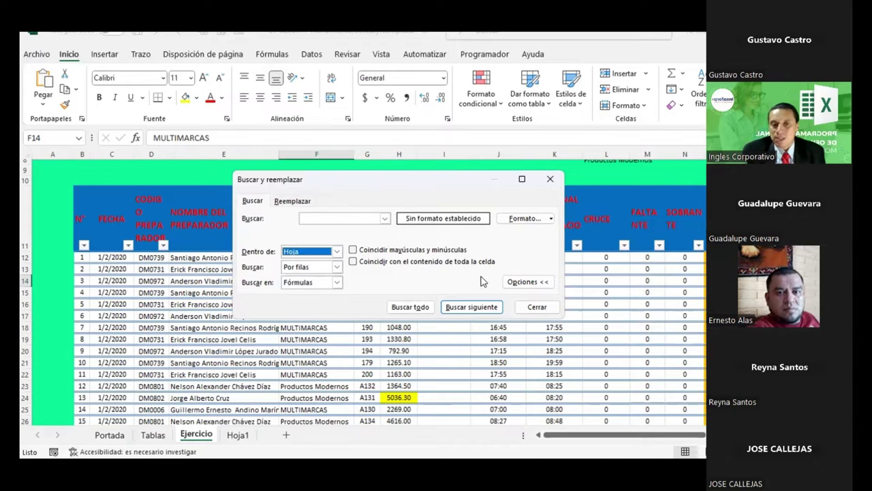
click(337, 252)
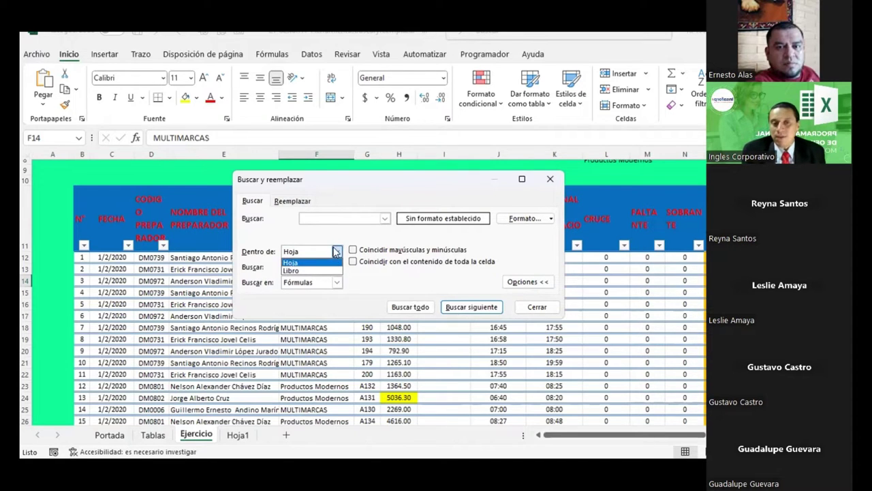
click(327, 270)
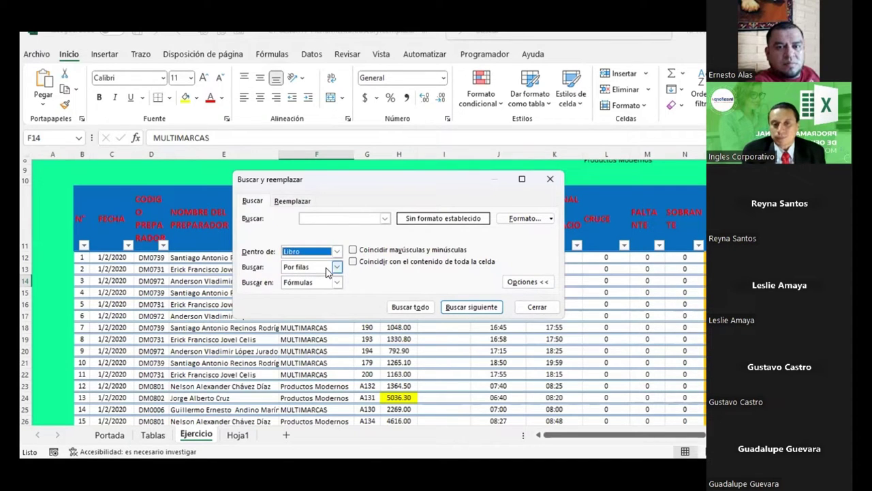
click(313, 218)
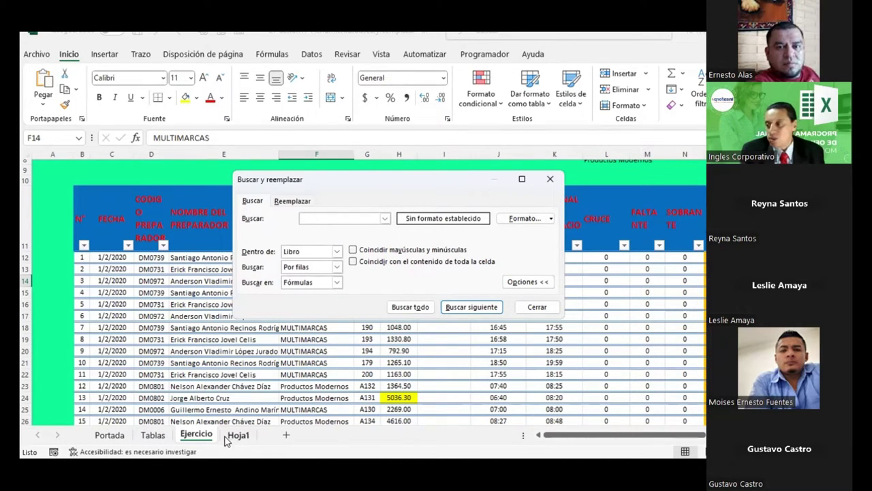
click(336, 251)
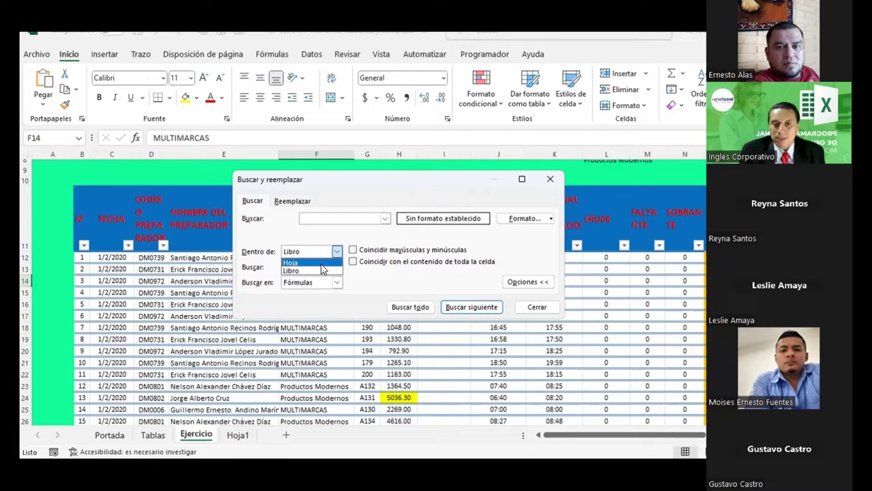
click(322, 263)
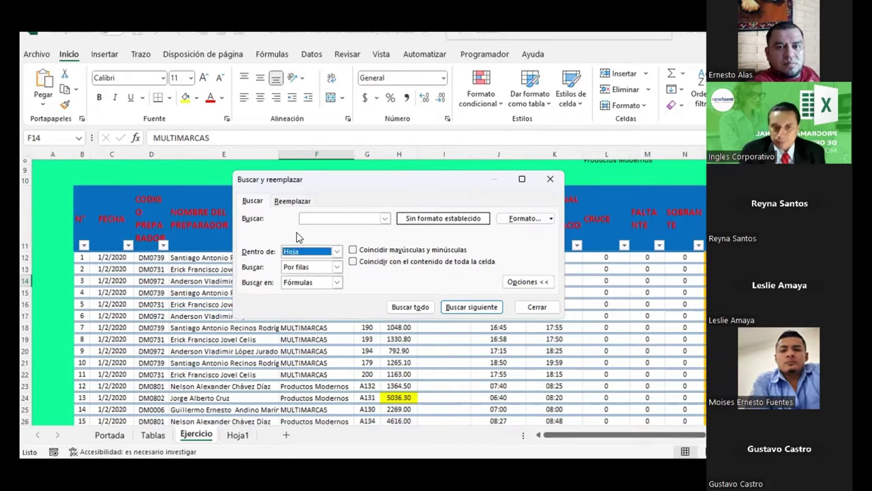
- Expand the Buscar dropdown to show Por filas and Por columnas
click(337, 267)
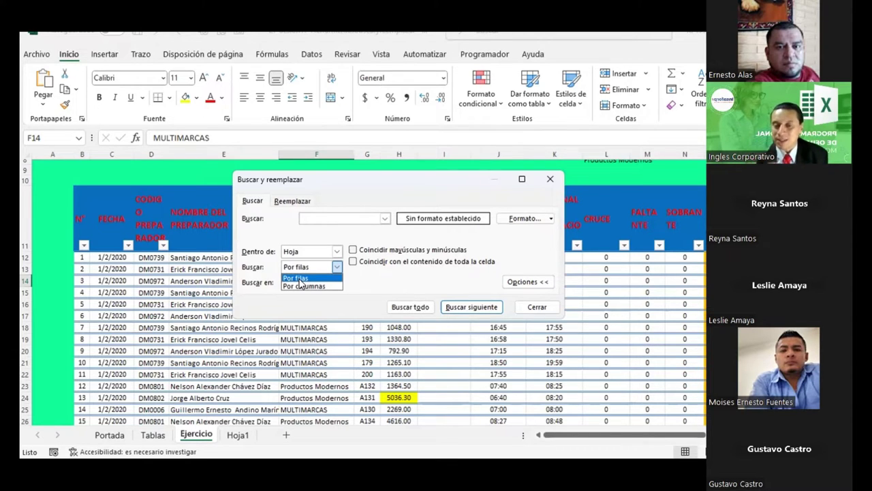
- Keep Por filas and expand the Buscar en list: Fórmulas, Valores, Notas, Comentarios
click(300, 279)
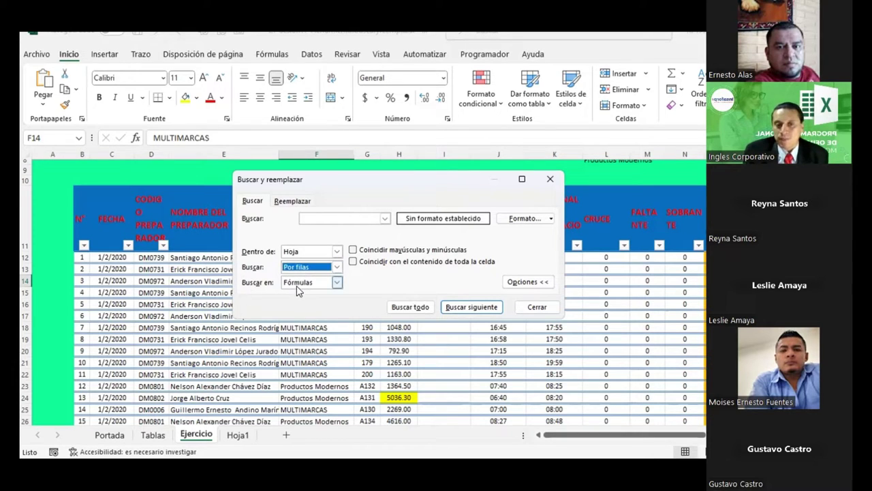
click(336, 282)
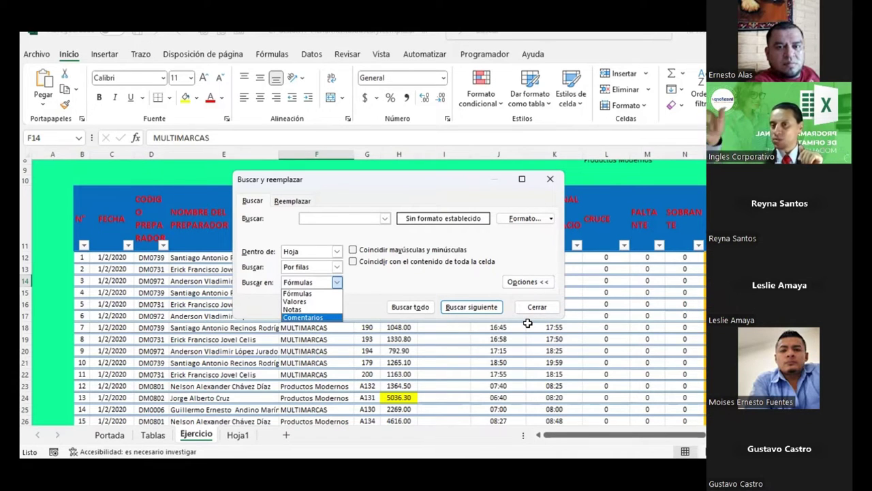
- Close the dialog, dismiss the picking reception header's shortcut menu, and reopen Buscar y reemplazar
click(540, 304)
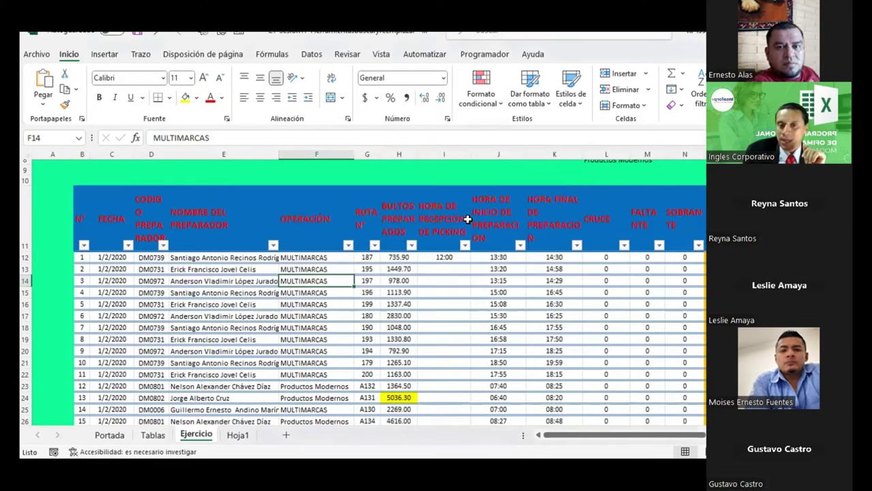
right_click(453, 212)
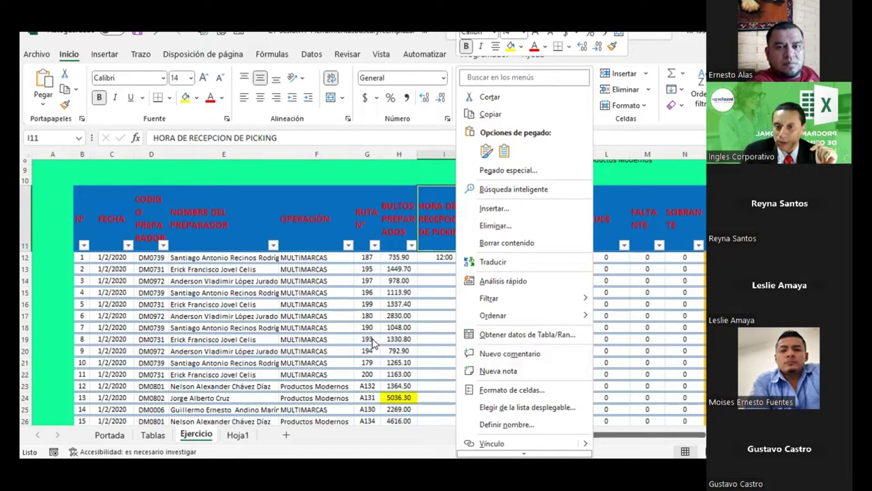
key(Escape)
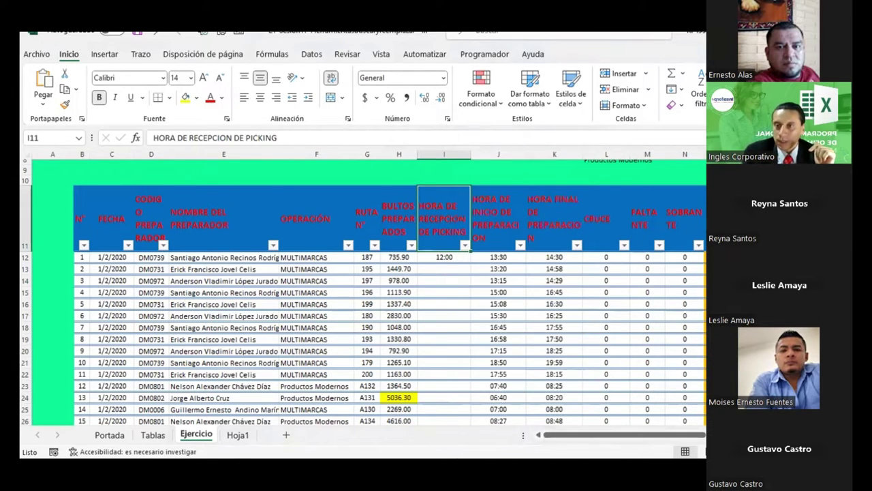
key(ctrl+b)
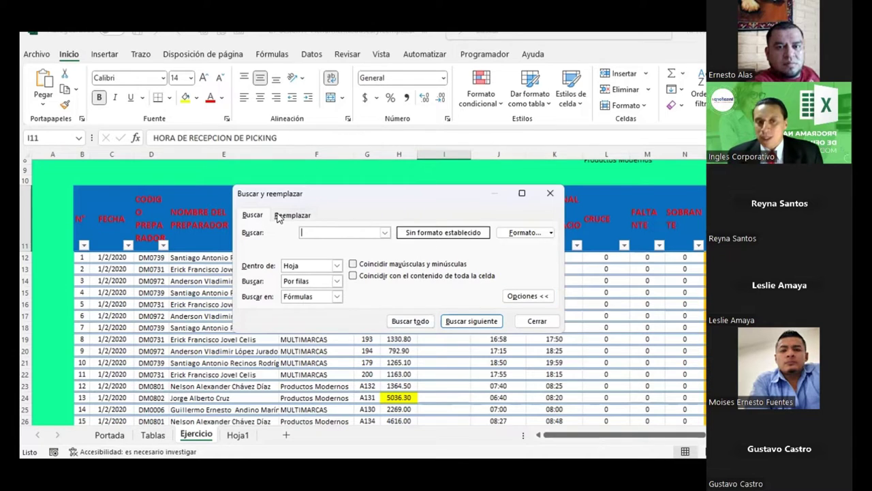
- Collapse the options, search for a preparer's first name, and step through matches to E19
click(525, 297)
text(Eri)
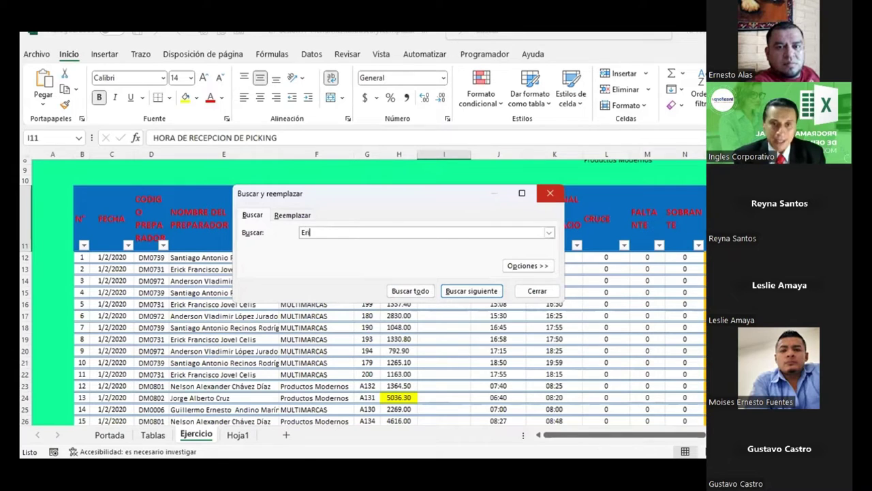
text(ck)
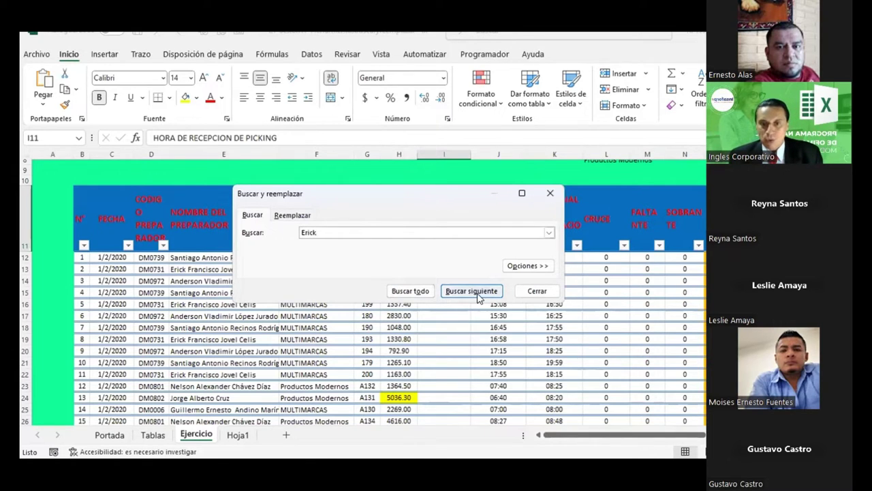
click(477, 295)
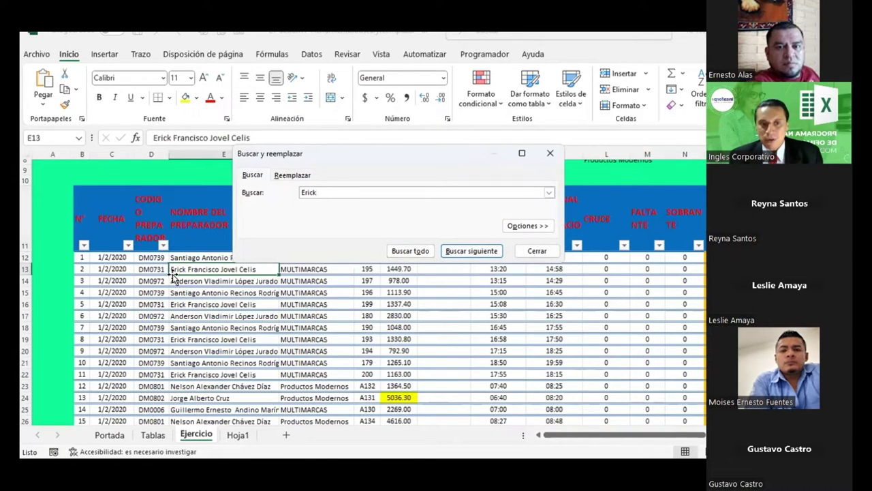
click(481, 256)
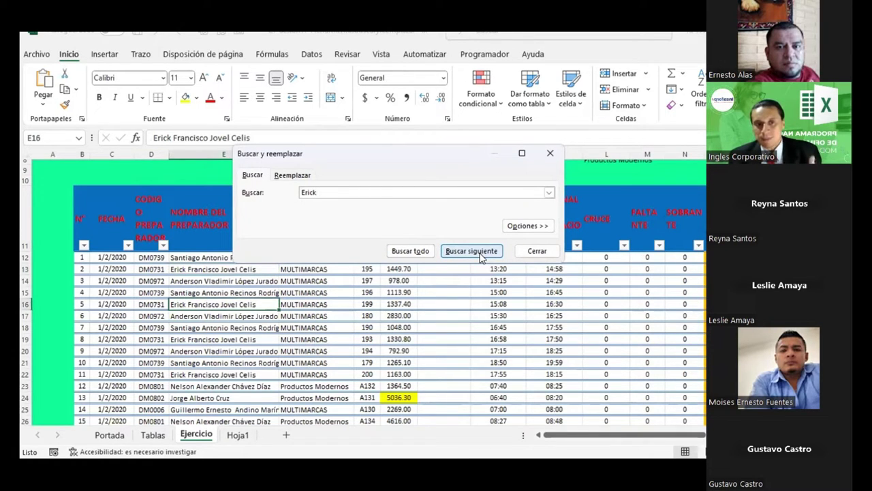
click(480, 256)
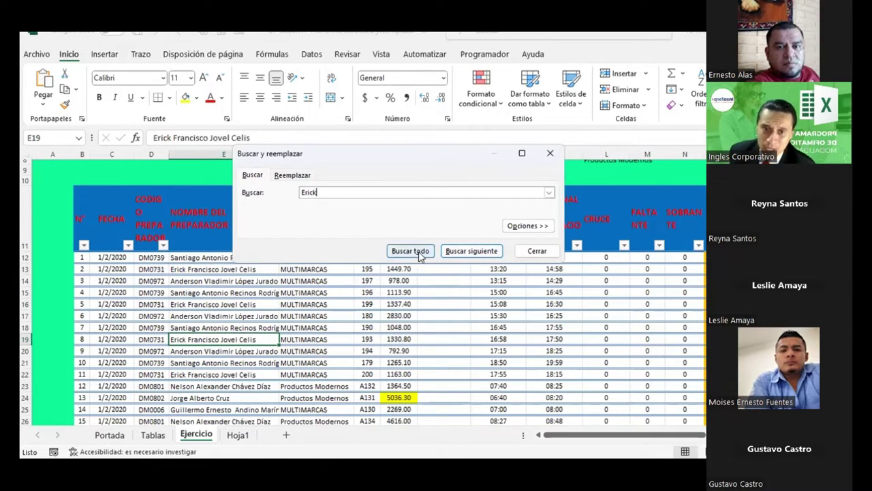
- List all 63 cells matching the preparer's first name and enlarge the results window
click(411, 252)
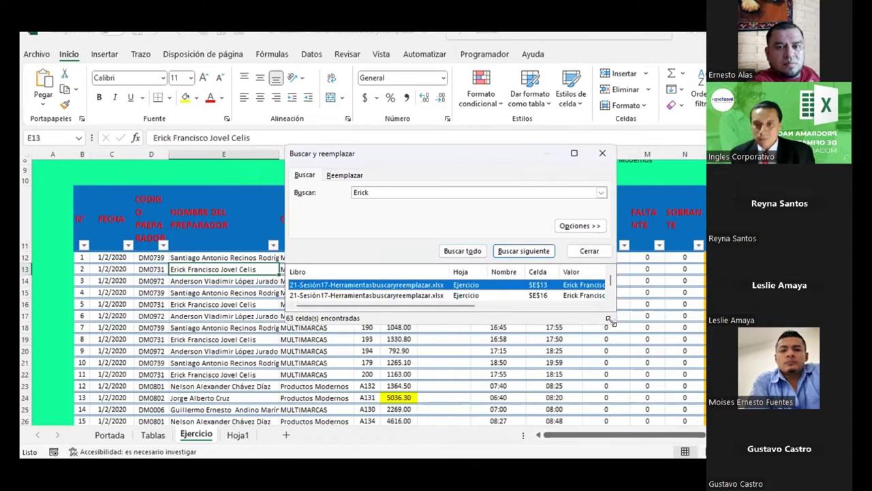
drag(611, 320, 612, 444)
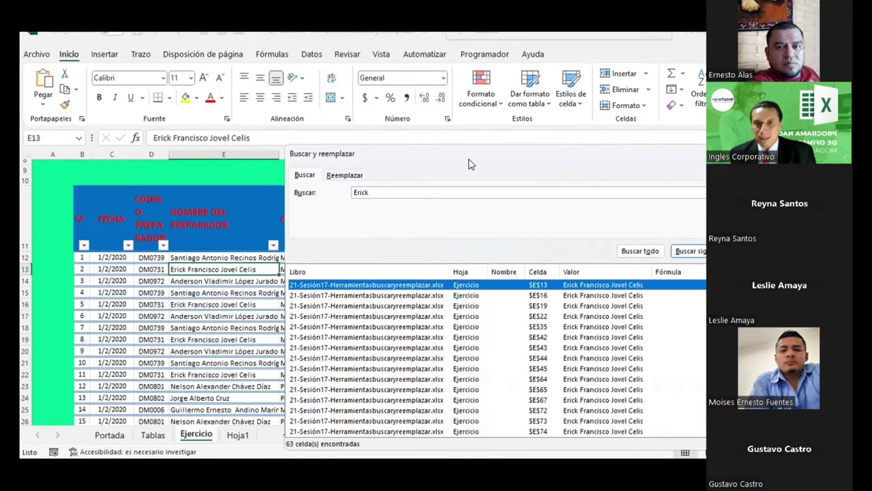
drag(470, 151, 406, 46)
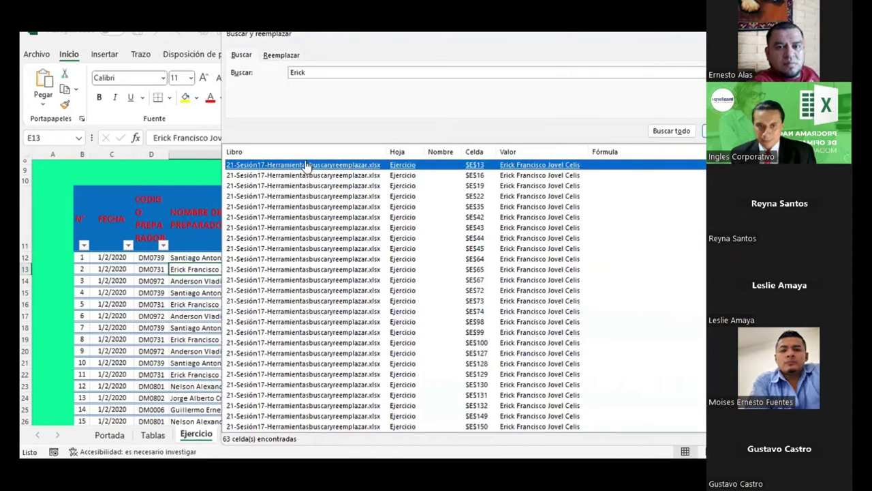
drag(384, 150, 511, 151)
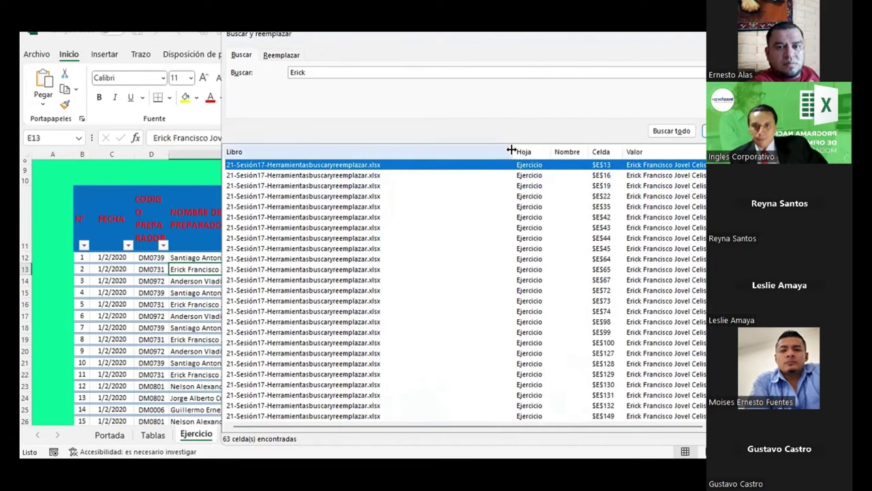
drag(511, 151, 399, 152)
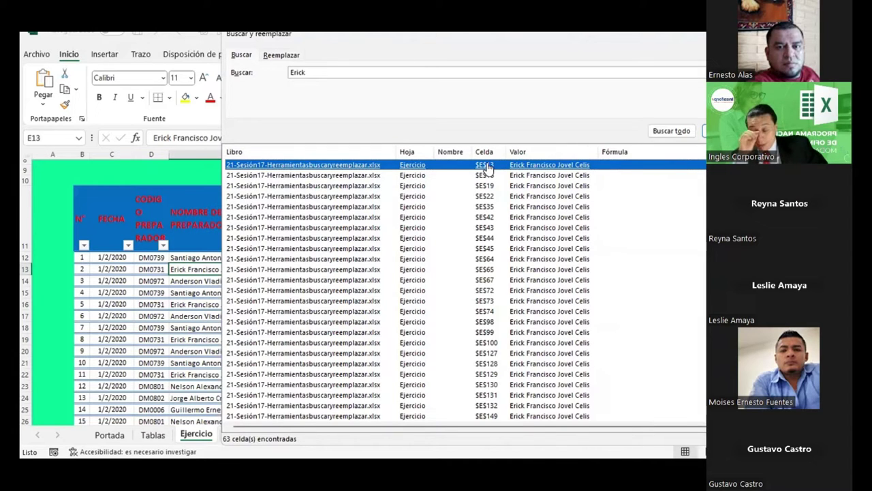
- Jump to the match in cell E128 and expand the extra search options
scroll(486, 300, down, 2)
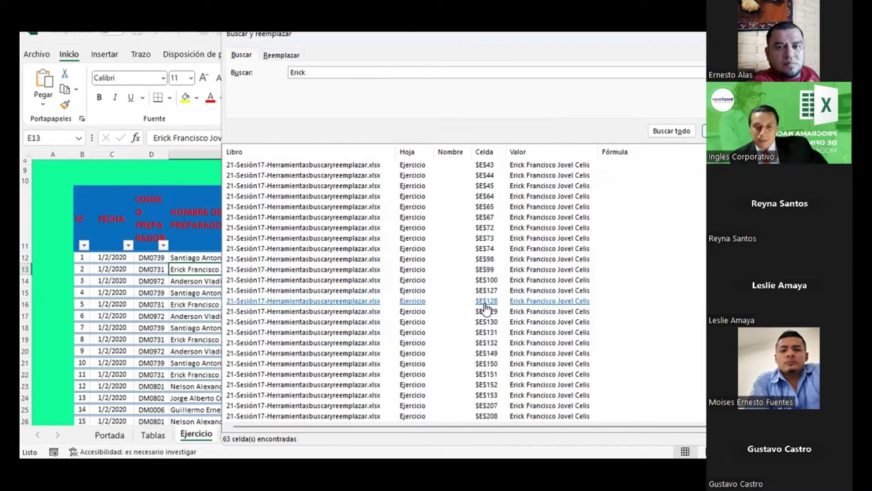
click(486, 300)
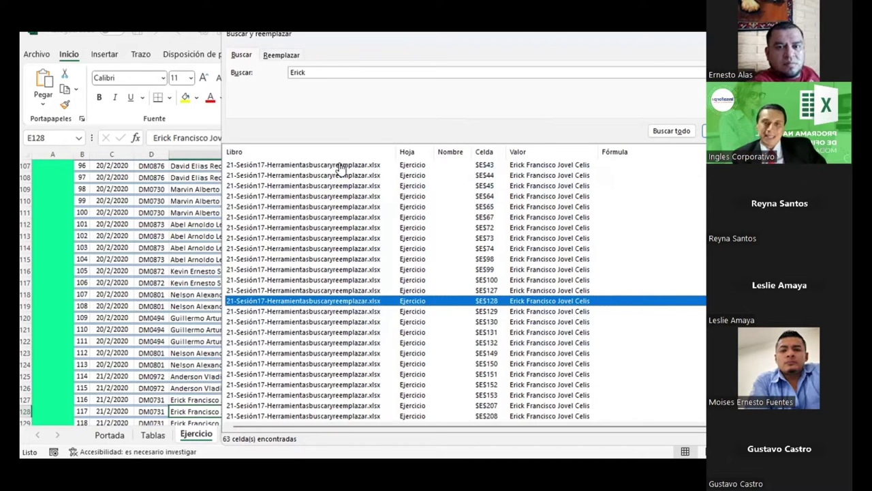
scroll(535, 229, up, 2)
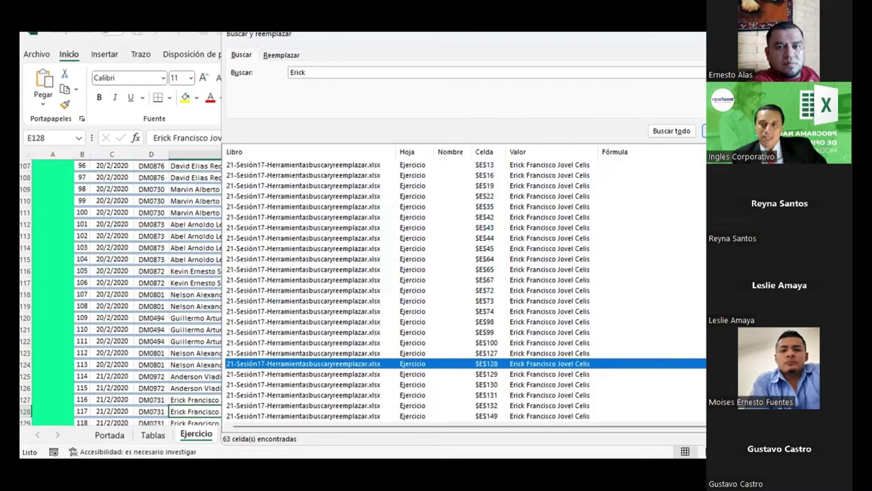
click(705, 130)
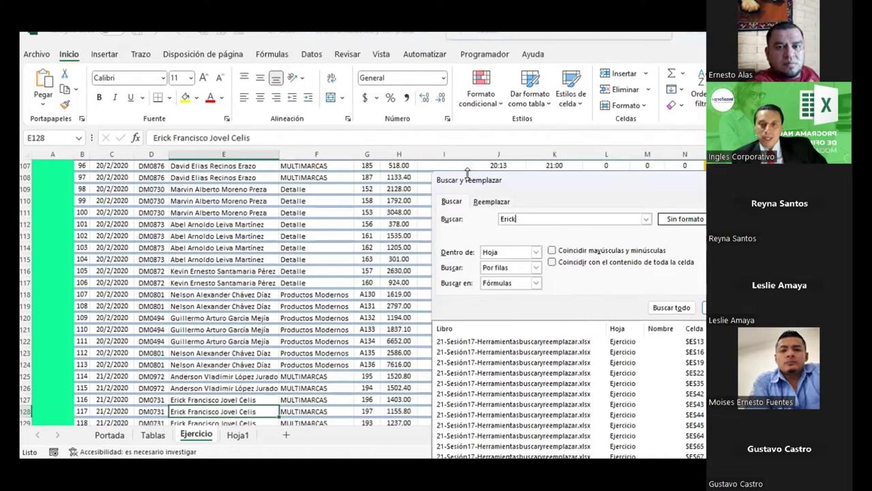
- Collapse the options, close Buscar y reemplazar, and return to the top of Ejercicio
drag(492, 171, 298, 87)
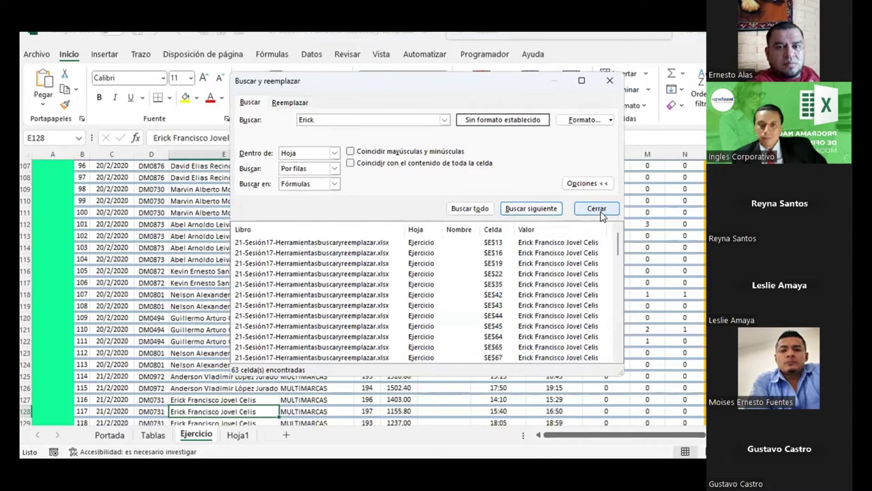
click(584, 182)
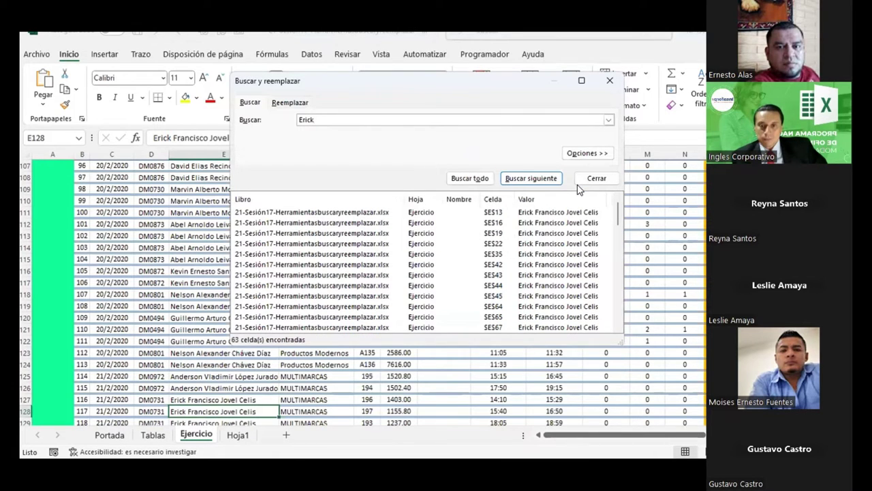
click(603, 178)
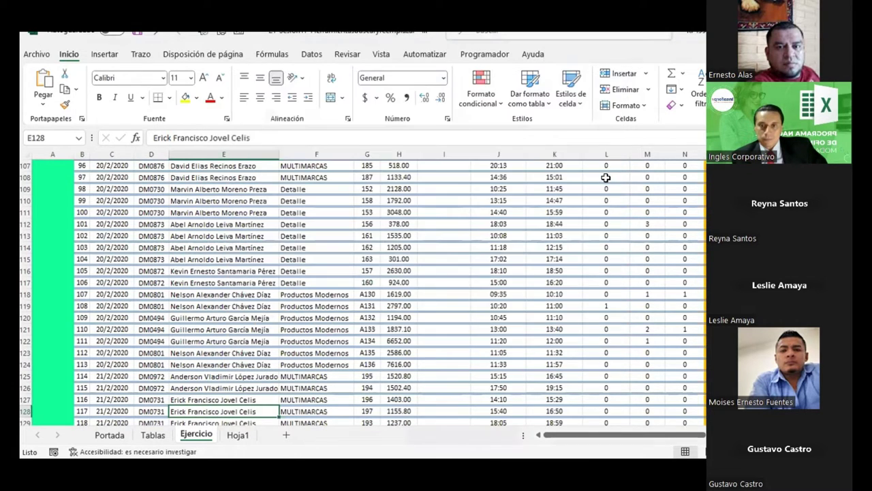
click(606, 211)
scroll(458, 203, up, 5)
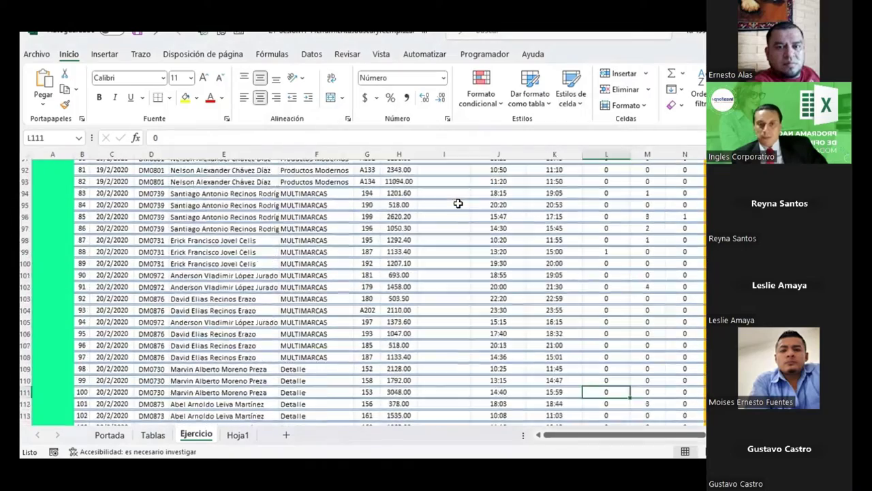
scroll(458, 203, up, 6)
scroll(458, 203, up, 6)
scroll(458, 203, up, 6)
scroll(457, 203, up, 6)
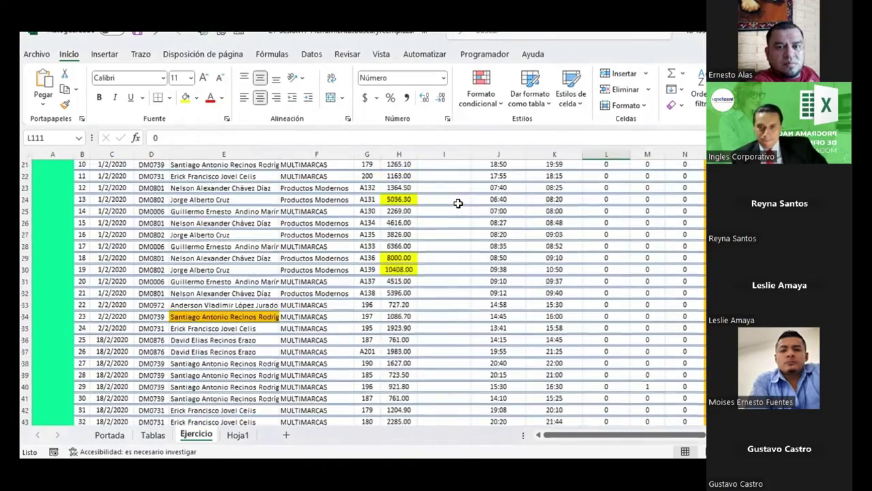
scroll(457, 203, up, 4)
scroll(458, 203, up, 3)
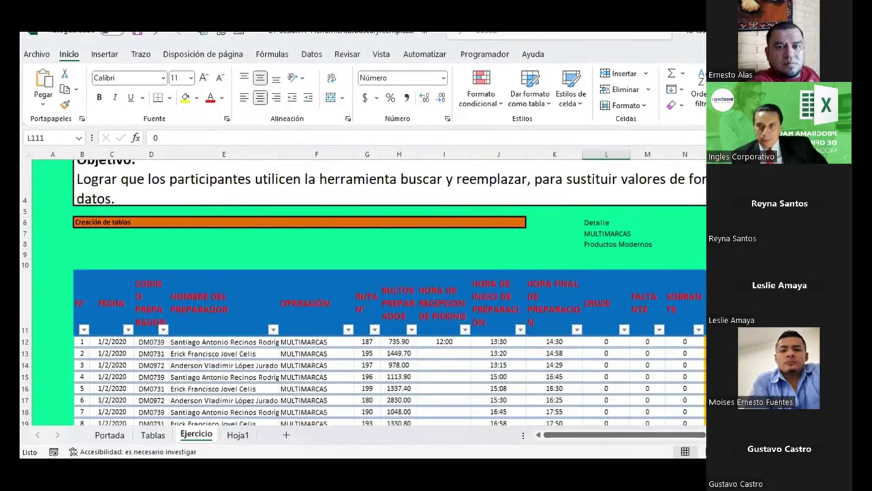
- Reopen Buscar y reemplazar with Ctrl+B and clear the old search term
key(ctrl+b)
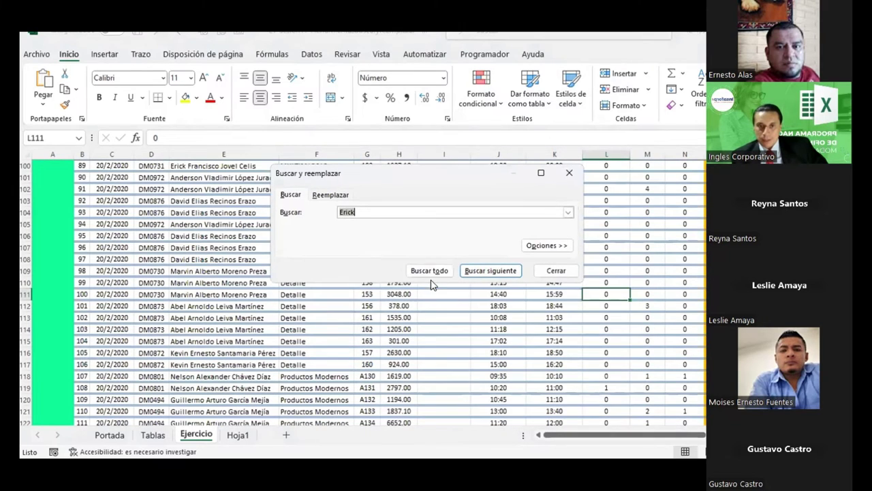
click(361, 211)
double_click(362, 211)
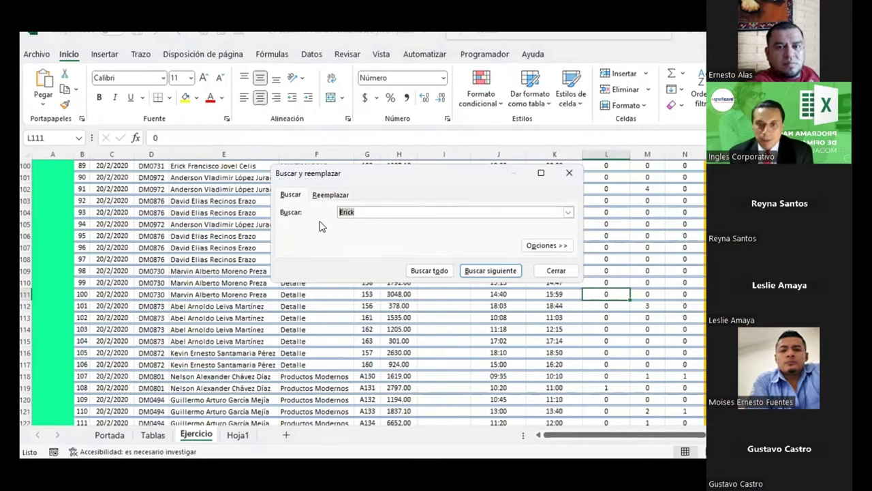
key(BackSpace)
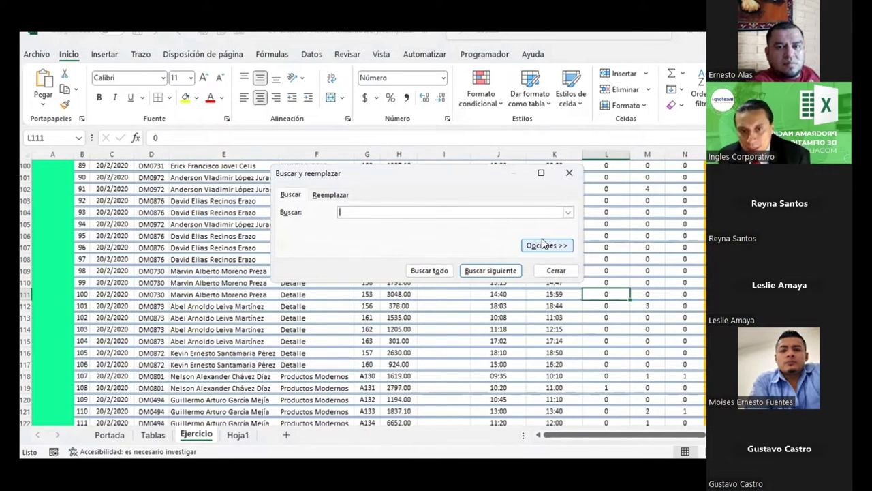
- Set the Dentro de search scope to Hoja
click(544, 245)
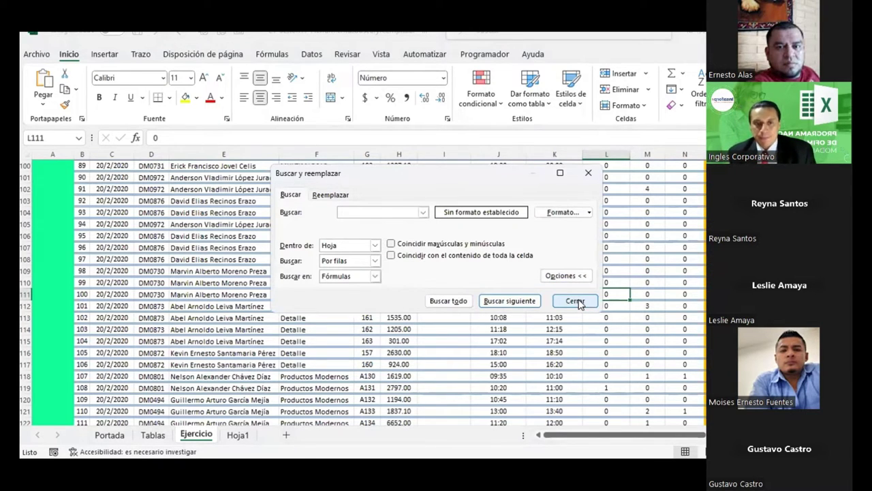
click(374, 247)
click(374, 246)
click(351, 246)
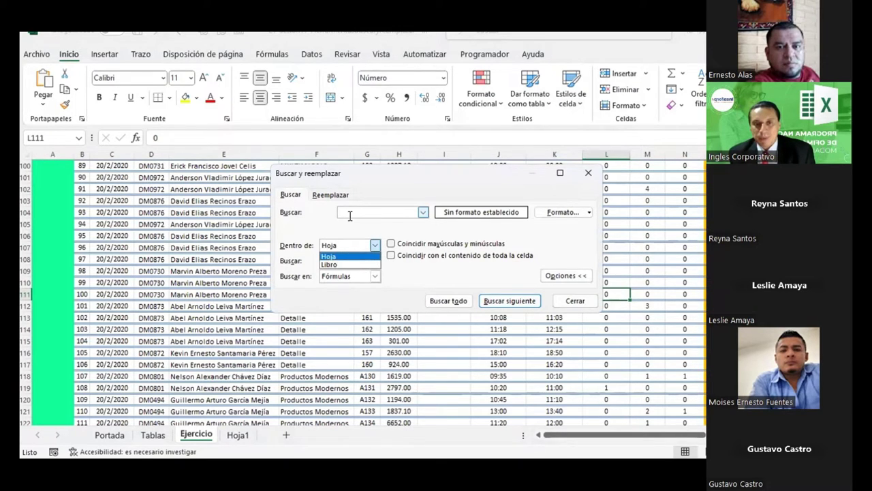
click(348, 214)
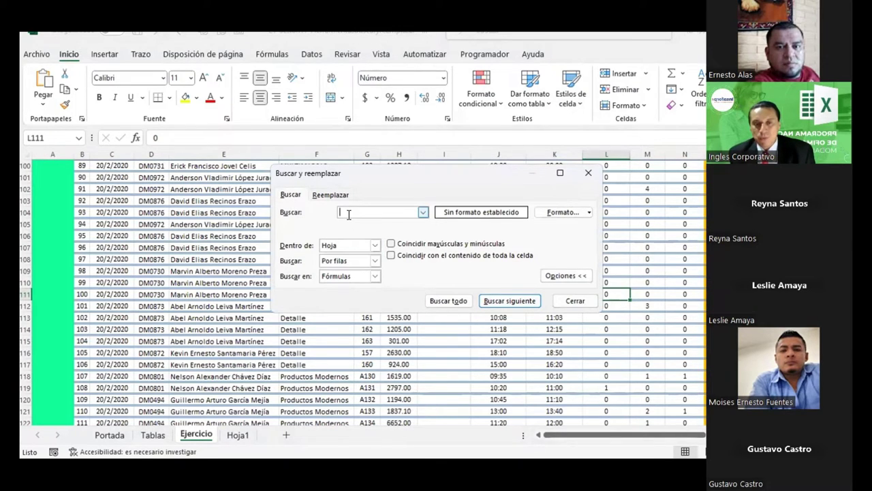
click(331, 248)
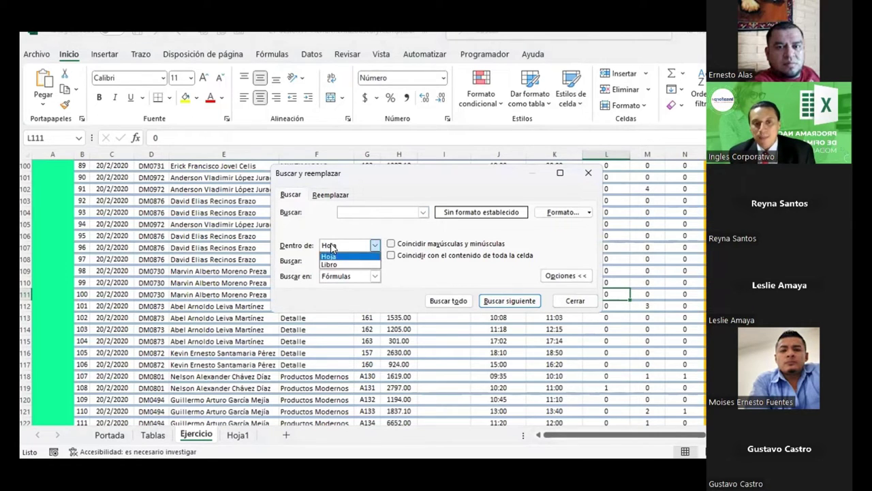
click(329, 254)
click(575, 300)
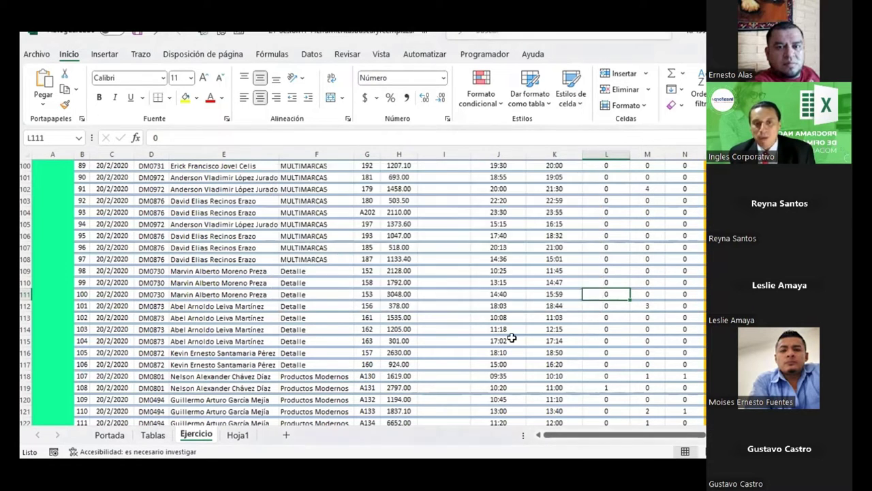
click(236, 434)
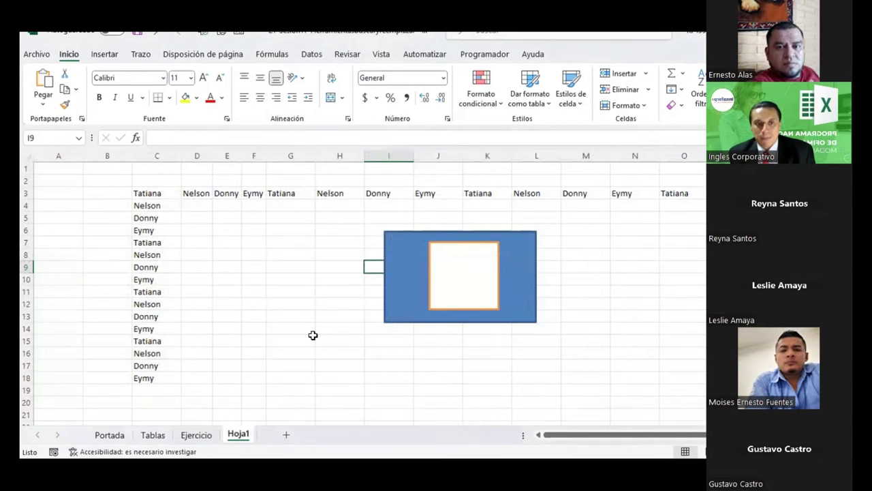
click(196, 196)
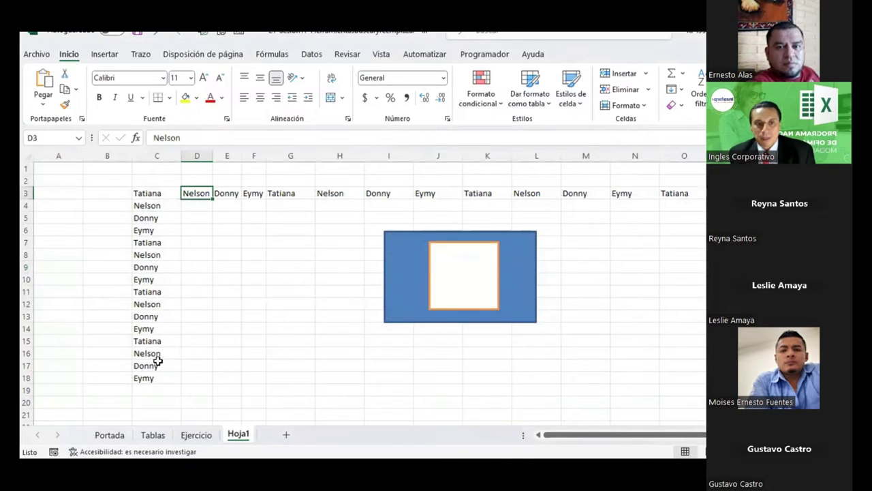
click(157, 353)
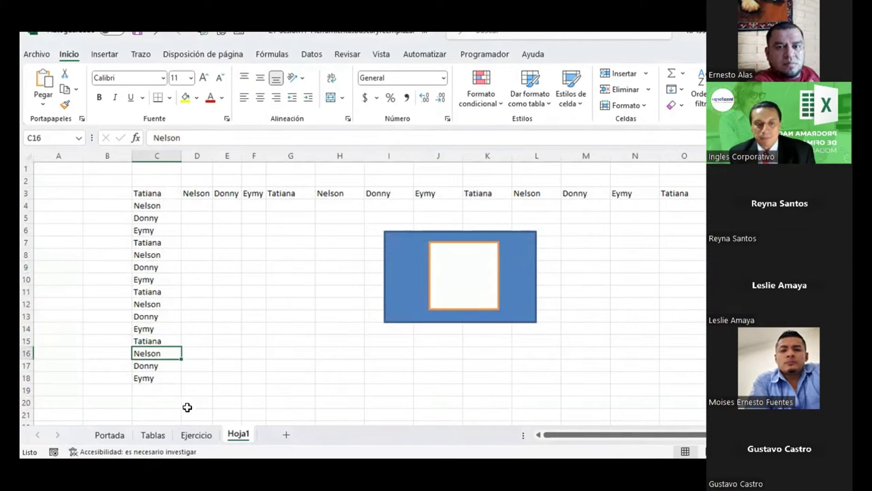
click(196, 434)
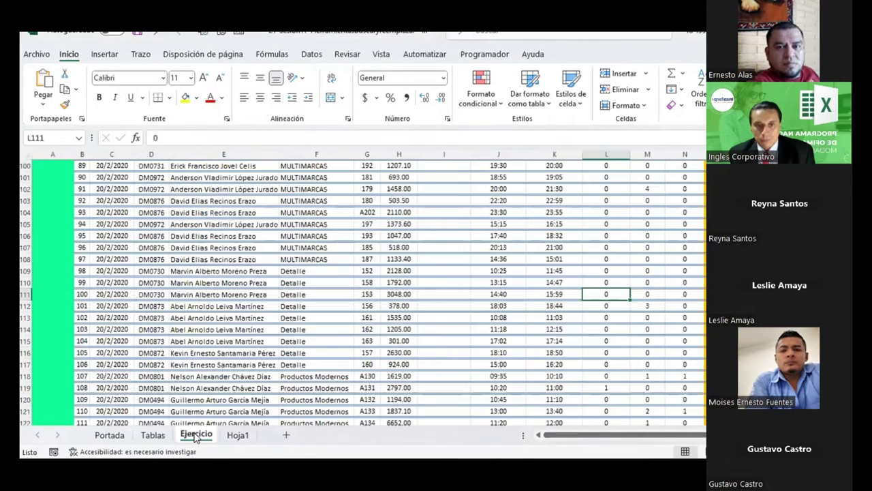
click(238, 435)
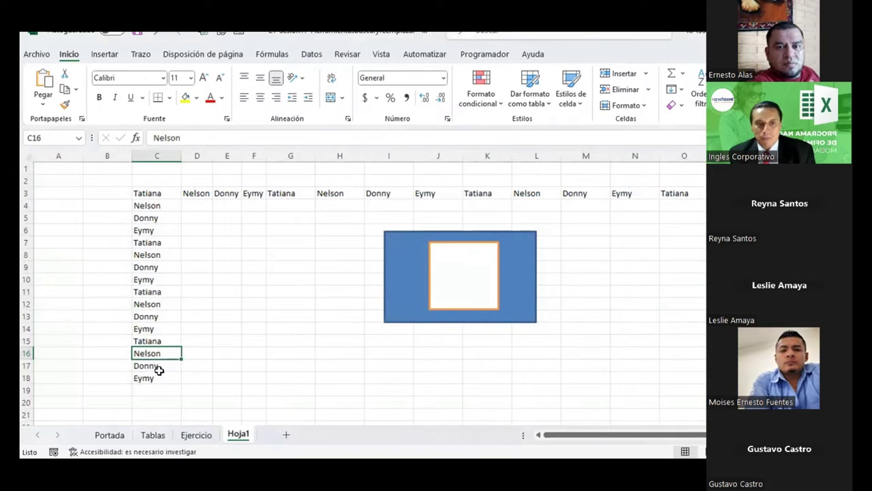
click(196, 435)
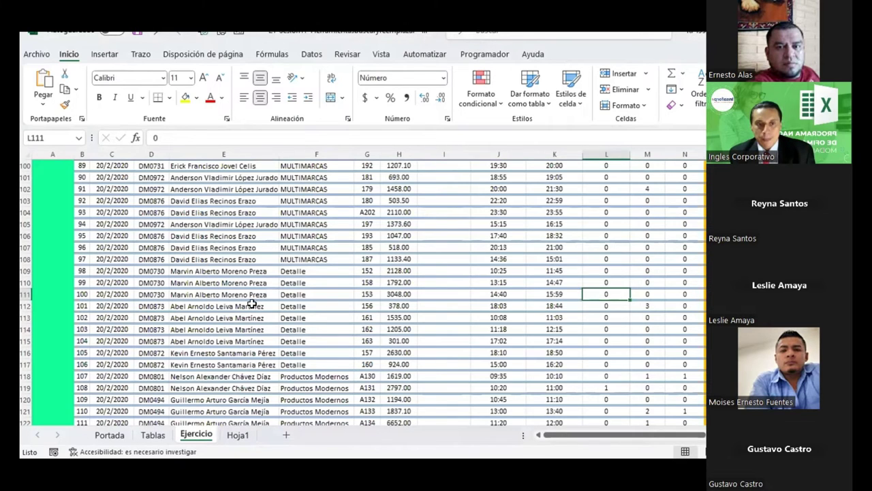
scroll(251, 304, down, 1)
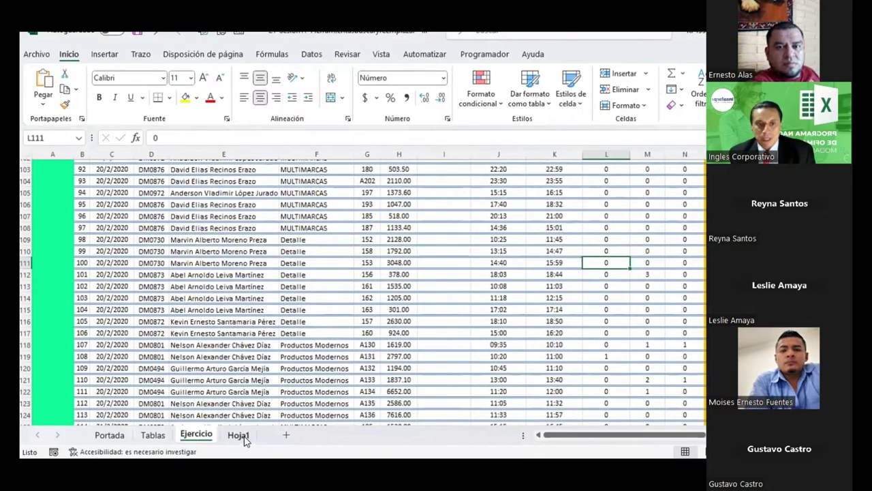
click(193, 357)
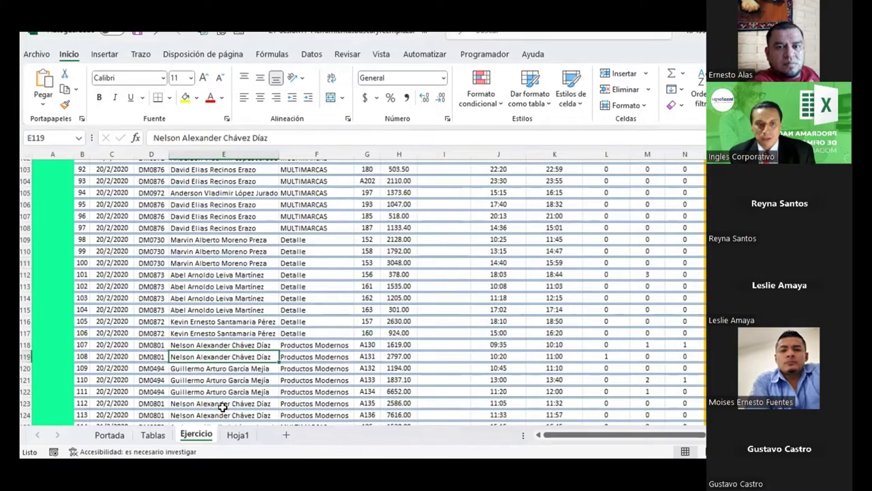
click(238, 435)
click(196, 435)
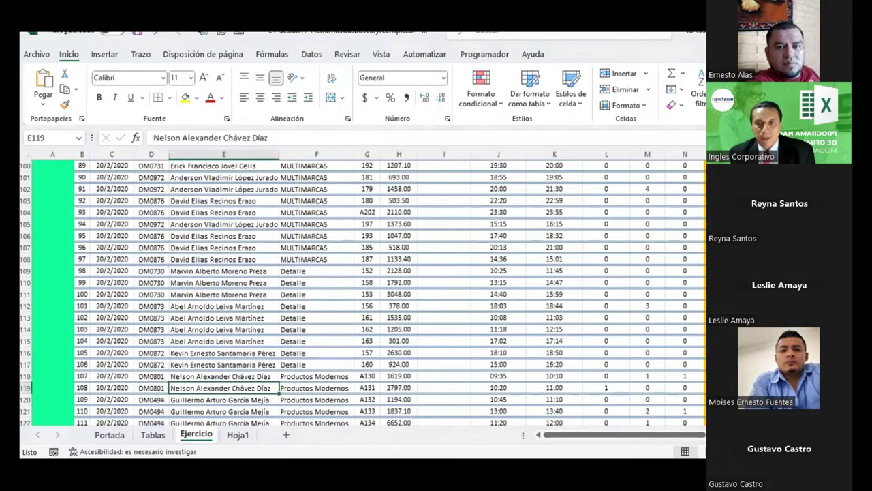
- Open Buscar y reemplazar with Ctrl+B and enter a preparer's first name as the search term
key(ctrl+b)
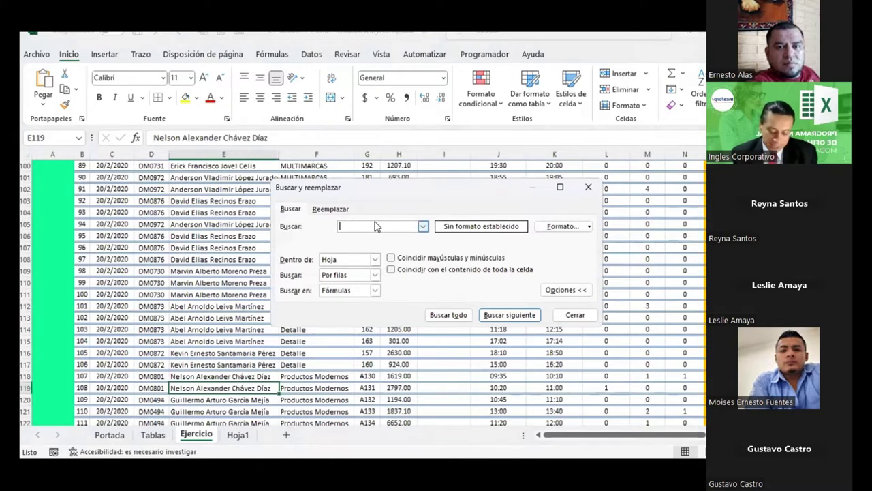
text(n)
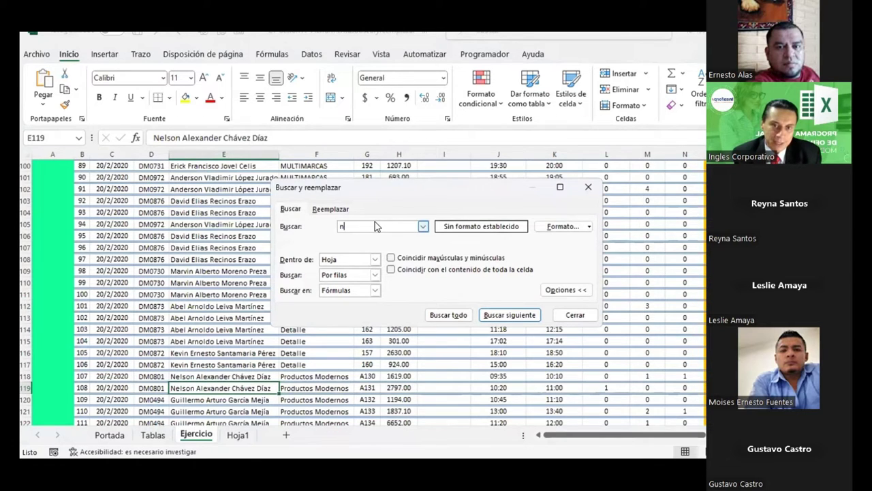
text(elso)
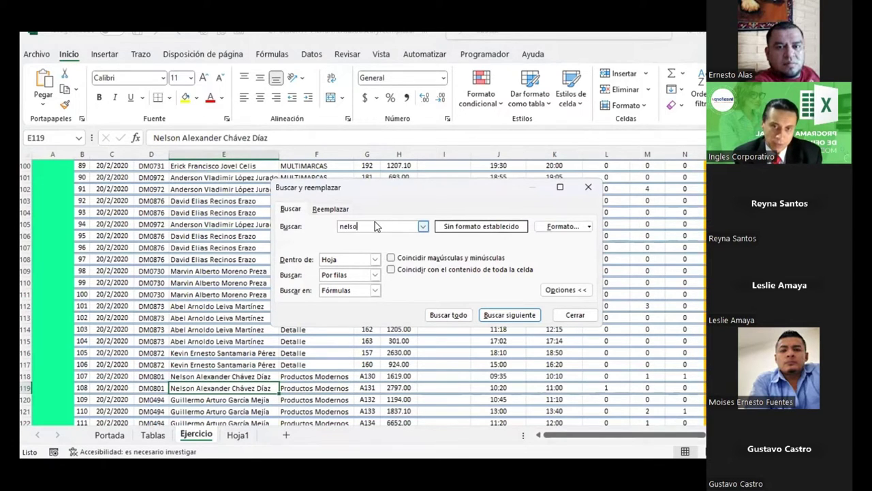
text(n)
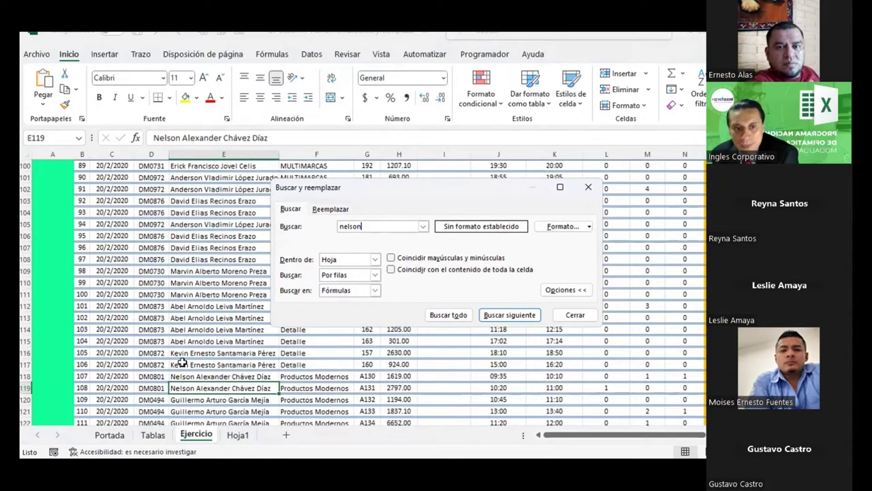
scroll(207, 346, up, 8)
scroll(201, 327, up, 8)
scroll(196, 308, up, 8)
scroll(196, 308, up, 8)
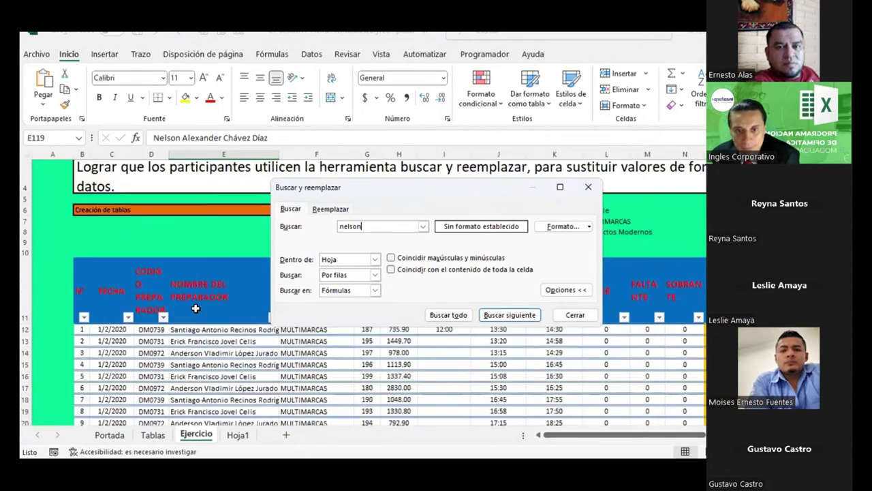
scroll(196, 308, up, 1)
scroll(196, 308, down, 1)
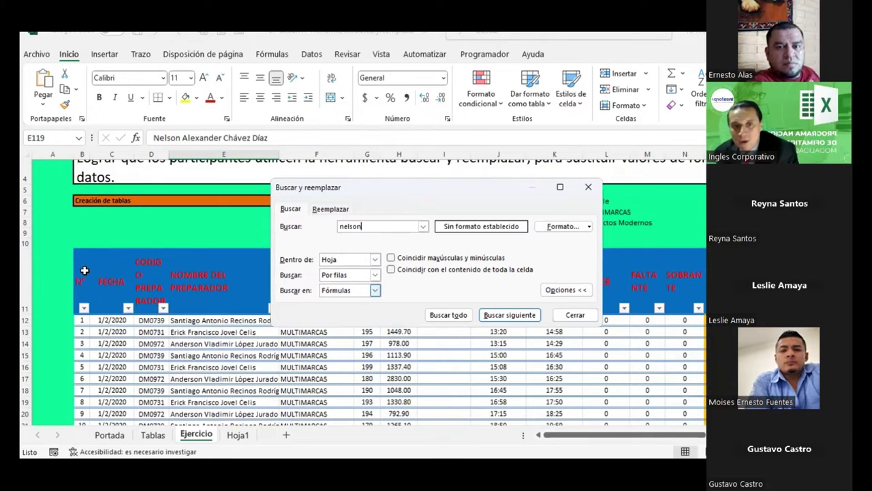
- Set Buscar en to Valores and step through successive matches down to cell E184
click(375, 291)
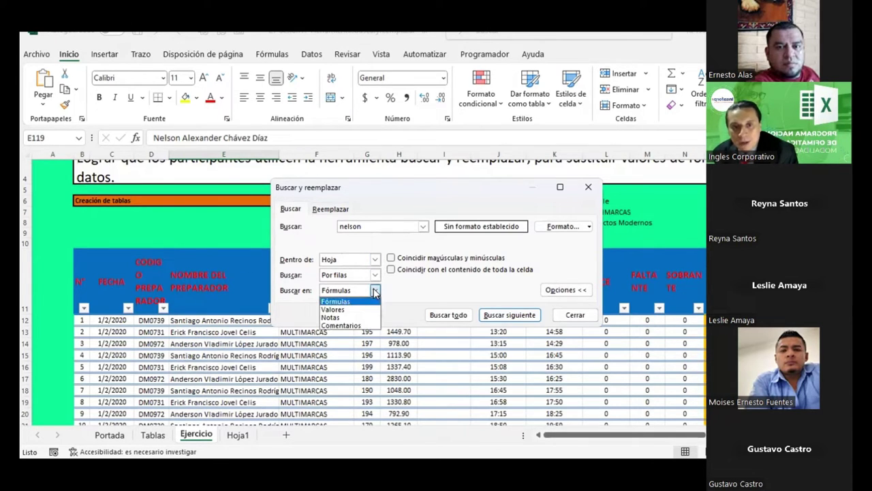
click(357, 304)
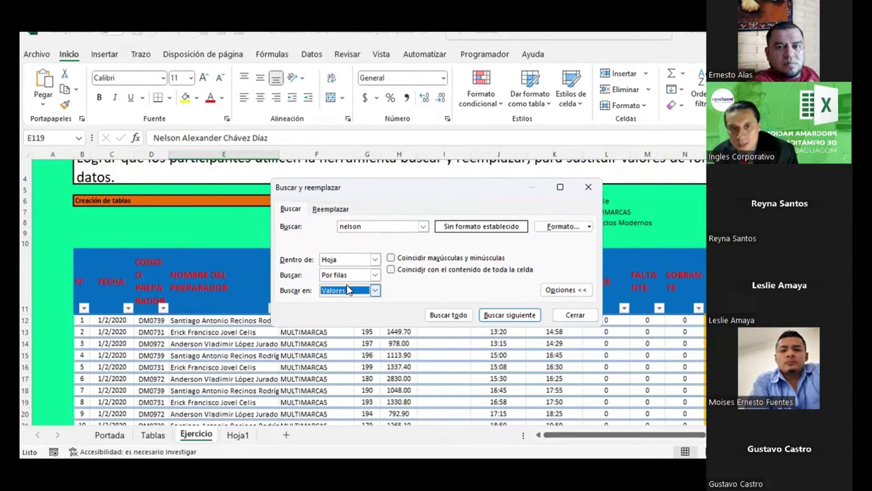
click(508, 316)
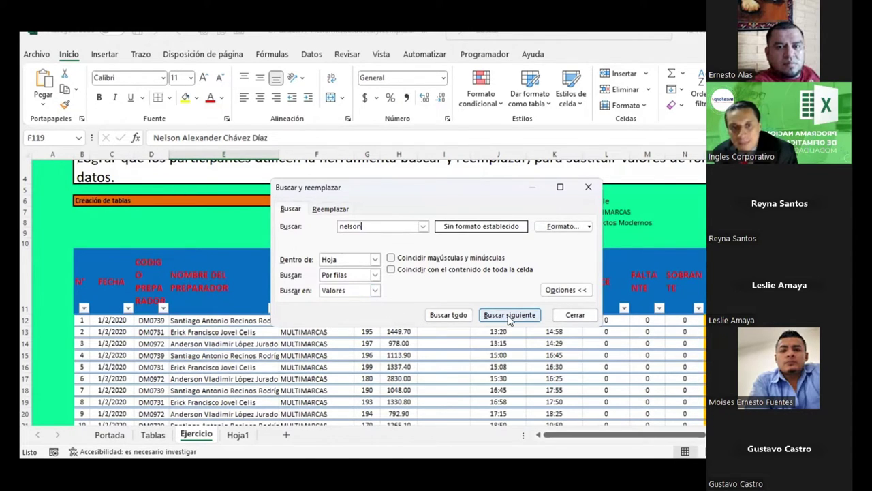
click(509, 316)
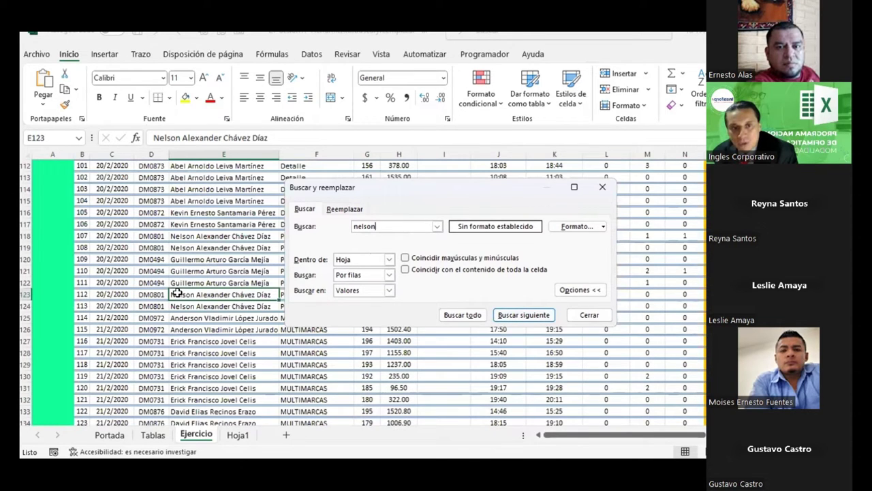
click(529, 314)
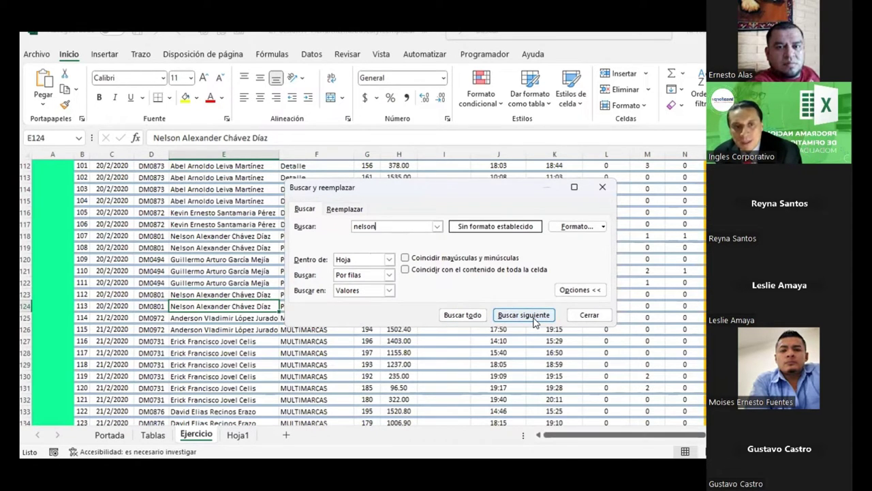
click(523, 315)
click(523, 315)
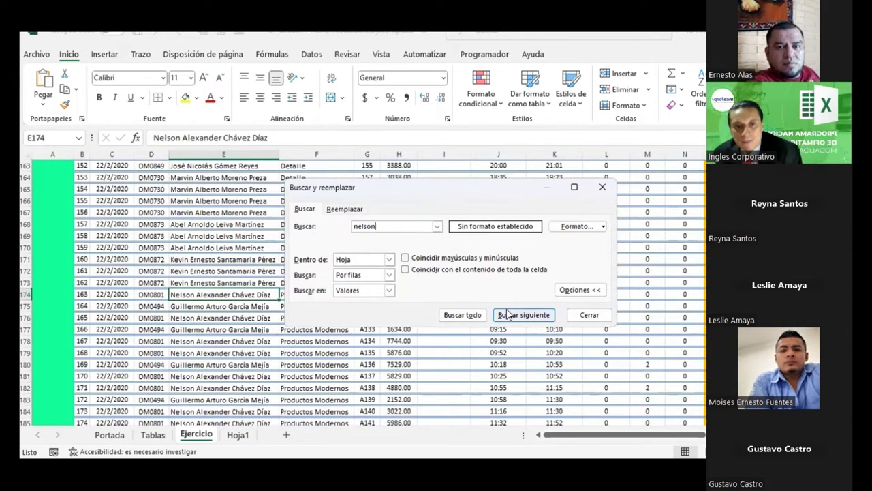
click(508, 315)
click(508, 315)
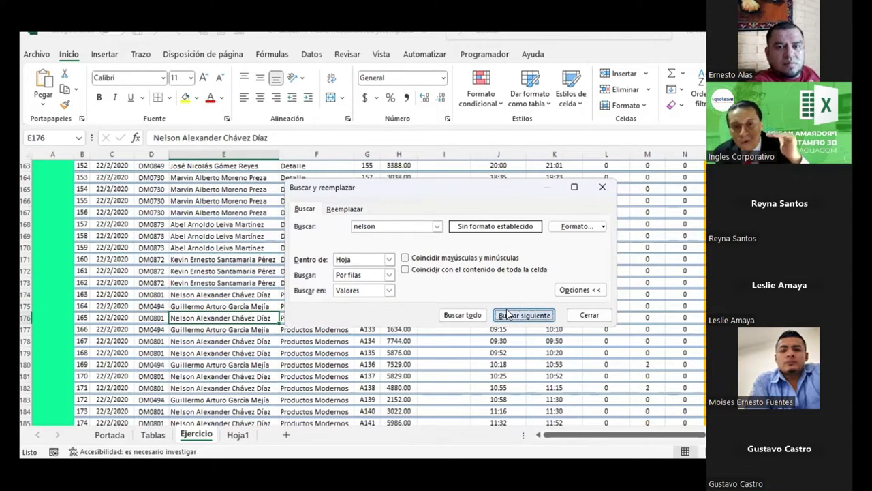
click(507, 315)
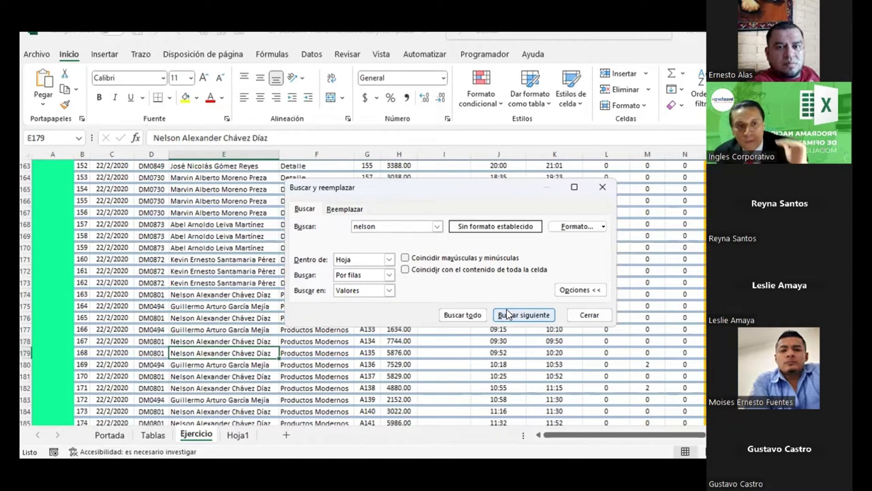
click(507, 315)
click(508, 315)
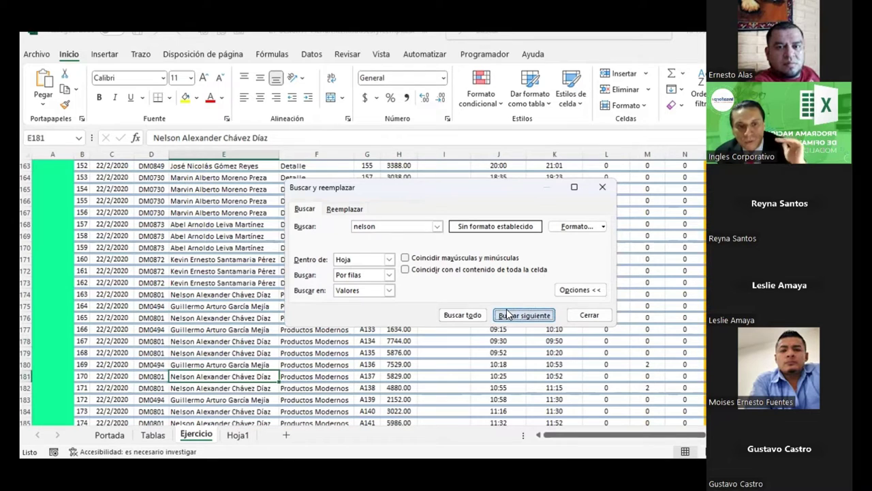
click(508, 314)
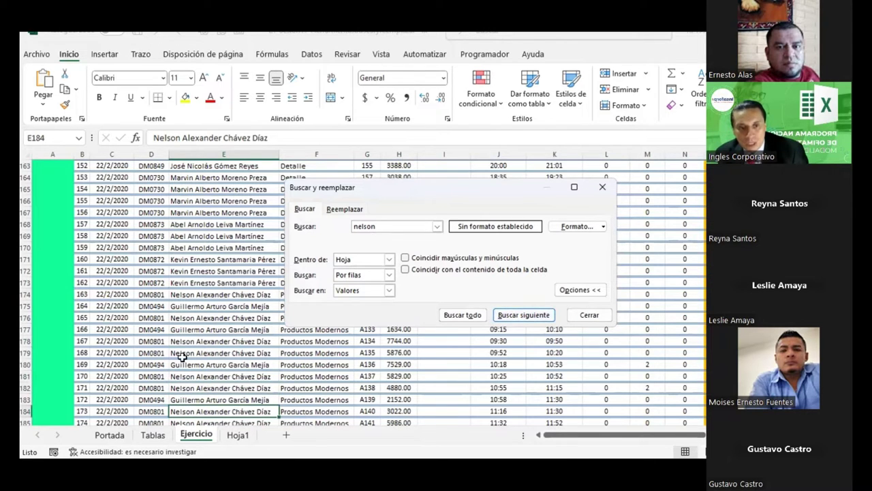
scroll(197, 348, down, 2)
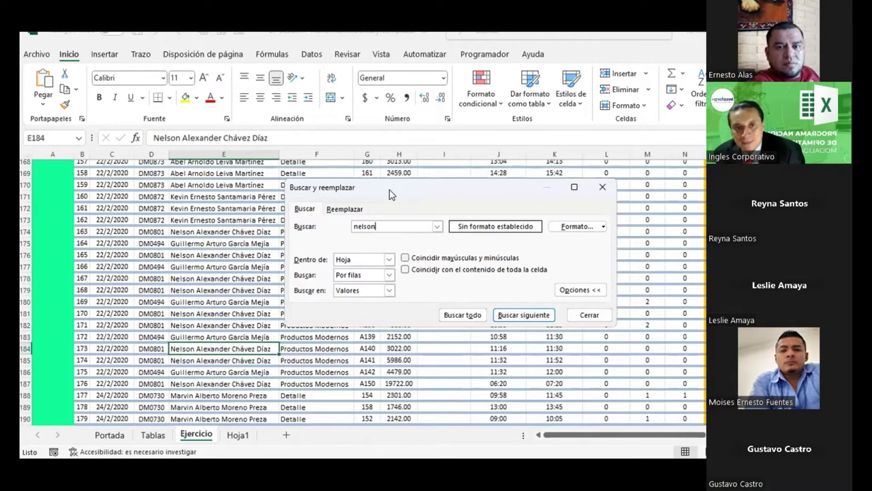
- Move the find window above the table rows and scroll the sheet back up
drag(386, 160, 368, 87)
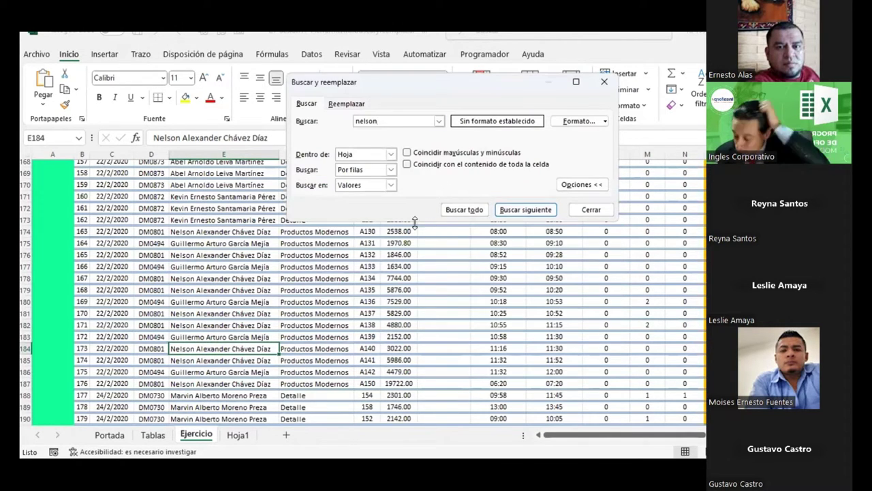
scroll(253, 302, up, 13)
scroll(253, 302, up, 7)
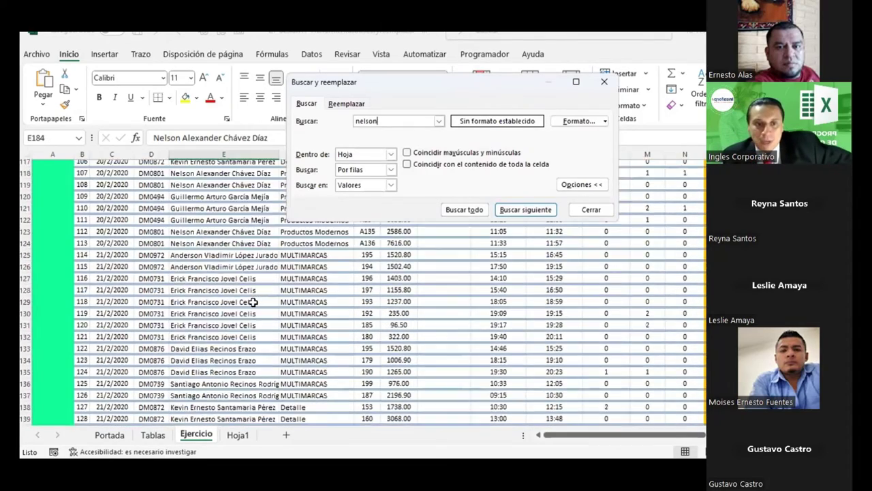
scroll(253, 302, up, 5)
scroll(253, 301, up, 15)
scroll(253, 301, up, 15)
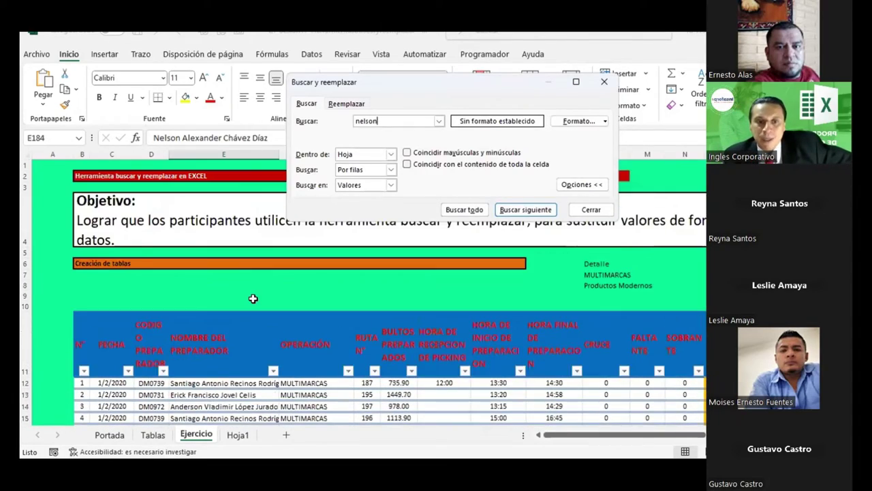
scroll(253, 302, down, 3)
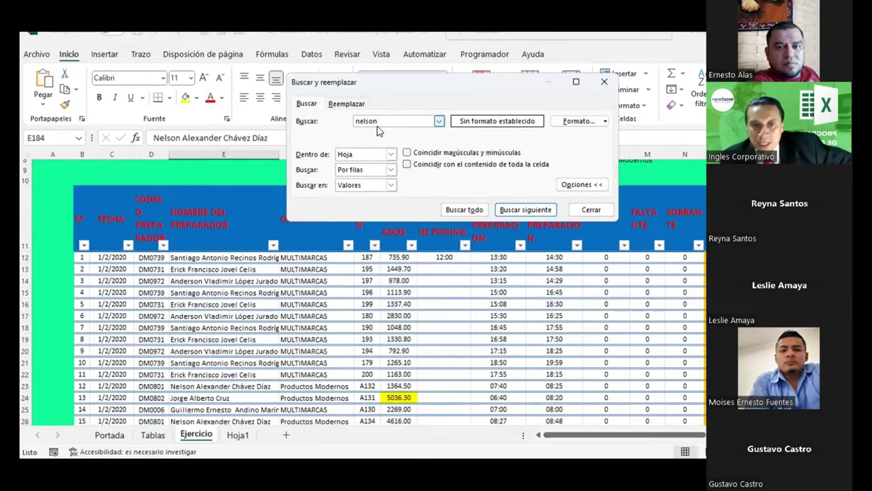
- Step through five more matches, then list all 56 matching cells starting at E23
click(512, 210)
click(512, 210)
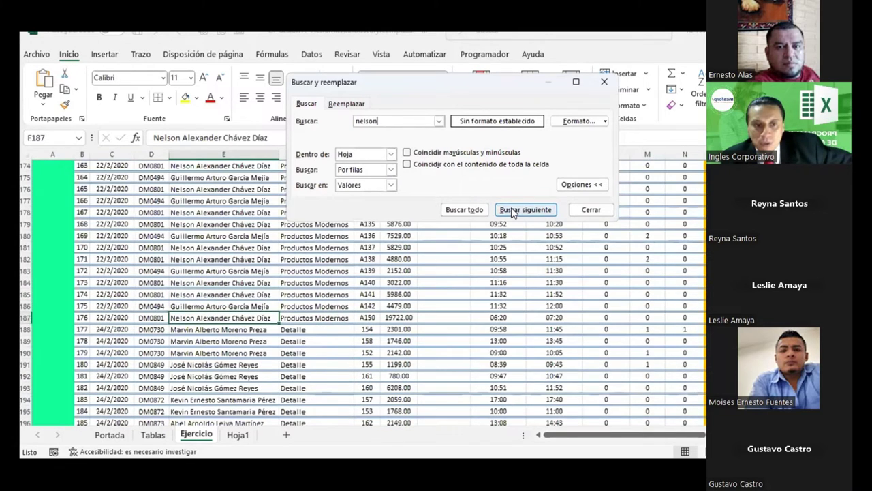
click(512, 210)
click(512, 210)
click(513, 210)
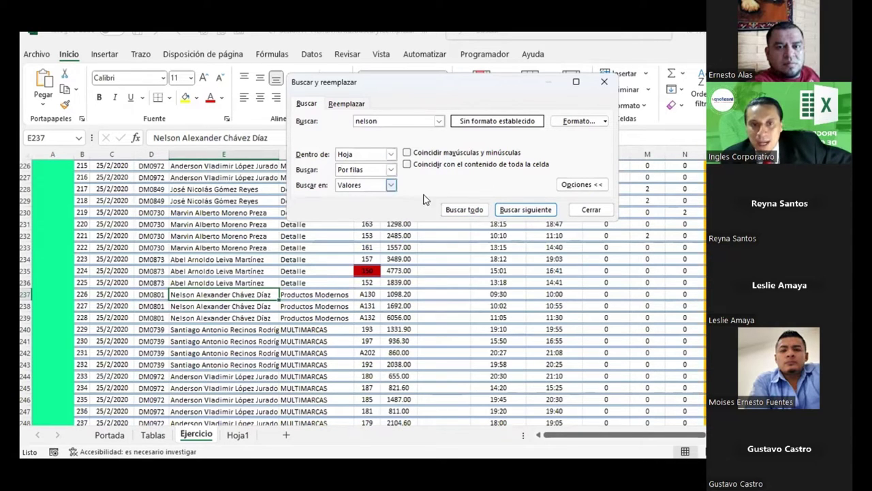
click(462, 209)
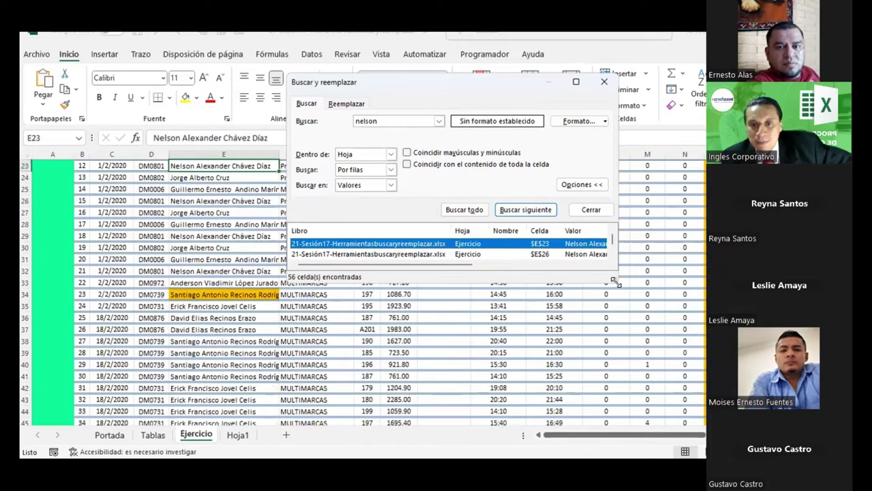
- Enlarge the results window and review the listed matches, returning to the first
drag(615, 281, 701, 455)
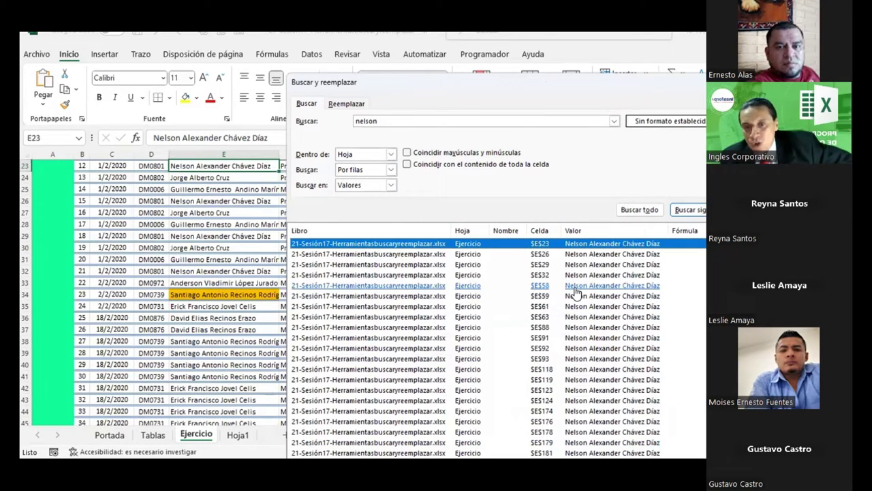
scroll(576, 292, down, 4)
scroll(576, 292, down, 2)
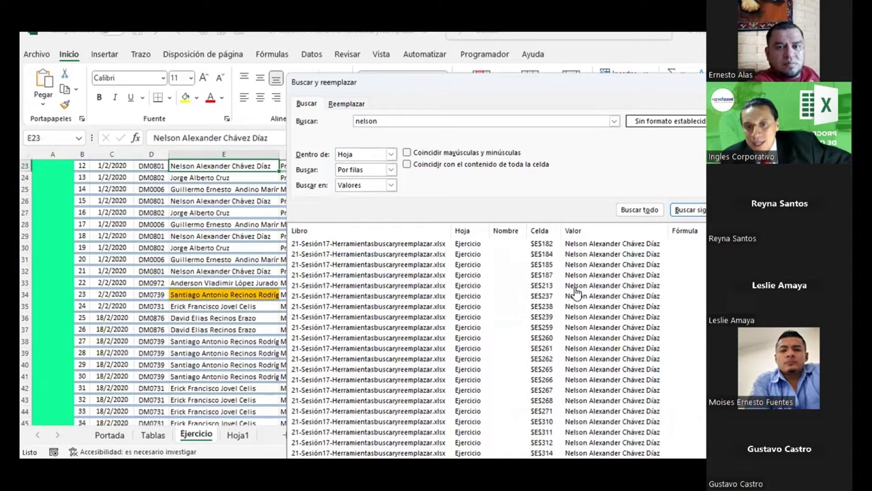
scroll(576, 291, down, 3)
scroll(575, 292, down, 2)
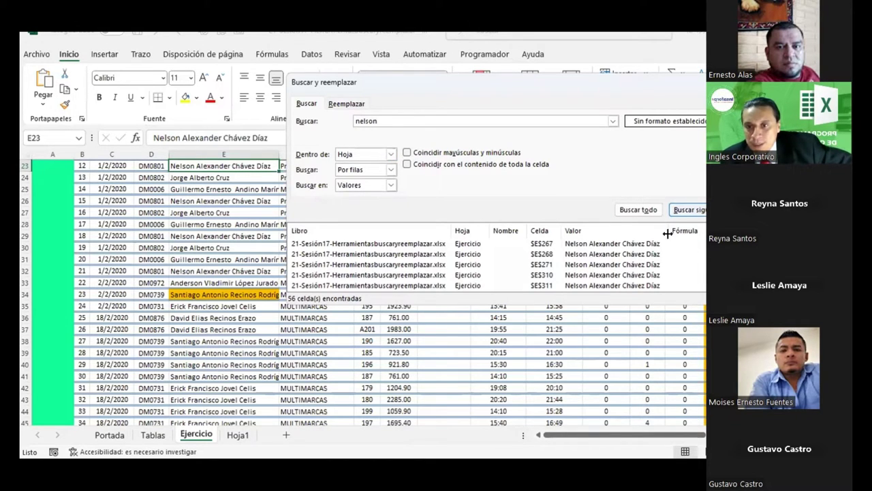
key(Home)
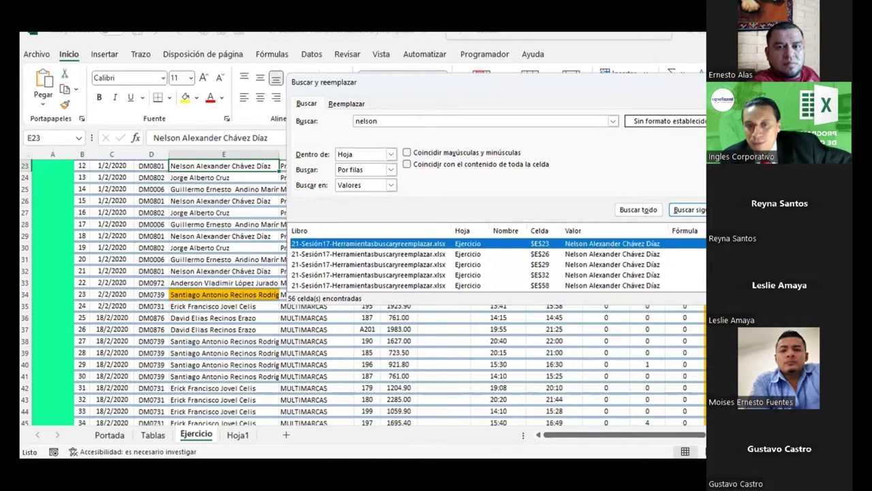
- Set the Dentro de scope to Libro and close the find window
click(393, 155)
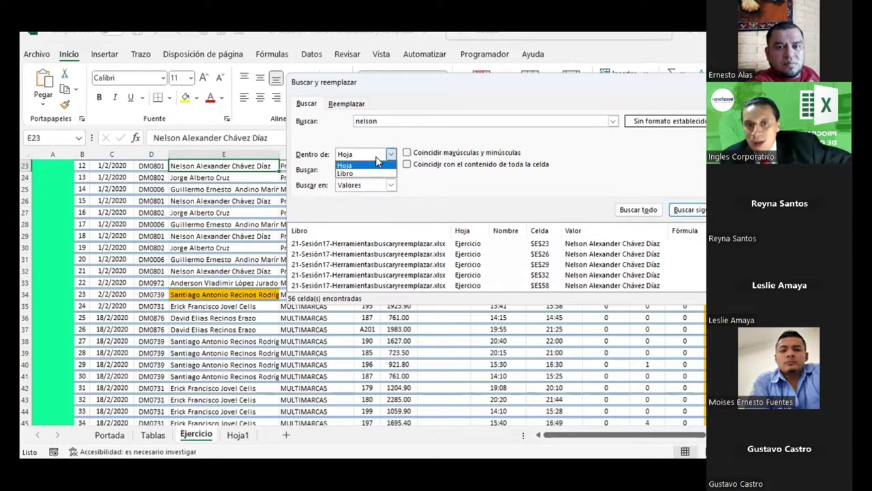
click(370, 171)
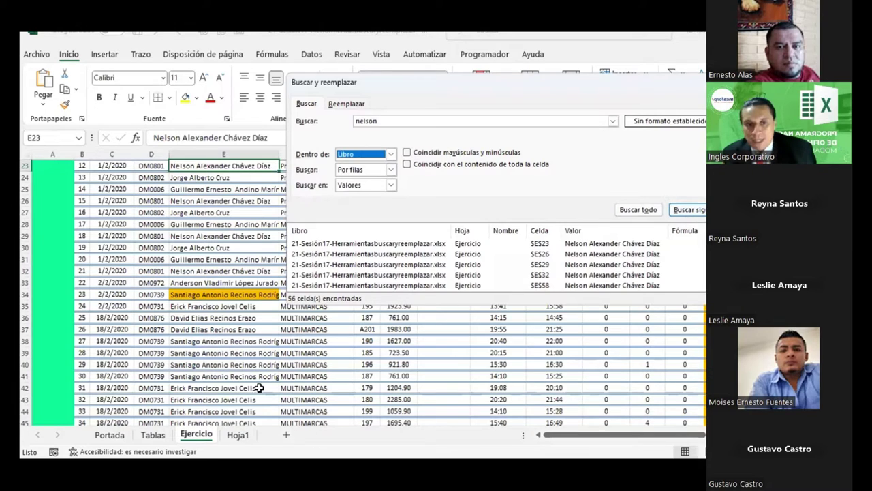
key(Escape)
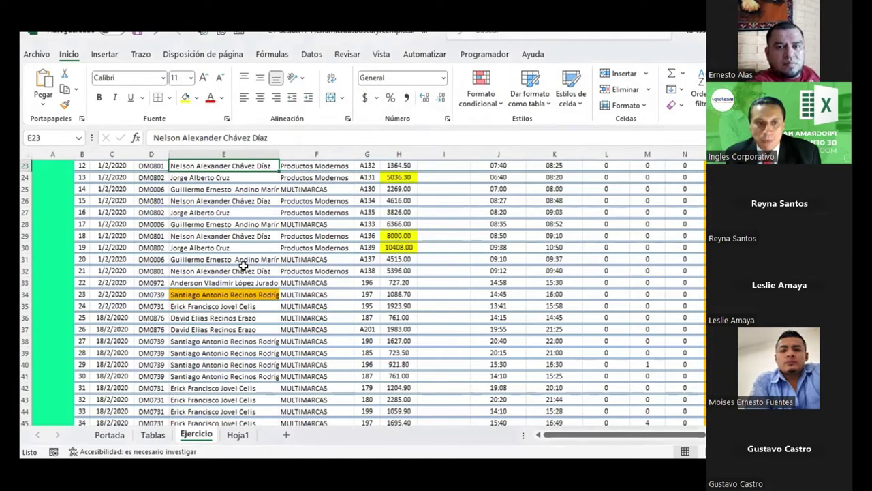
scroll(243, 261, up, 7)
scroll(243, 261, down, 4)
scroll(243, 261, down, 7)
scroll(243, 261, up, 7)
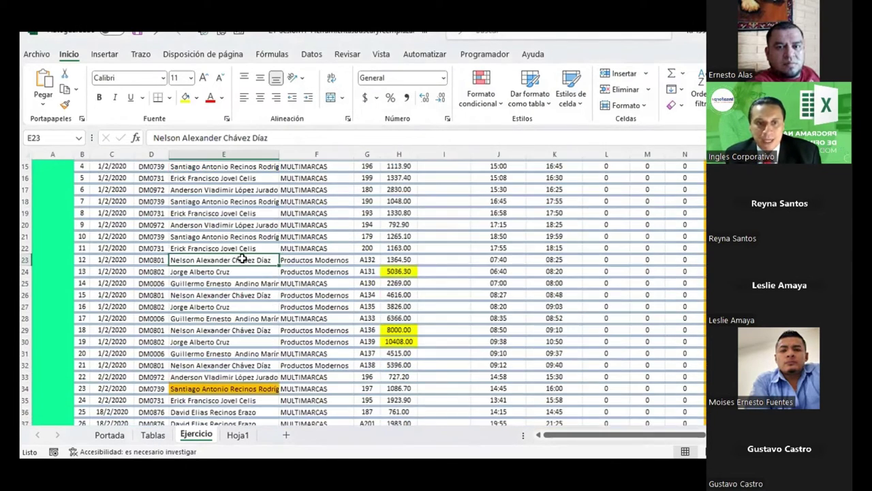
scroll(244, 261, up, 4)
- Enter a new first name in Ejercicio cell E9 and Hoja1 cell C19, then reopen Find
click(202, 291)
text(Miguel)
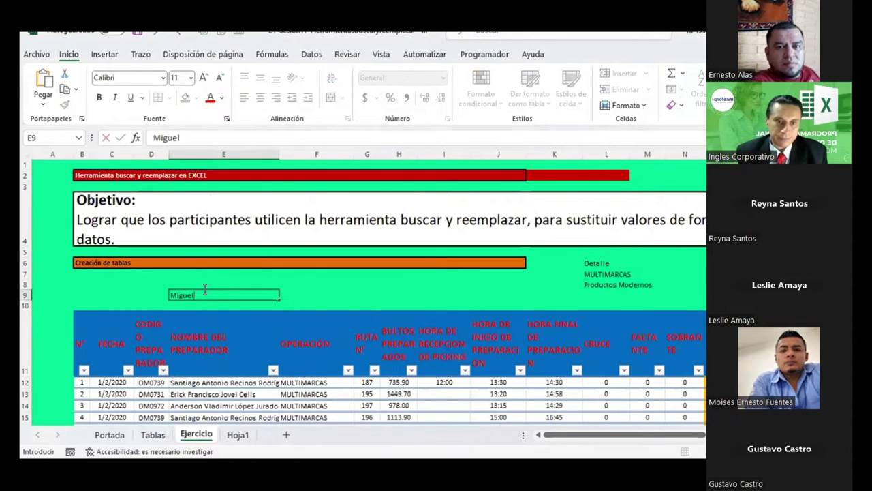
key(Return)
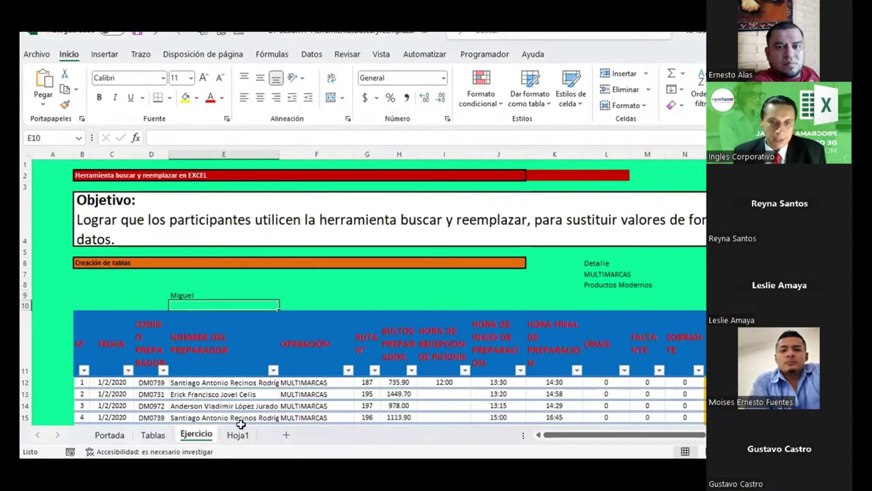
click(239, 435)
text(Miguel)
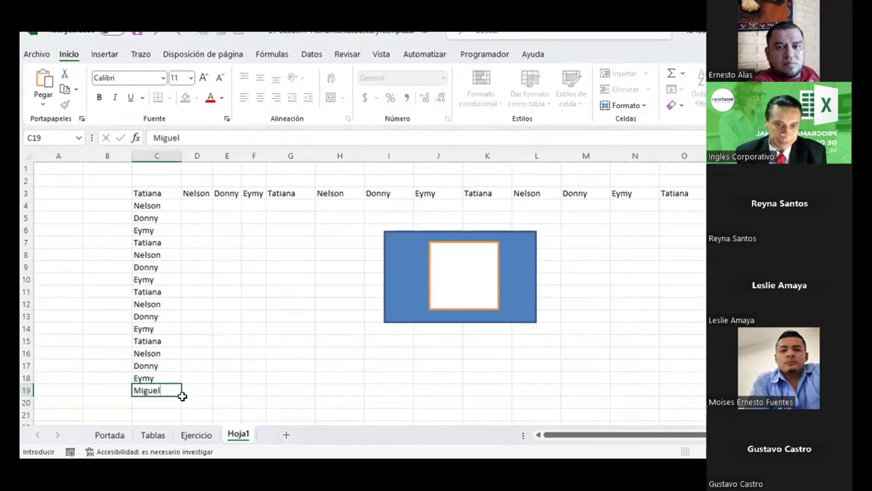
key(Return)
click(197, 435)
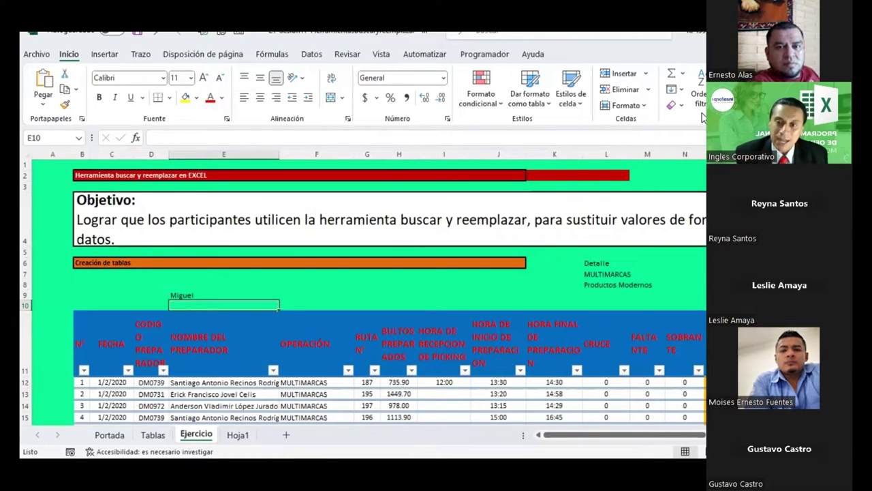
key(ctrl+b)
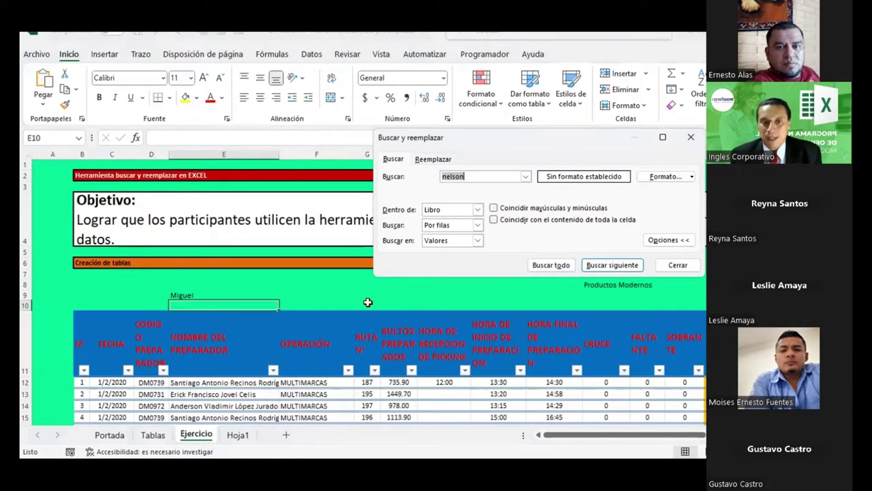
- Close Find and enter 'Ctrl + B' in F9, centred both ways at font size 20
key(Escape)
click(347, 291)
text(Ctrl + B)
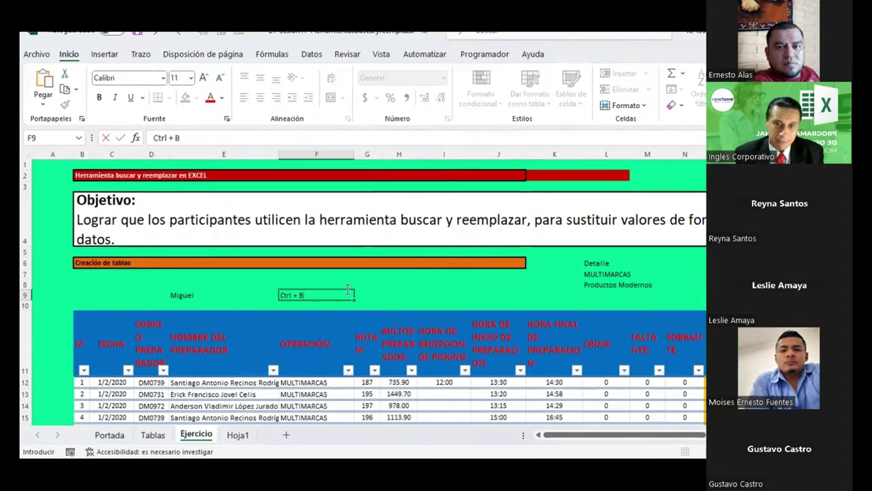
key(Return)
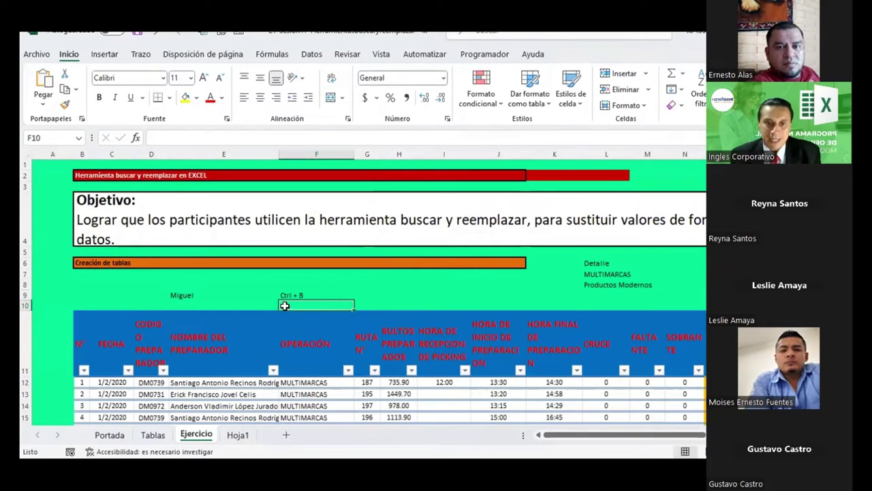
click(288, 295)
click(260, 98)
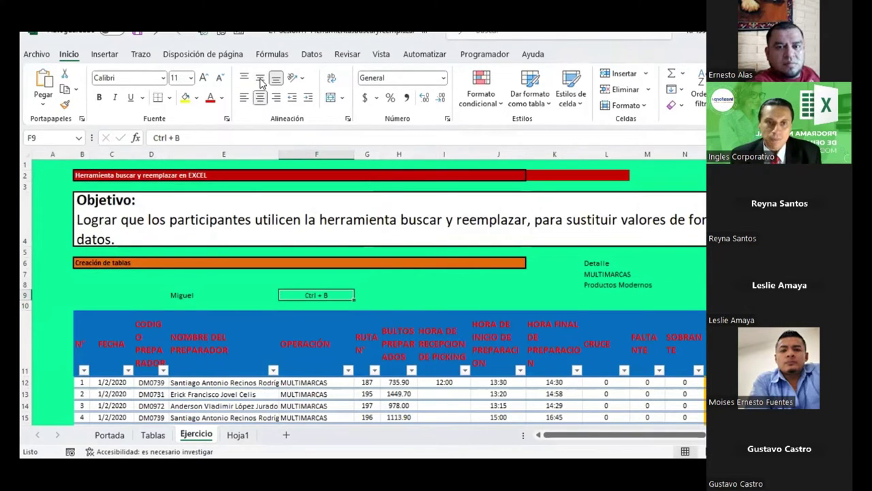
click(260, 77)
click(207, 77)
click(207, 77)
click(207, 77)
click(207, 77)
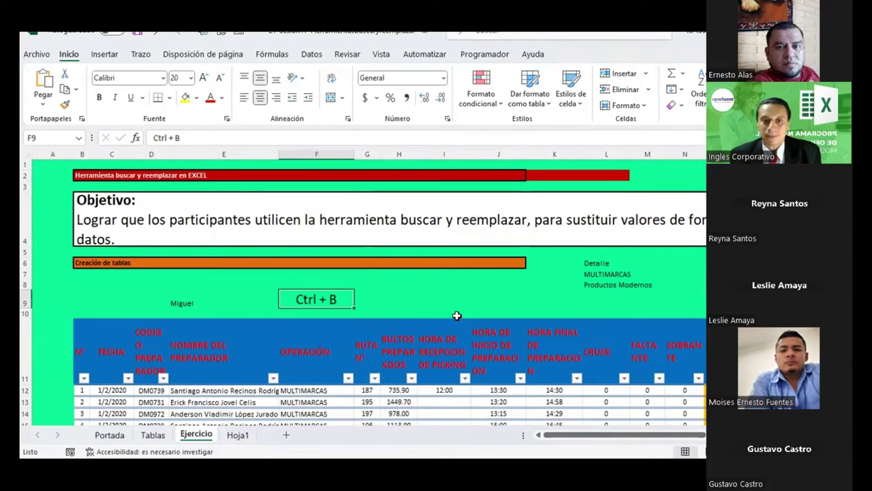
click(433, 298)
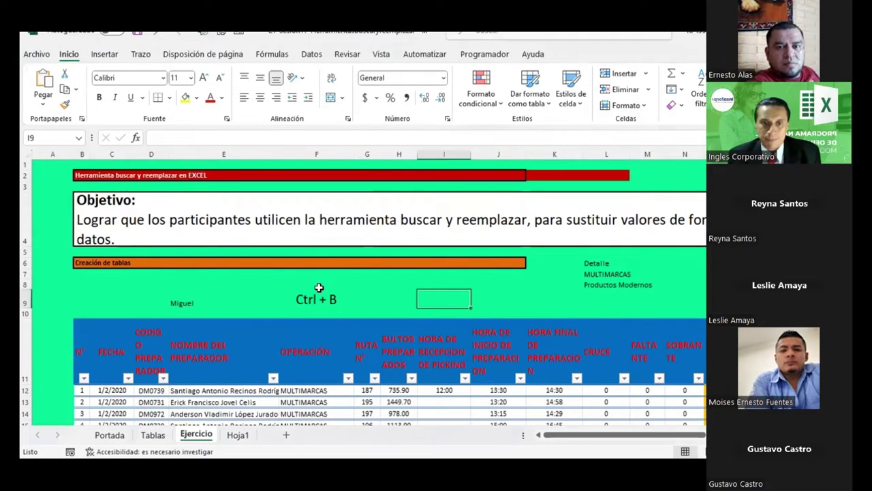
- Search for the new first name with the Dentro de scope set to Libro
key(ctrl+b)
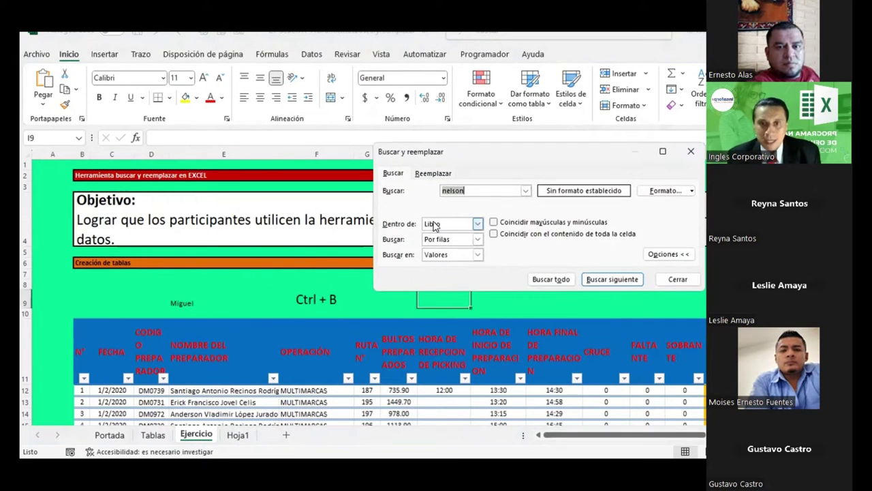
text(miguel)
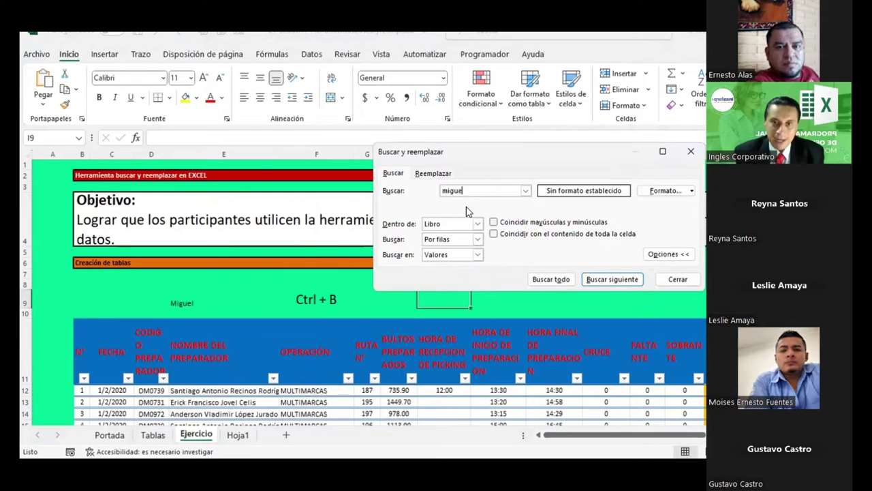
click(478, 223)
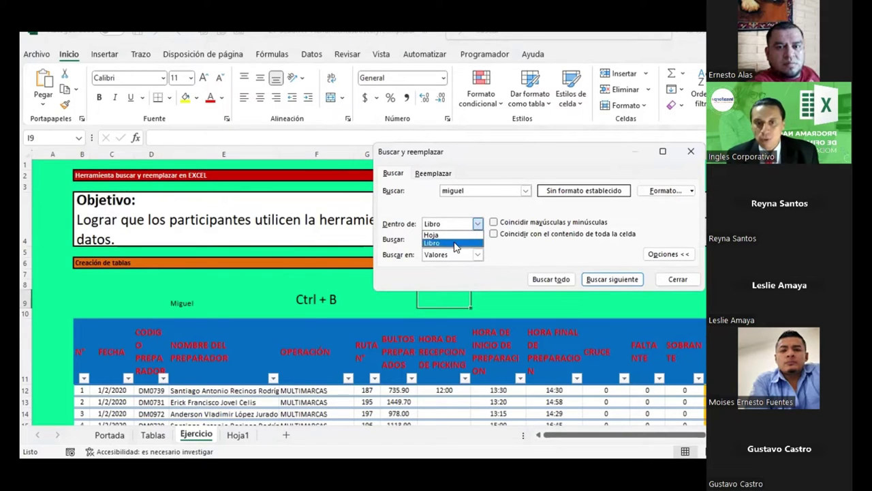
click(447, 236)
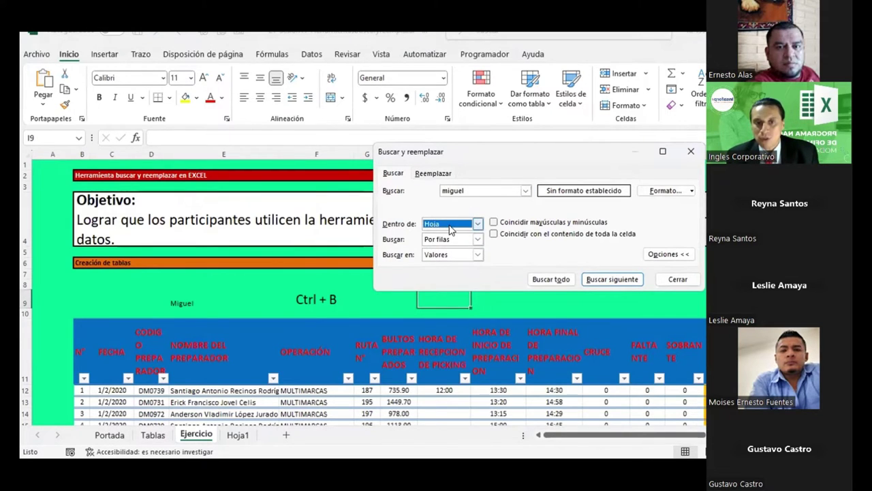
click(478, 225)
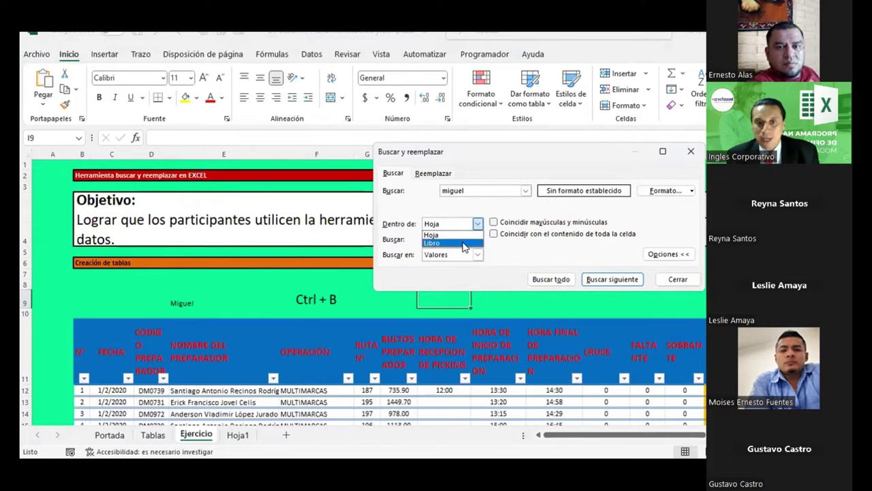
click(441, 240)
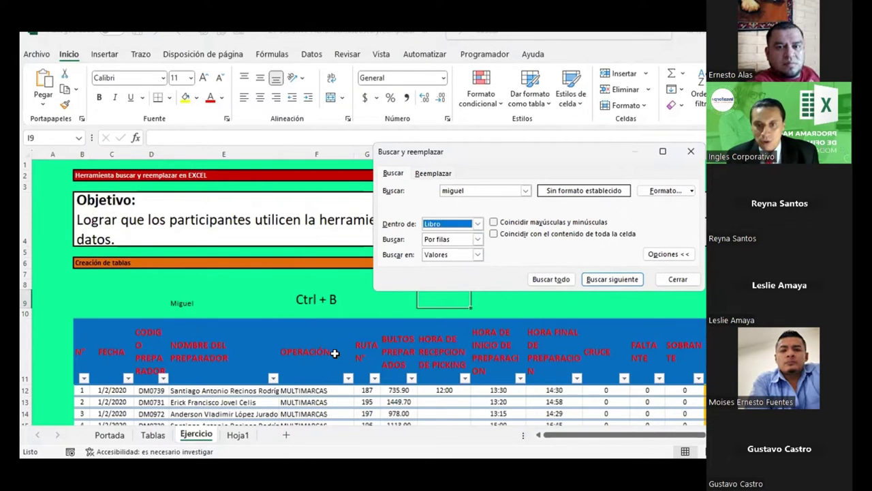
- List both workbook matches, Ejercicio E9 and Hoja1 C19, in an enlarged results view
click(543, 281)
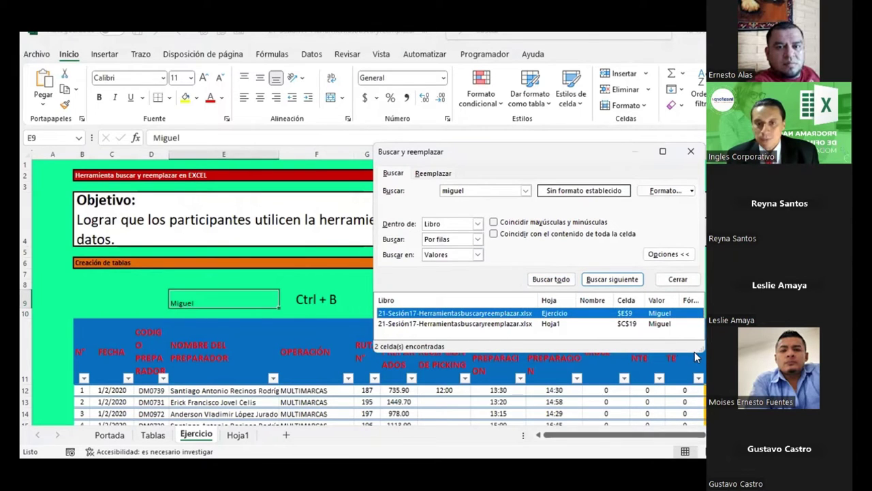
drag(695, 347, 704, 454)
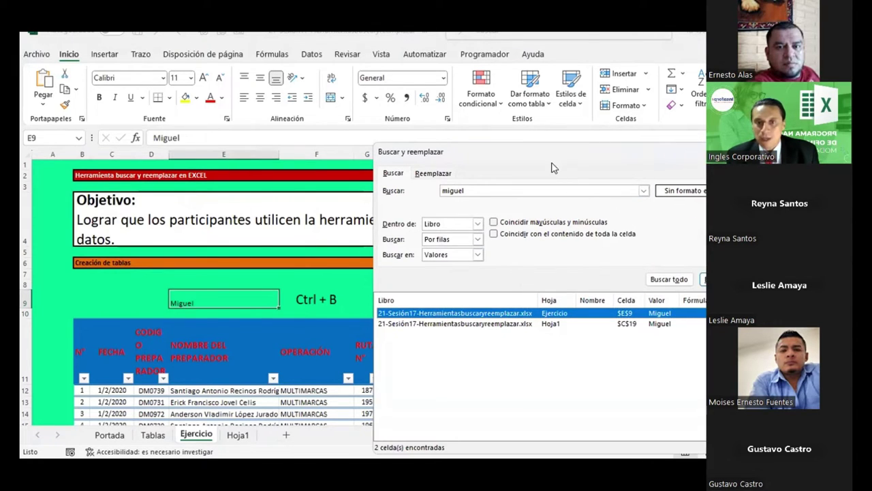
drag(544, 157, 350, 53)
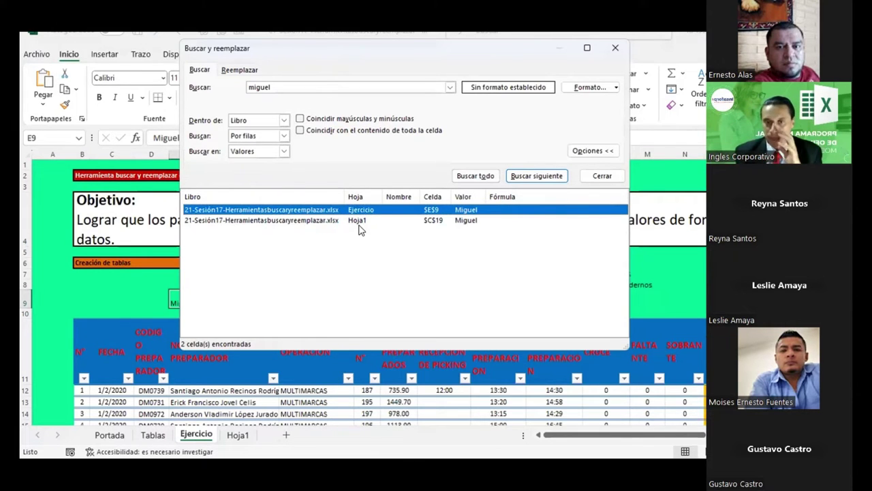
- Reopen Find and cycle through the lowercase miguel matches: Ejercicio!E9, Hoja1!C19, then back
click(602, 176)
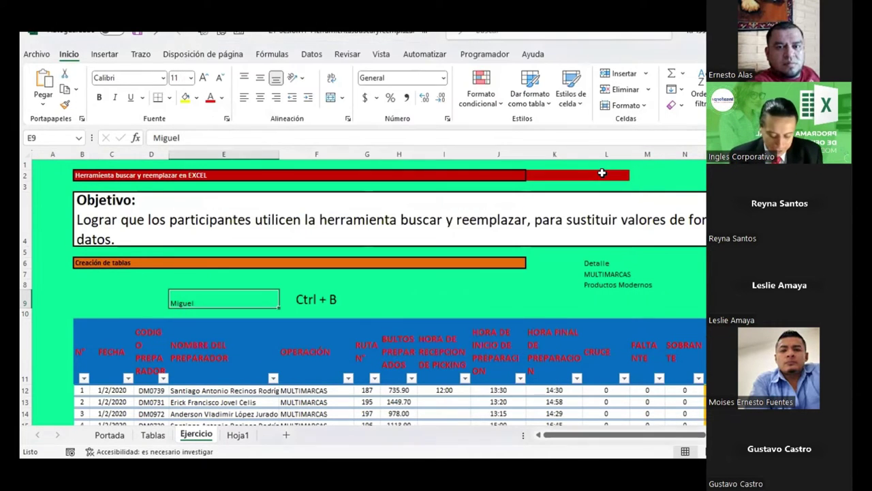
key(ctrl+b)
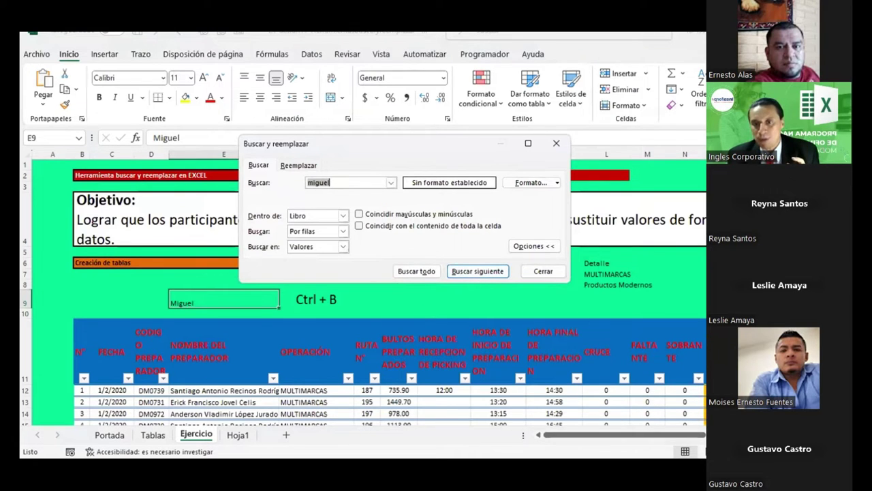
key(Return)
click(539, 342)
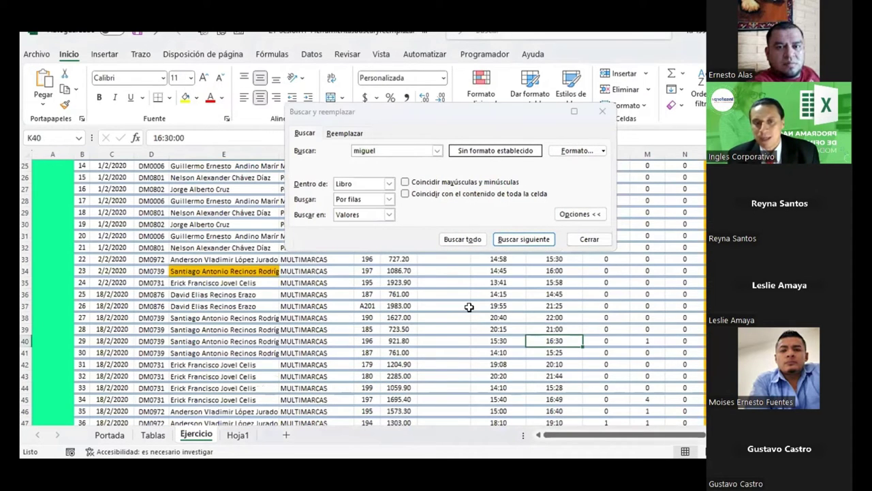
click(508, 239)
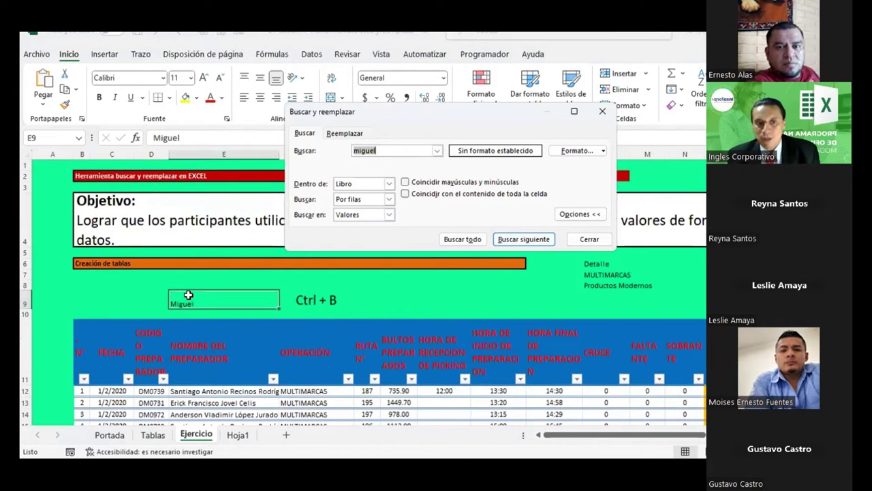
click(522, 240)
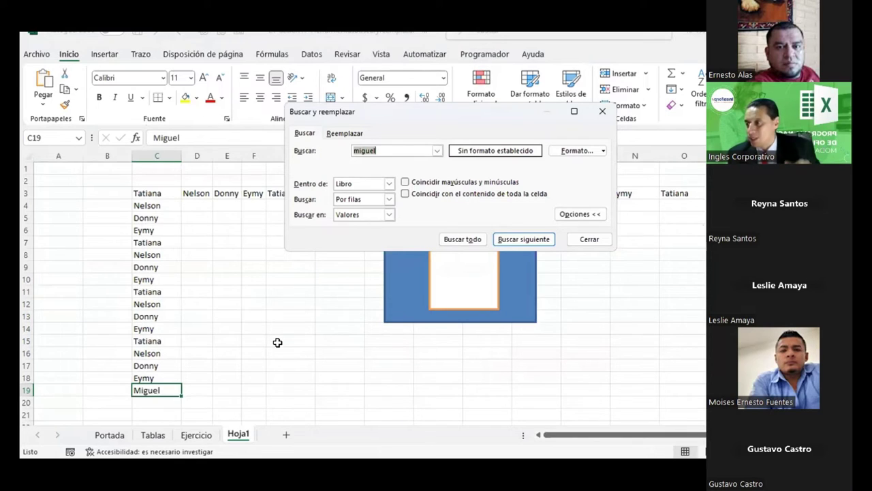
click(515, 239)
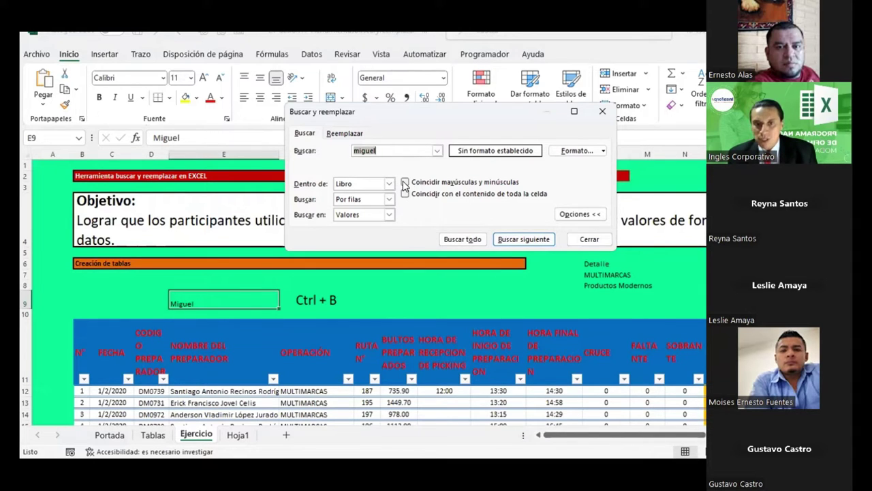
- Enable Coincidir mayúsculas y minúsculas and search again, confirming lowercase miguel returns no match
click(405, 183)
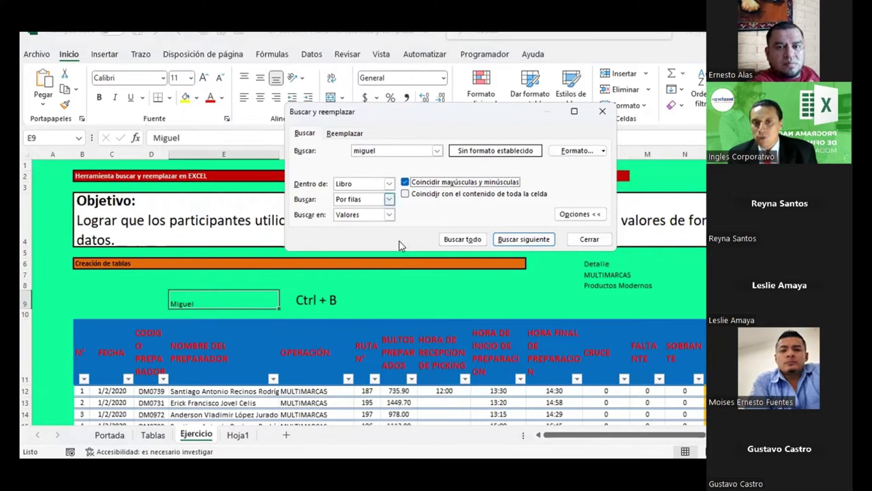
scroll(538, 363, down, 1)
scroll(538, 363, down, 2)
click(538, 363)
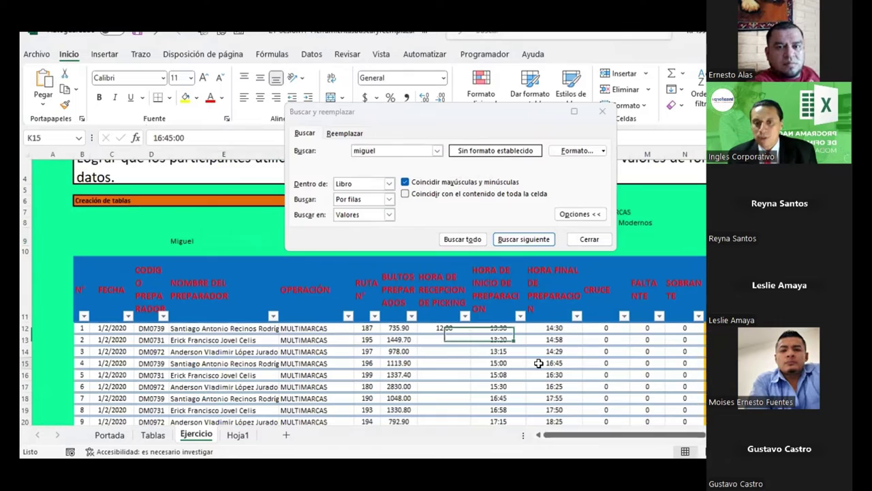
click(522, 239)
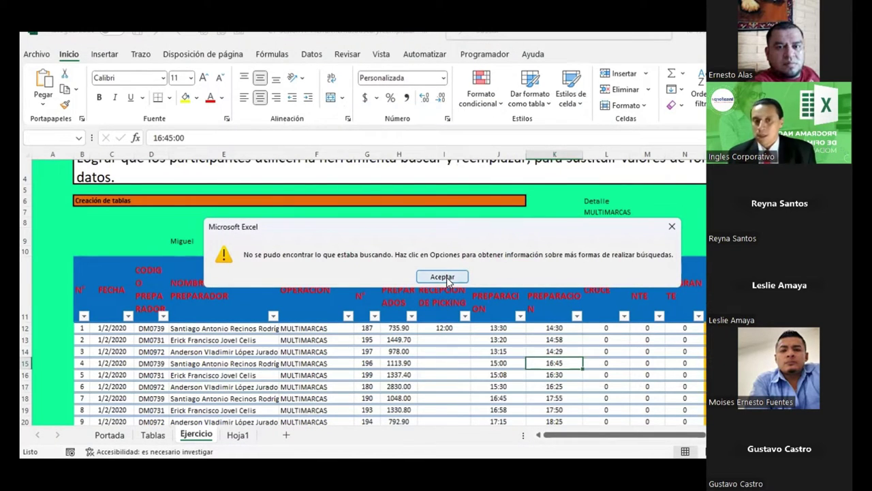
click(442, 277)
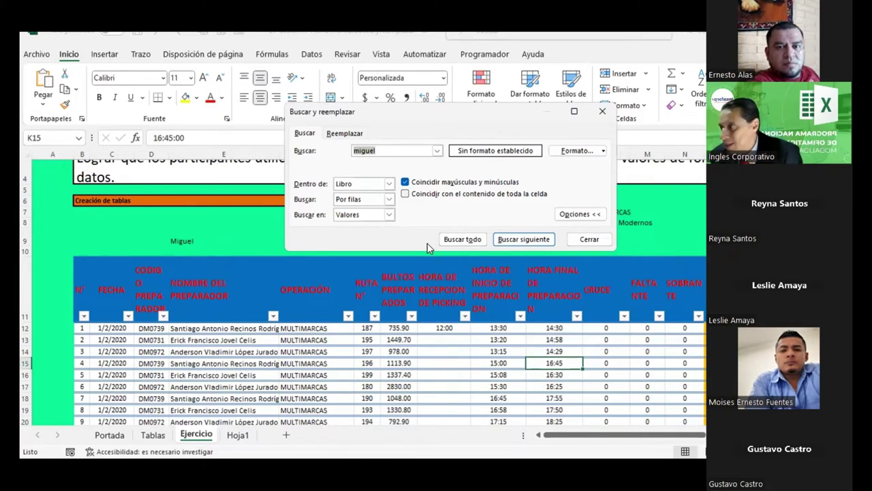
- Search case-sensitively for 'Miguel', stepping from Ejercicio!E9 to Hoja1!C19 and back
text(M)
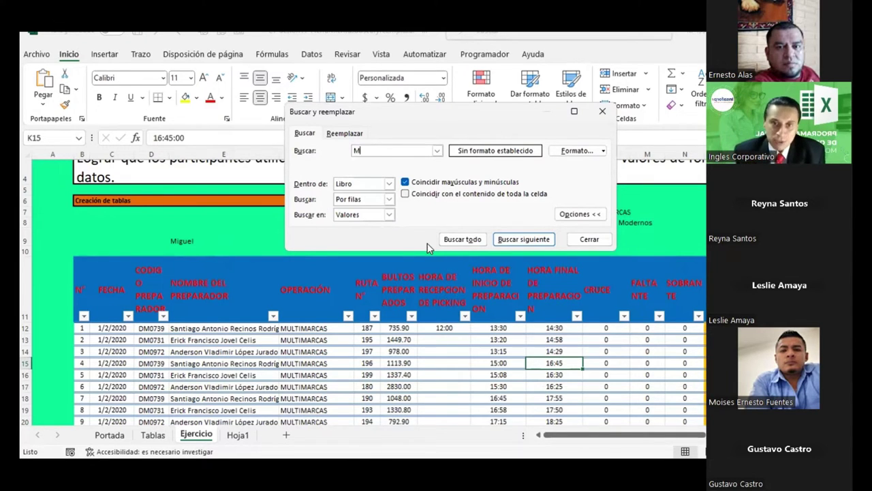
text(iguel)
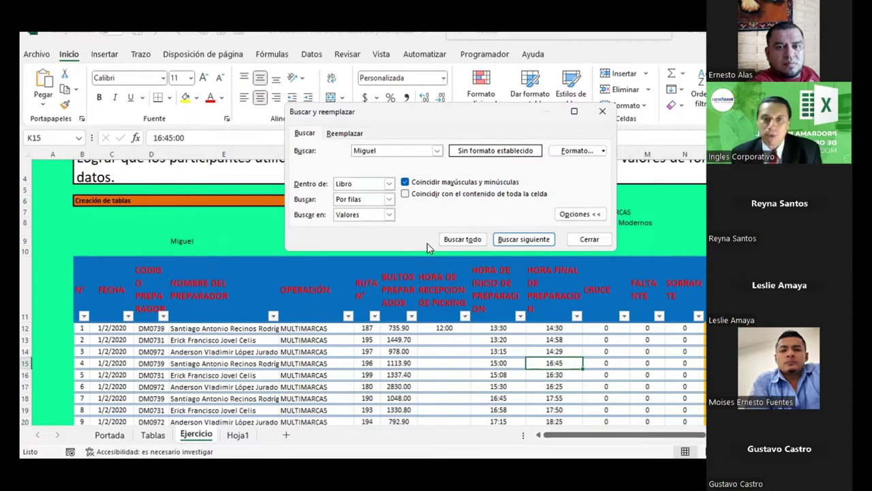
click(524, 239)
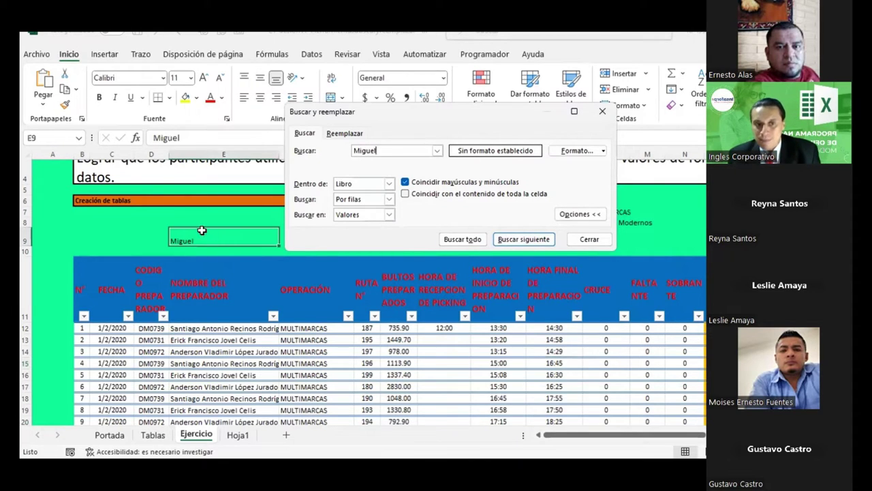
click(523, 239)
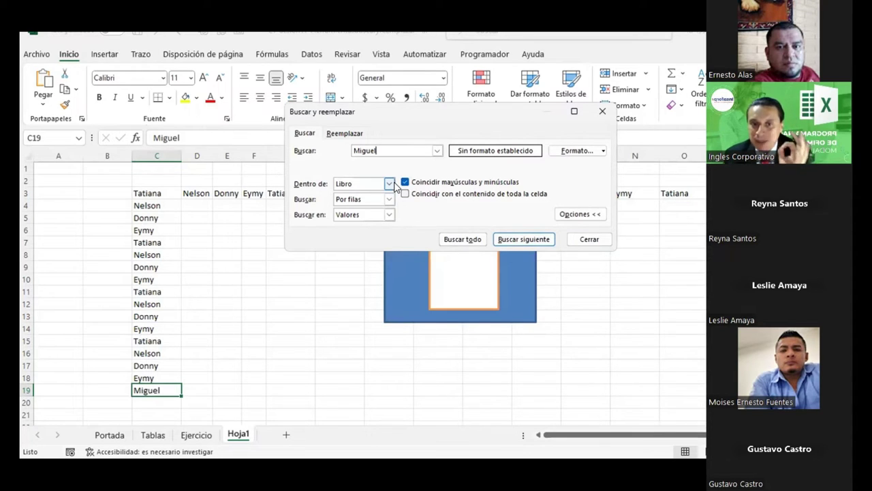
click(522, 239)
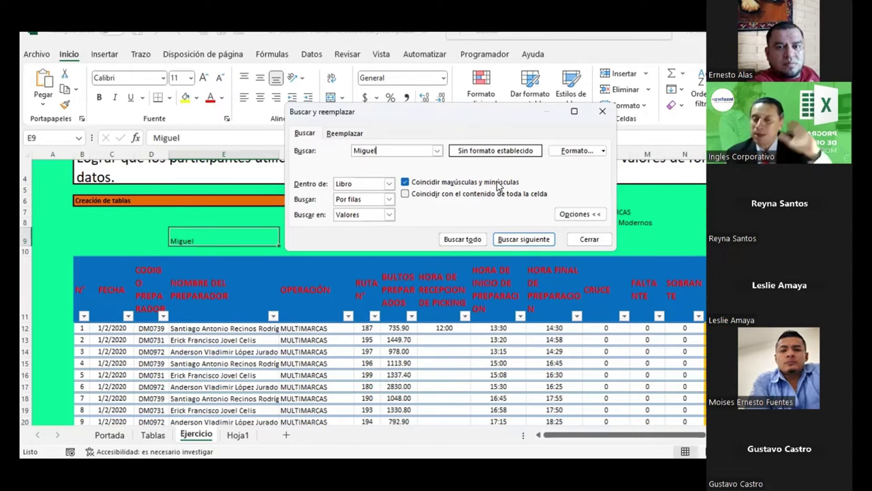
- Turn off Coincidir mayúsculas y minúsculas in the Buscar y reemplazar dialog
click(405, 182)
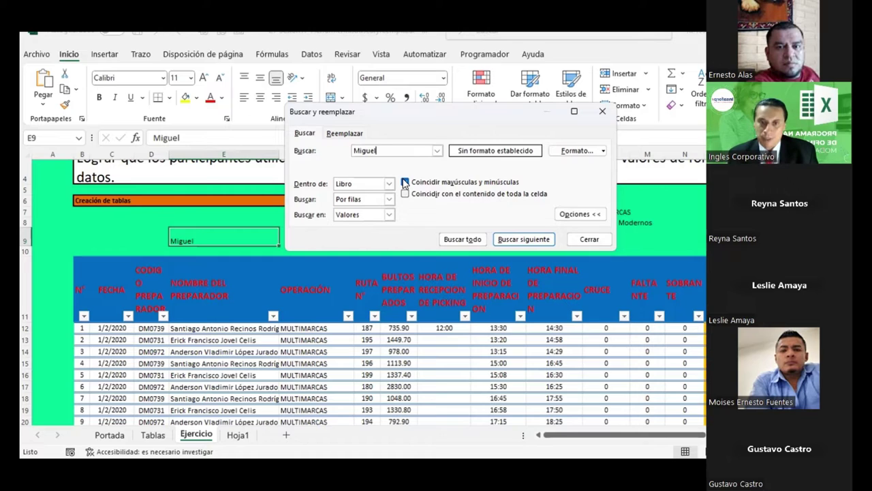
click(405, 181)
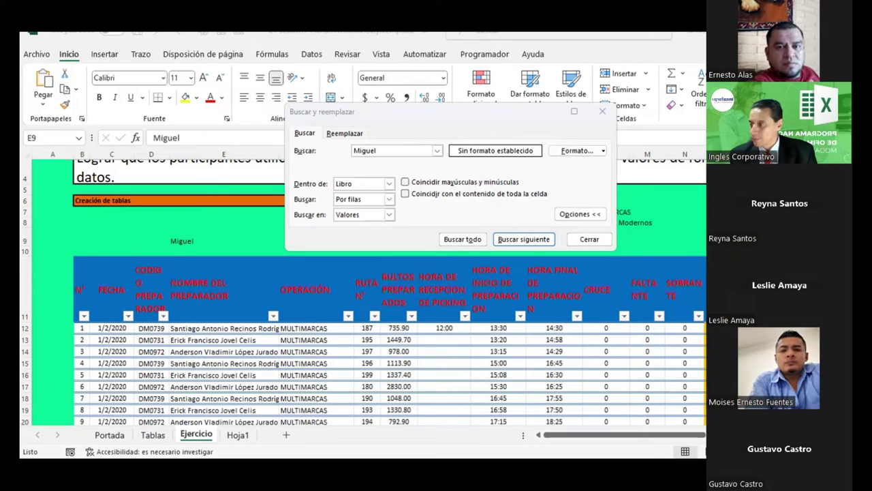
- Close the find dialog, glance at the browser gradebook and attendance sheet, and return to Excel
click(588, 239)
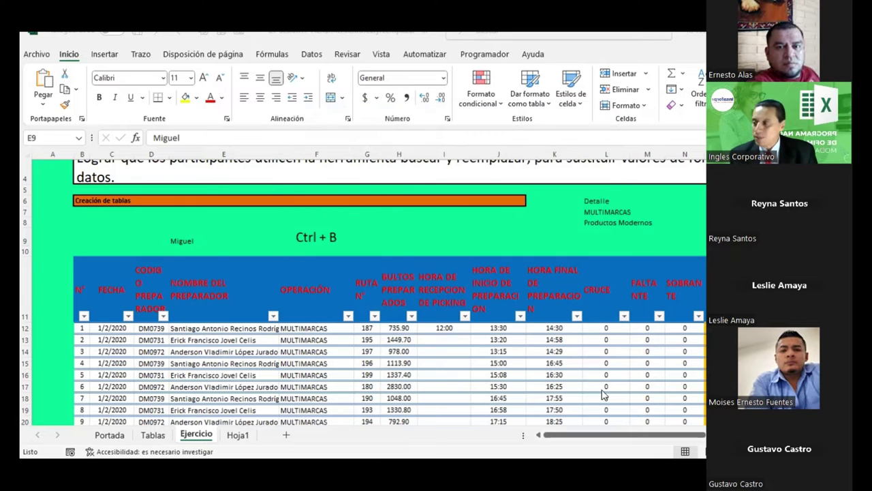
key(alt+Tab)
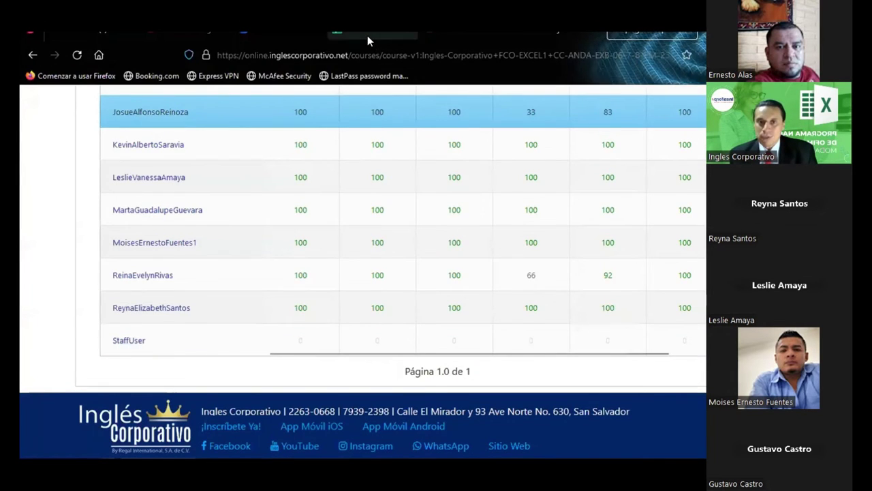
click(367, 36)
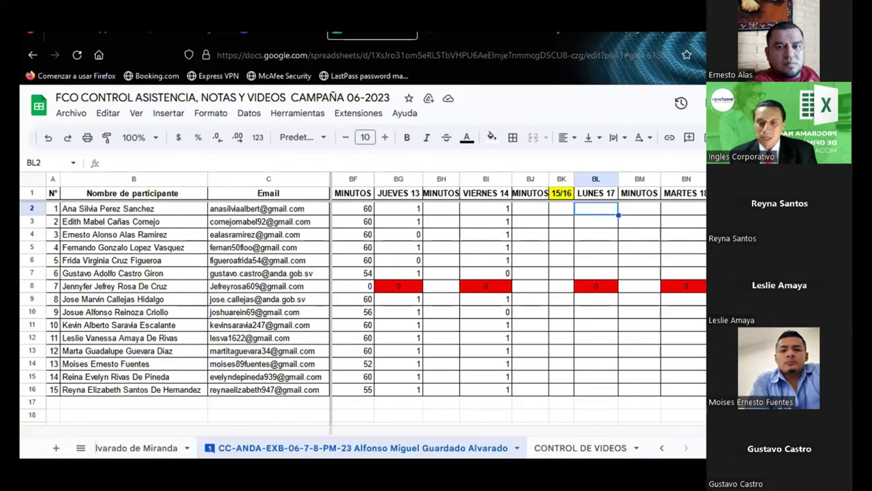
click(630, 430)
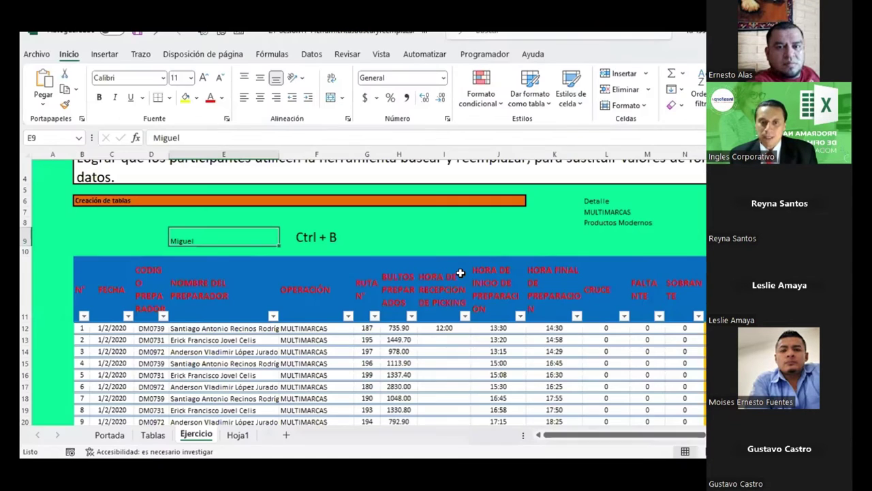
- Search 'santiago' with Buscar todo, enlarge the list of 42 matching cells, then close the dialog
key(ctrl+b)
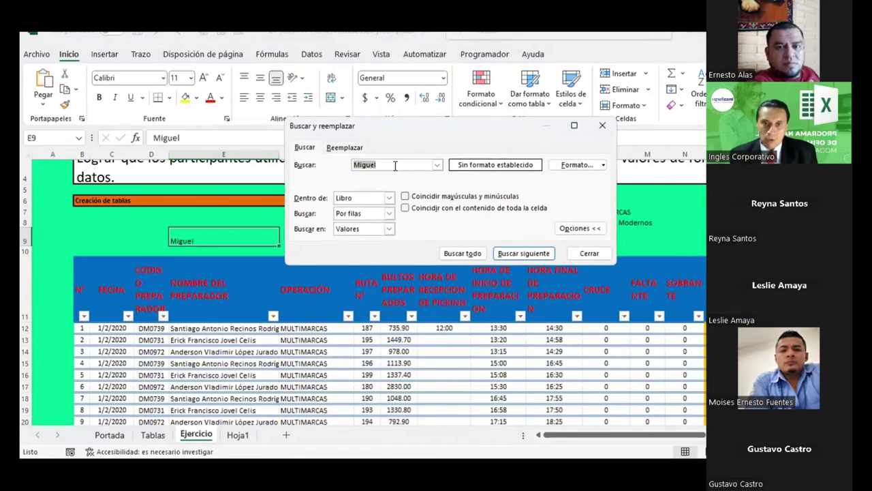
click(394, 164)
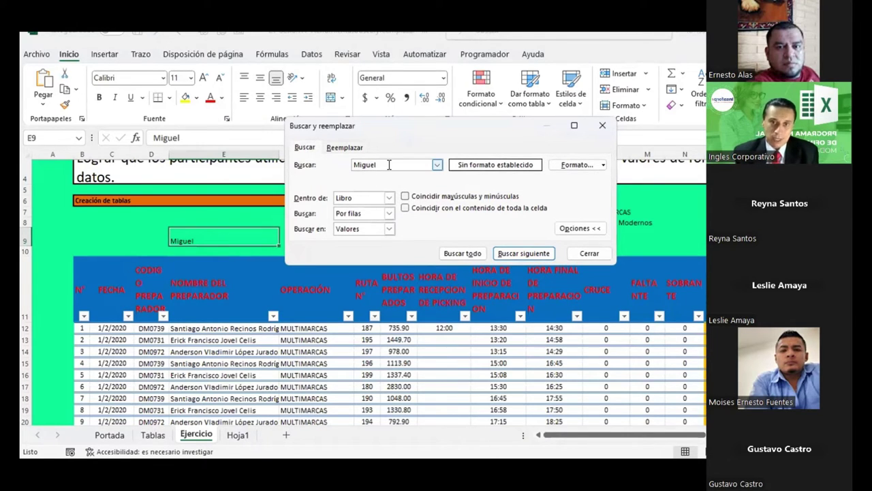
key(BackSpace)
key(BackSpace)
key(BackSpace)
text(sa)
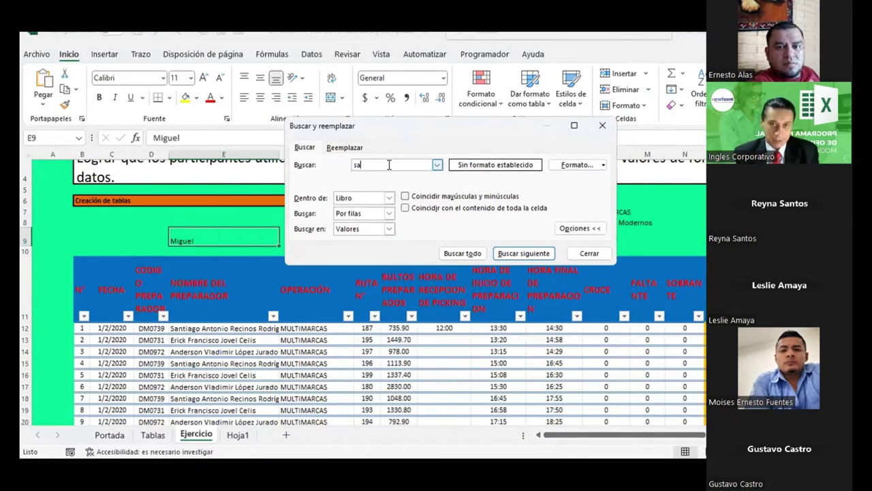
text(n)
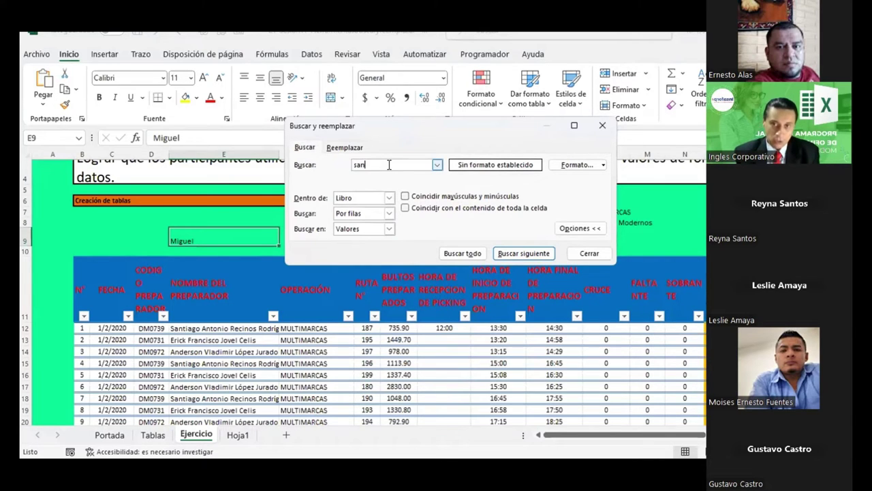
text(tiago)
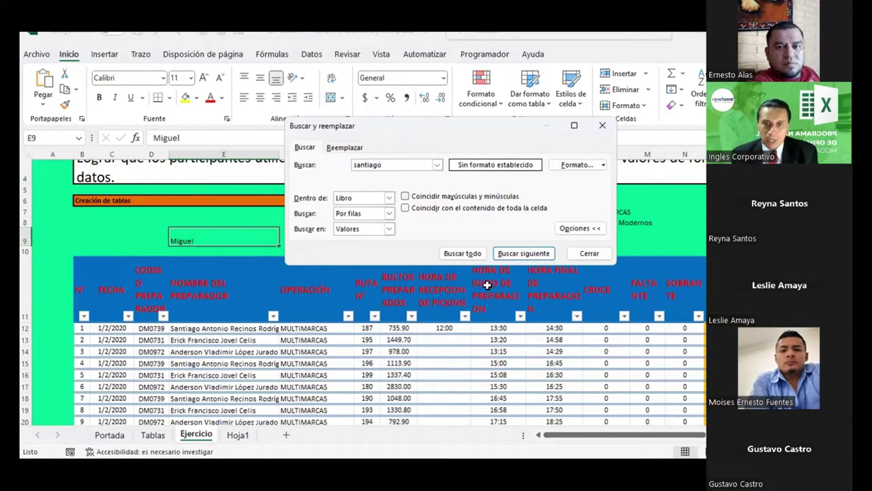
click(472, 256)
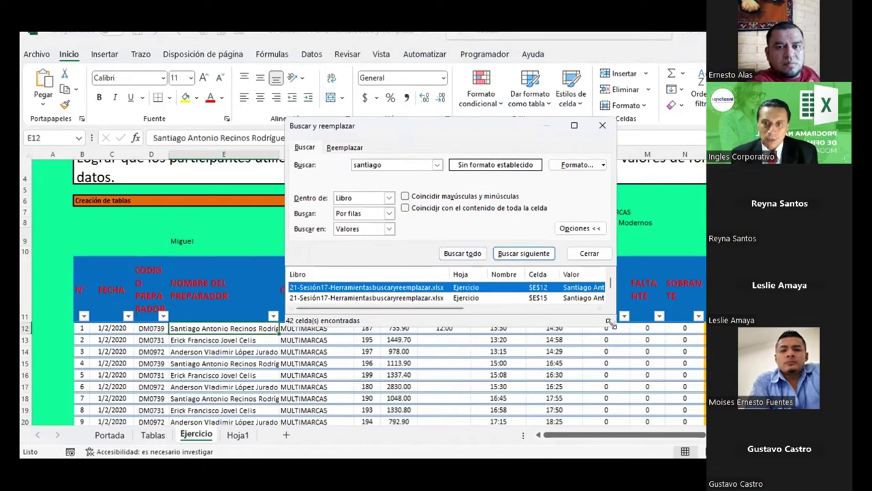
drag(680, 429, 685, 429)
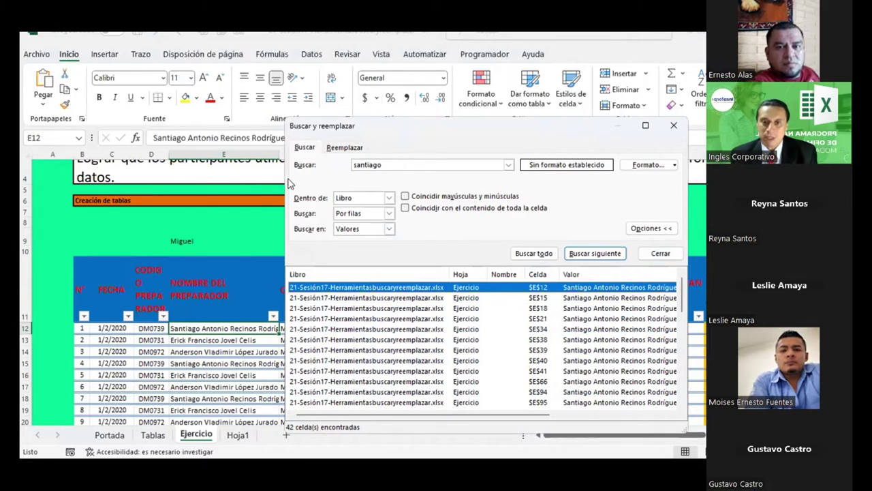
click(671, 128)
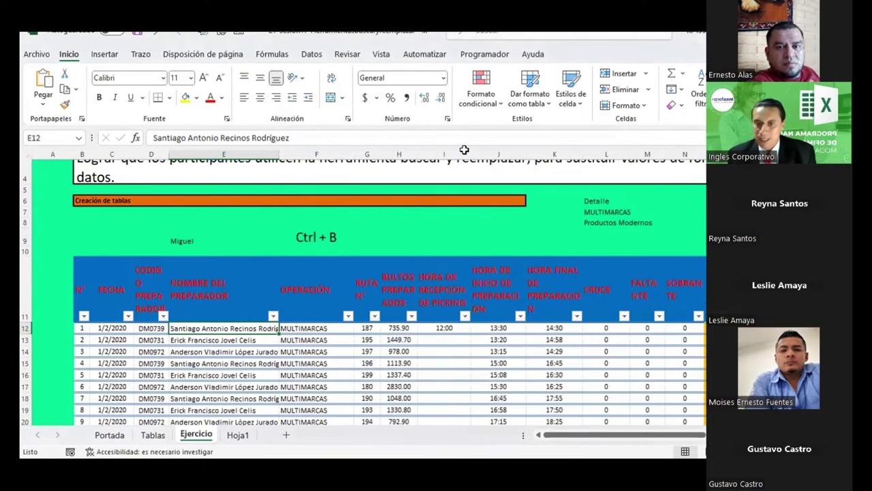
mouse_move(543, 407)
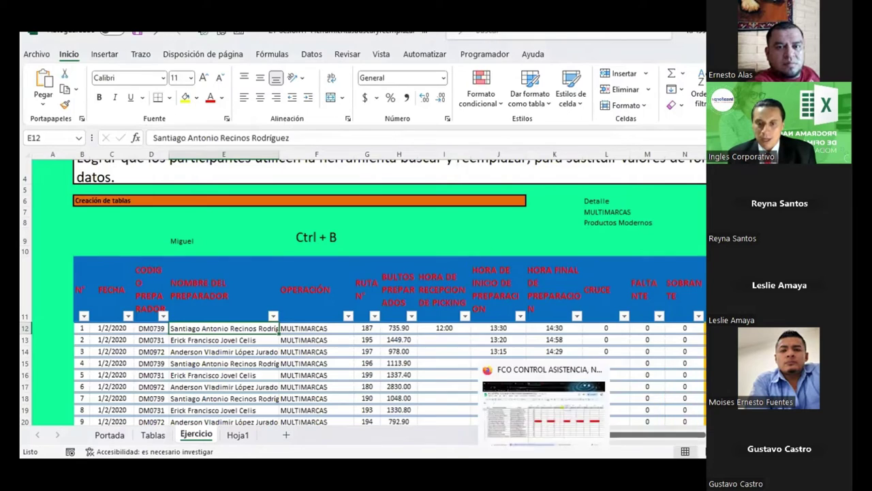
- In the Google Sheets attendance sheet, enter 1 under LUNES 17 in BL2 through BL4
click(572, 409)
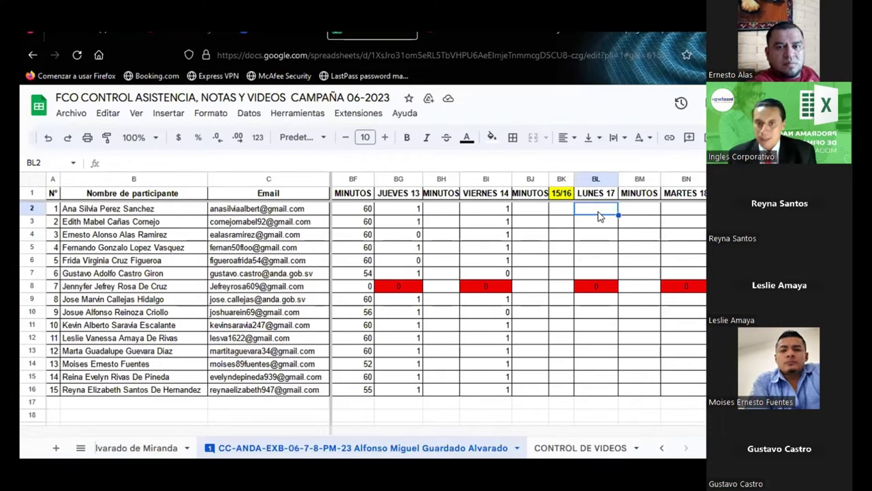
text(1)
key(Return)
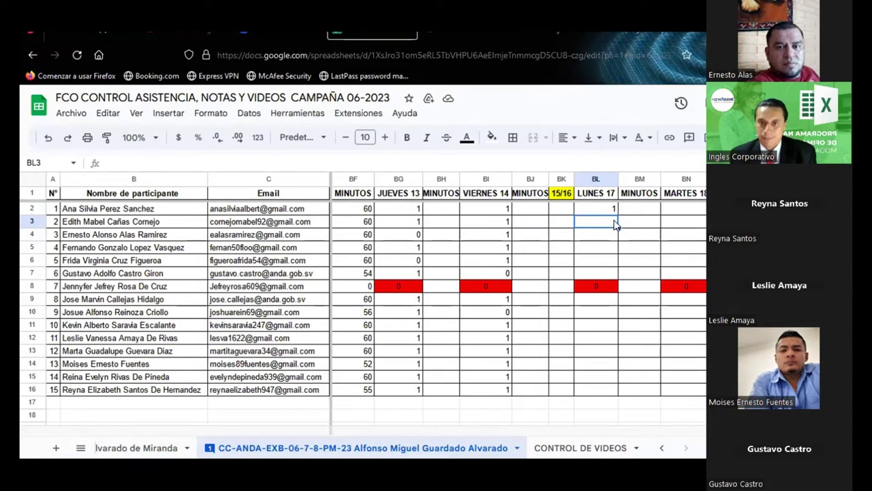
text(1)
click(588, 239)
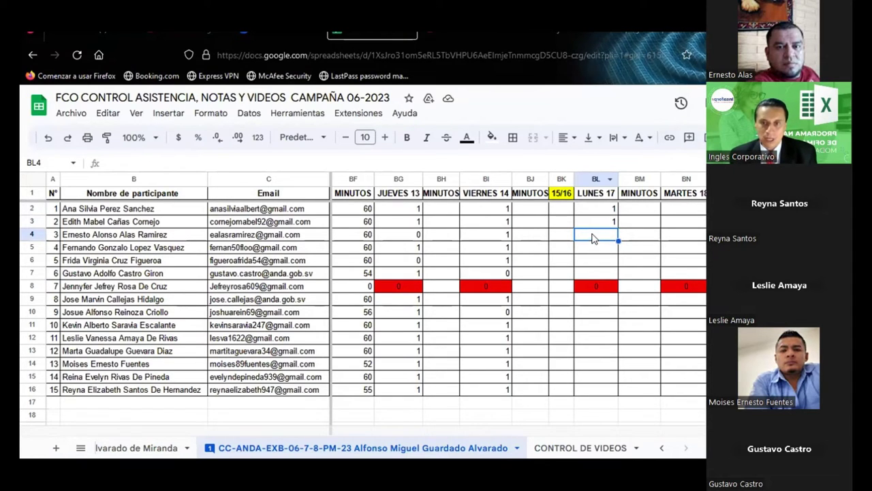
text(1)
key(Return)
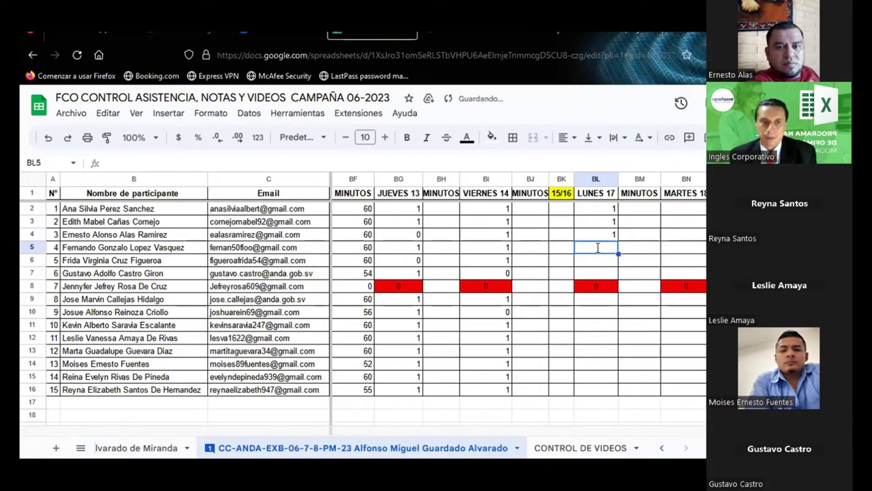
- Enter 1 in BL5 through BL7, then move down to BL9
text(1)
key(Return)
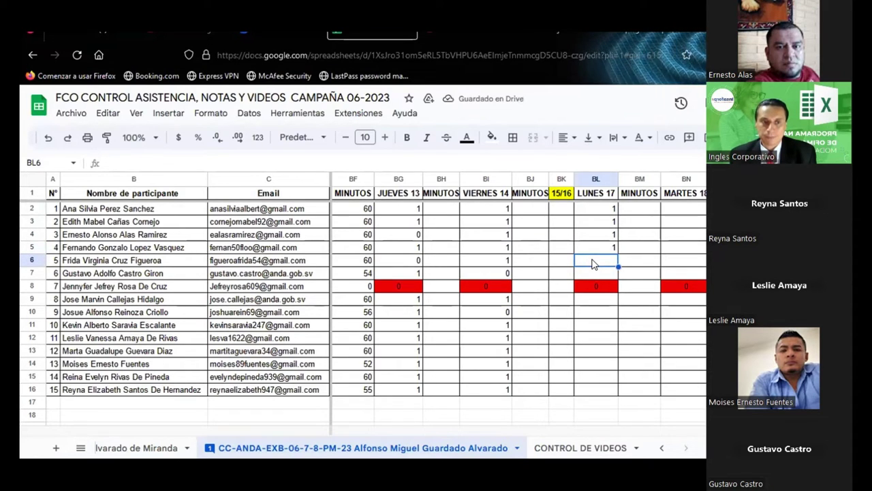
text(1)
key(Return)
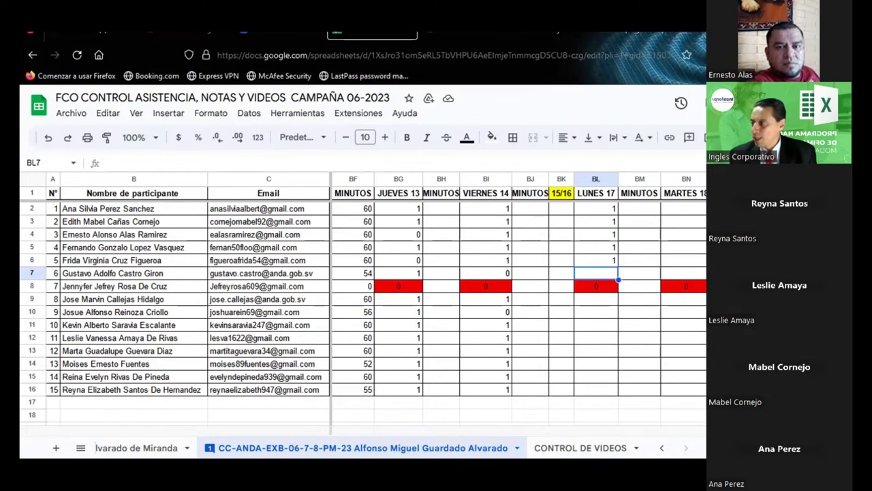
text(1)
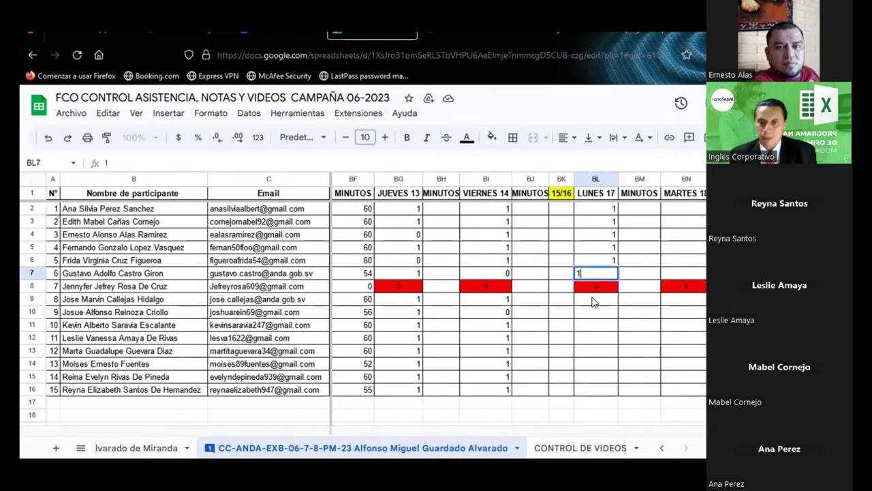
click(592, 302)
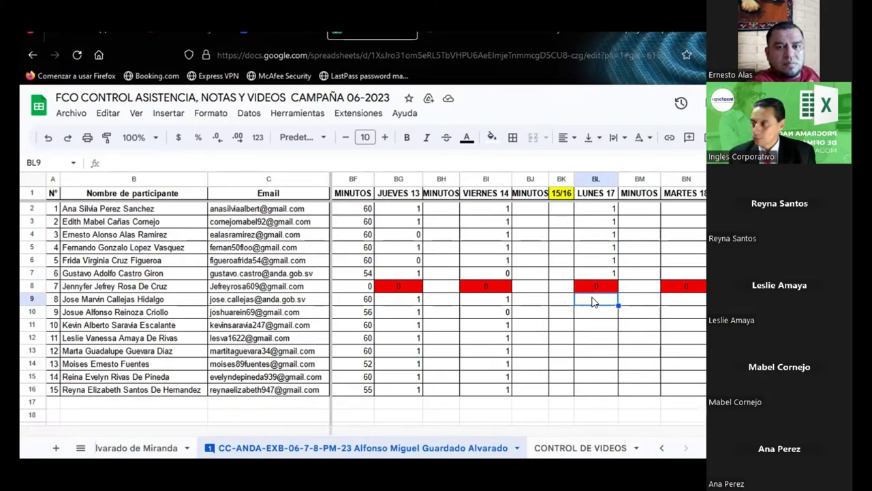
- Enter 1 under LUNES 17 in BL9, BL10 and BL11, then move past BL12 to BL13
text(1)
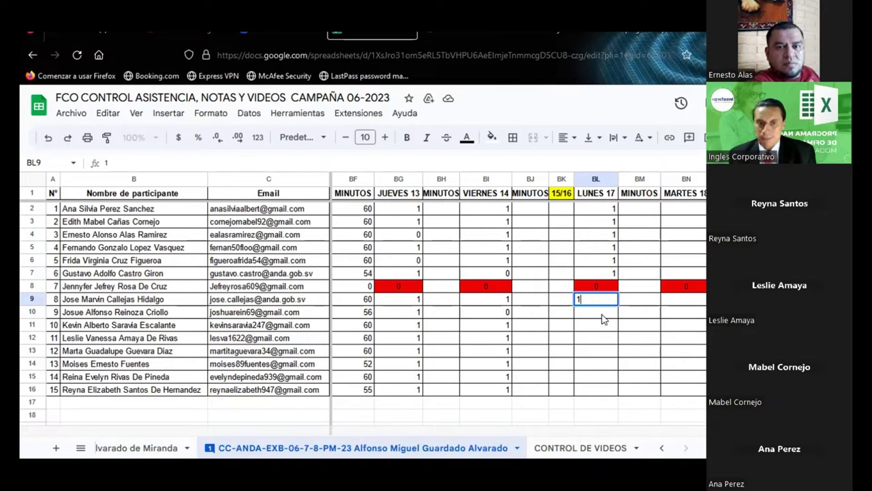
key(Return)
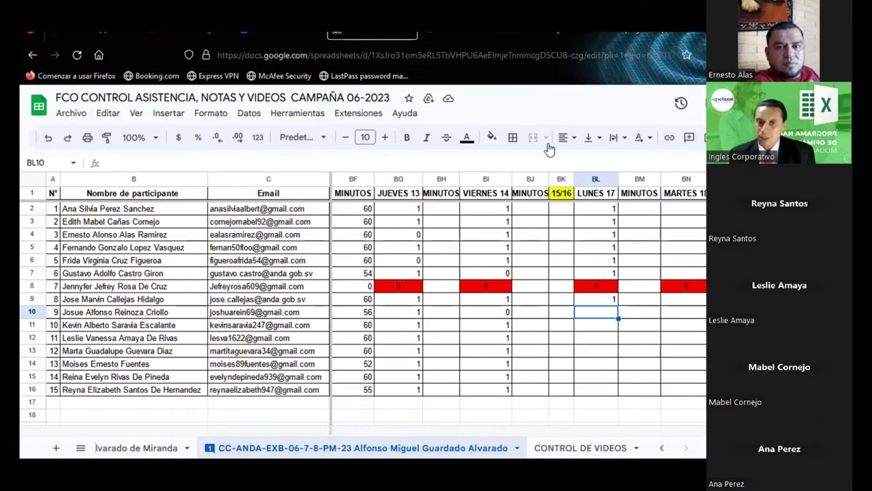
text(1)
key(Return)
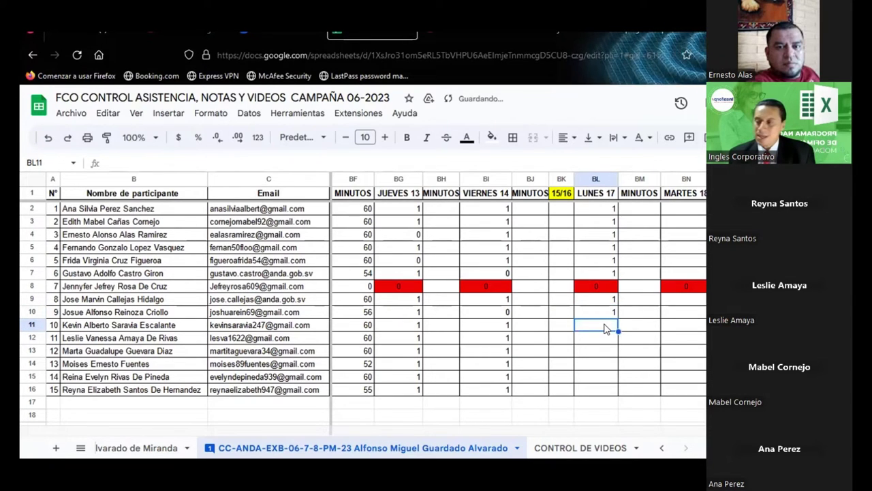
text(1)
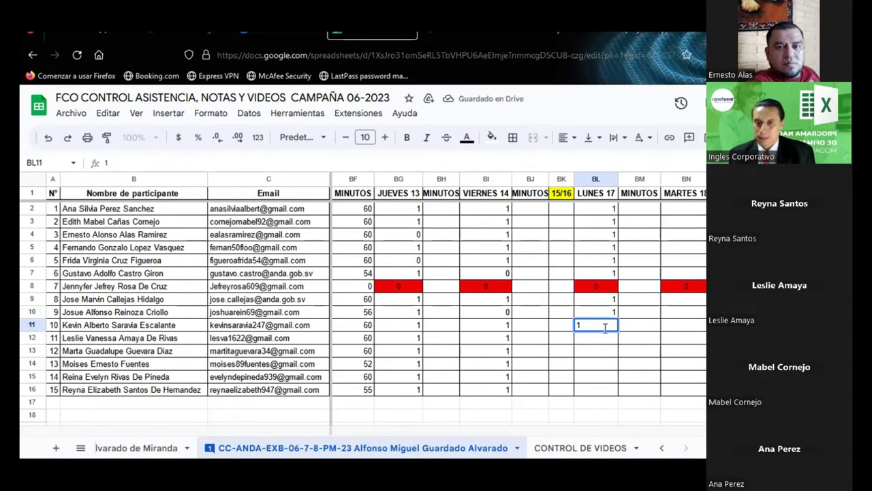
key(Return)
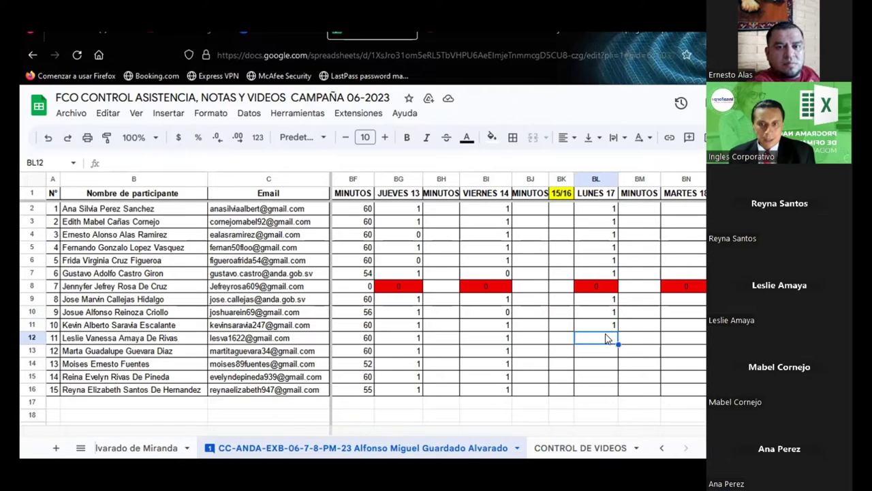
click(611, 327)
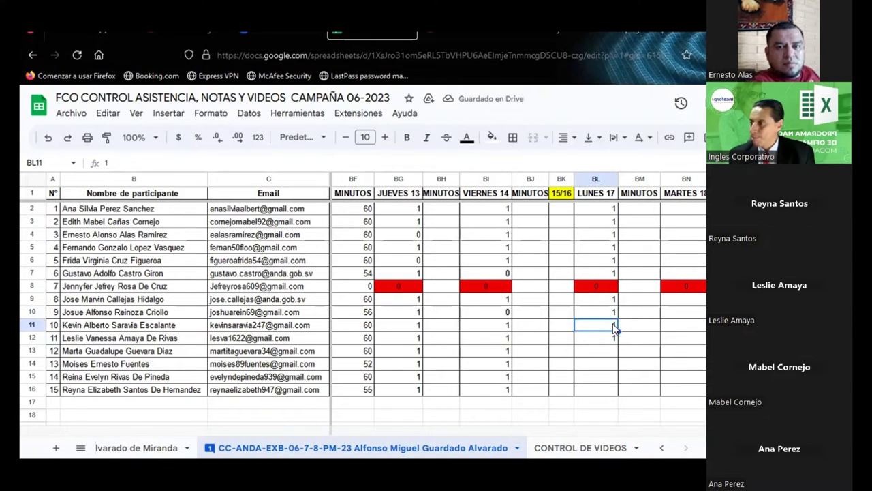
click(612, 340)
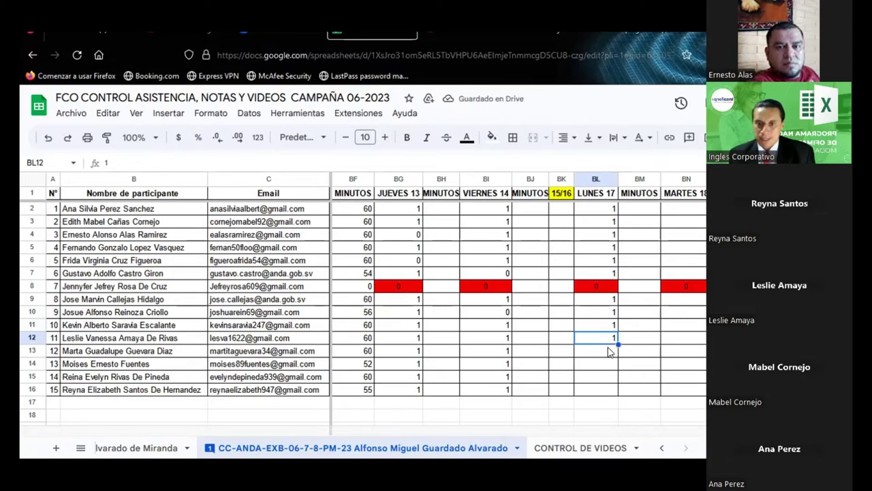
click(608, 352)
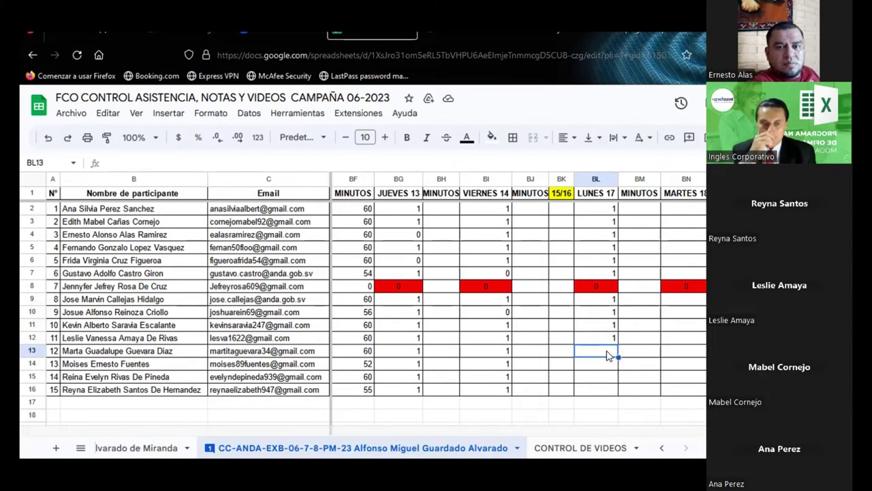
- Enter 1 in BL13 through BL16 to finish the LUNES 17 column
text(1)
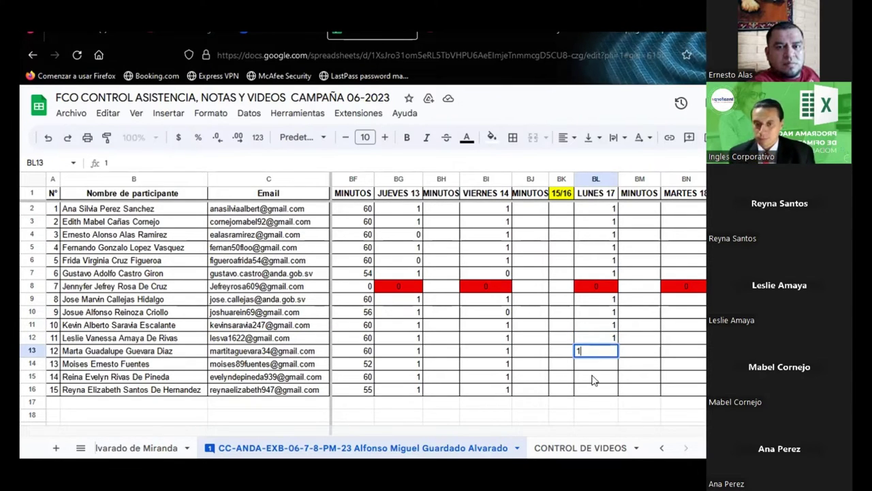
click(592, 369)
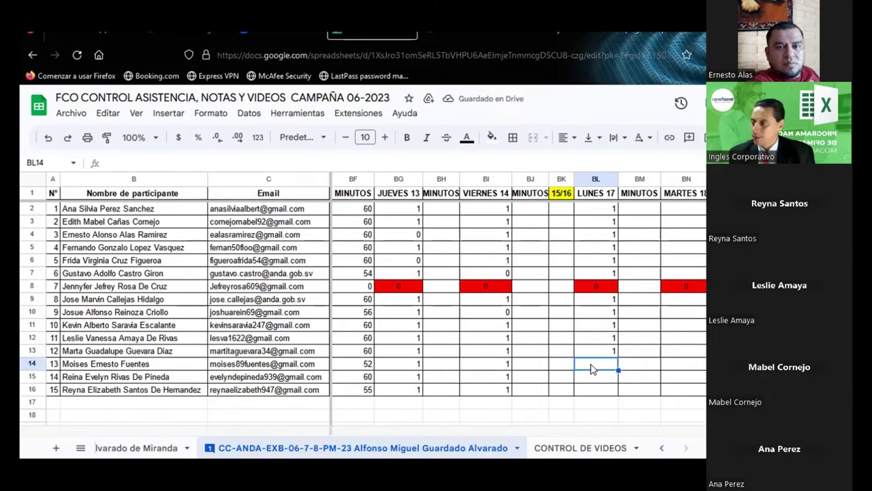
text(1)
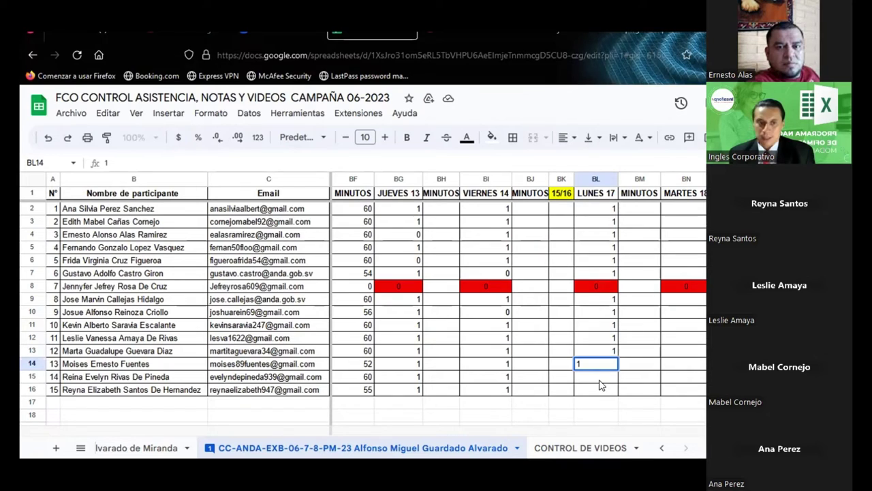
click(600, 384)
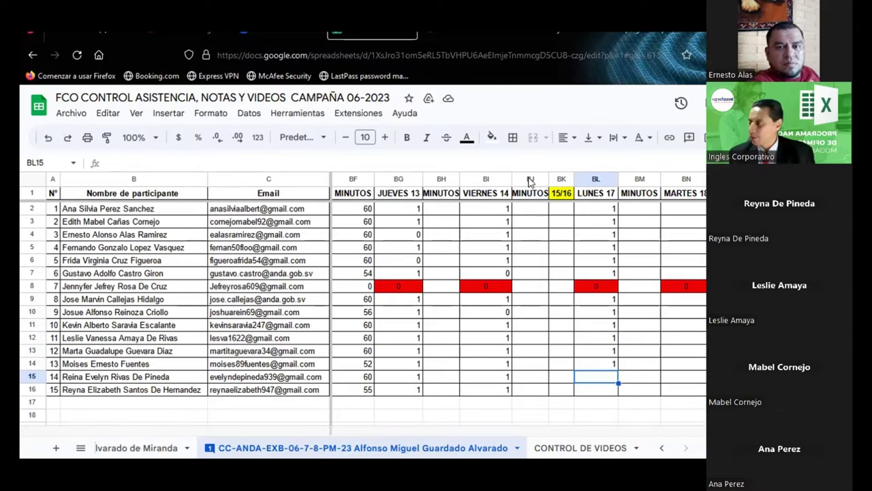
text(1)
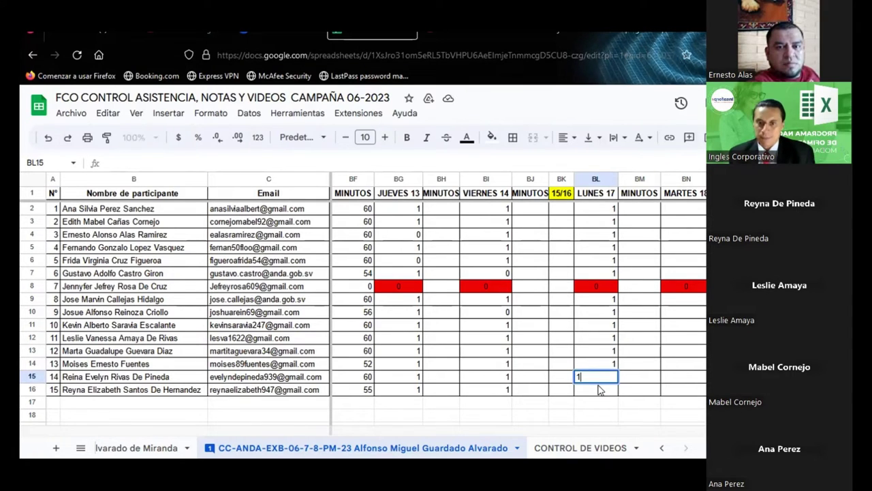
click(600, 391)
text(1)
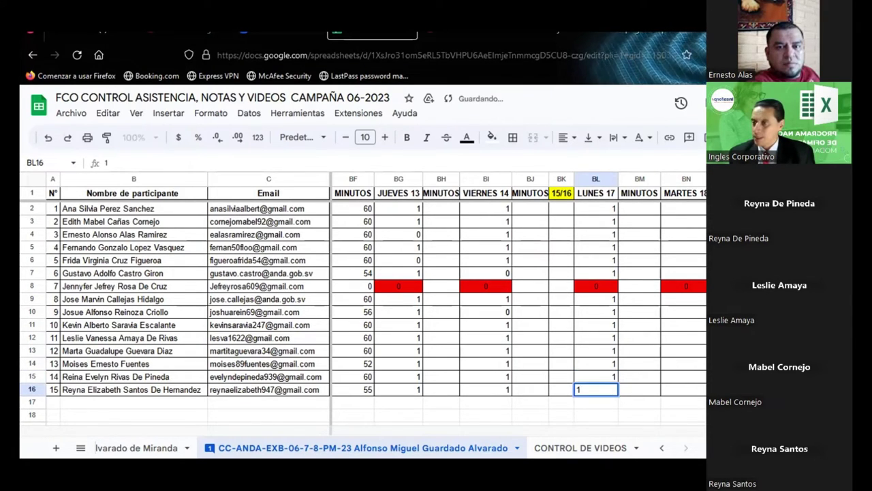
key(Return)
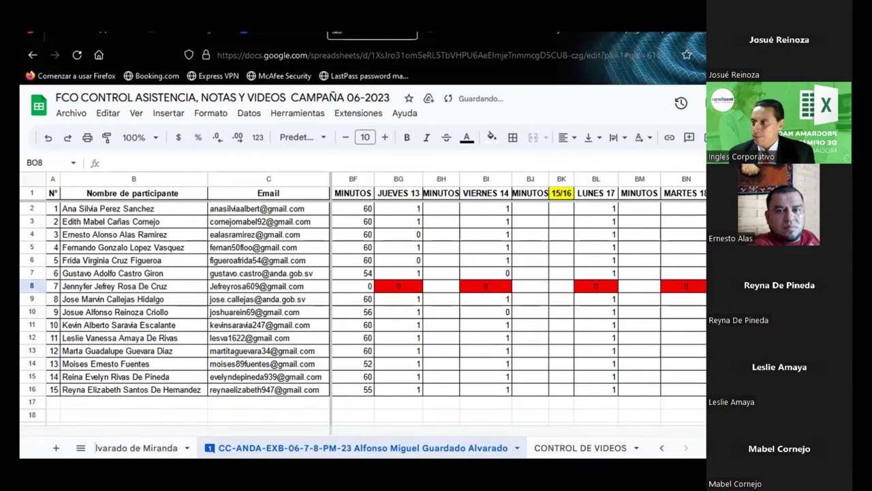
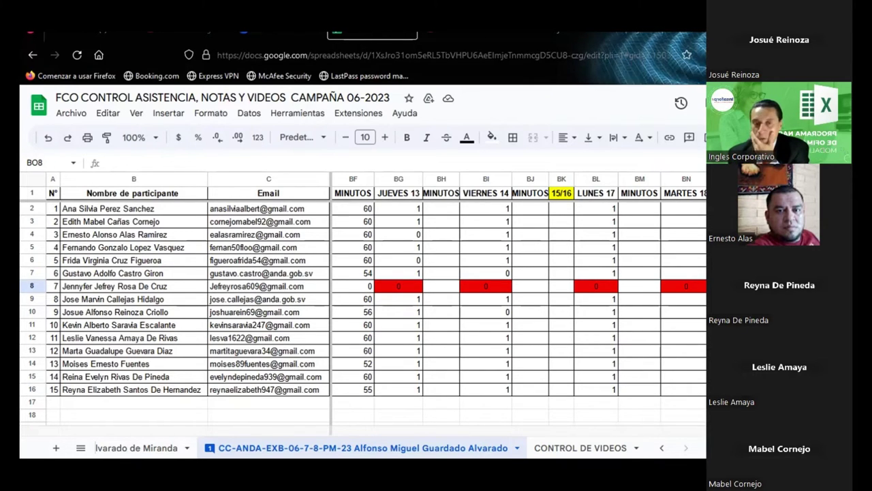
- From cell BI5, search the sheet for 'fer' after correcting the misspelled 'fernado'
click(498, 249)
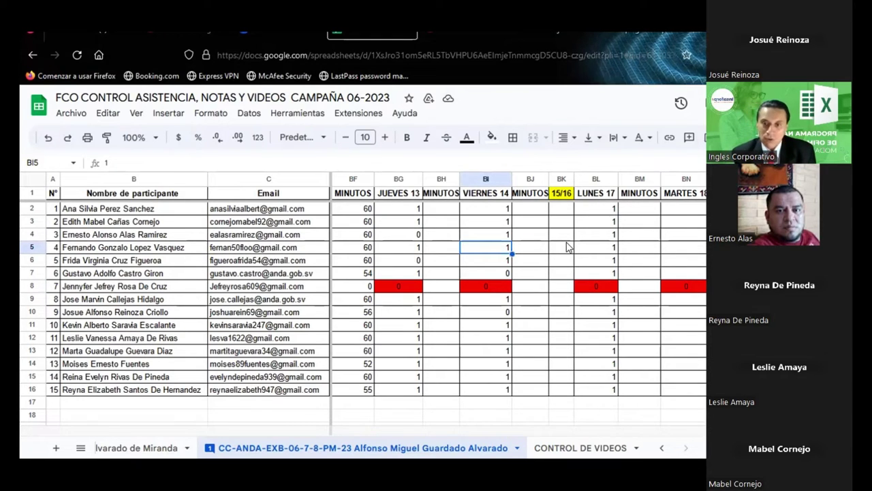
key(ctrl+f)
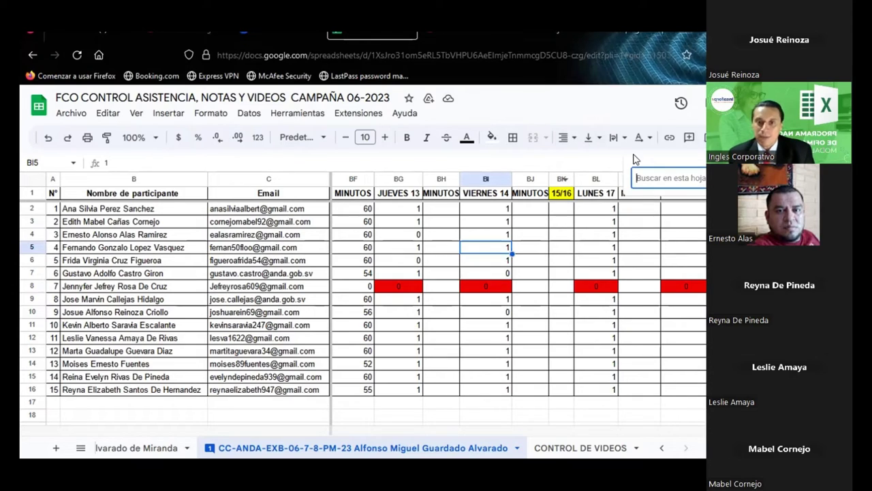
text(fer)
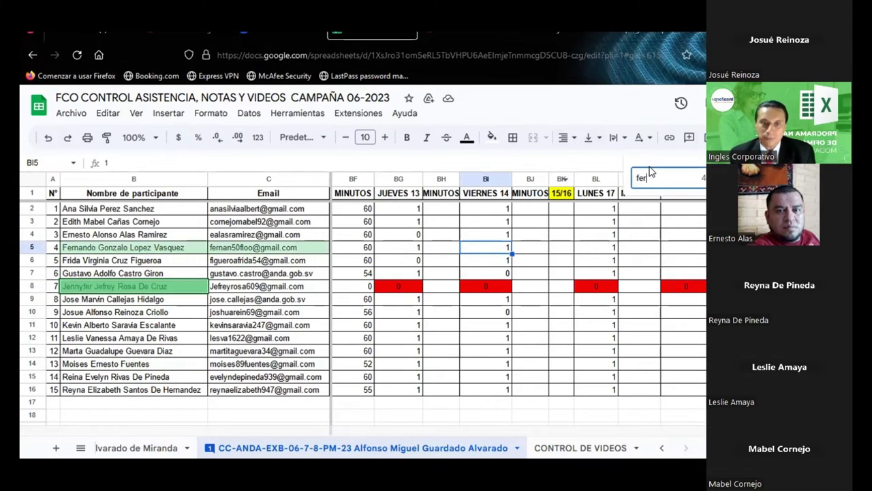
text(nado)
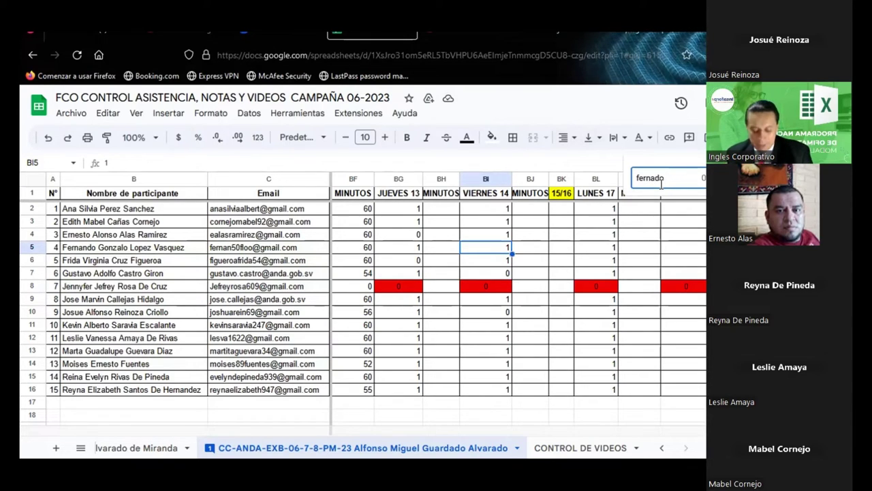
click(660, 181)
text(n)
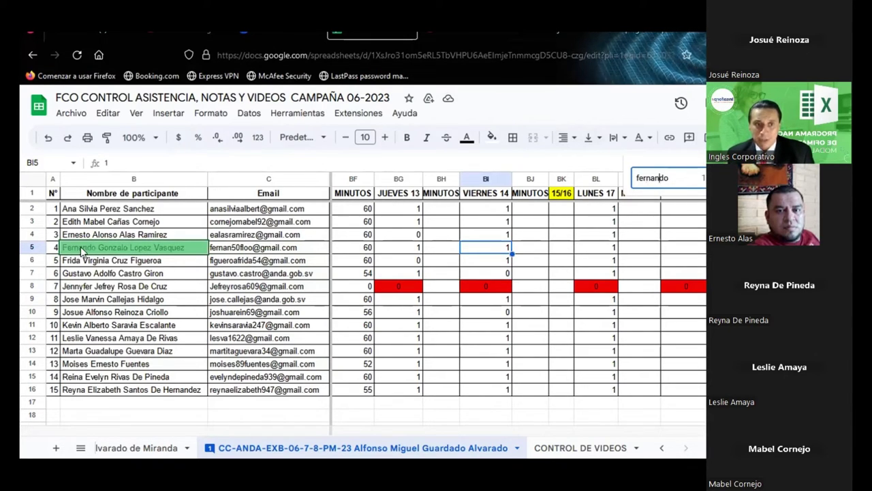
drag(673, 176, 626, 181)
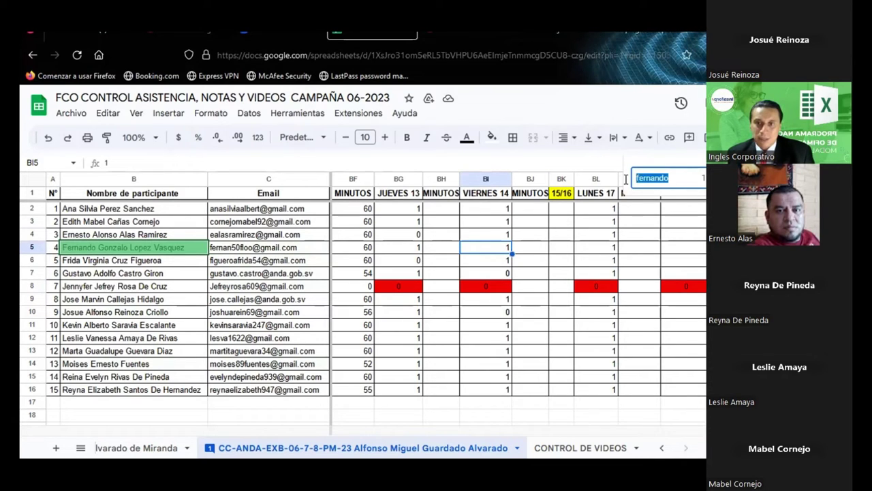
text(fer)
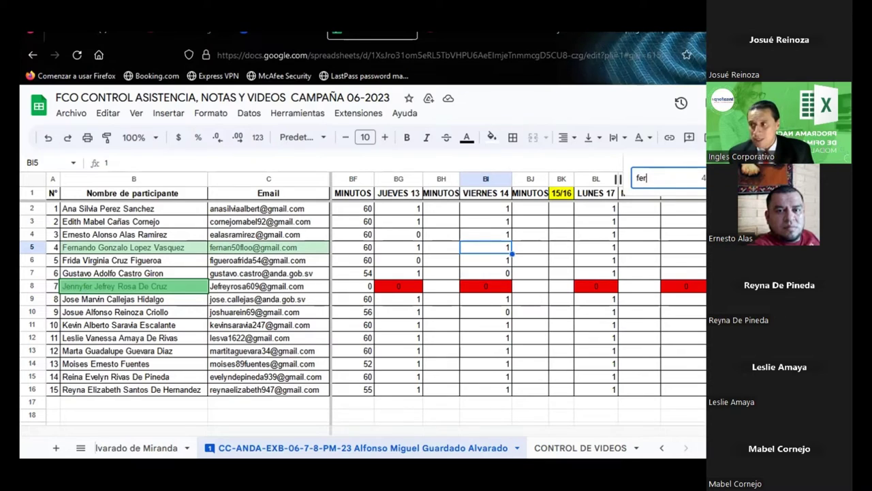
- Step through three 'fer' matches and close the search on the row 5 name cell
key(Return)
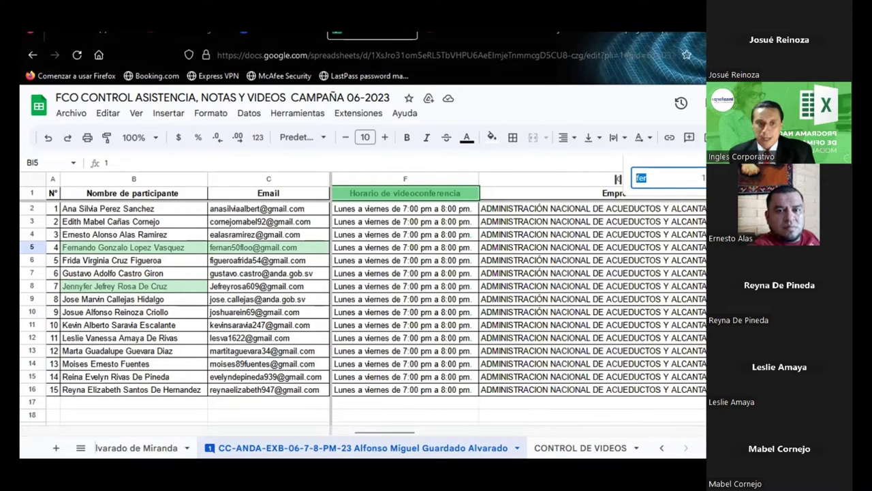
key(Return)
key(Return)
key(Return)
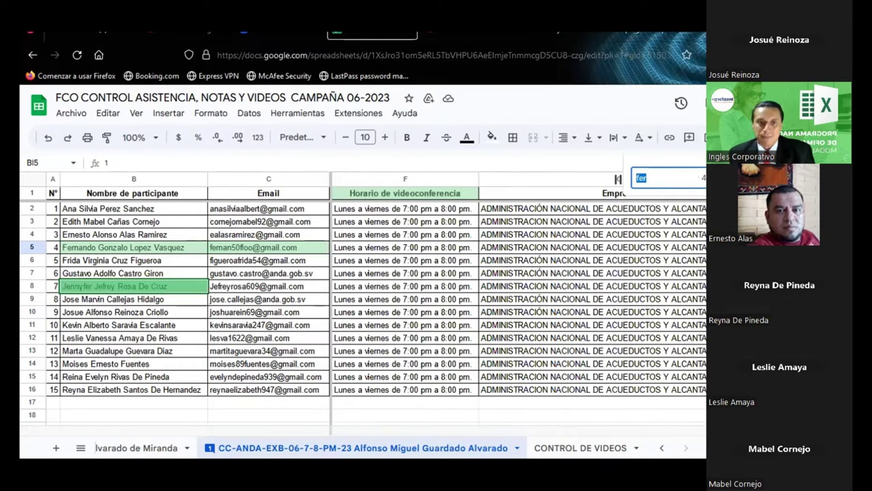
key(Return)
key(Return)
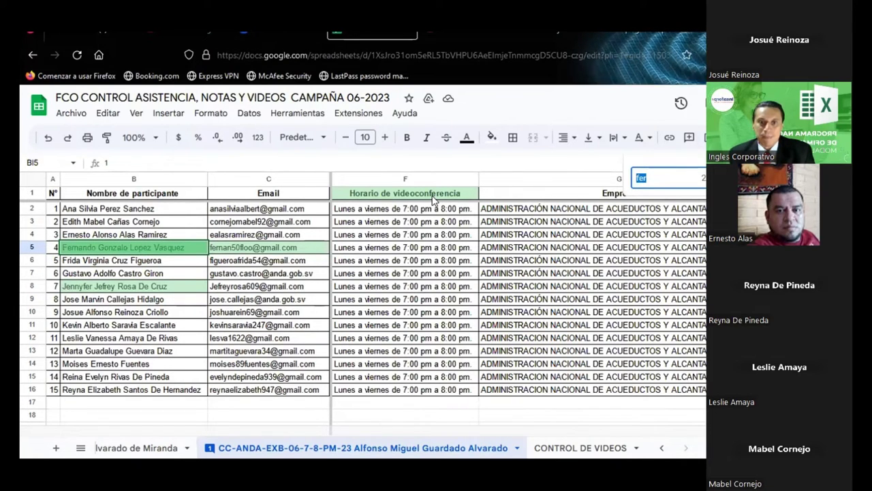
key(Escape)
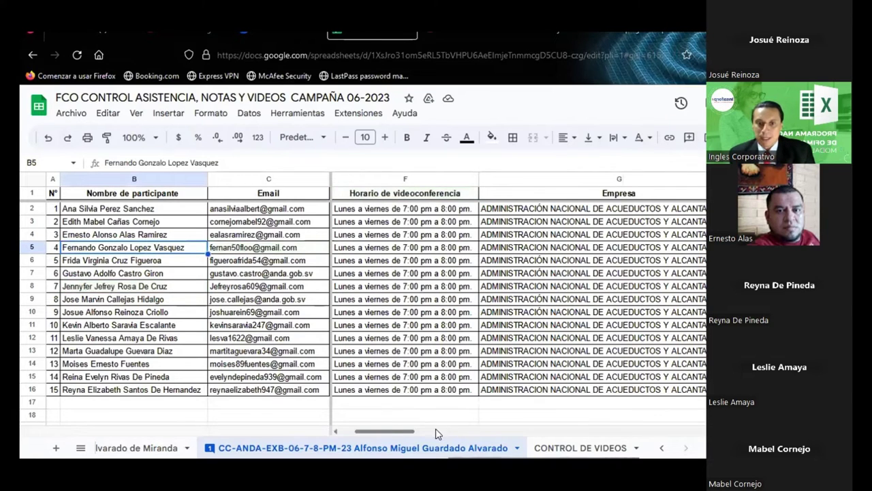
drag(393, 430, 686, 443)
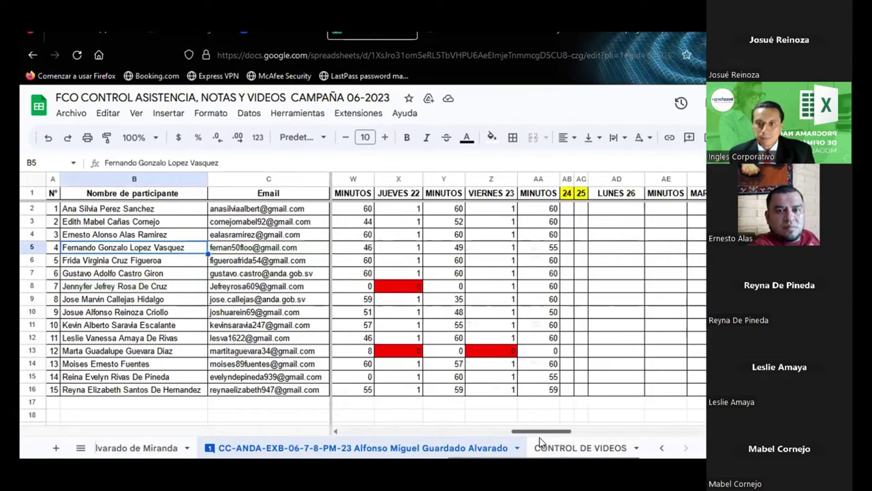
scroll(518, 300, right, 10)
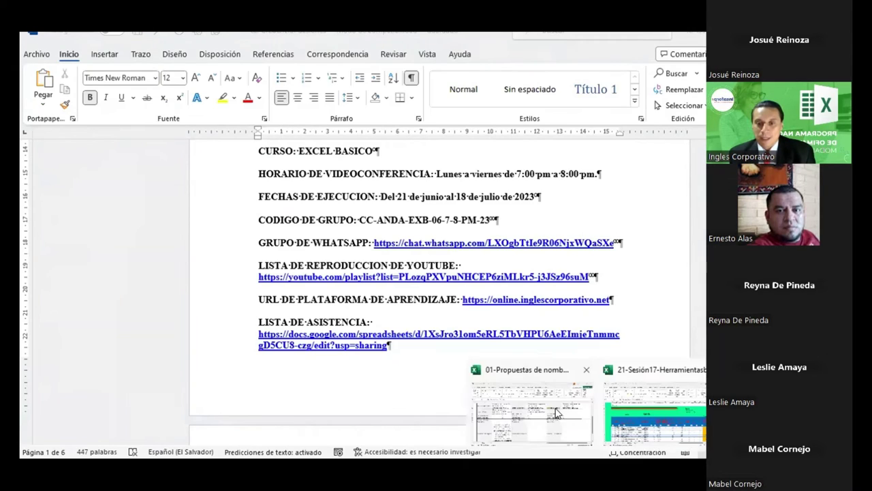
- Switch to the Excel workbook that holds the Ejercicio preparers' table
click(556, 406)
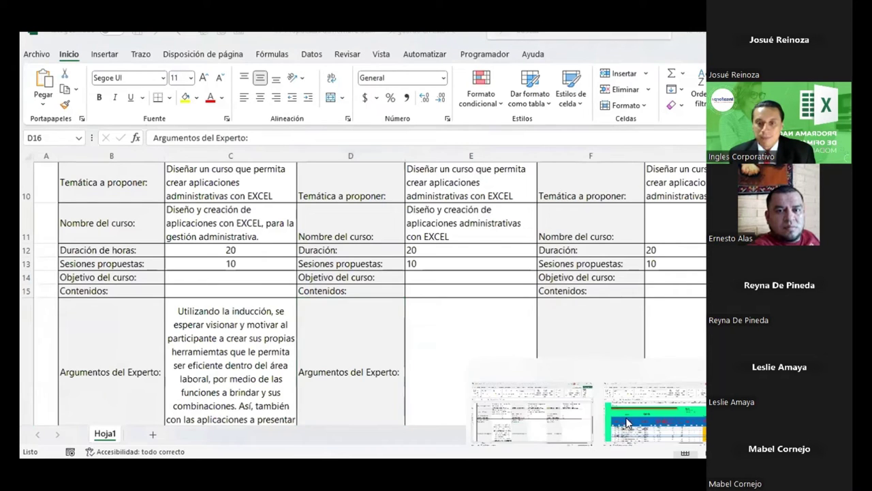
click(640, 428)
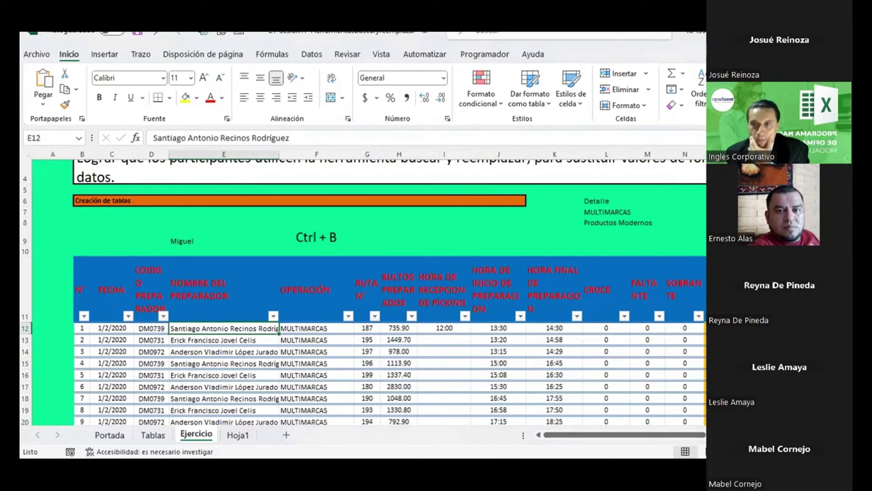
- Dismiss Find and Replace unchanged and select the yellow-filled 5036.30 in H24
key(ctrl+b)
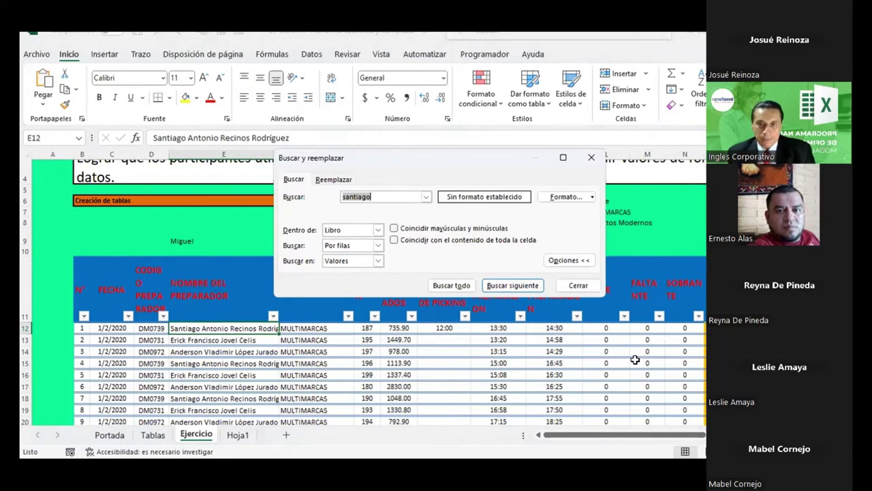
click(578, 285)
scroll(663, 330, down, 3)
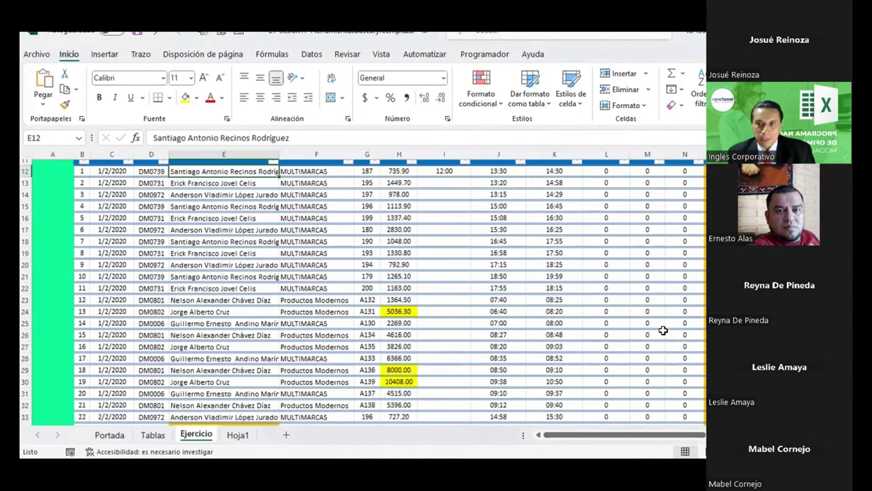
click(397, 311)
mouse_move(592, 436)
mouse_down()
mouse_move(695, 440)
mouse_move(634, 436)
mouse_up()
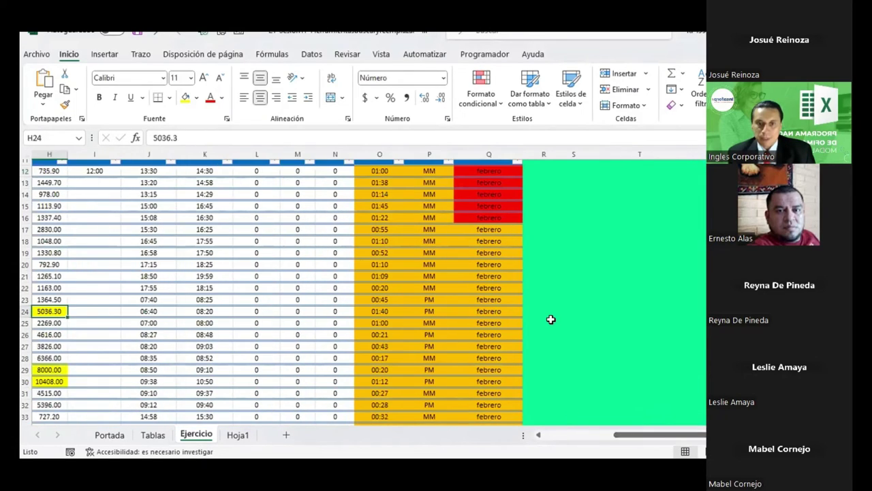
- Scroll to the end of the table and view the note on #VALOR! cell O439
scroll(551, 319, down, 10)
scroll(550, 319, down, 8)
scroll(551, 319, down, 13)
scroll(551, 318, down, 13)
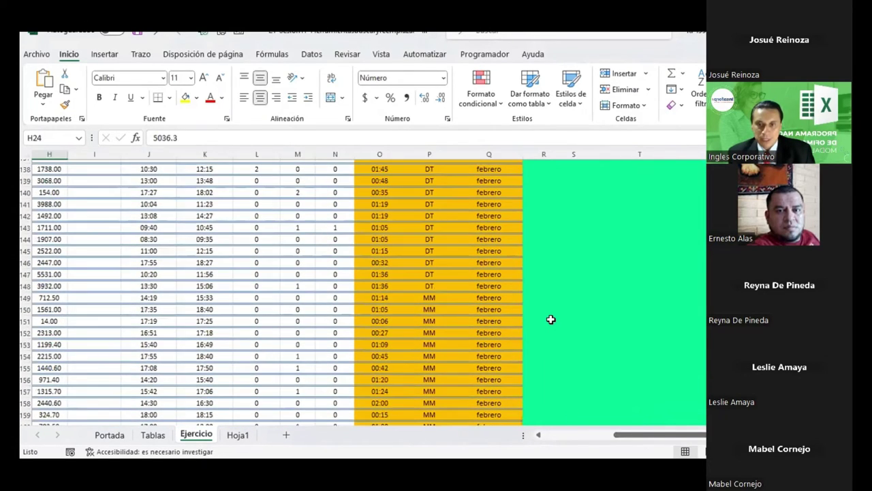
scroll(550, 319, down, 13)
scroll(550, 319, down, 13)
scroll(550, 319, down, 12)
scroll(550, 319, down, 12)
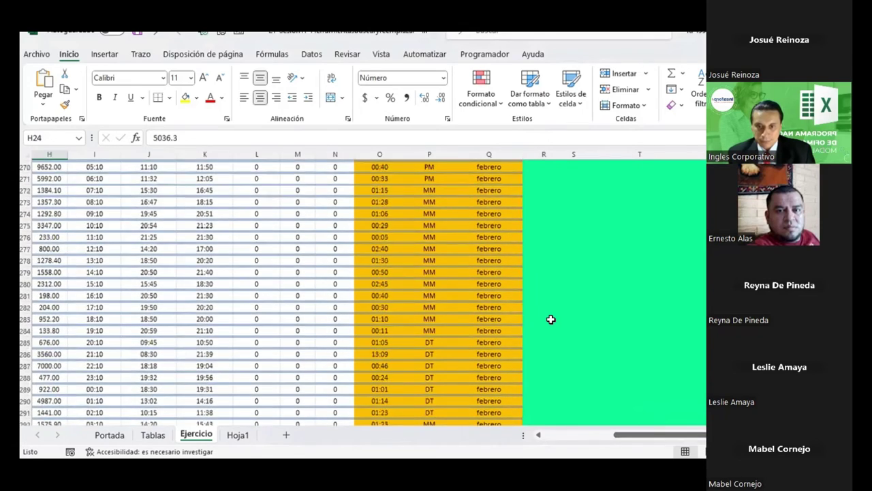
scroll(550, 318, down, 12)
scroll(548, 318, down, 13)
scroll(549, 318, down, 17)
scroll(547, 315, down, 7)
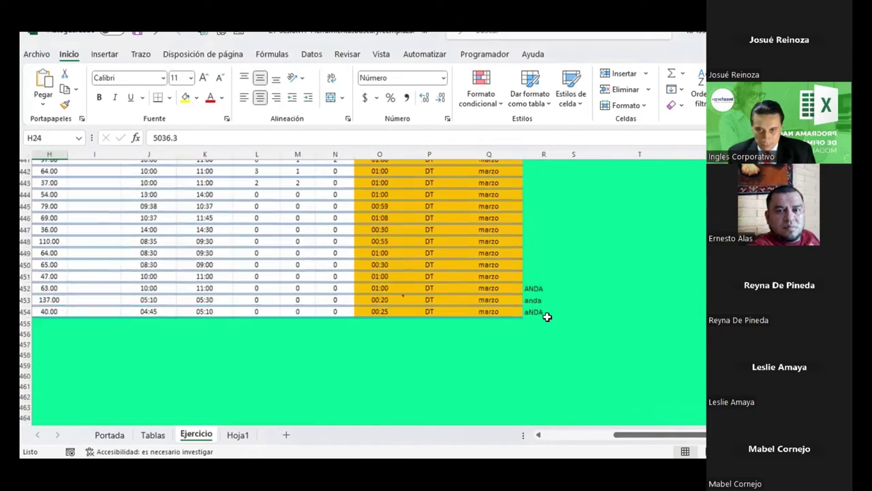
scroll(547, 315, up, 2)
click(385, 204)
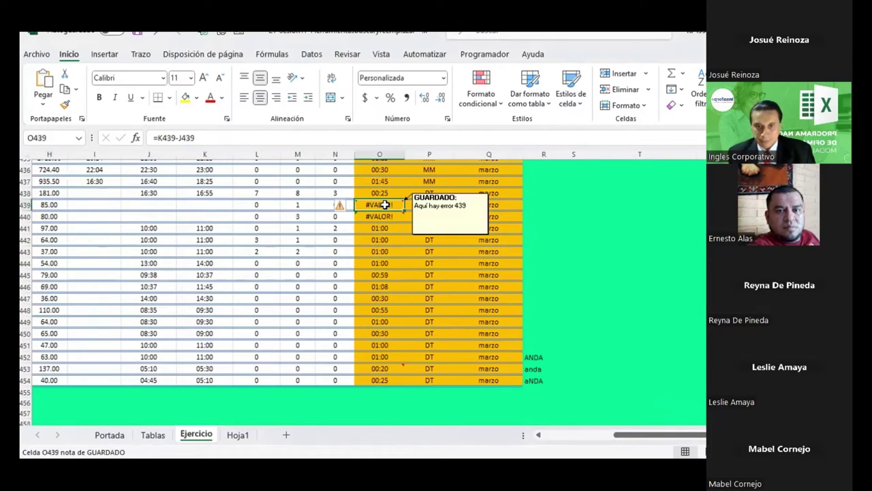
- Select the month formula in Q440, then cell O438
scroll(385, 203, up, 1)
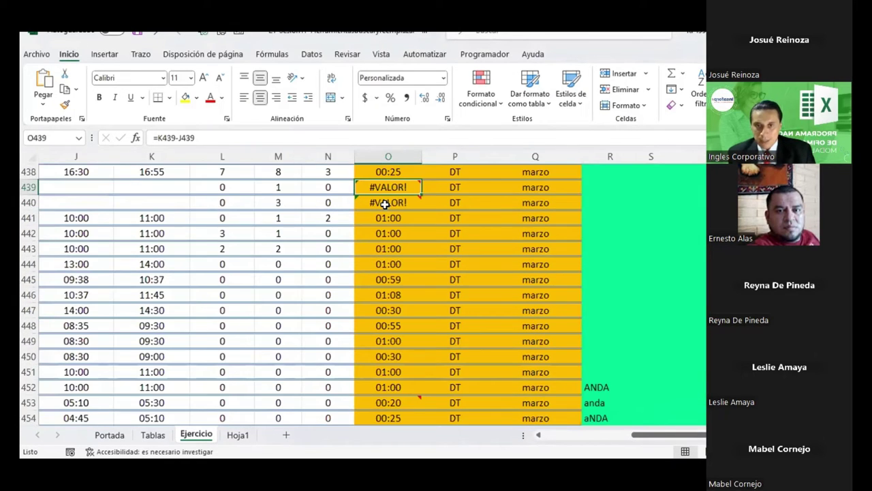
scroll(383, 204, up, 1)
scroll(381, 228, up, 1)
click(470, 292)
mouse_move(387, 186)
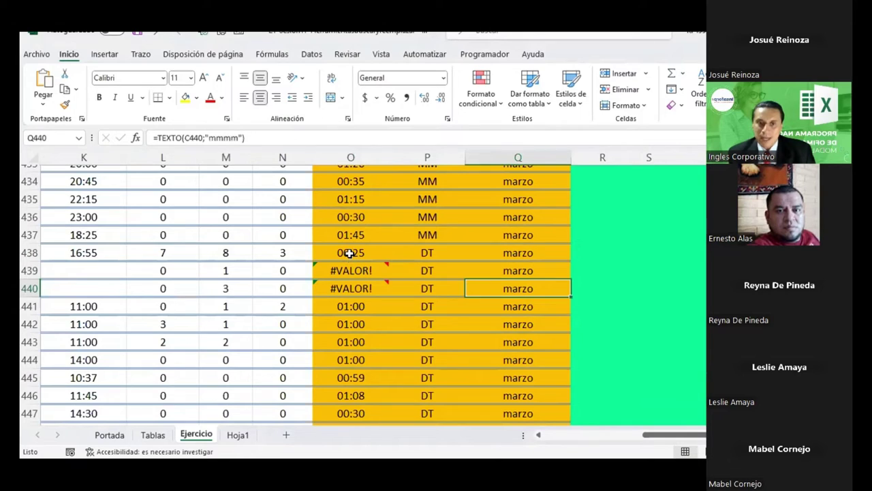
click(350, 253)
- Discard a stray comment and add the note 'Nota 438' to cell O438
right_click(352, 256)
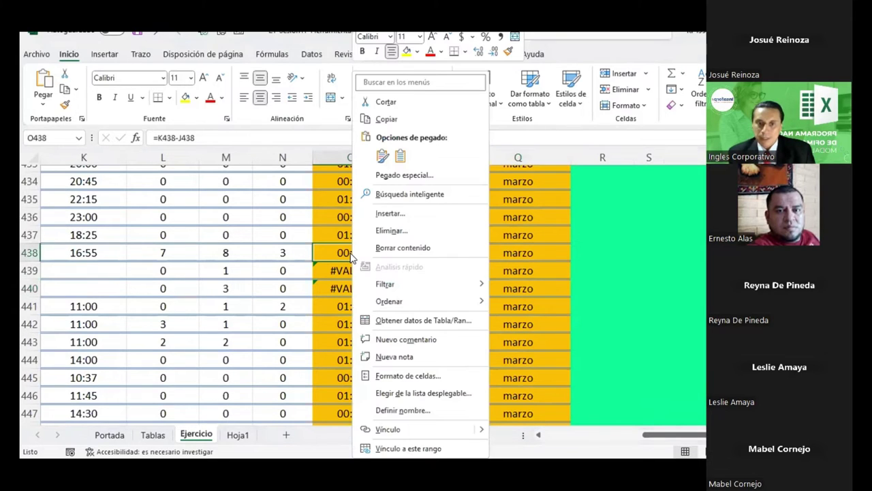
click(413, 341)
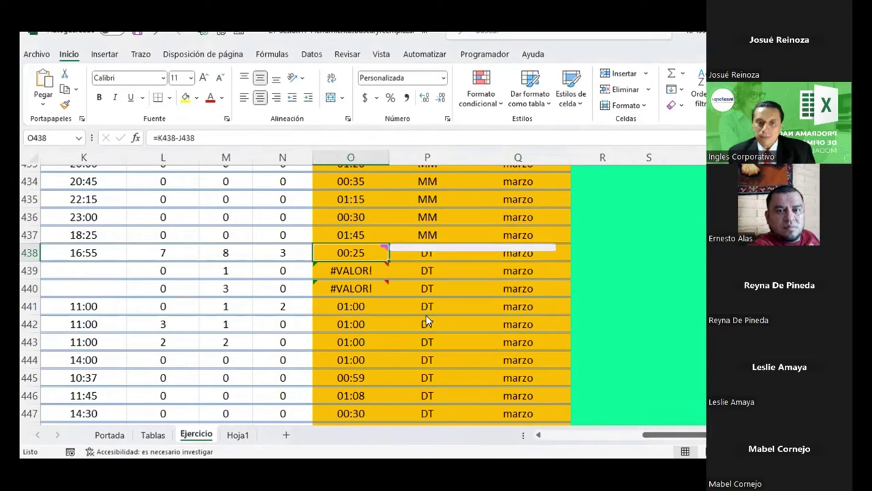
click(537, 306)
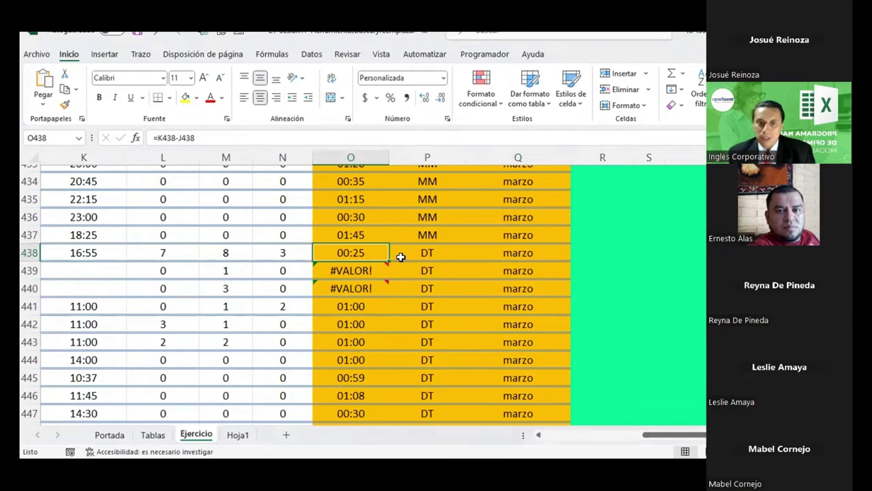
right_click(372, 251)
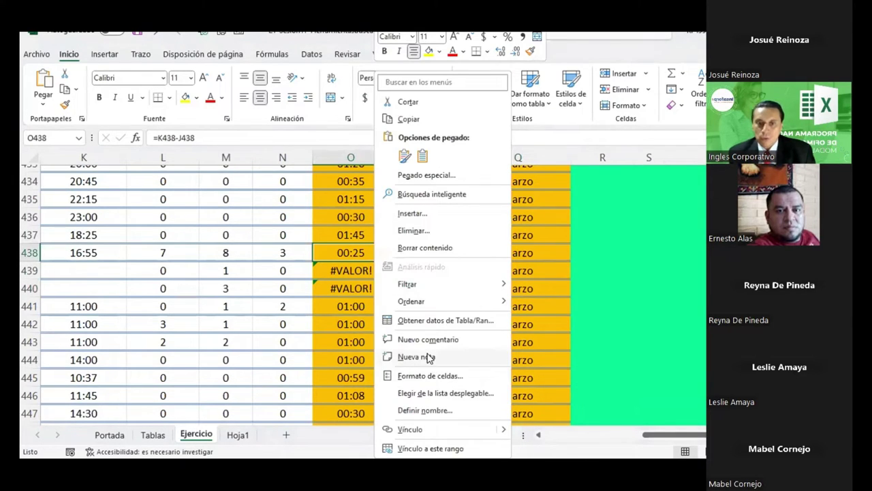
click(428, 357)
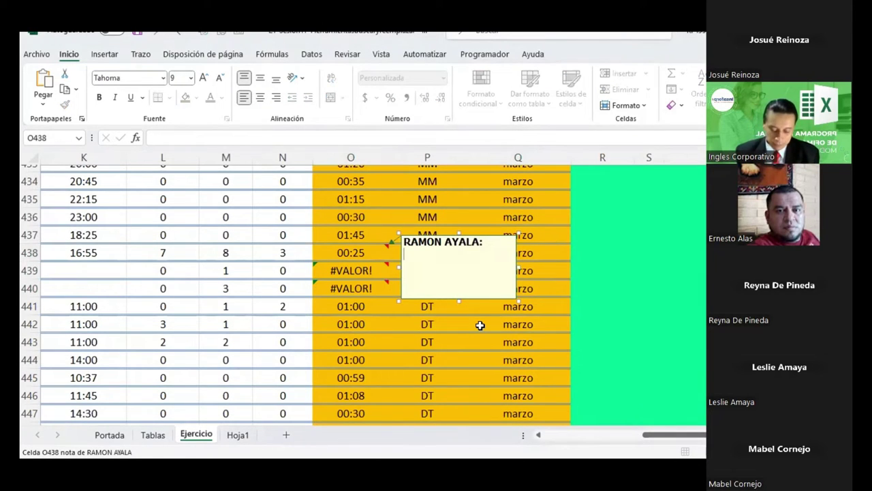
text(Nota )
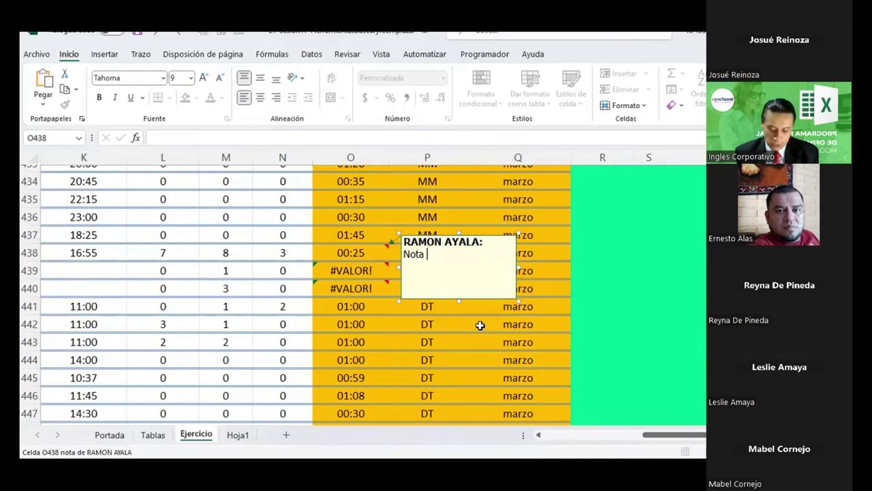
text(438)
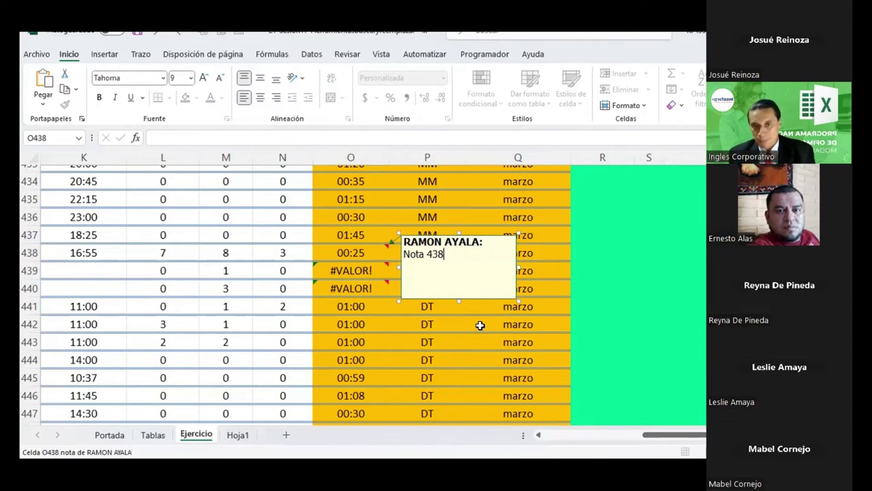
click(480, 325)
- Post the comment 'Pendiente validar la hora final' on cell O442
click(359, 323)
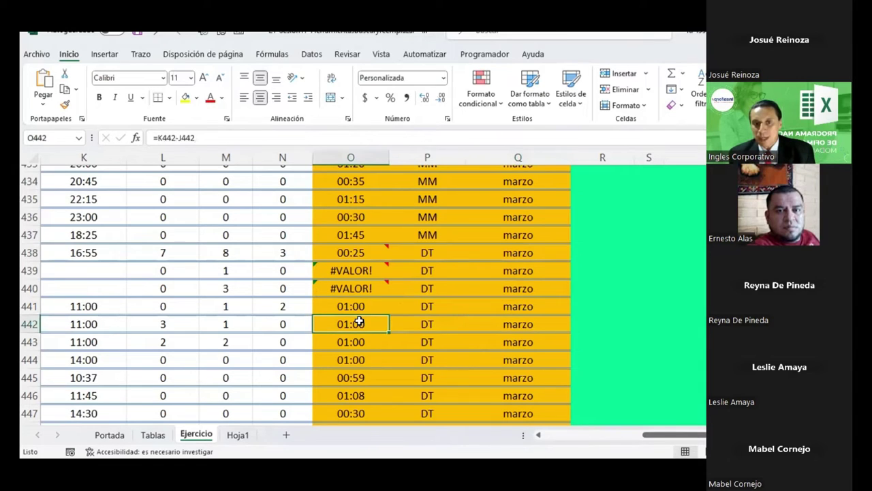
right_click(359, 323)
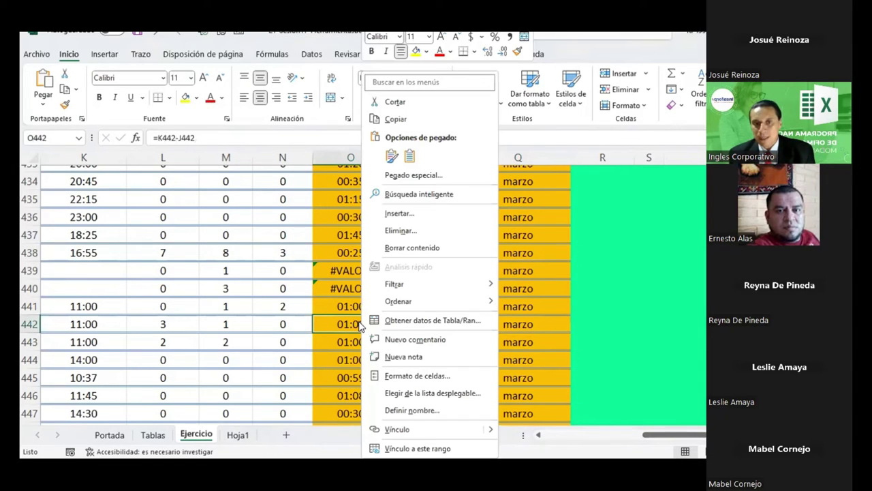
click(407, 342)
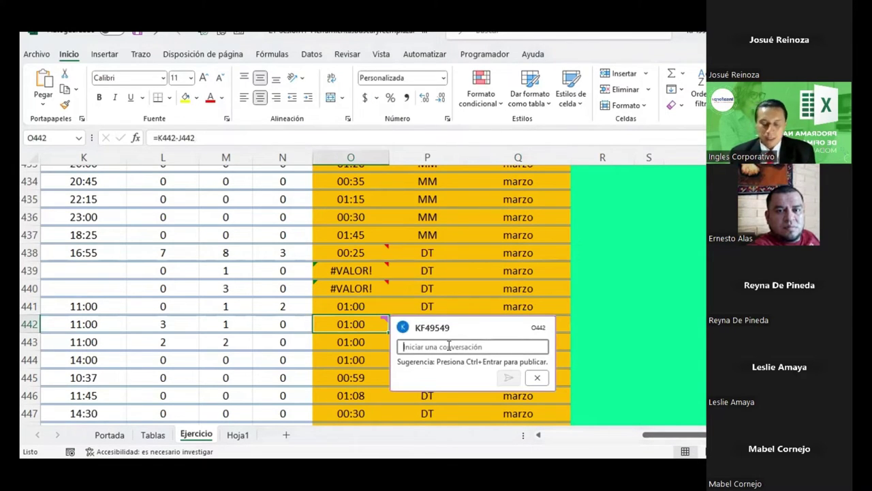
key(BackSpace)
text(Pendiente validar)
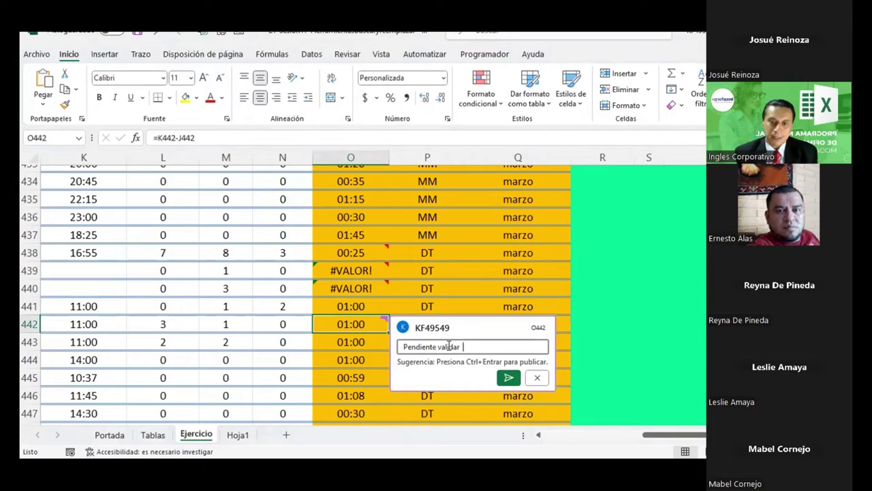
text(la hora final)
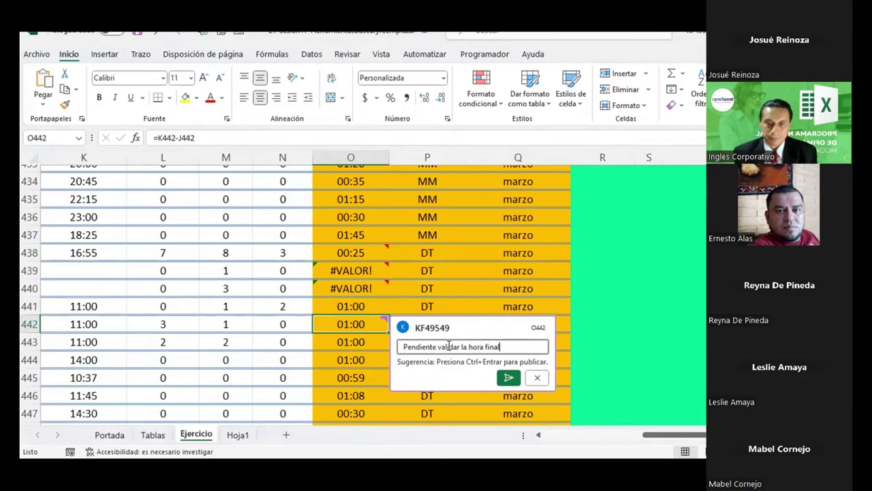
click(508, 376)
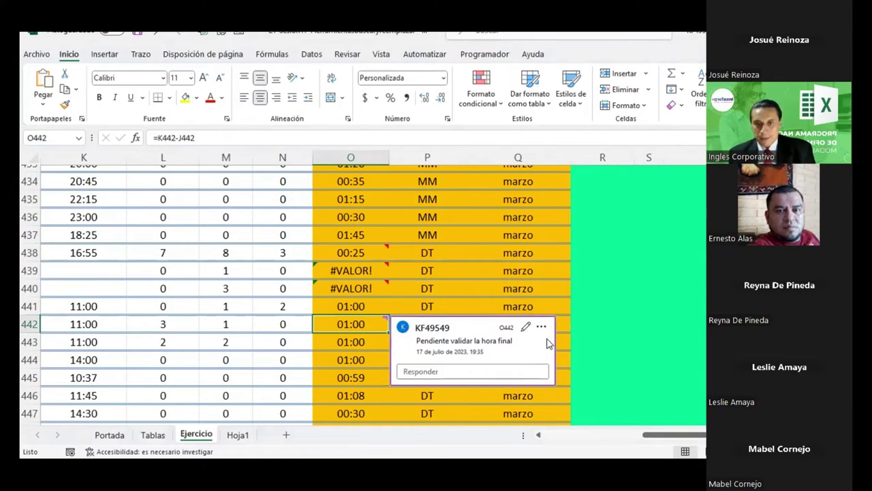
click(609, 343)
click(575, 436)
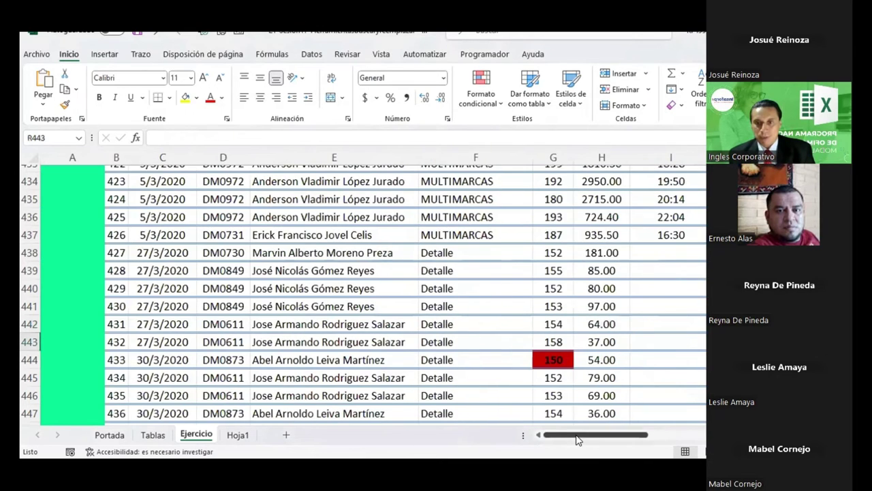
- Review the notes and comment on cells O438, O439, O440 and O442
drag(576, 436, 652, 436)
click(334, 256)
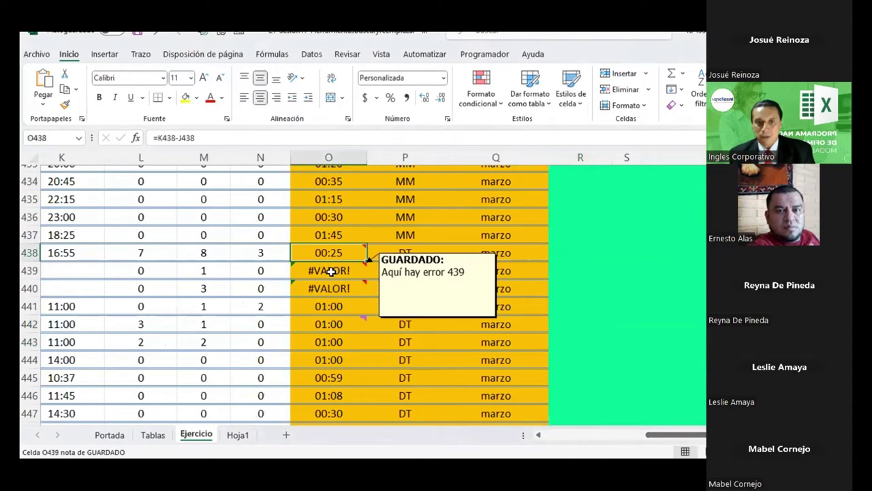
click(330, 271)
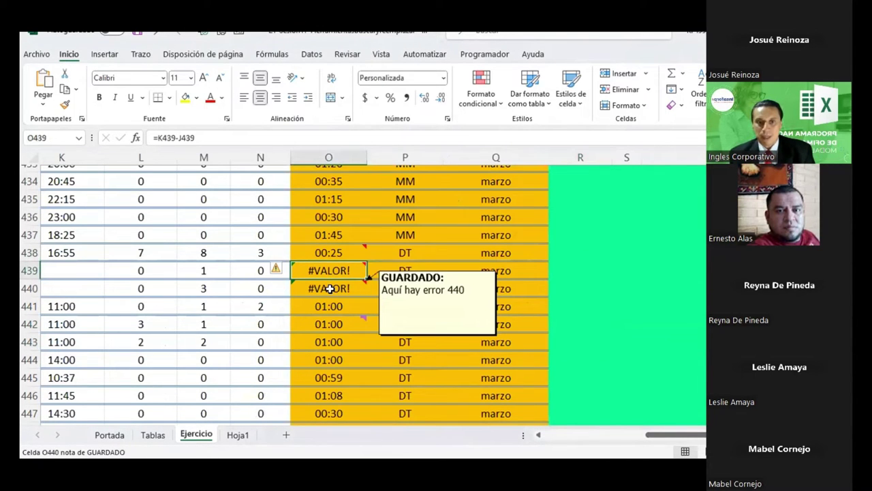
click(330, 289)
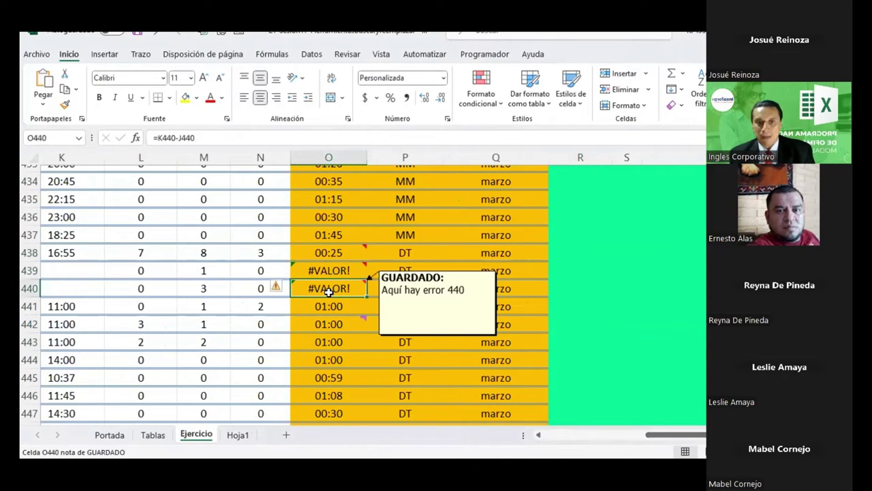
click(331, 325)
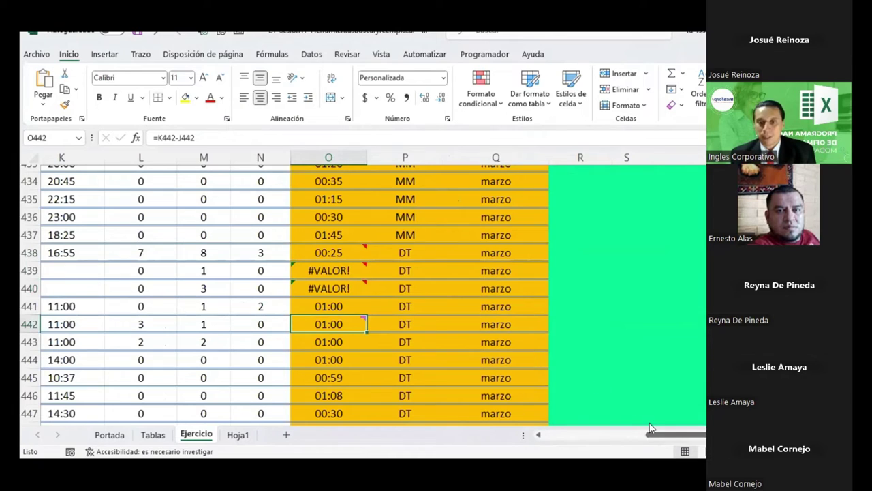
- Return to cell E8 at the top and open Find and Replace with Ctrl+B
drag(651, 430, 548, 434)
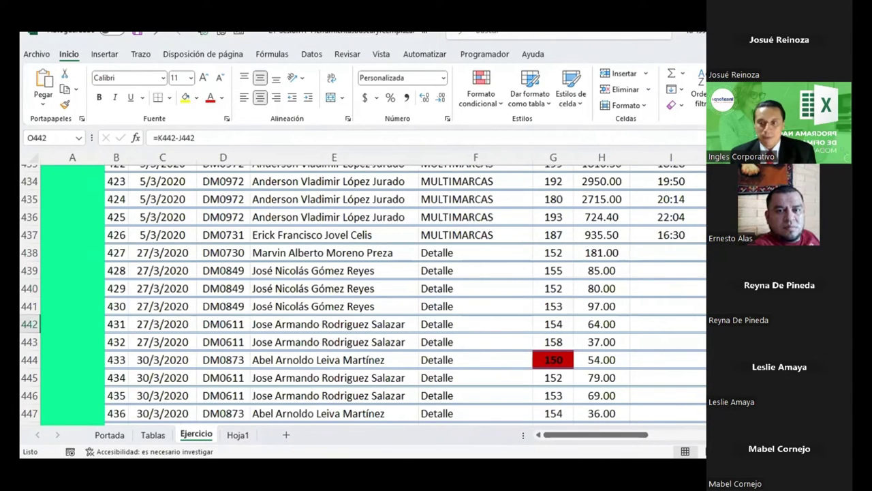
scroll(371, 295, up, 20)
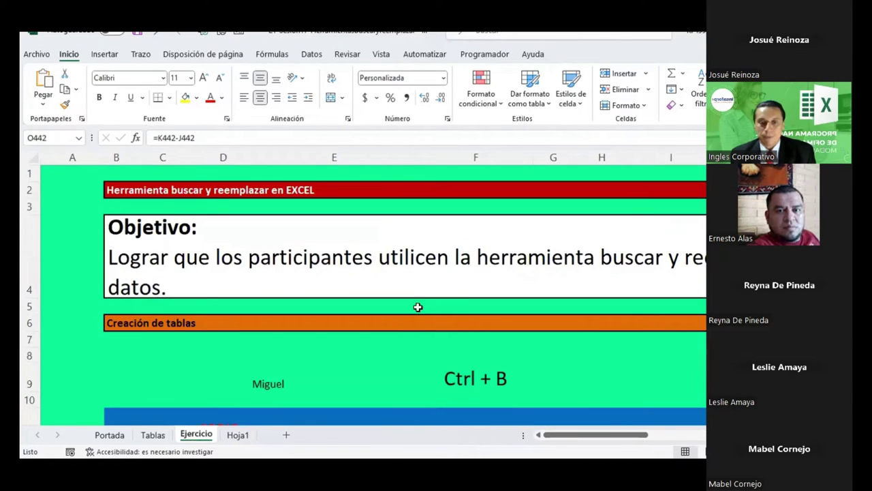
click(399, 349)
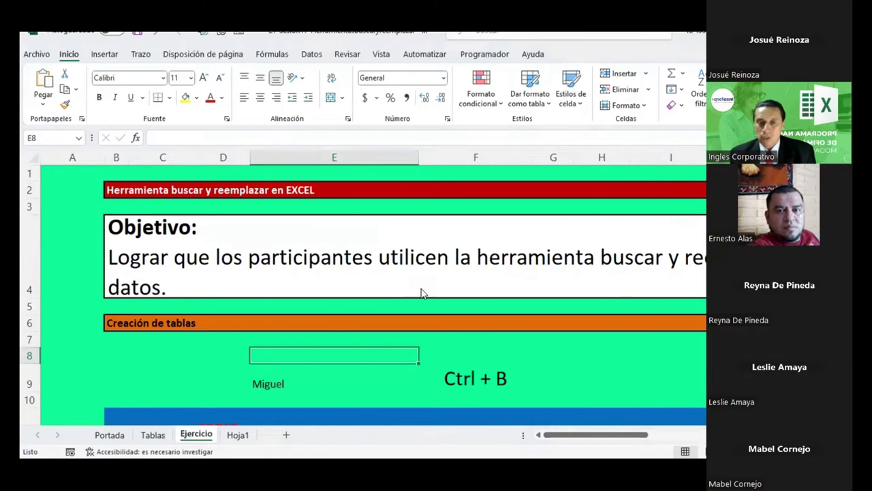
key(ctrl+b)
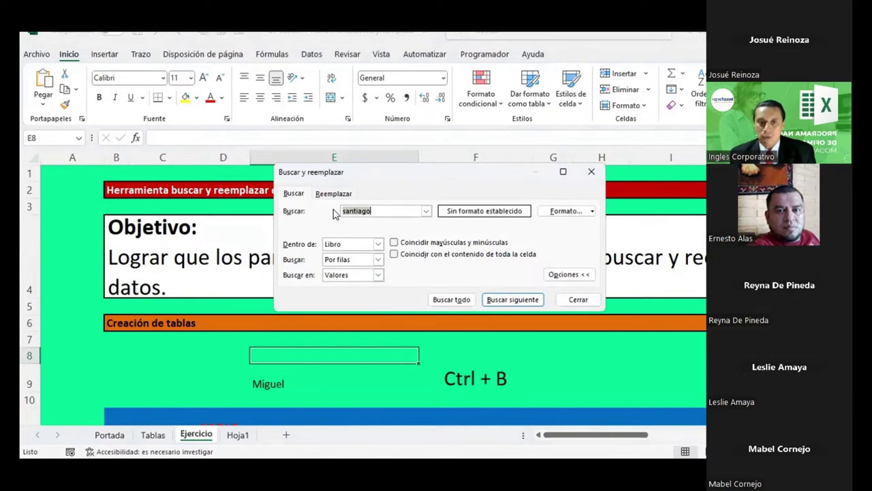
- Search this sheet's notes for 'error', reaching O439, and move the dialog clear of column O
text(error)
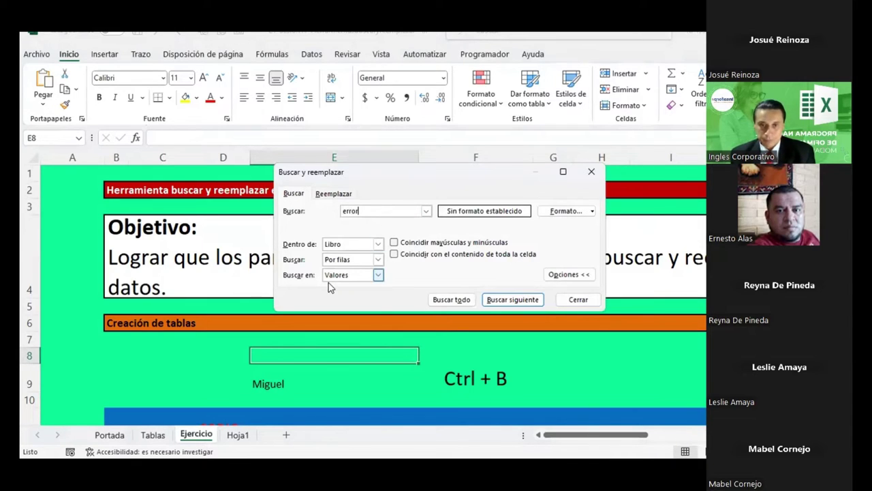
click(377, 274)
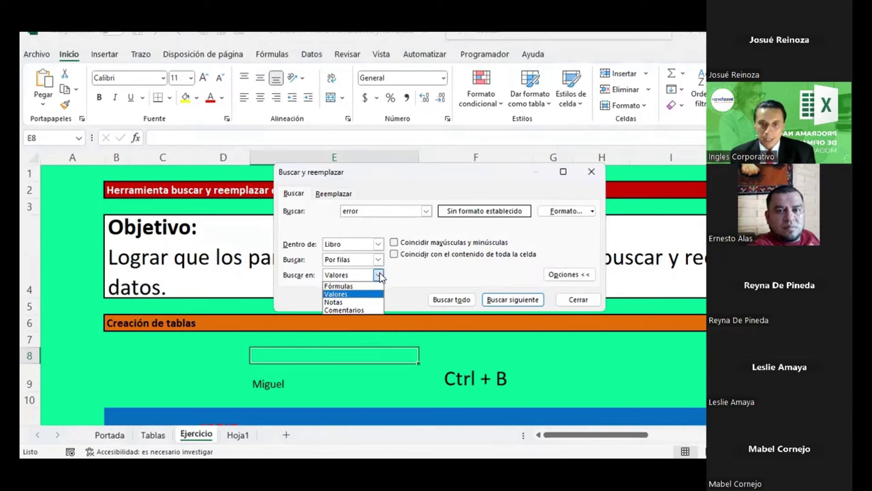
click(348, 305)
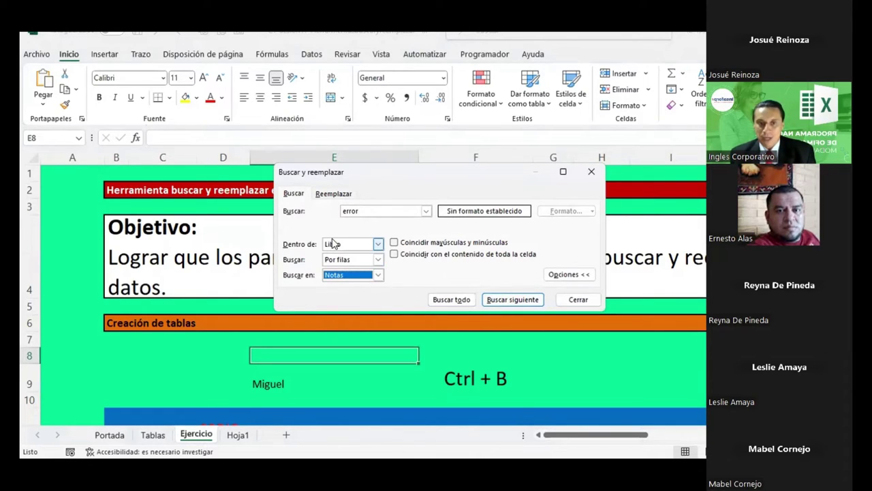
click(364, 244)
click(361, 252)
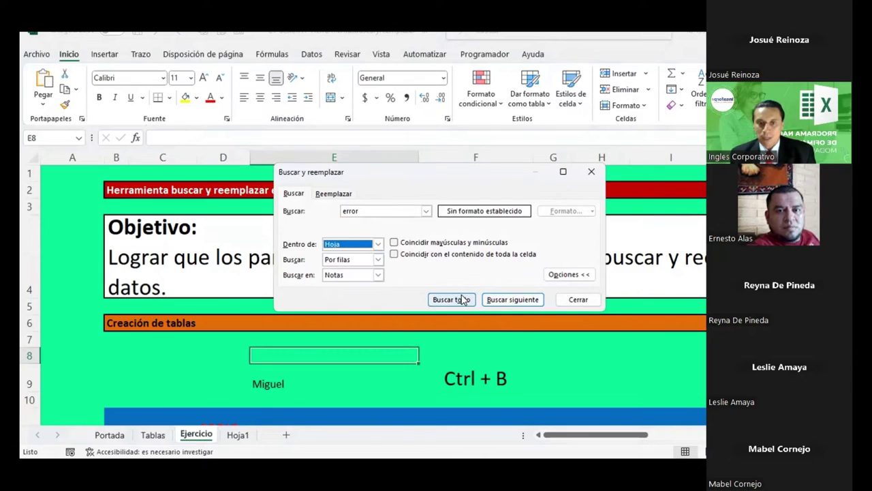
click(509, 300)
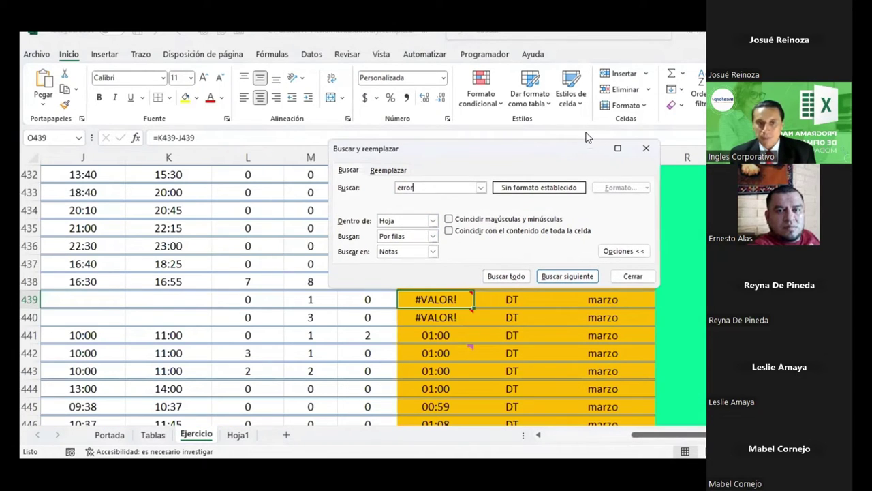
drag(424, 148, 647, 109)
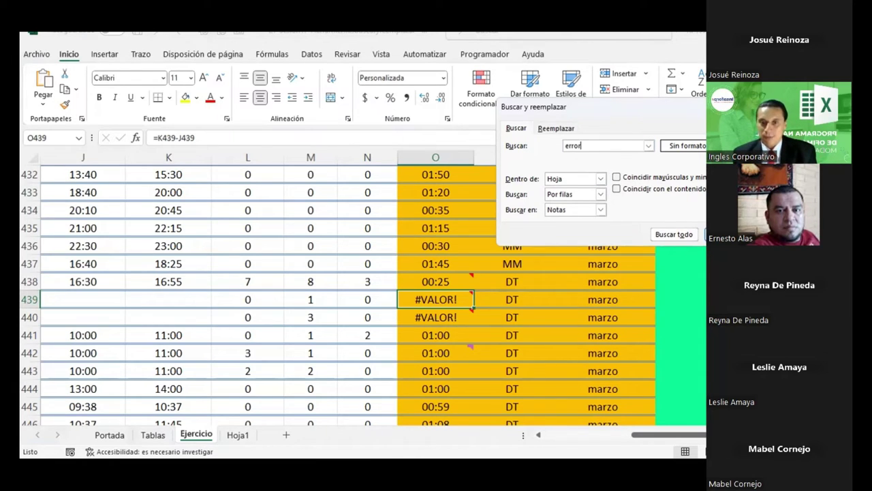
- Find the next 'error' note, then search notes for 'nota' to reach the 'nota' note
click(435, 317)
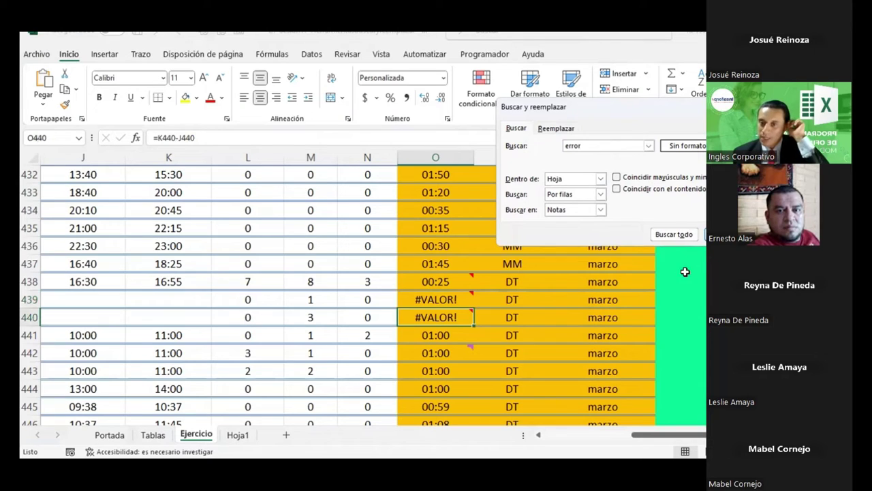
key(Return)
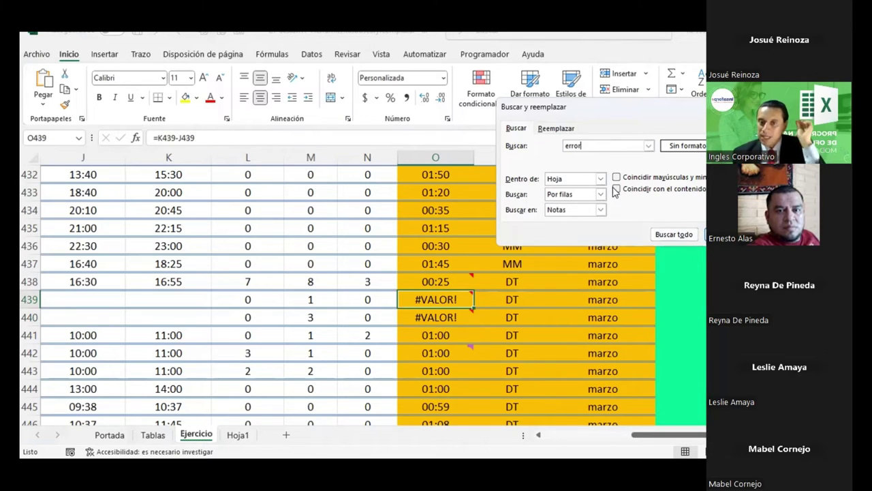
double_click(569, 146)
text(nota)
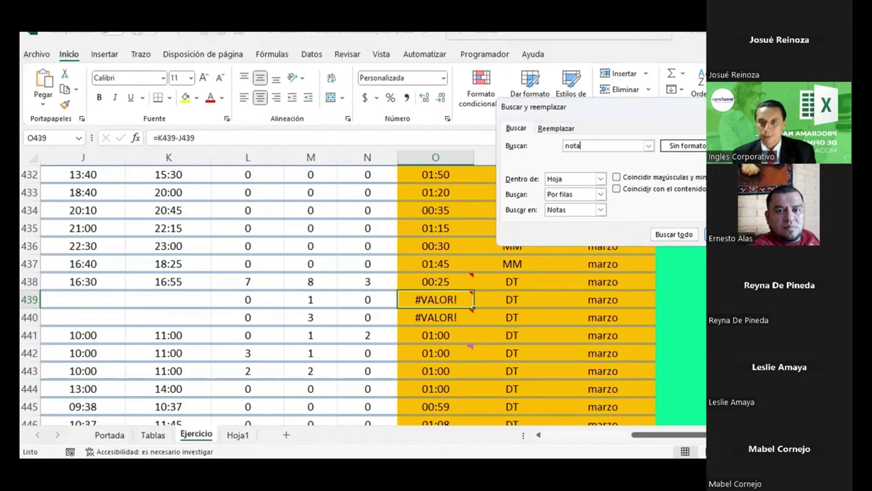
key(Return)
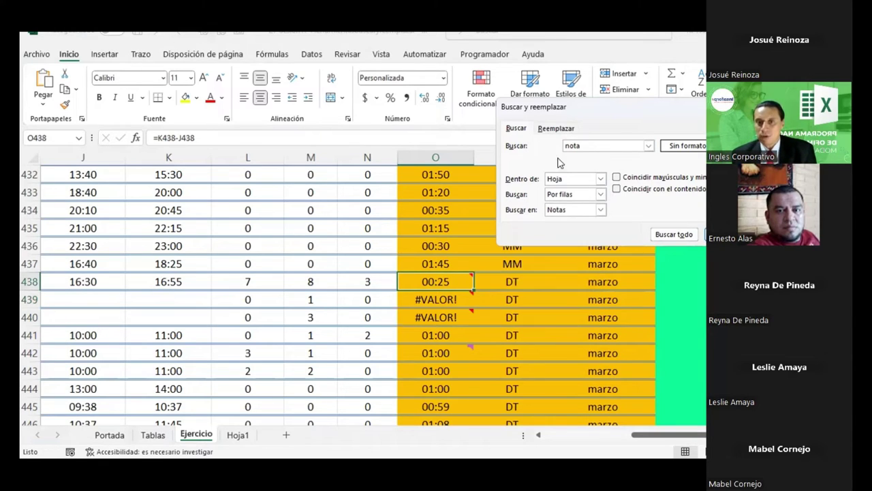
- Search notes for 'hora' and dismiss the not-found message
double_click(590, 144)
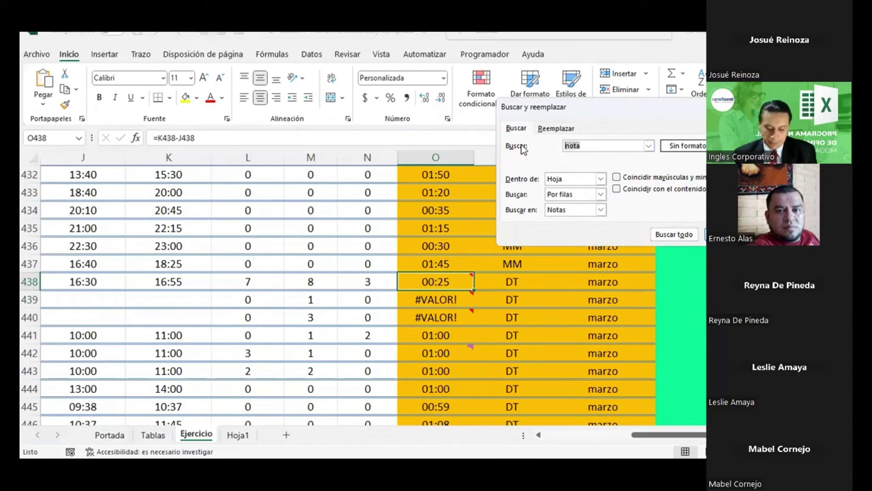
text(hora)
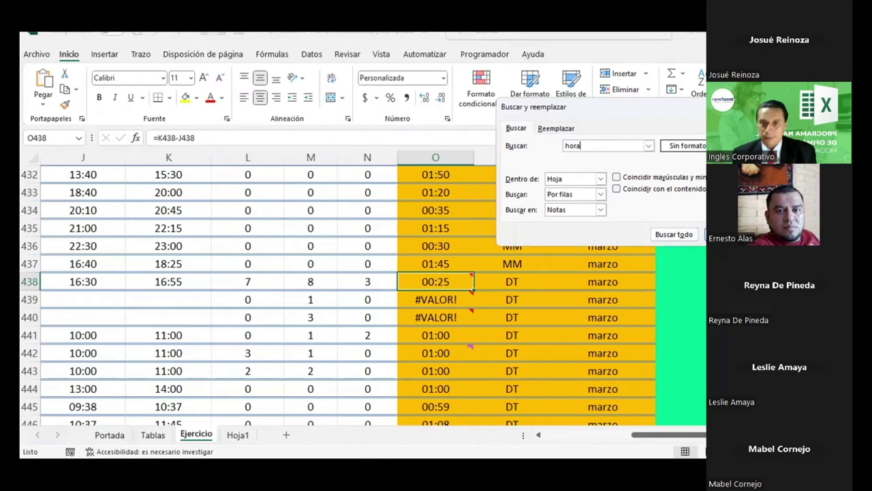
key(Return)
click(443, 276)
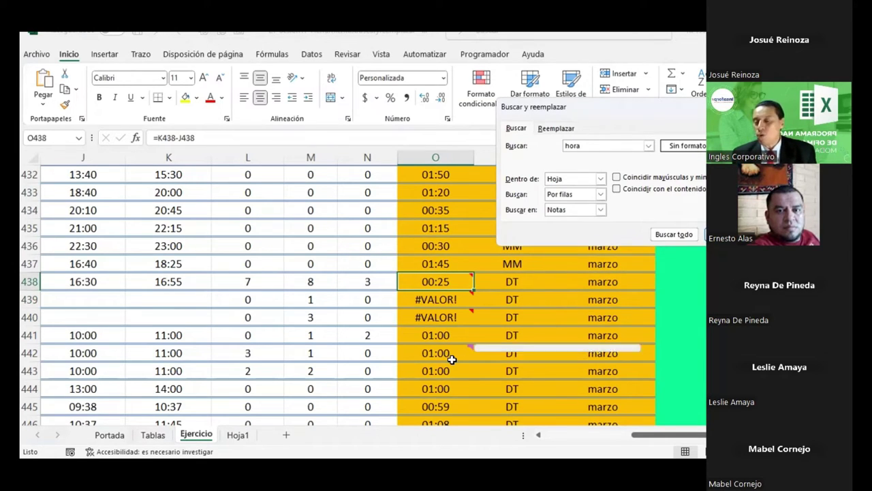
mouse_move(442, 353)
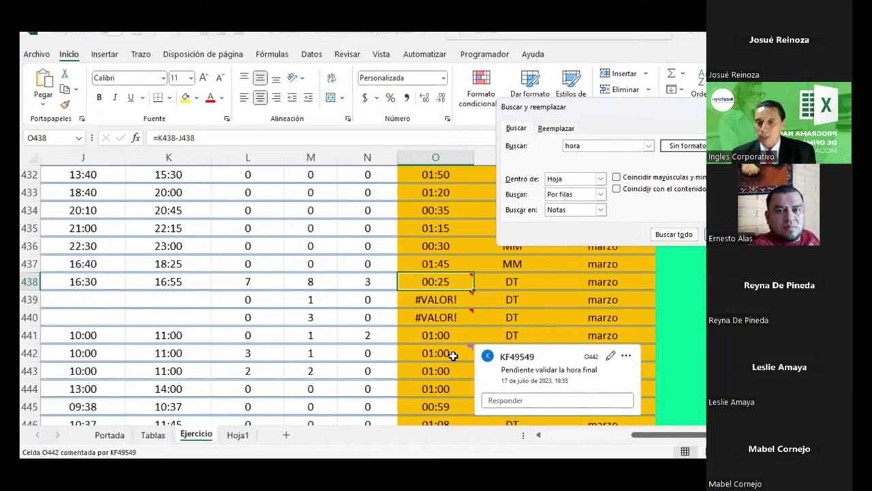
click(600, 211)
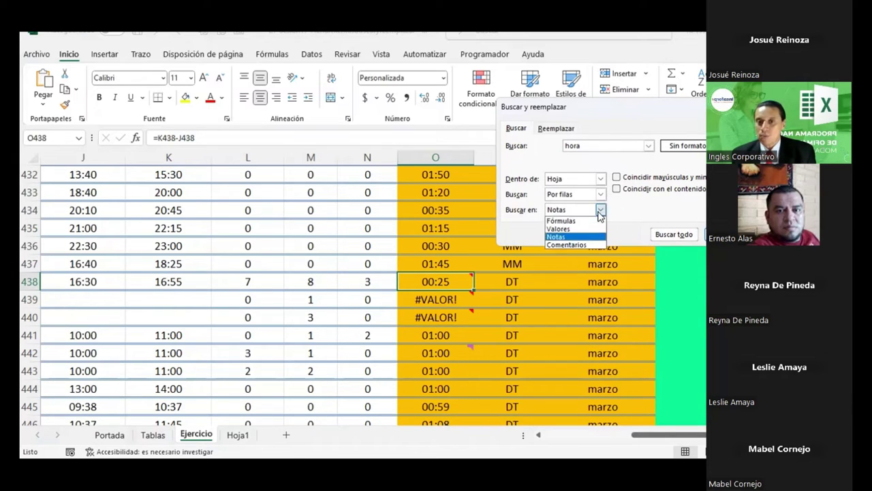
- Search comments for 'hora', landing on O442's comment, then select Q439
click(572, 244)
key(Return)
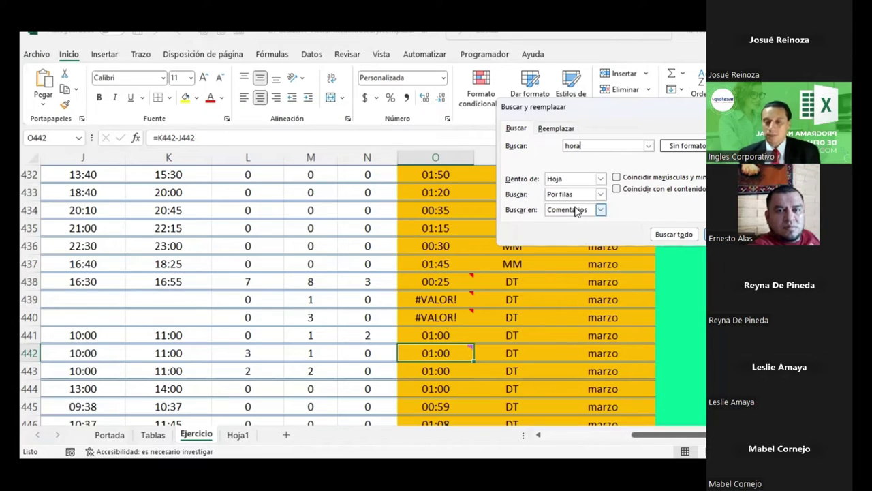
click(566, 303)
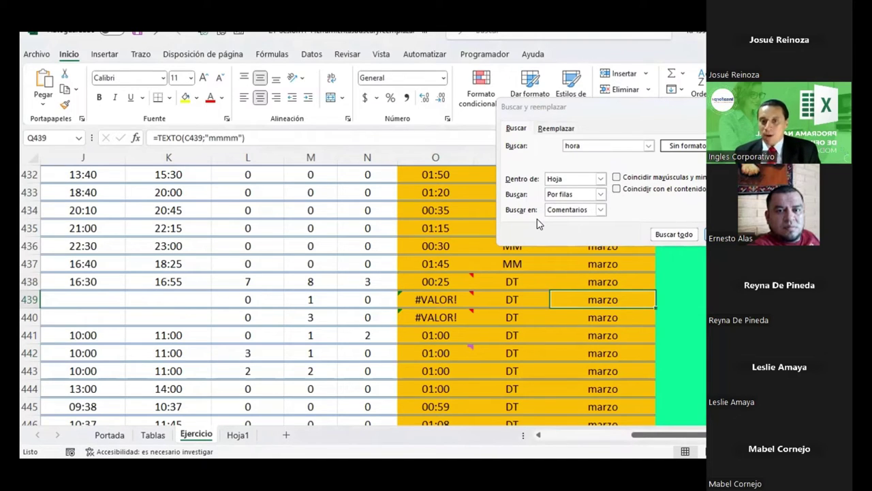
- Set the 'hora' search to look in Fórmulas and inspect a month formula
click(601, 209)
click(581, 221)
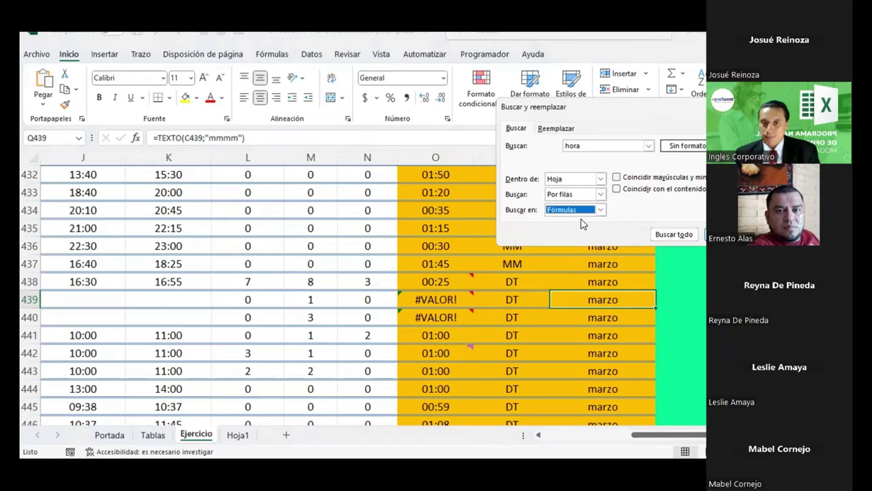
scroll(564, 273, up, 3)
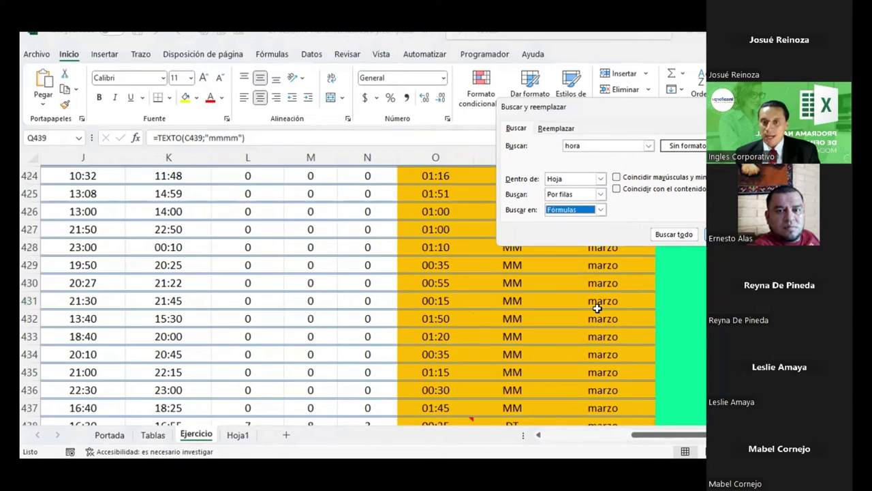
scroll(596, 306, up, 5)
scroll(593, 306, up, 13)
scroll(592, 306, up, 11)
scroll(596, 293, up, 4)
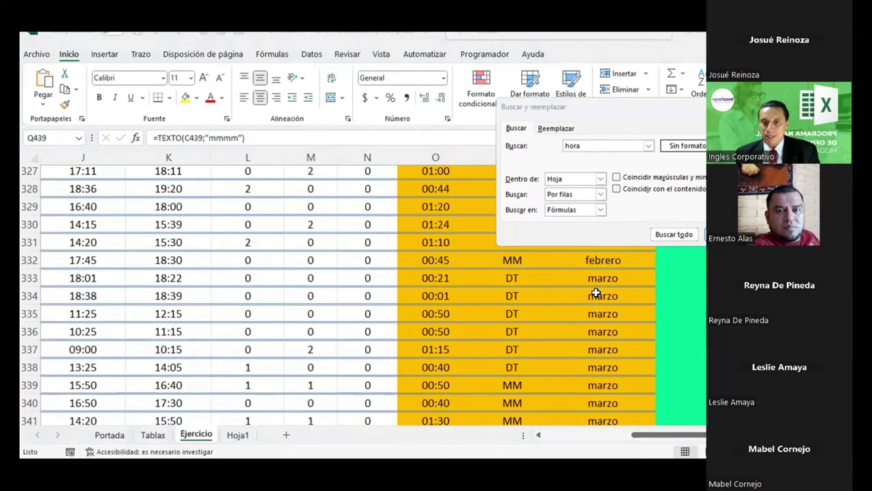
double_click(595, 293)
scroll(693, 302, up, 18)
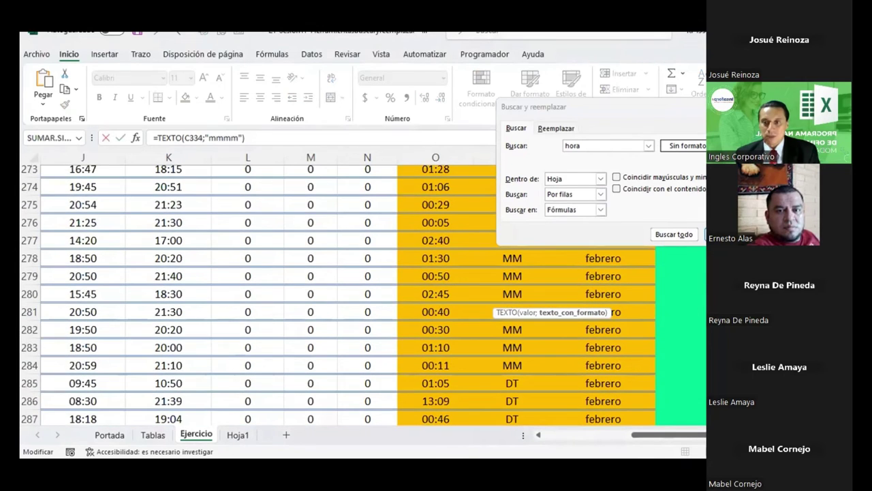
scroll(596, 319, up, 20)
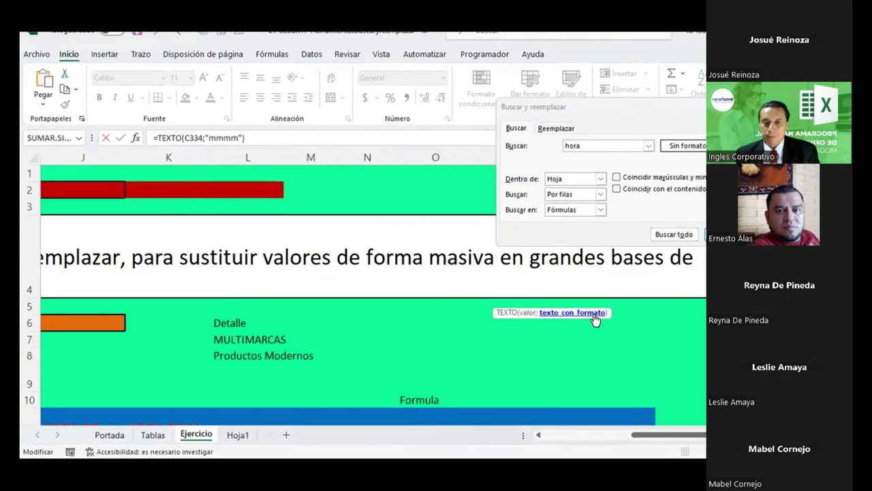
click(565, 371)
scroll(564, 371, down, 2)
scroll(545, 347, down, 2)
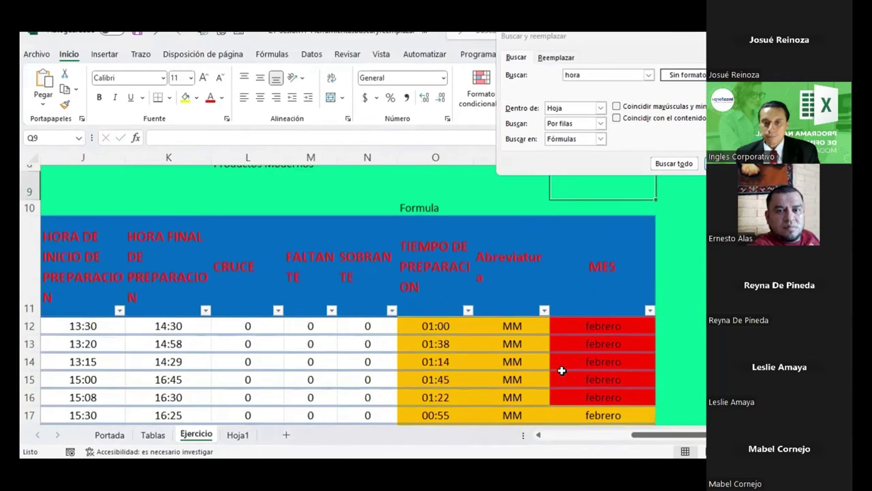
- Inspect the formulas in P12 and row 15 (K15–O15 times, P15 abbreviation, Q15 month)
click(529, 328)
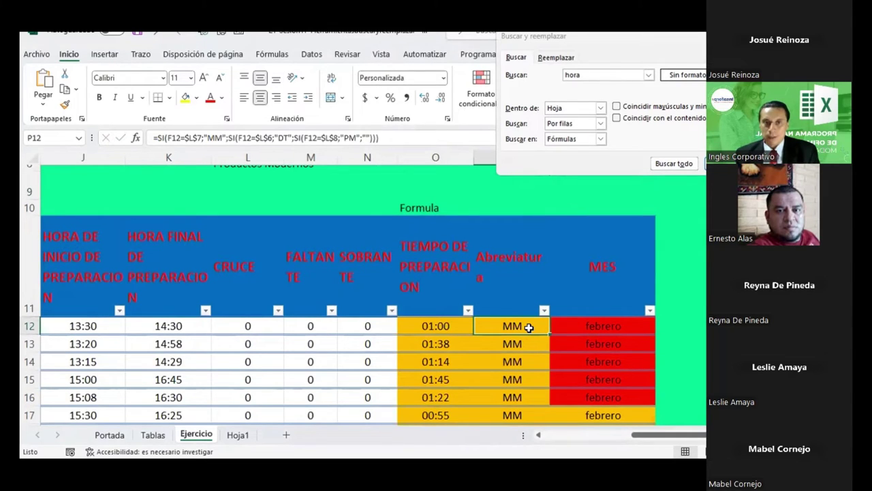
scroll(528, 328, down, 1)
click(510, 284)
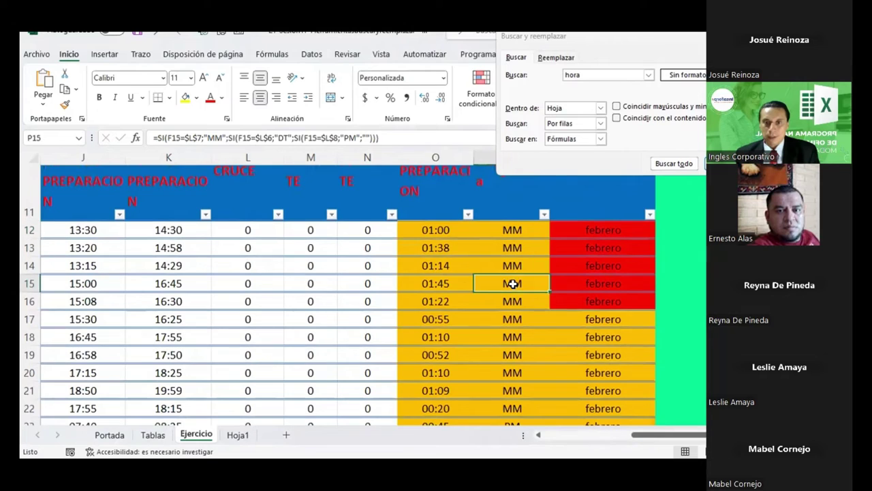
click(445, 282)
click(510, 283)
click(175, 285)
click(251, 282)
click(326, 279)
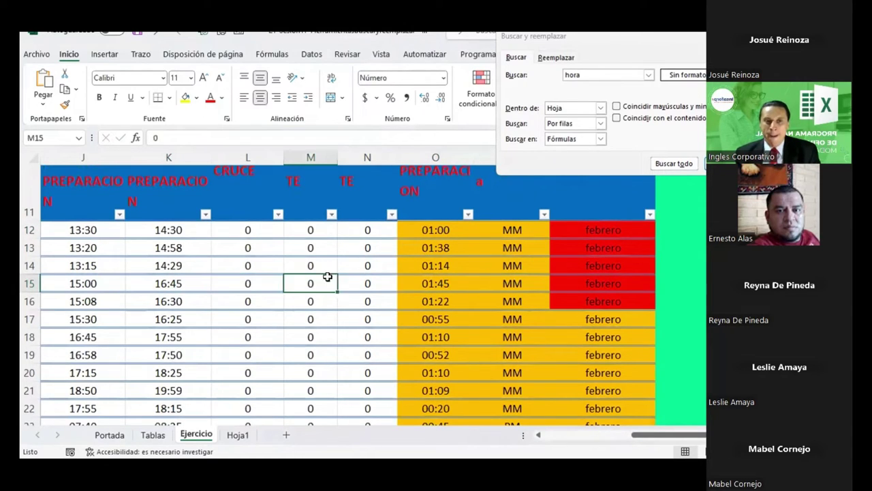
click(360, 281)
click(577, 279)
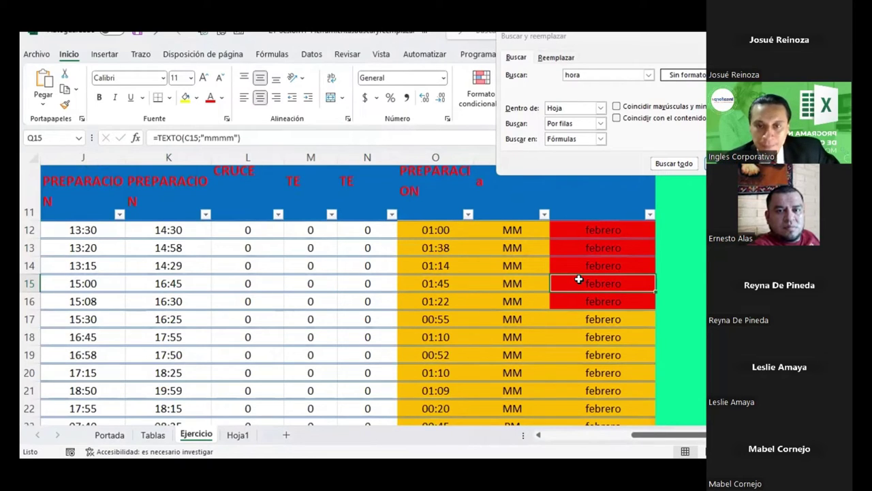
click(505, 285)
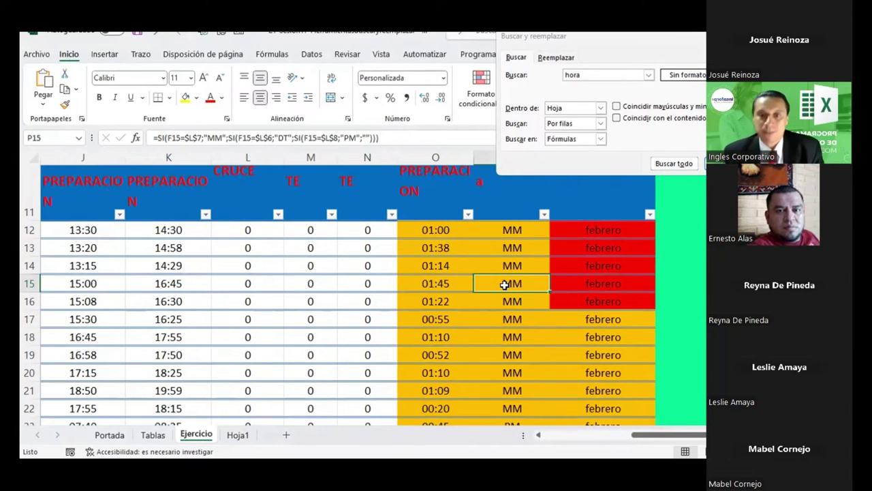
scroll(504, 283, down, 2)
scroll(521, 370, down, 1)
scroll(522, 370, down, 3)
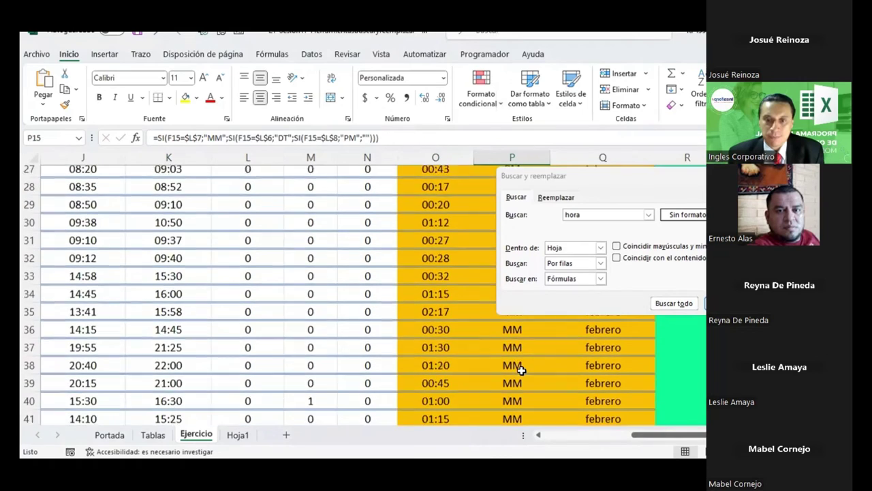
scroll(522, 371, down, 6)
scroll(522, 371, up, 1)
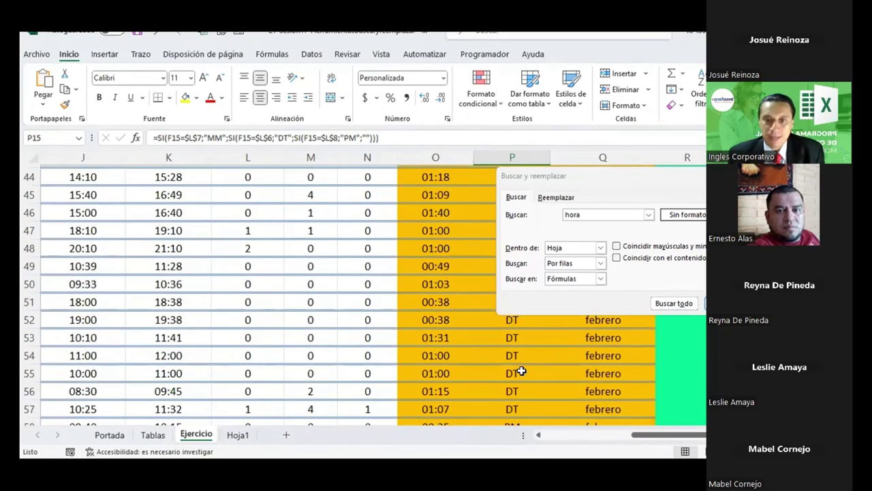
scroll(521, 370, up, 1)
scroll(511, 329, up, 1)
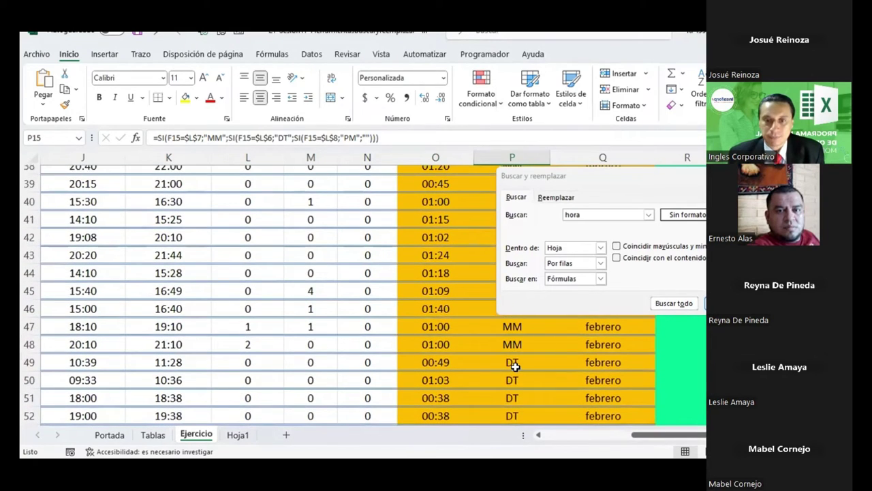
- Fill the DT abbreviation cells P49:P57 yellow and check P49's formula
drag(516, 366, 529, 334)
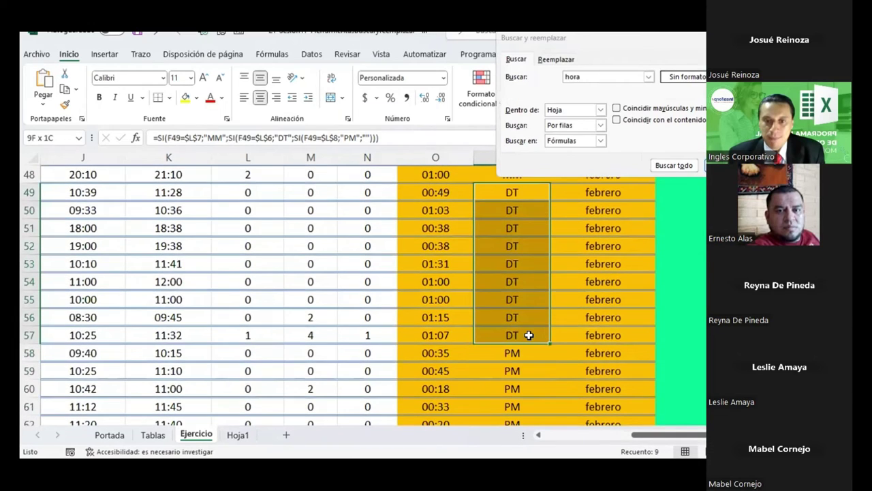
click(185, 98)
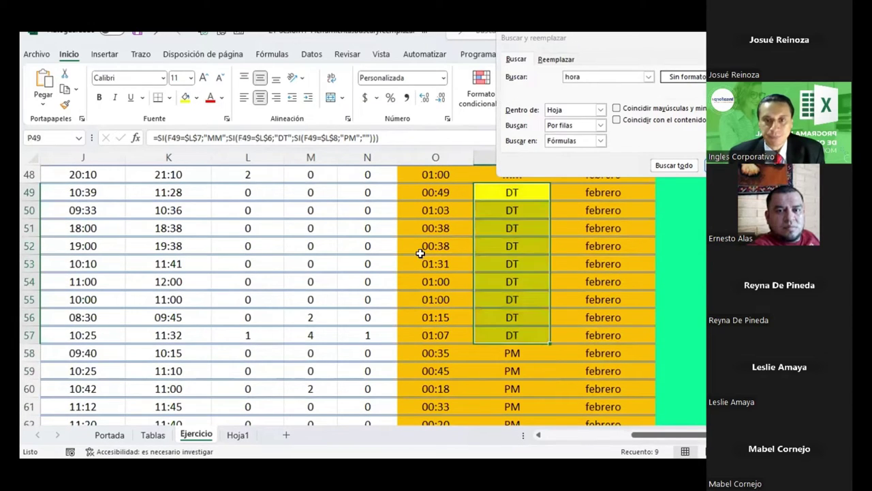
click(530, 293)
scroll(526, 290, up, 2)
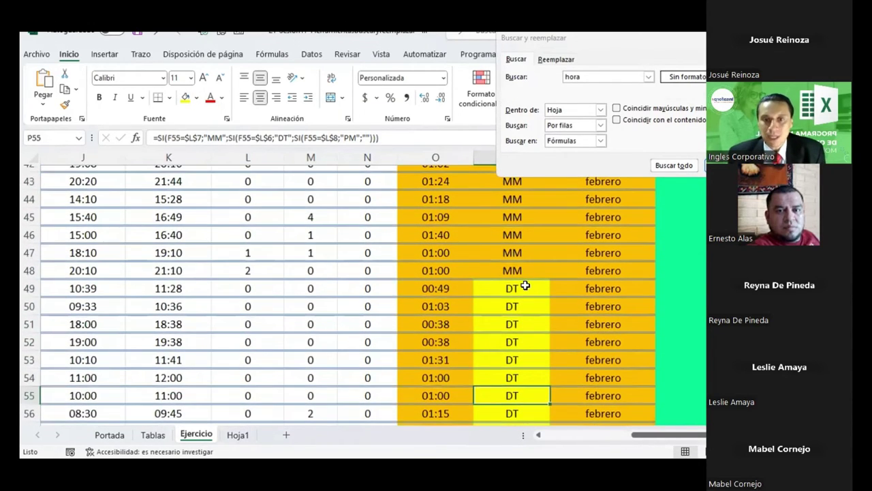
click(525, 286)
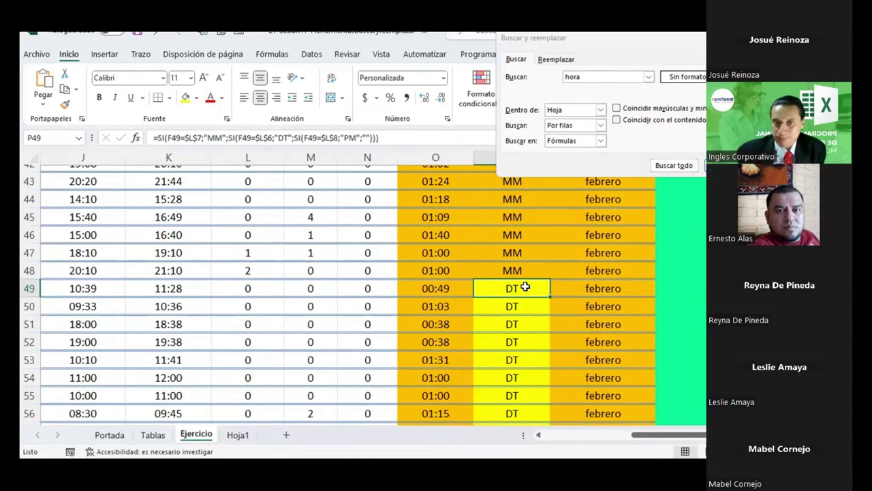
- Re-enter P49's formula unchanged and select a blank cell above the table
click(279, 137)
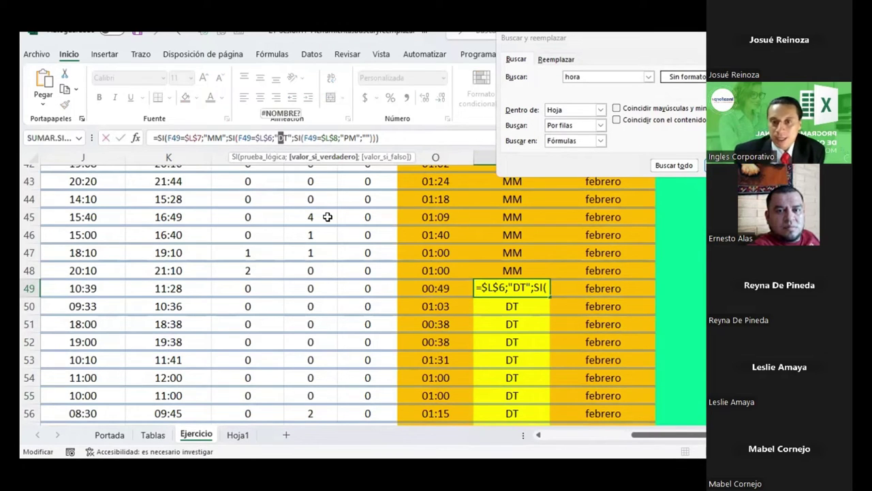
key(Return)
scroll(432, 261, up, 3)
scroll(431, 261, up, 10)
scroll(432, 258, up, 1)
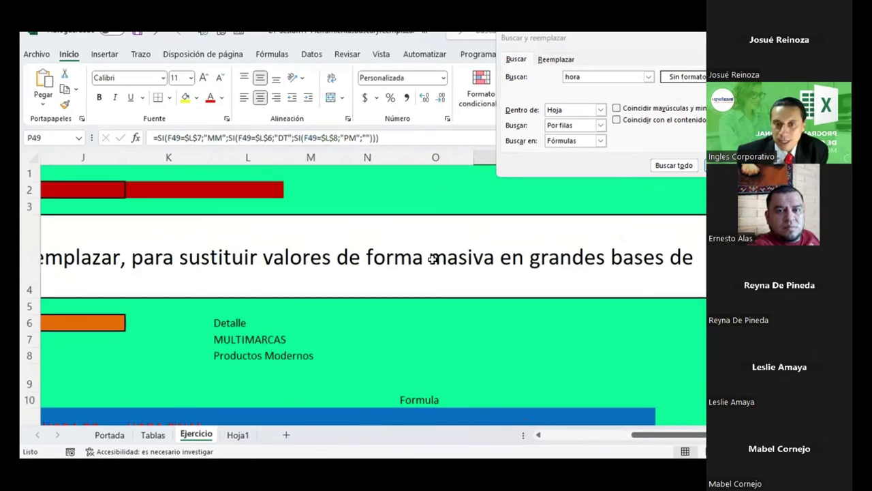
scroll(409, 245, down, 2)
click(351, 214)
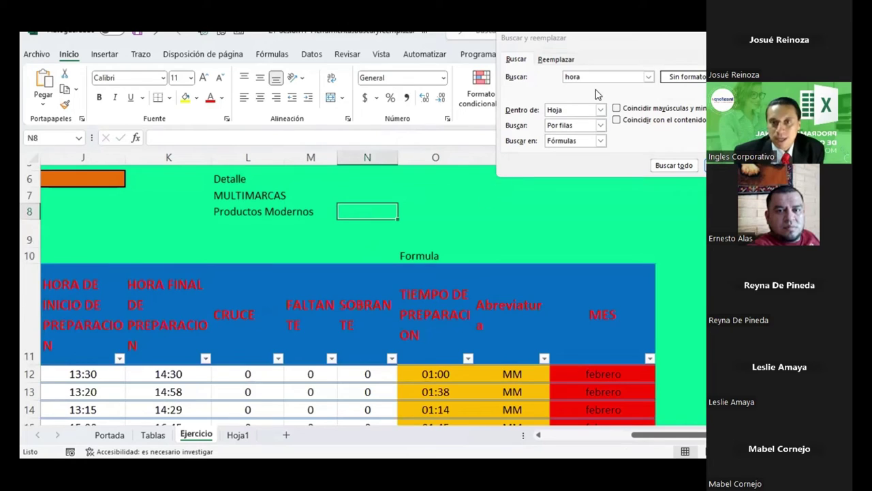
- Step through the cells matching 'dt' with the Find dialog
click(642, 76)
text(dt)
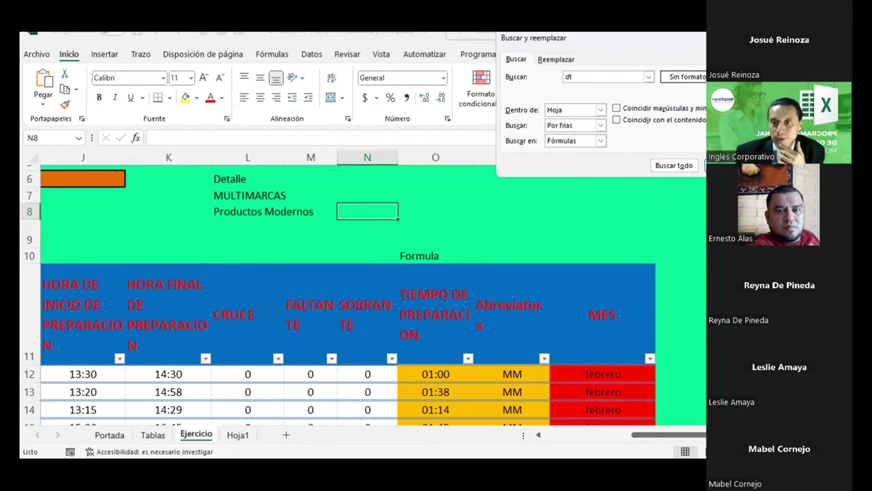
key(Return)
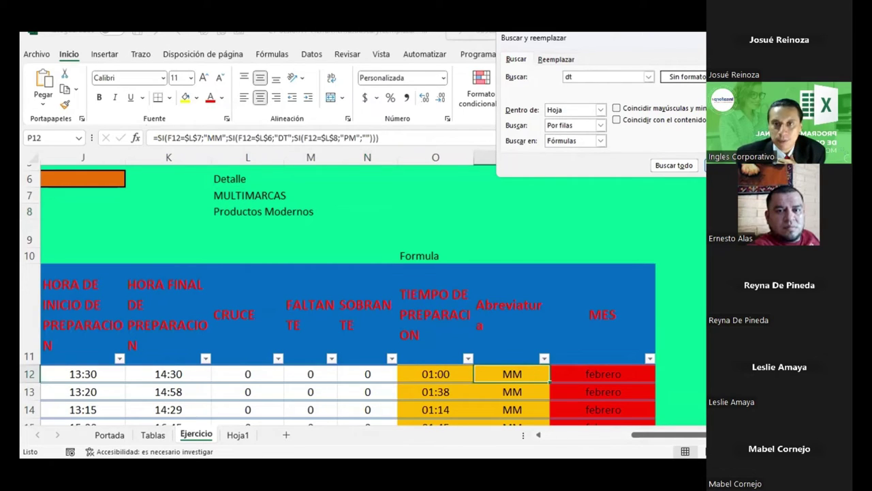
key(Return)
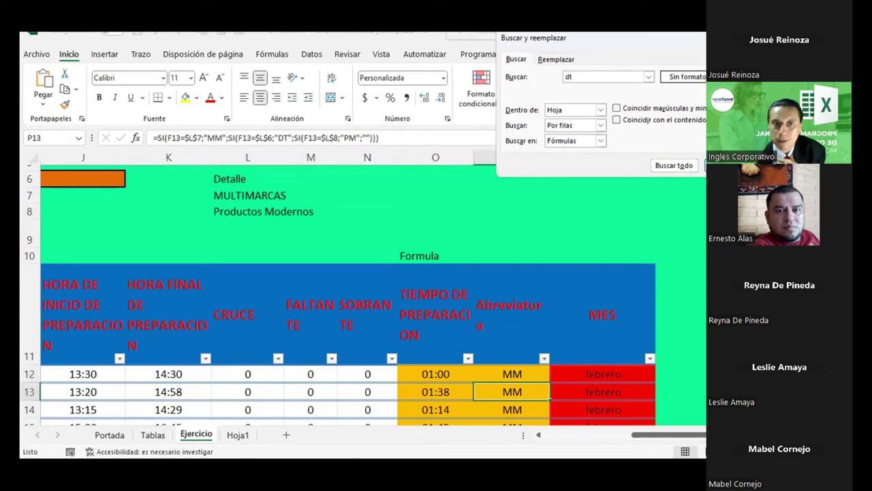
key(Return)
key(Return)
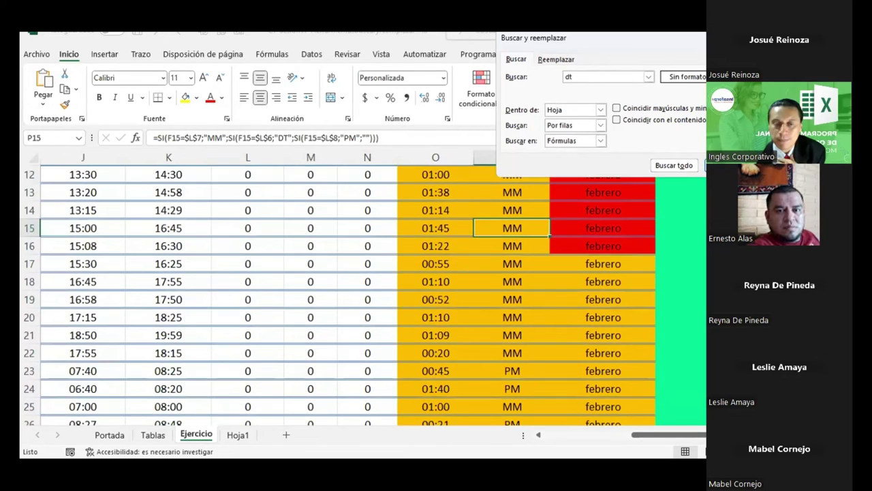
key(Return)
scroll(487, 340, down, 4)
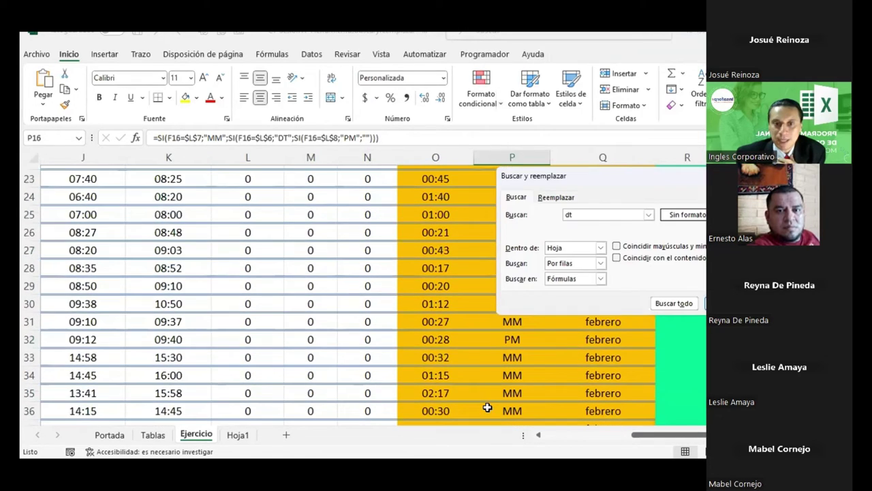
scroll(487, 407, down, 4)
scroll(486, 395, down, 3)
scroll(501, 364, up, 1)
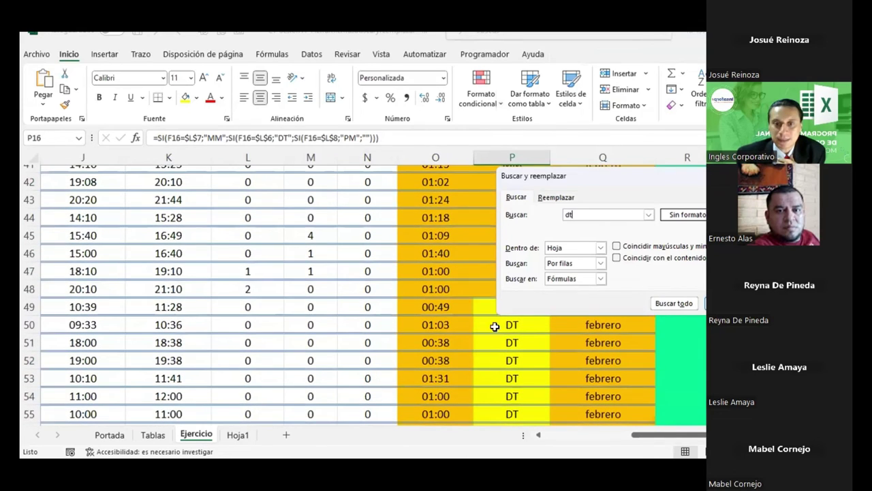
- Edit P49's formula to return AT instead of aT and fill it down through P57
click(482, 307)
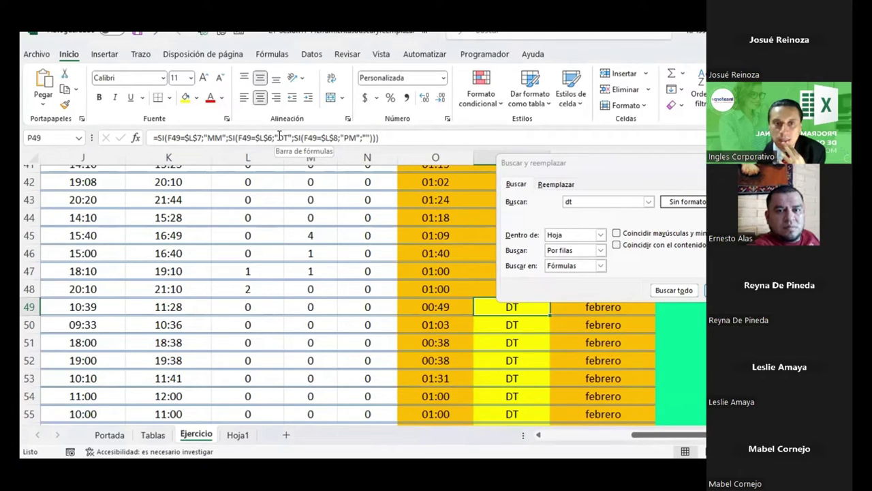
click(280, 136)
text(a)
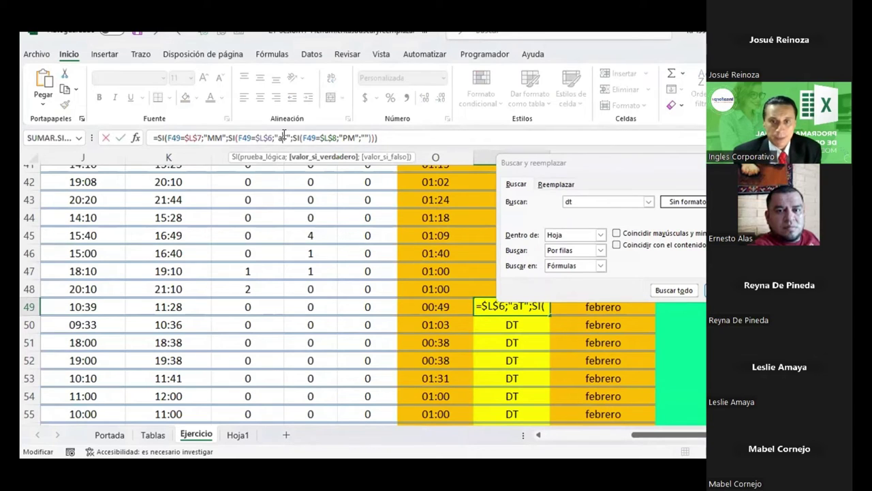
key(Return)
click(514, 307)
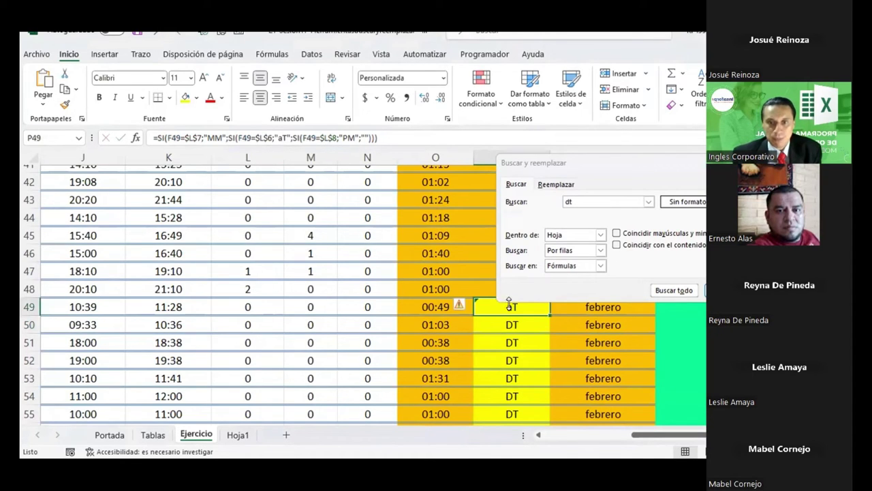
click(280, 137)
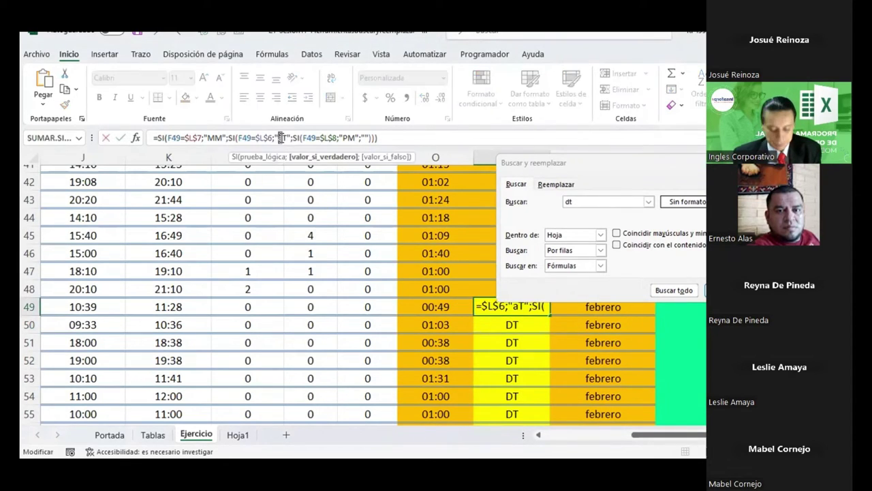
text(A)
key(Return)
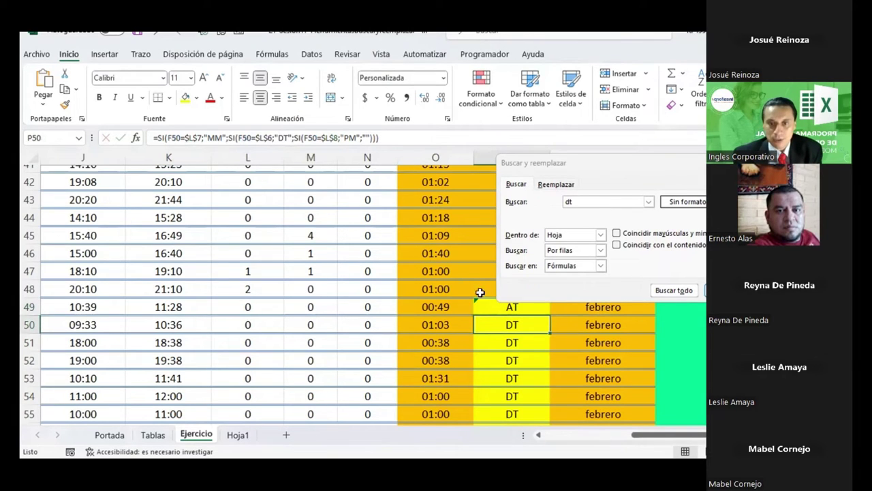
click(506, 307)
drag(552, 314, 526, 352)
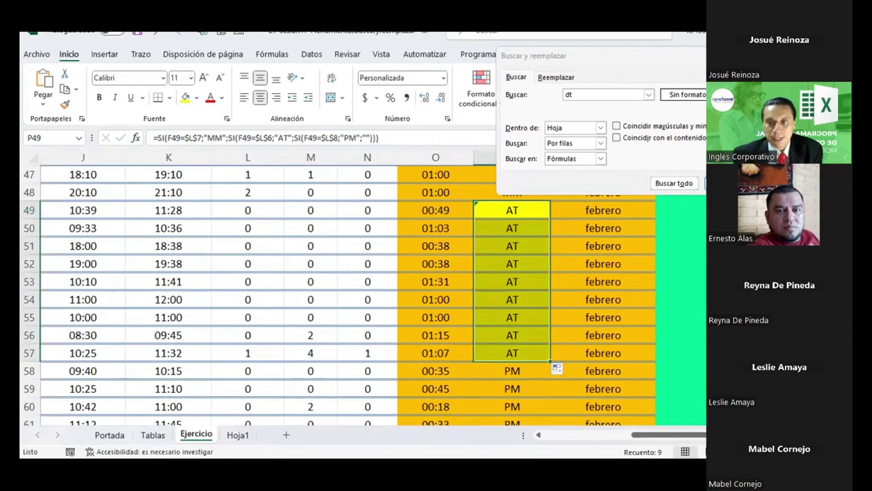
- Select O9 as the search start and go back to the Find dialog's search text
scroll(594, 290, up, 4)
scroll(594, 289, up, 5)
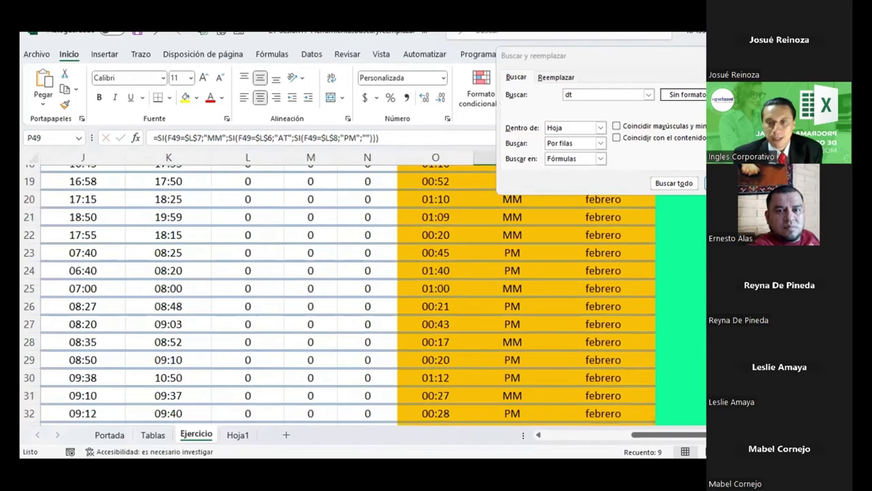
scroll(593, 290, up, 6)
scroll(594, 290, down, 2)
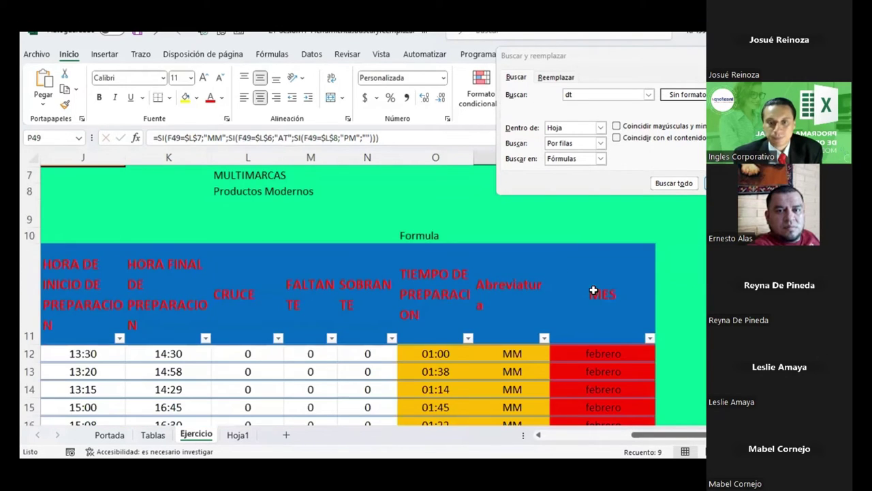
click(423, 202)
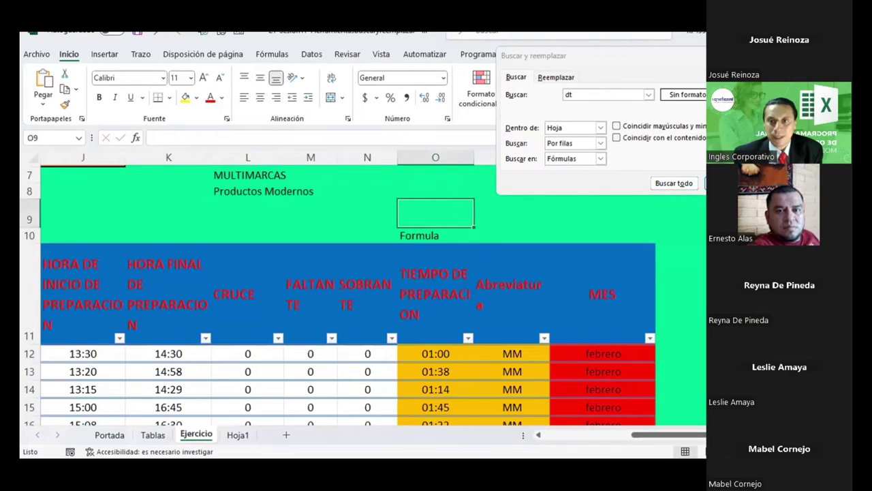
click(580, 94)
text(a)
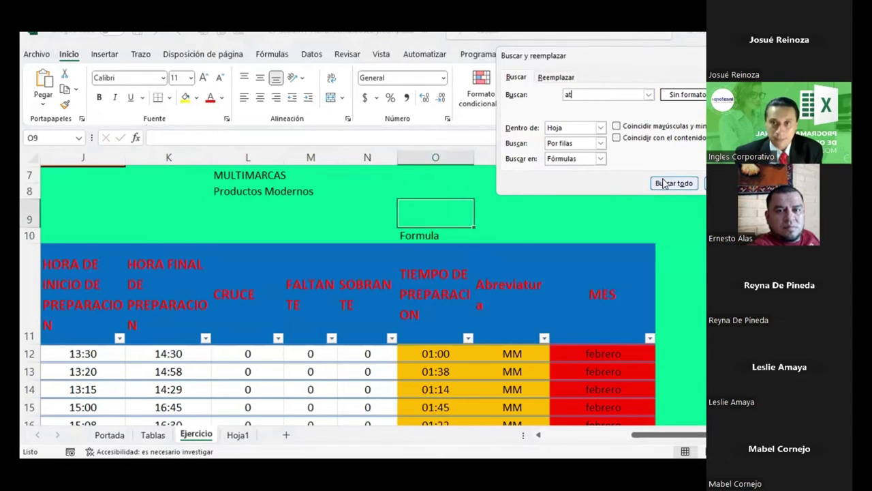
- Search for 'at', cycling from the Abreviatura header to the AT cells, and select P49
text(t)
key(Return)
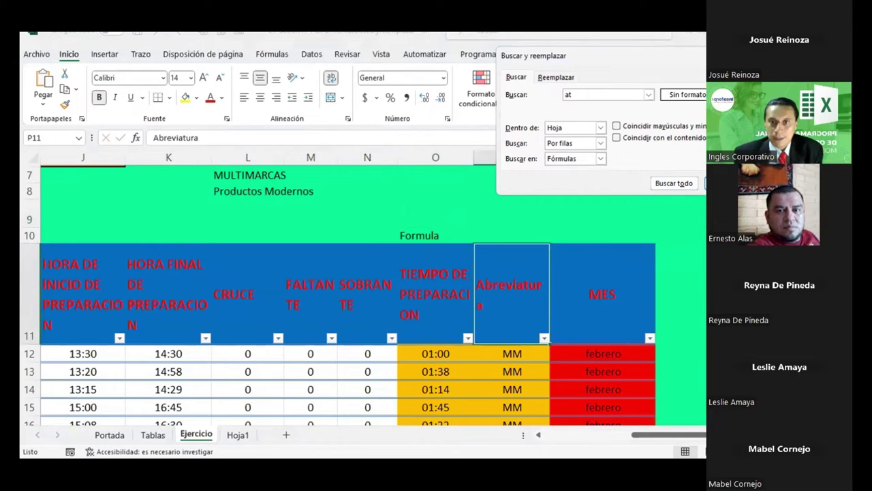
key(Return)
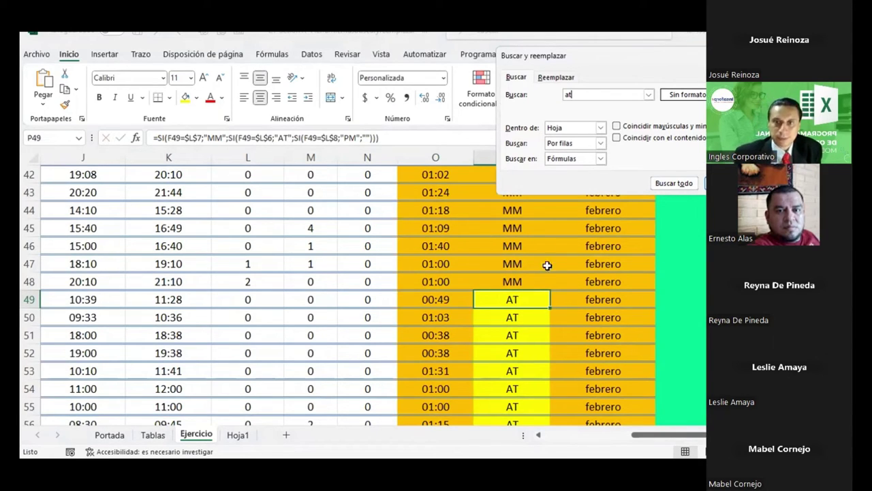
key(Return)
key(Return)
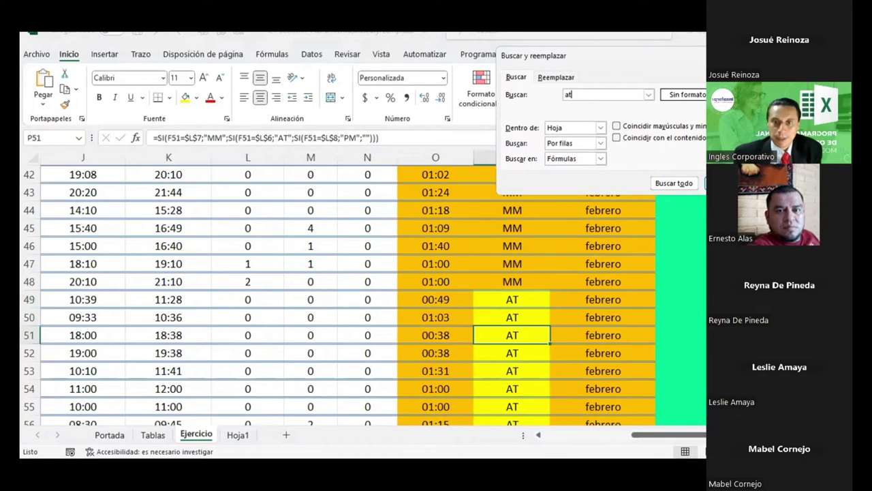
key(Return)
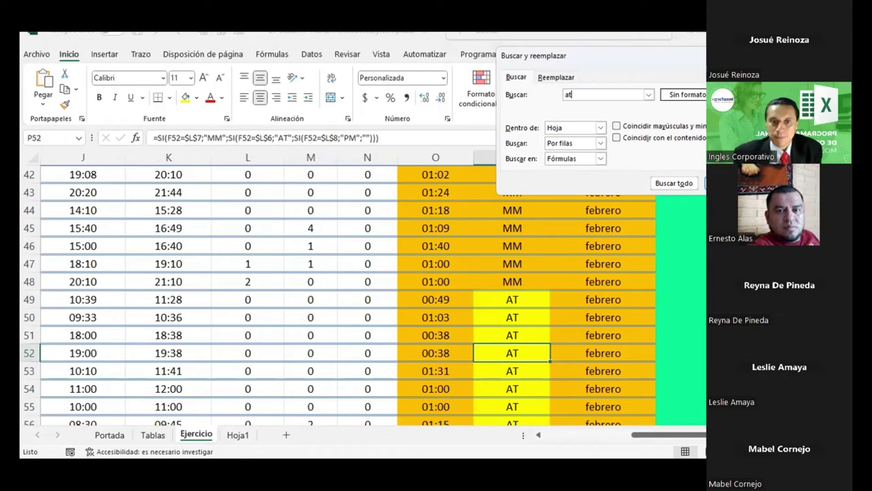
click(516, 294)
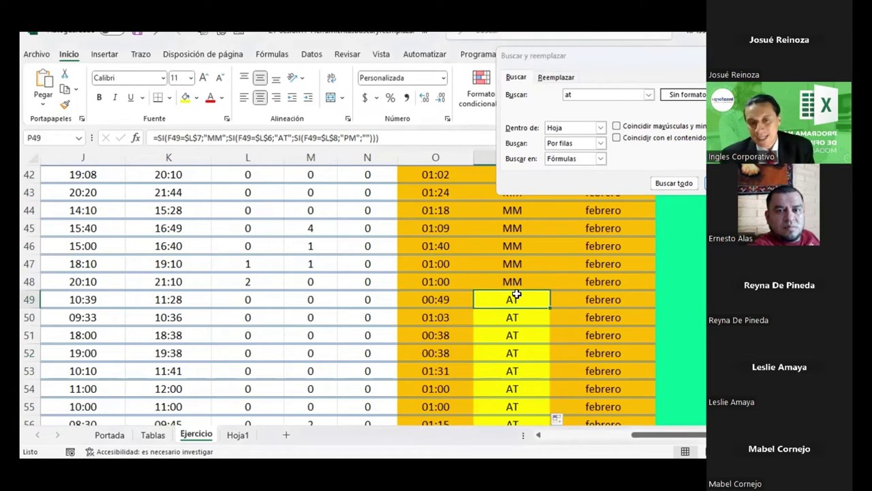
- Change P49's AT result to dT and copy the formula down to P57
click(279, 136)
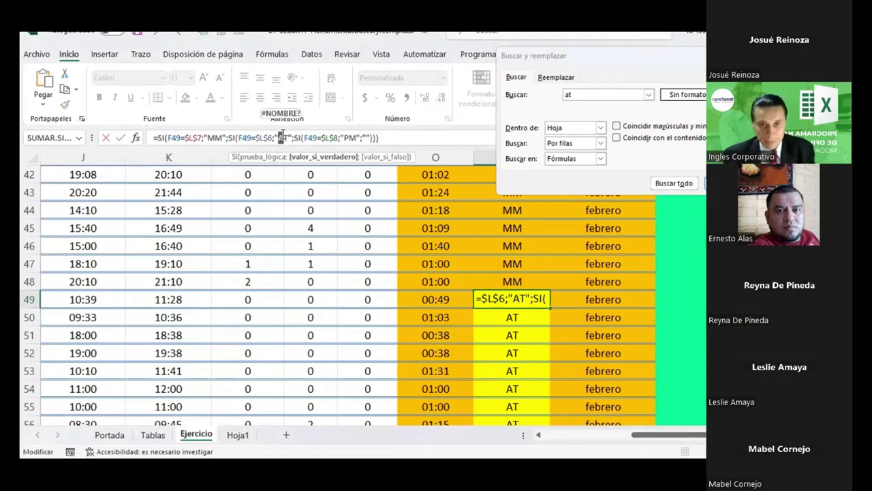
key(BackSpace)
text(d)
click(470, 258)
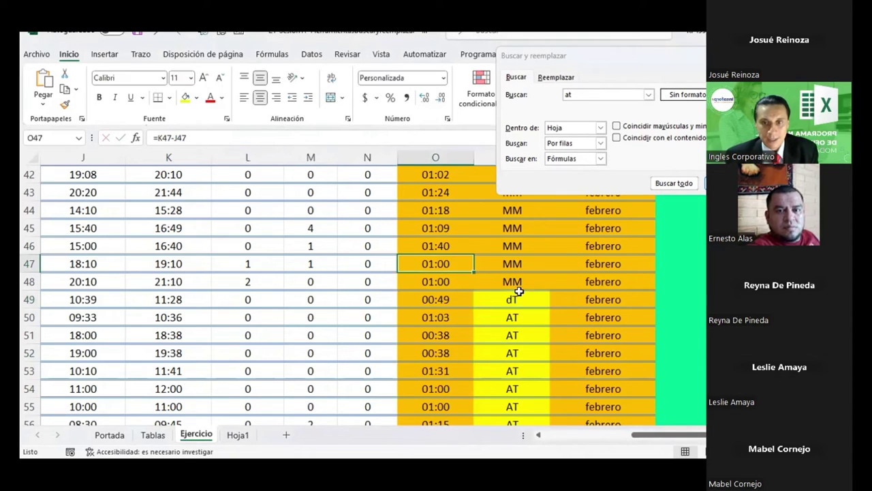
click(538, 304)
drag(548, 308, 538, 392)
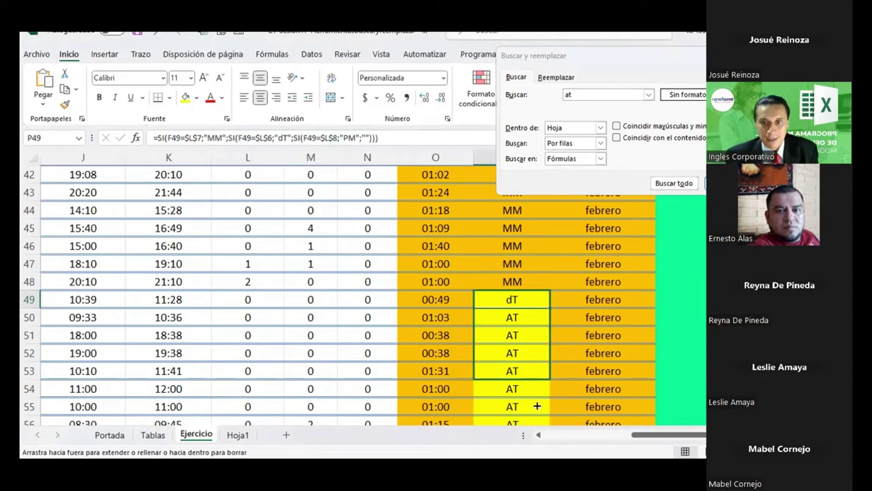
- Correct P49's formula to return uppercase DT and refill it through P57
click(492, 245)
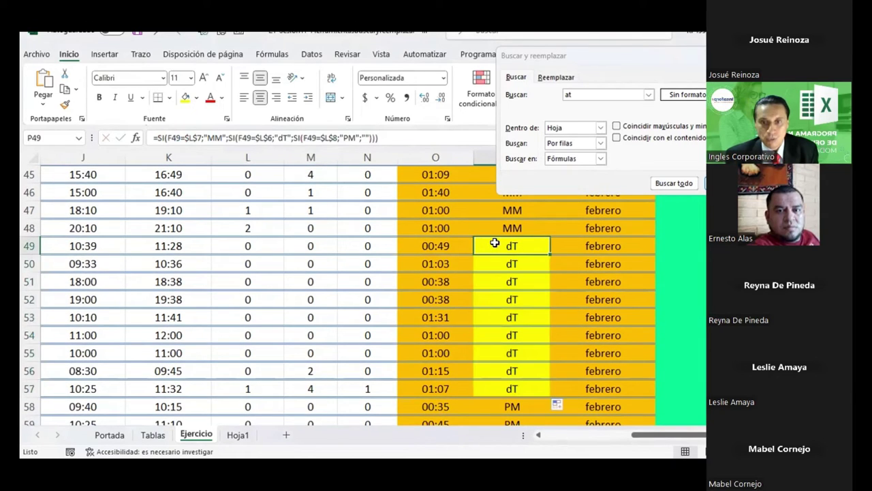
click(279, 138)
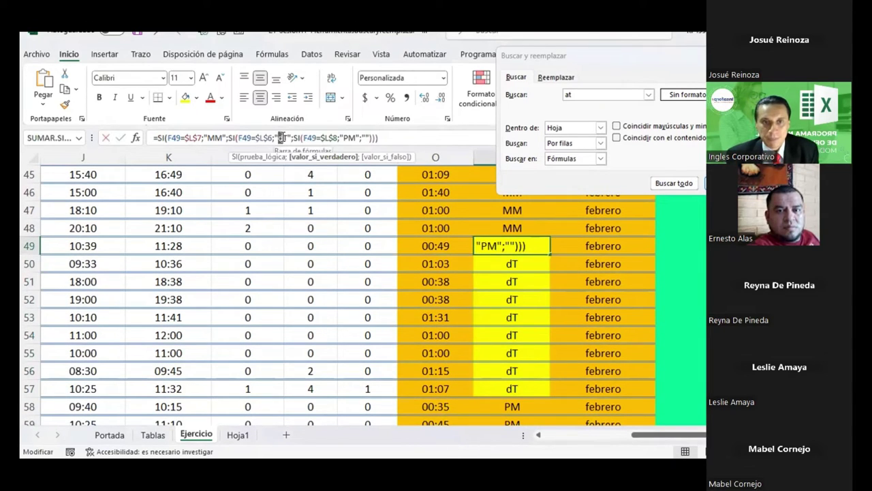
key(Delete)
text(D)
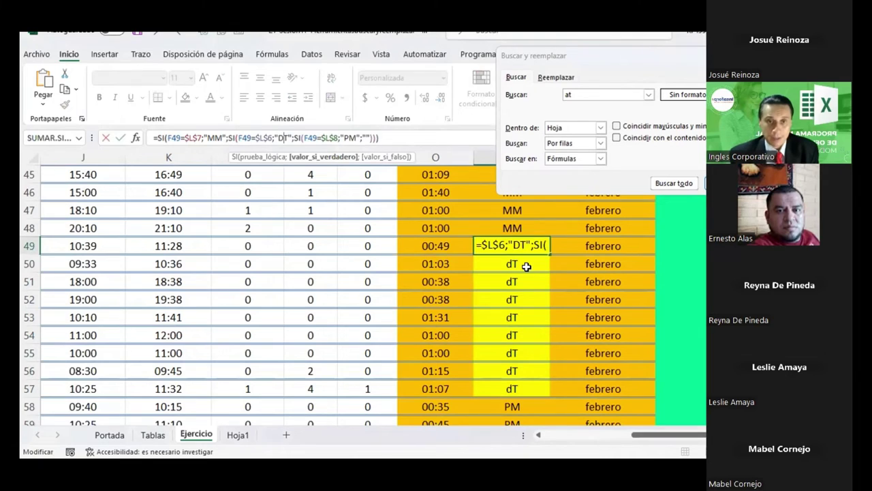
key(ctrl+Return)
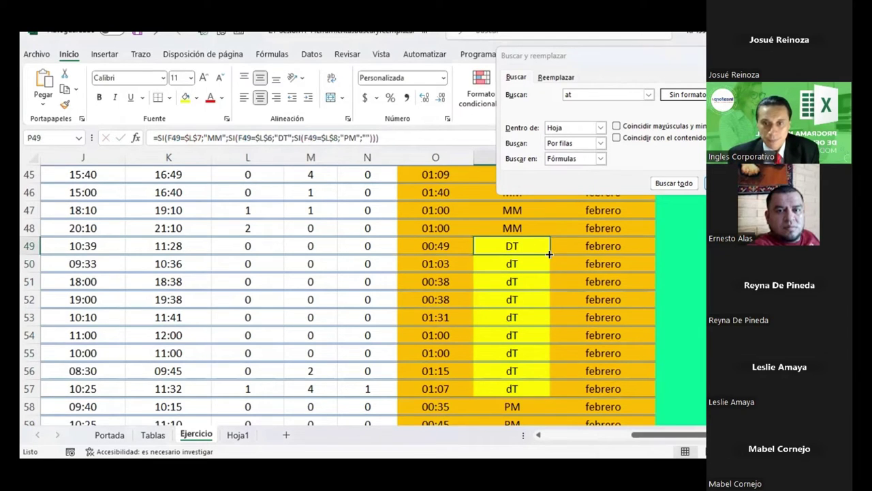
drag(549, 254, 529, 388)
click(516, 269)
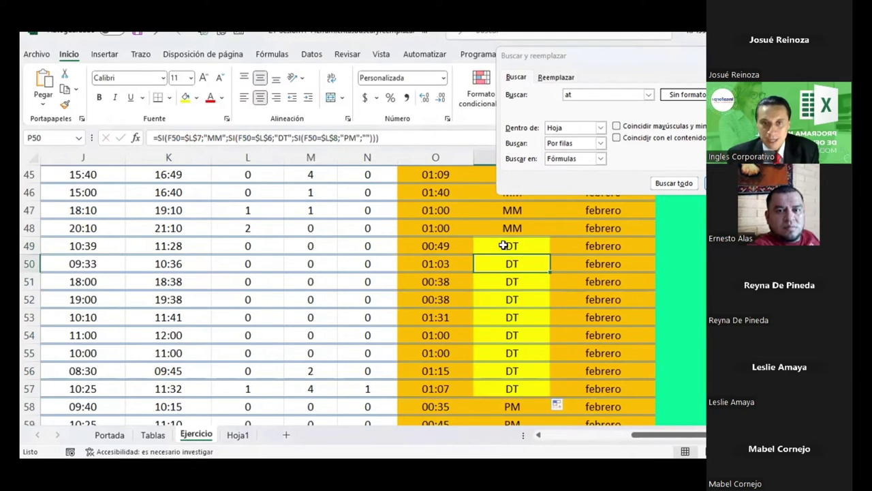
click(504, 245)
click(355, 136)
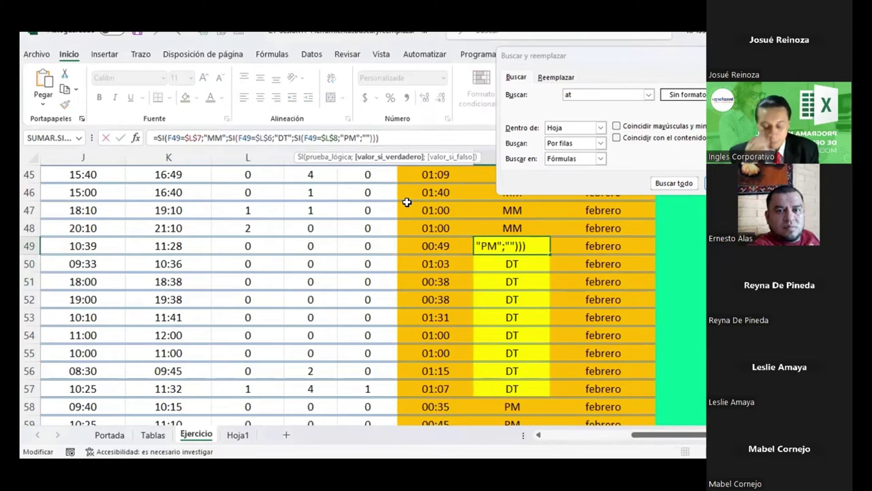
- Change PM to PMA in P49's formula, copy it through P57, and select O17
text(a)
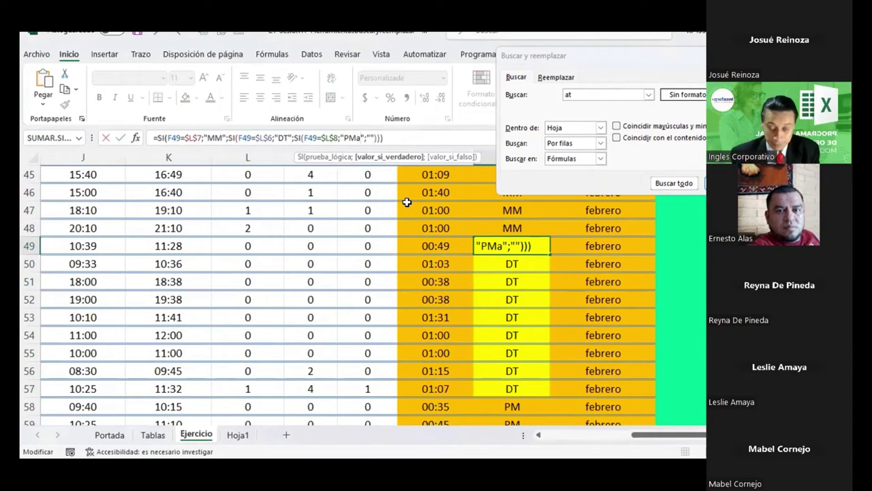
key(BackSpace)
key(Return)
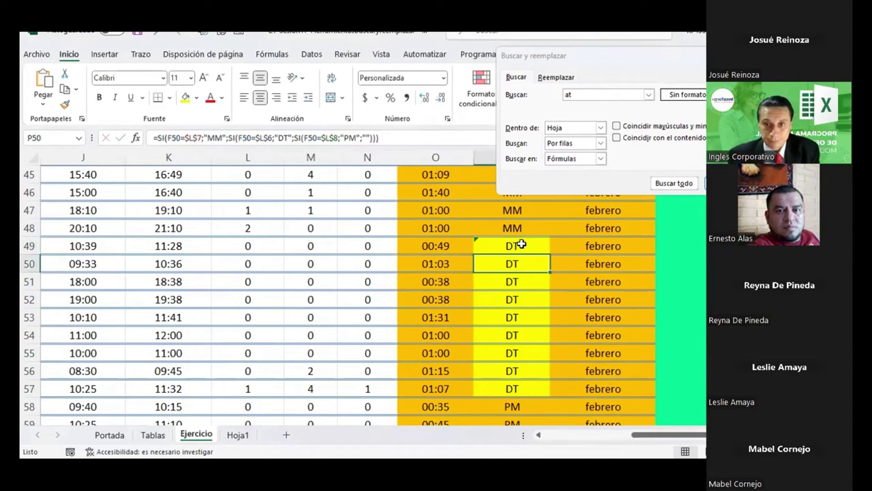
click(522, 244)
drag(549, 256, 526, 389)
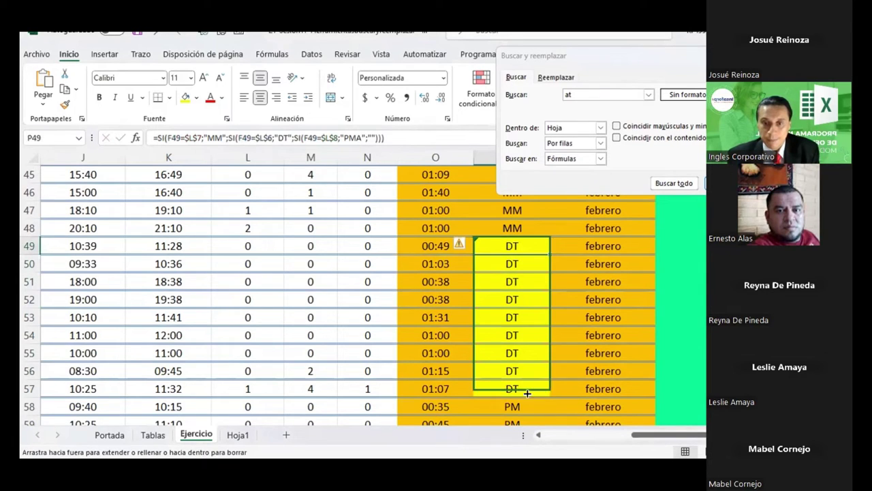
click(506, 247)
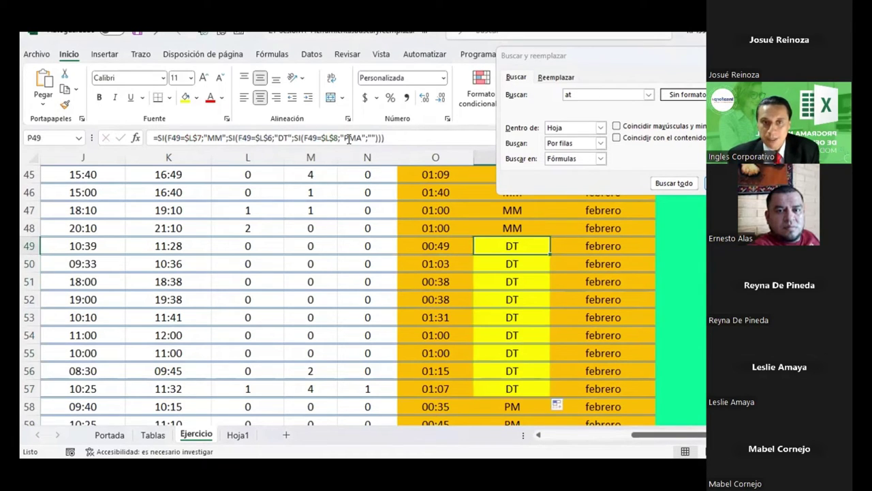
scroll(405, 241, up, 6)
scroll(404, 241, up, 5)
click(404, 245)
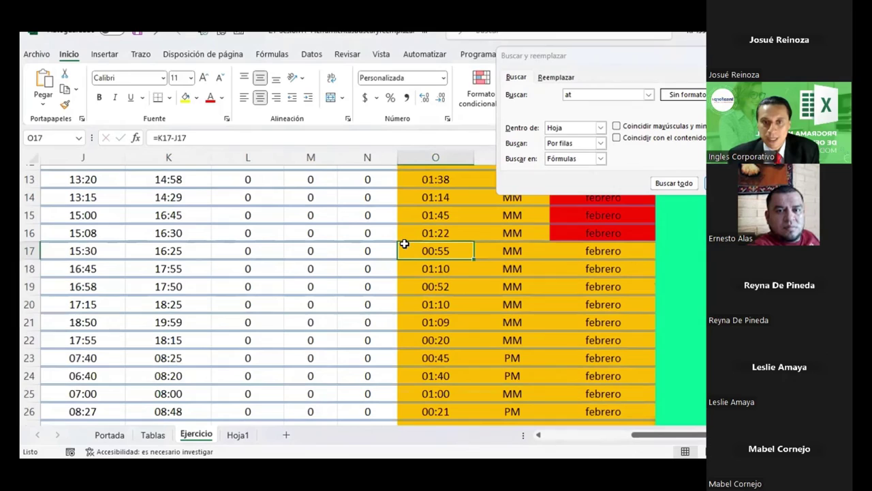
- Replace the search text with 'pma' and find P49, whose formula contains PMA
click(569, 95)
key(BackSpace)
key(BackSpace)
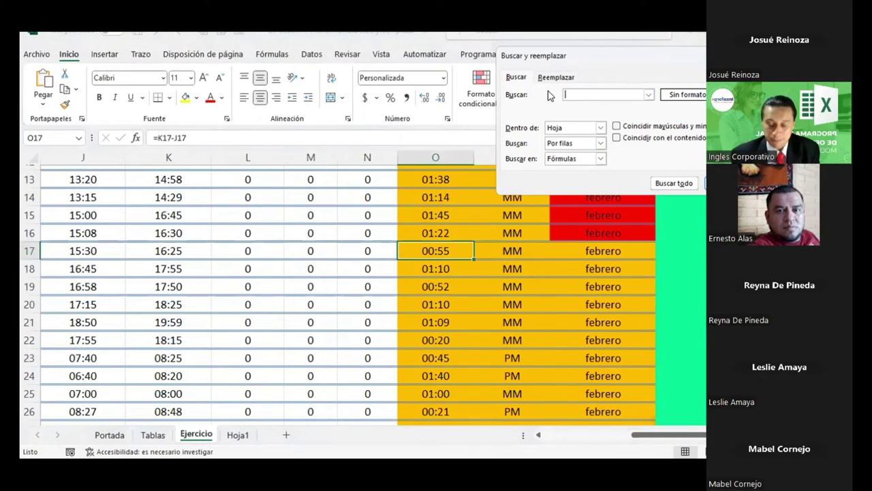
text(PMA)
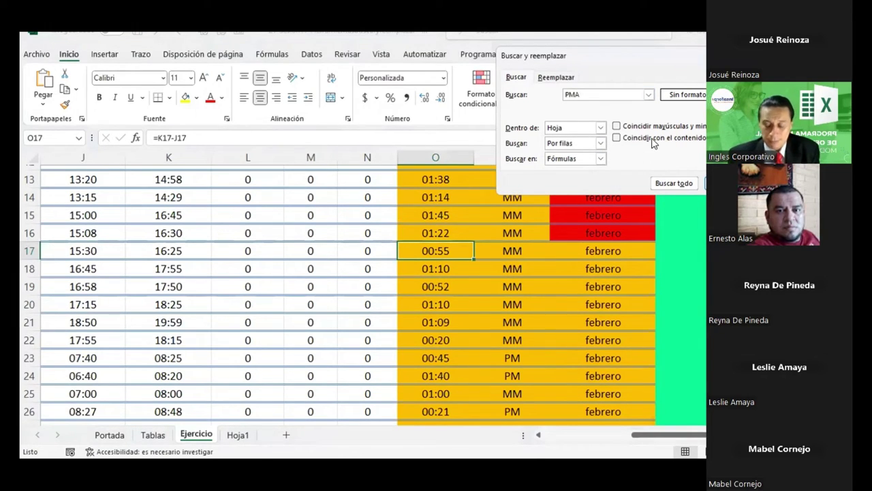
key(BackSpace)
key(BackSpace)
key(BackSpace)
text(pma)
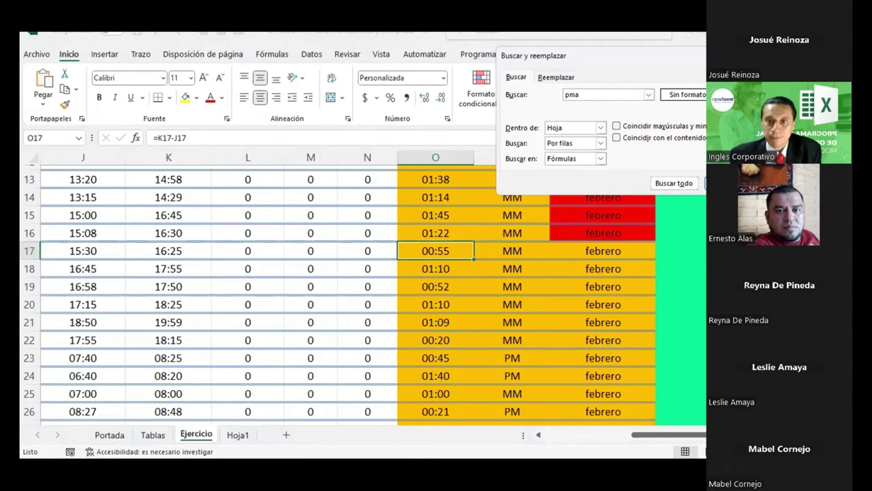
key(Return)
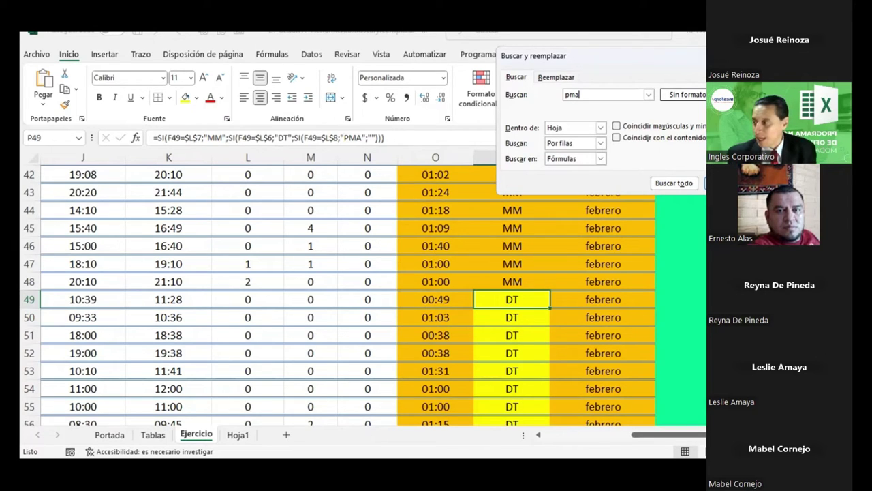
key(alt+Tab)
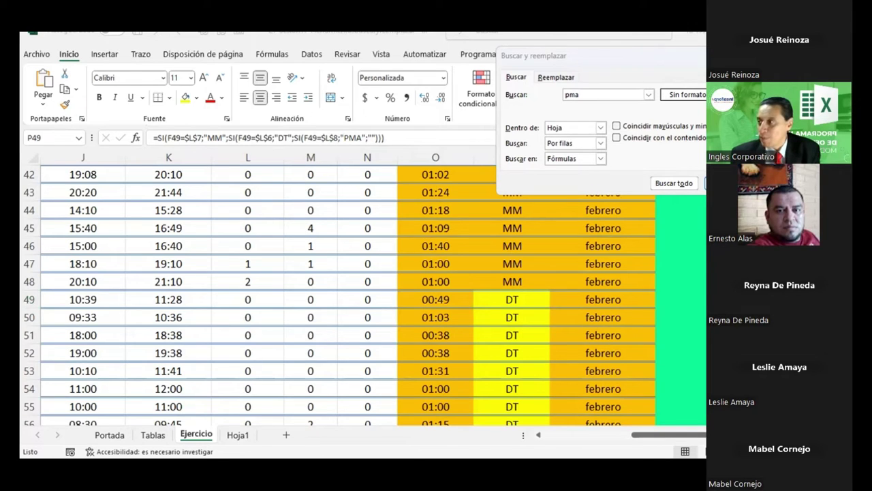
- Keep the search inside Fórmulas and inspect P49's SI formula without changing it
click(601, 158)
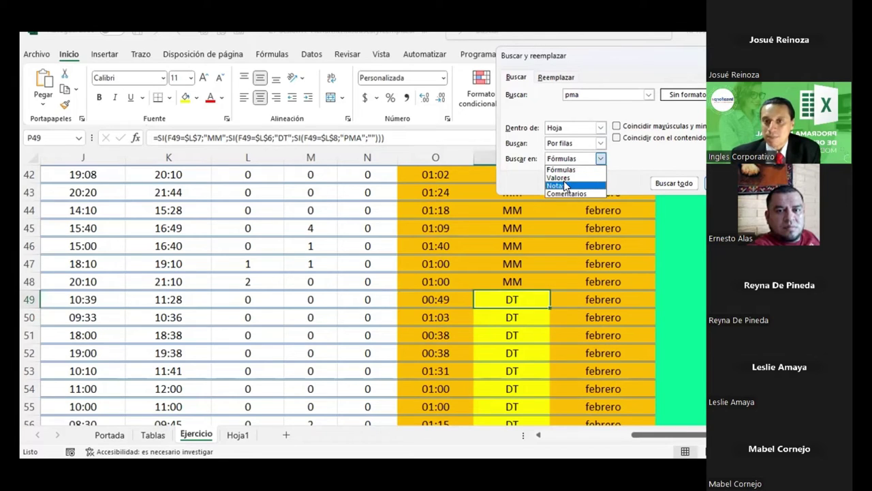
click(534, 175)
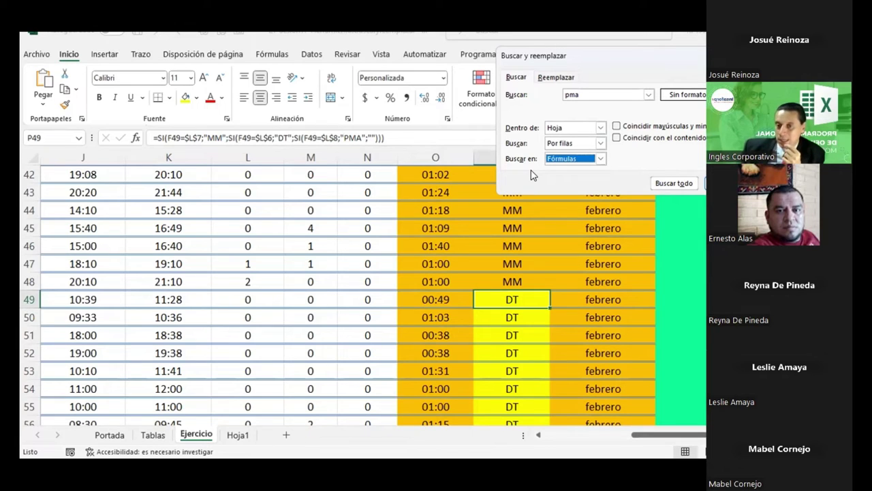
click(29, 299)
scroll(438, 257, down, 2)
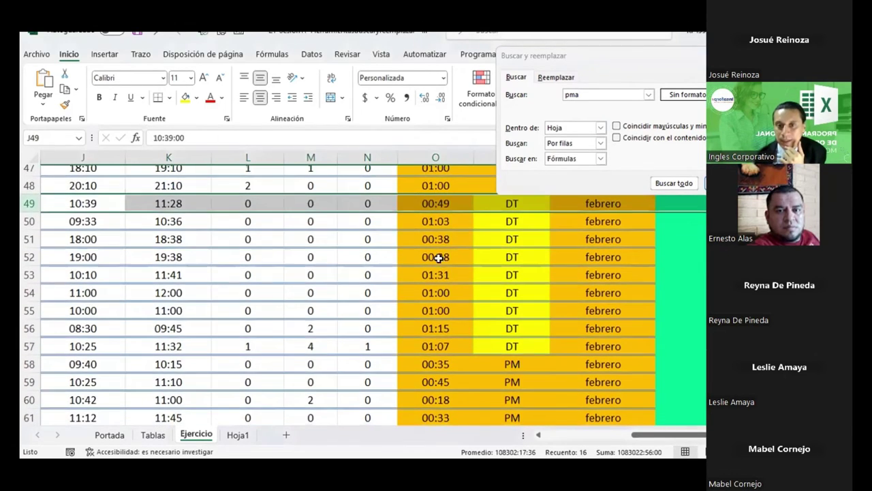
click(484, 200)
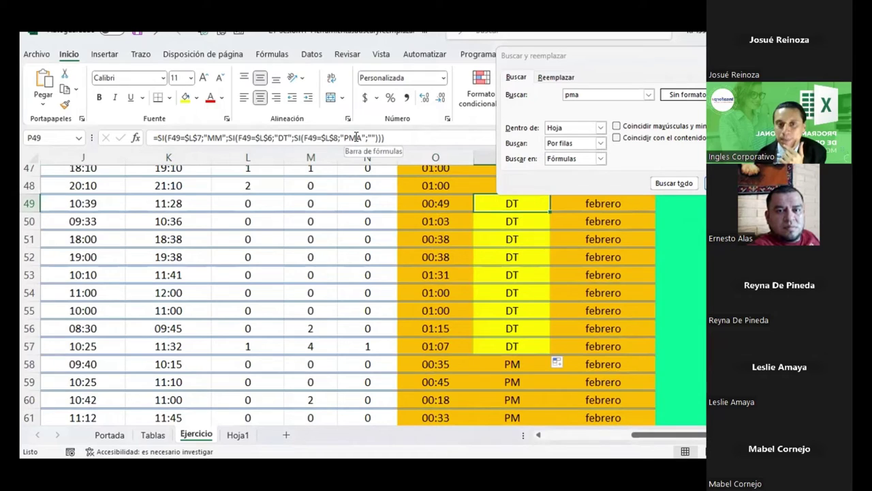
click(355, 137)
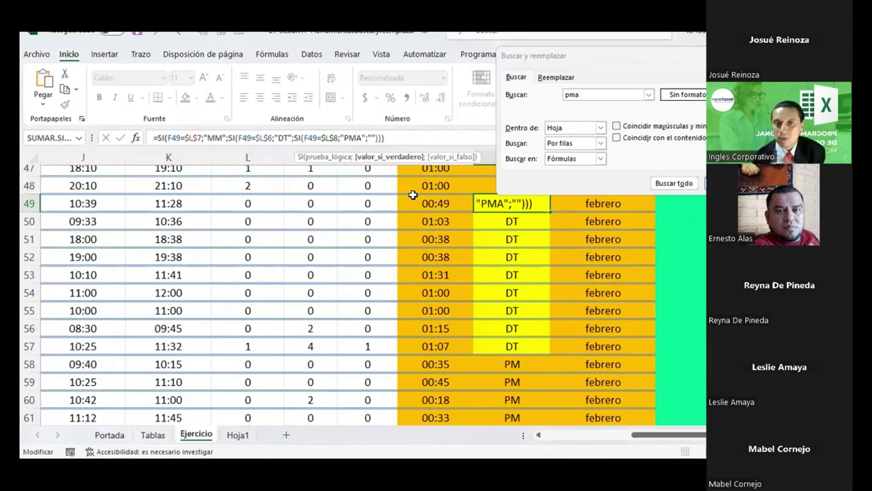
key(Escape)
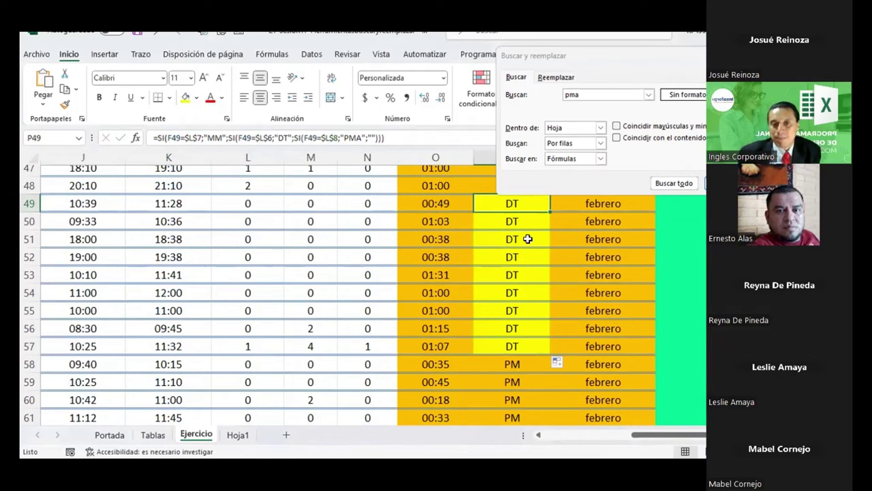
- Fill P49's formula down to P57 and check the copies in P51 and P57
drag(548, 212, 541, 348)
click(486, 220)
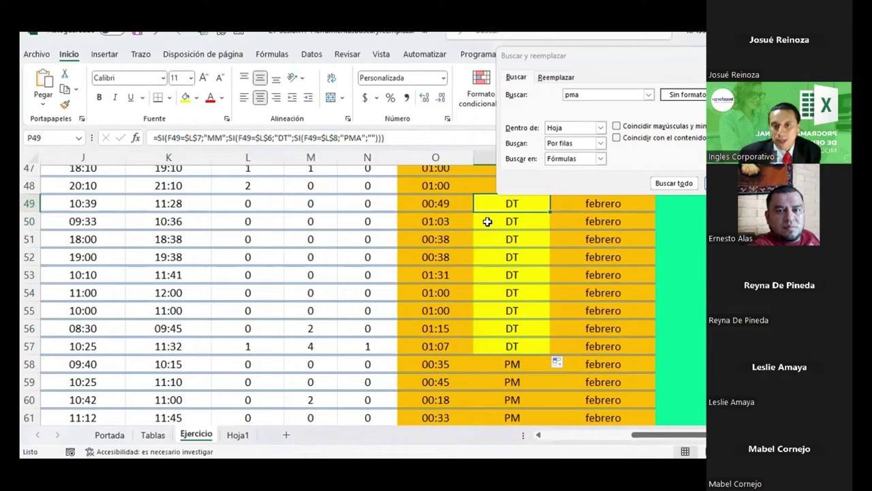
click(486, 240)
click(481, 205)
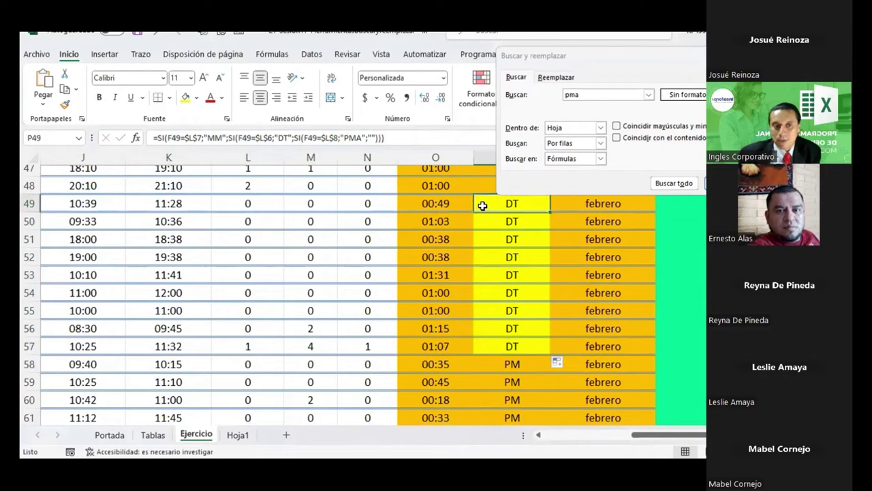
click(487, 345)
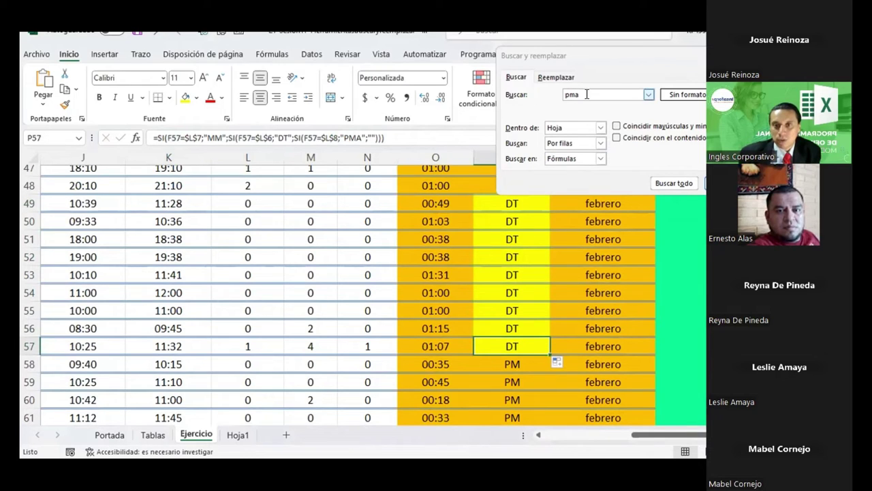
click(560, 94)
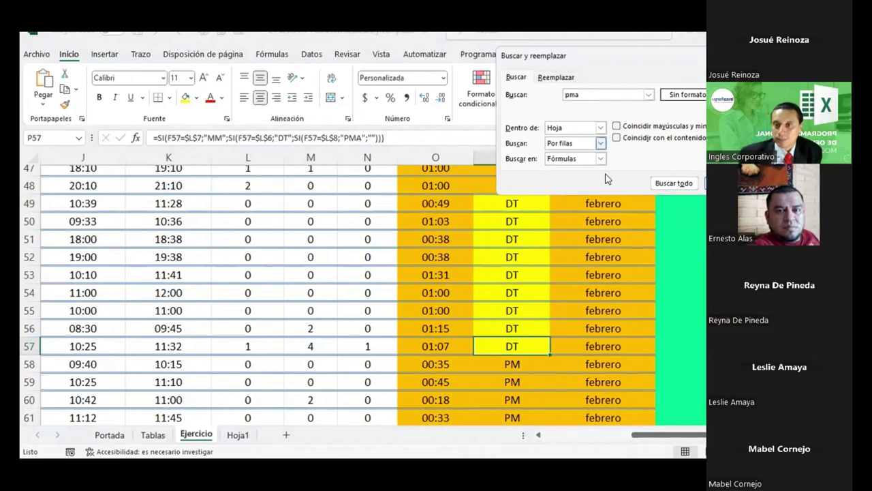
click(653, 256)
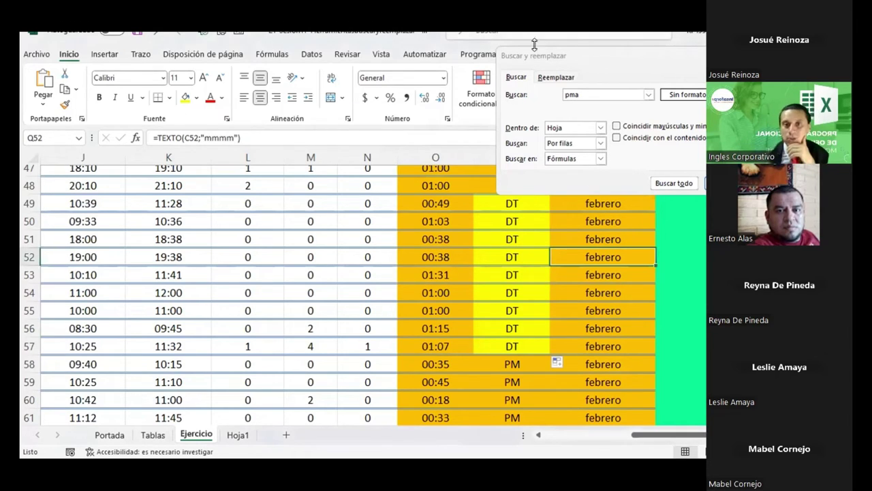
- Move the Find dialog, clear the 'pma' search text, and close it
drag(576, 60, 518, 80)
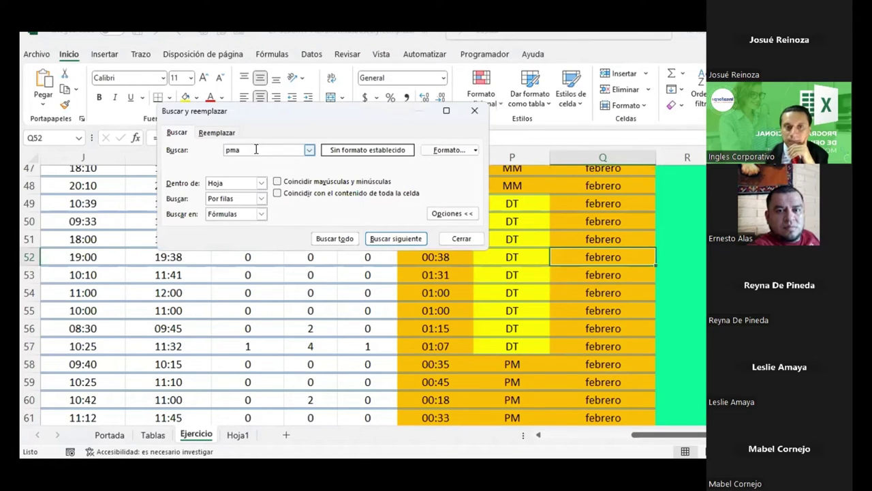
double_click(235, 149)
key(BackSpace)
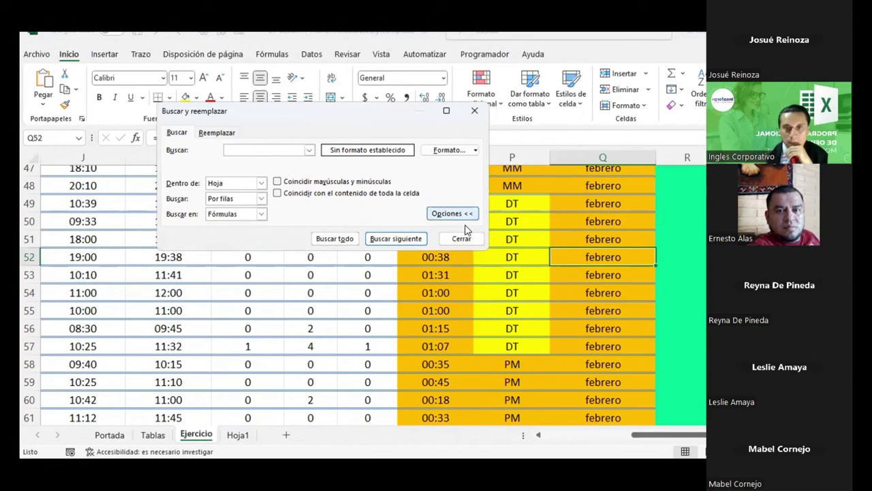
click(461, 239)
- Scroll down to the red-filled G147 showing 150, then back up and select F14
drag(677, 435, 590, 434)
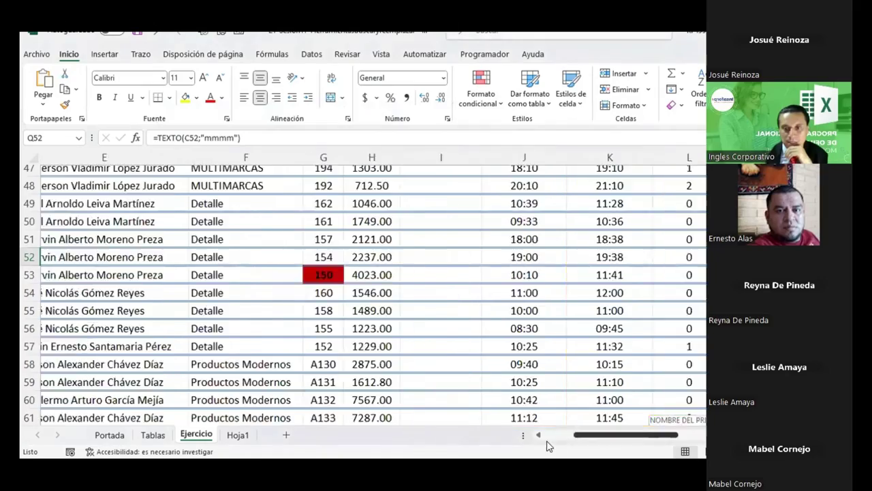
scroll(480, 343, down, 4)
scroll(481, 343, up, 9)
scroll(479, 341, up, 5)
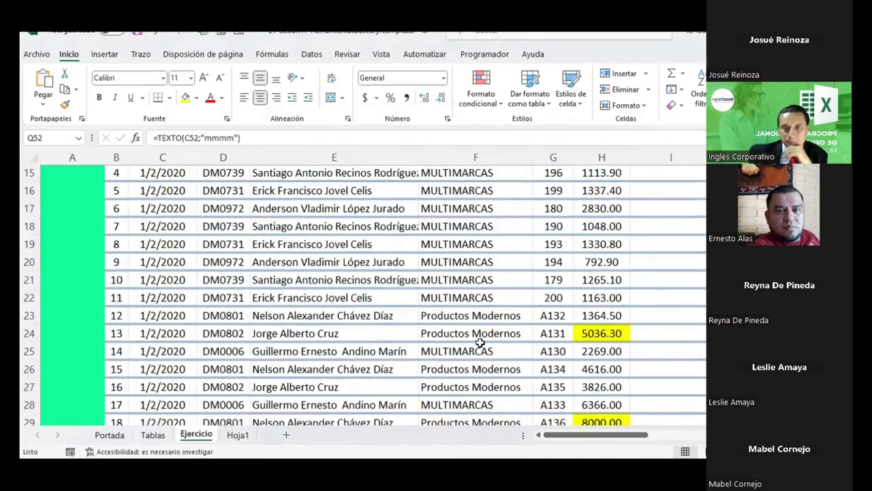
scroll(477, 339, up, 5)
scroll(475, 334, down, 5)
scroll(474, 332, down, 9)
scroll(473, 332, down, 4)
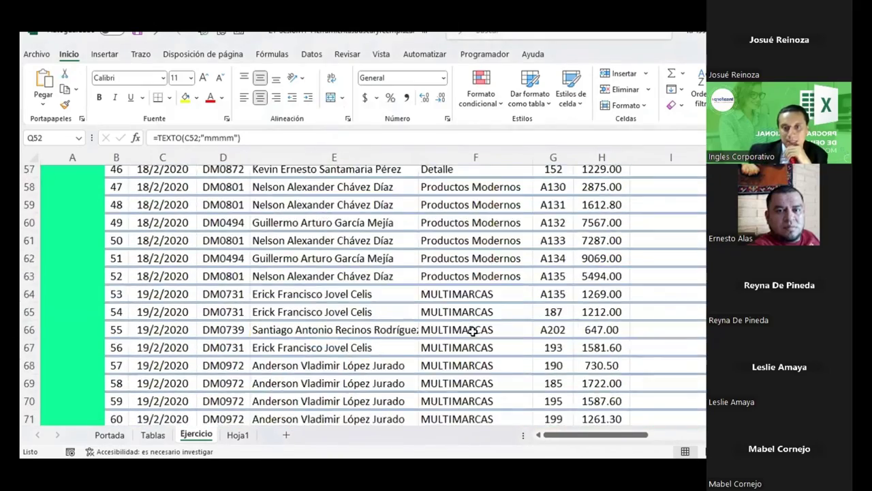
scroll(472, 332, down, 4)
scroll(473, 331, down, 9)
scroll(473, 332, down, 7)
scroll(472, 331, down, 6)
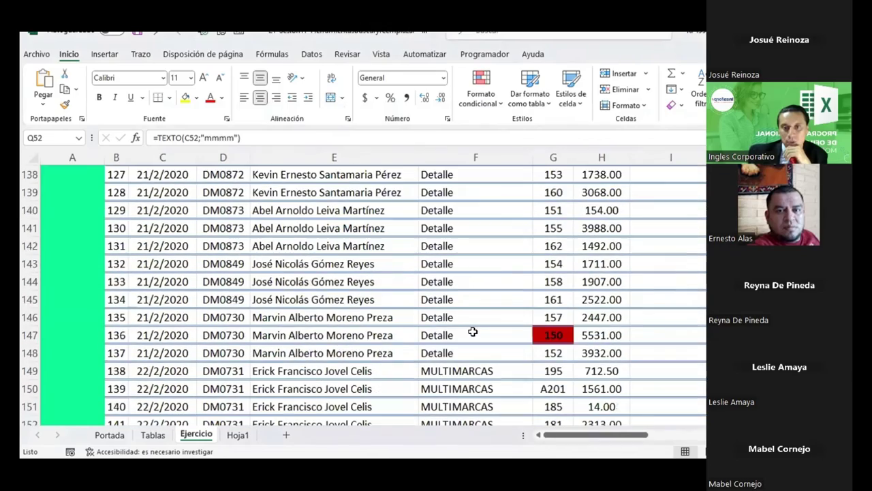
click(538, 337)
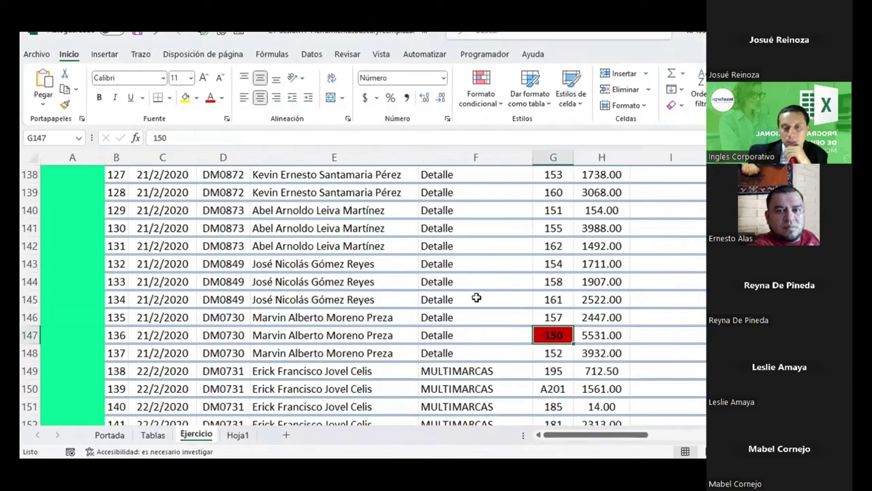
scroll(513, 319, up, 4)
scroll(513, 319, up, 12)
scroll(511, 318, up, 10)
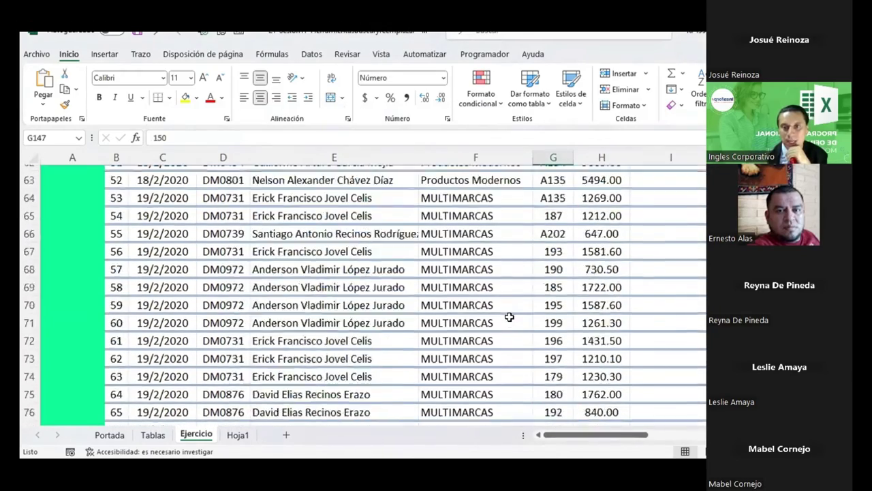
scroll(510, 316, up, 7)
scroll(510, 316, up, 7)
scroll(509, 317, up, 3)
click(509, 315)
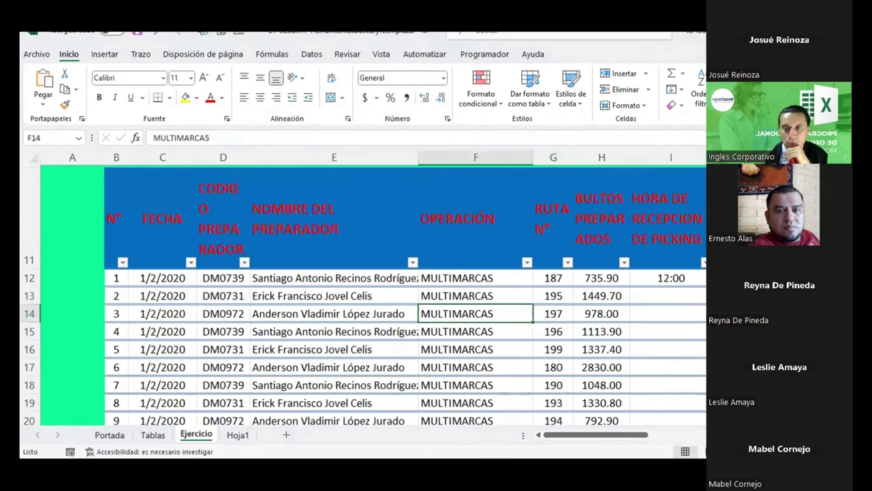
- Reopen Find with Ctrl+B, search within Valores, and set the search format to dark red fill
key(ctrl+b)
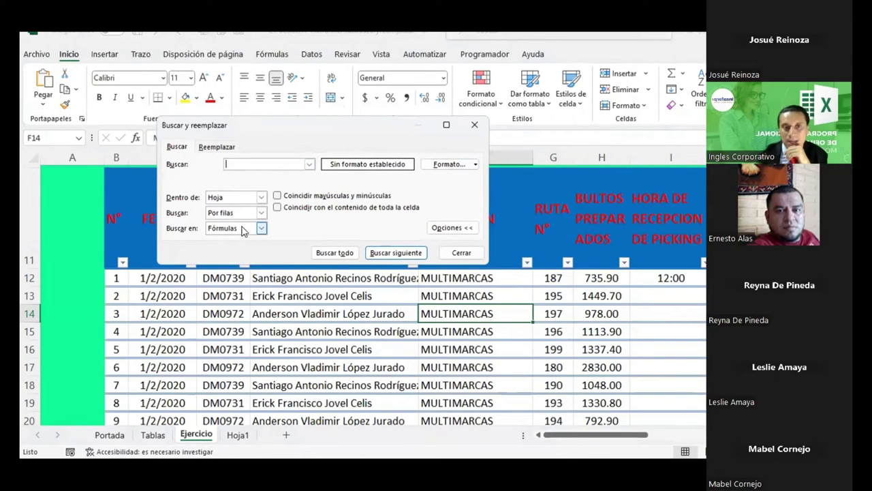
click(262, 228)
click(228, 246)
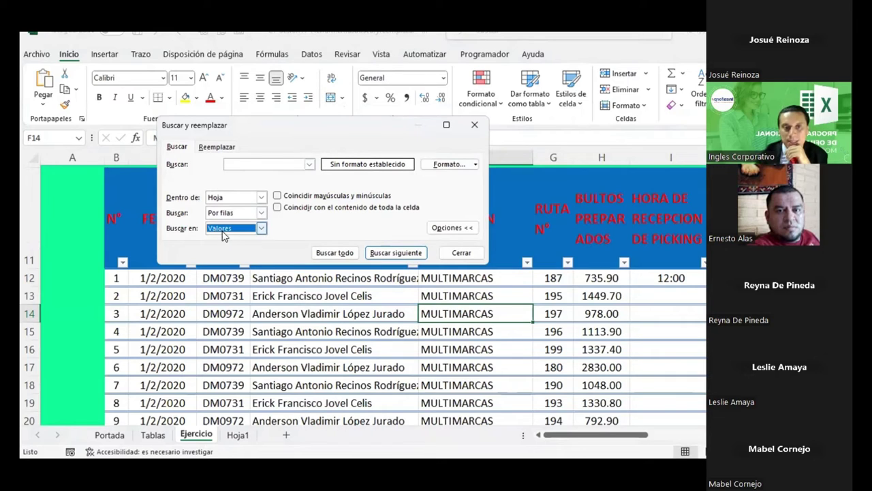
click(449, 164)
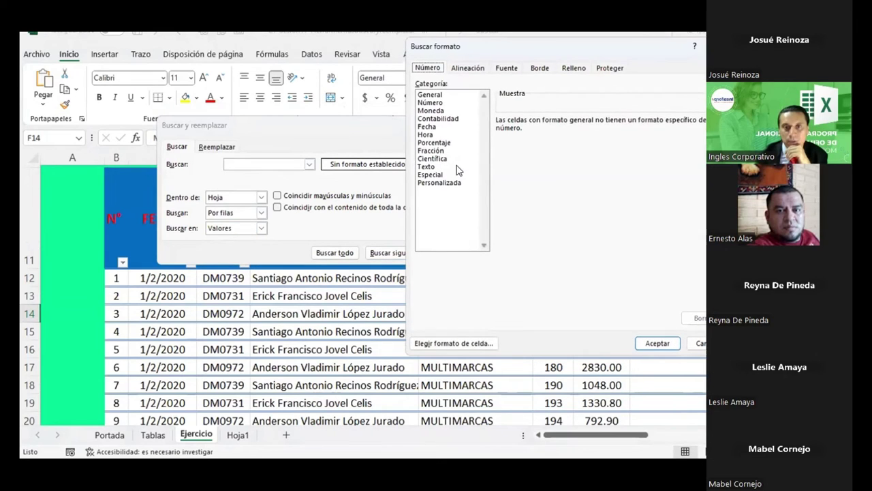
click(576, 68)
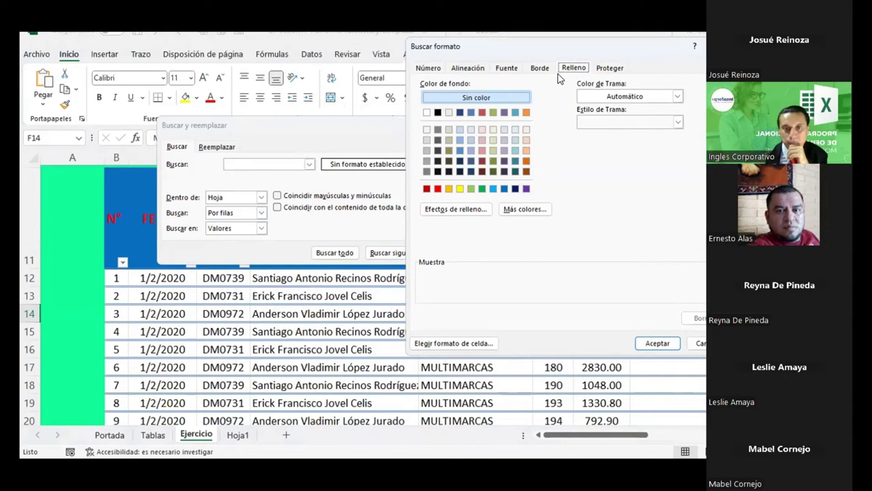
click(426, 189)
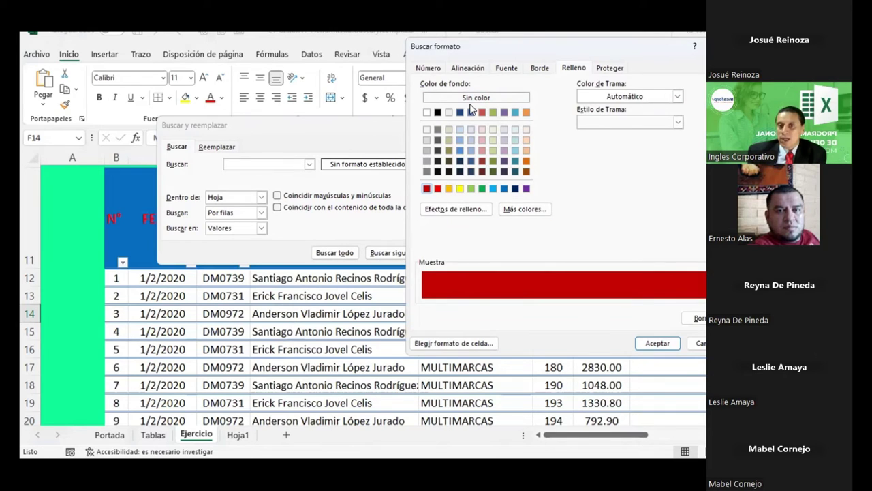
- Try brightening the red to #FF2525 in the custom colour picker, then cancel it
click(523, 210)
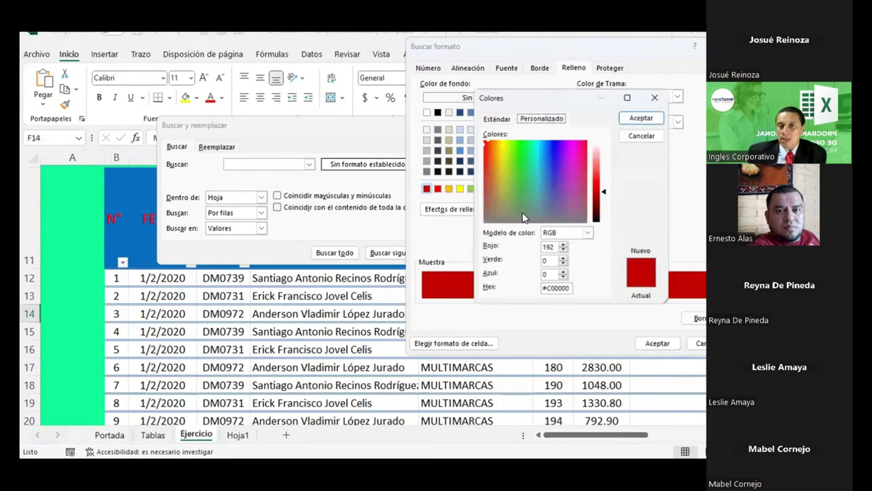
click(605, 196)
drag(607, 194, 601, 180)
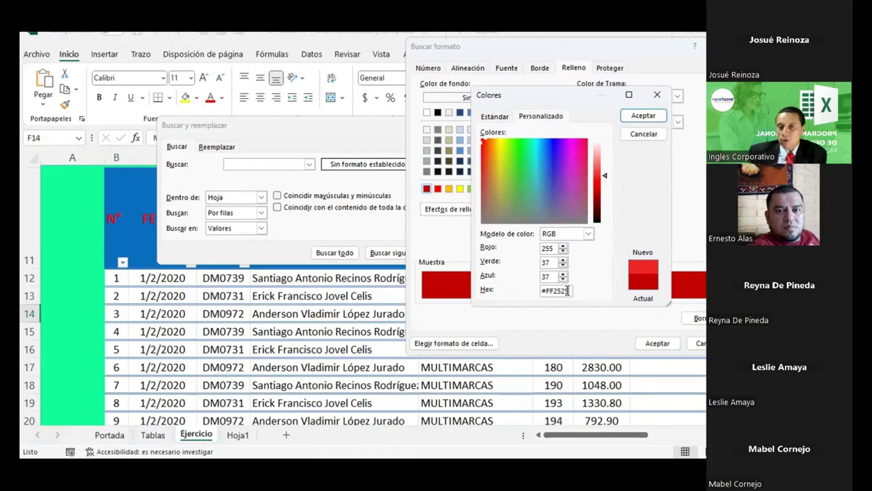
drag(571, 290, 533, 288)
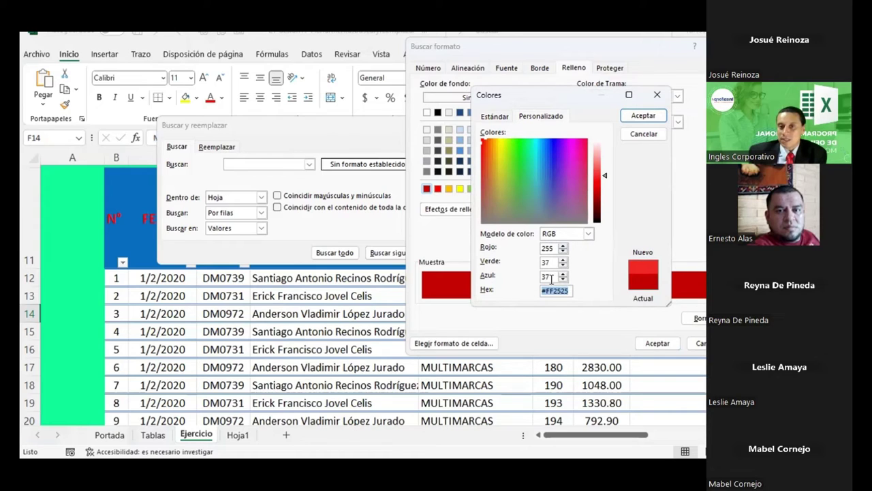
click(546, 235)
click(547, 242)
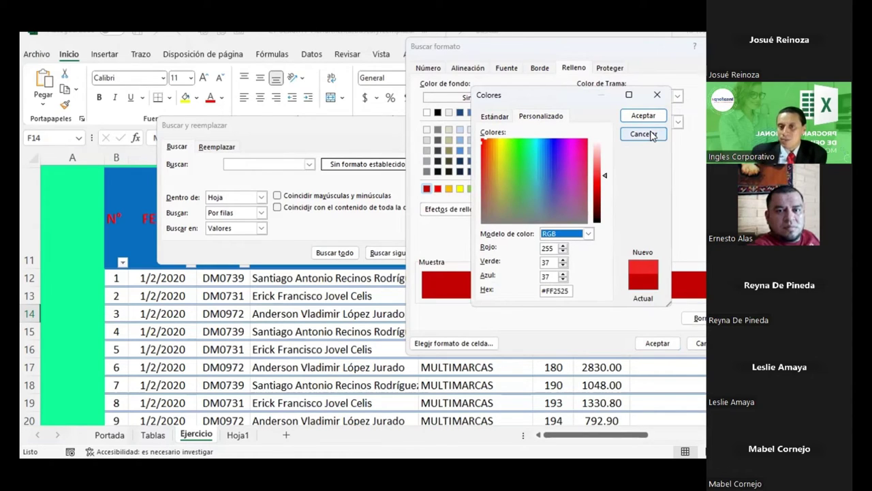
click(643, 134)
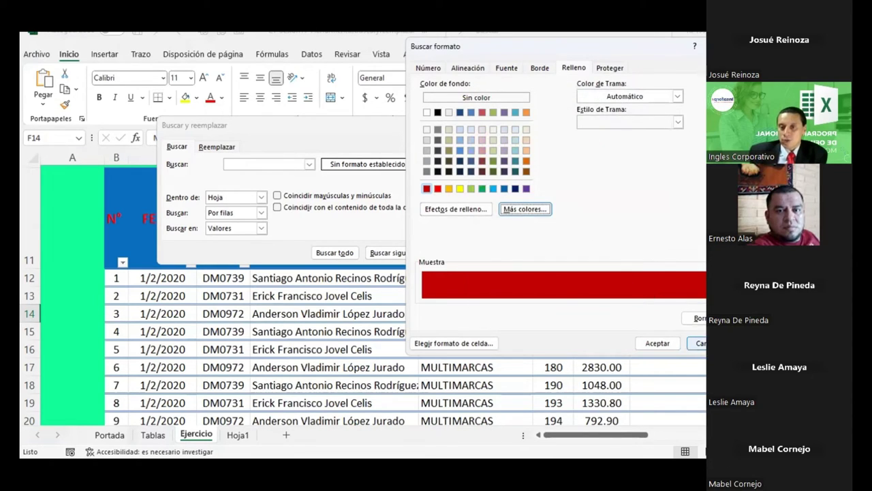
- Confirm dark red fill as the format, step through the red-filled cells in row 2, and close Find
click(657, 342)
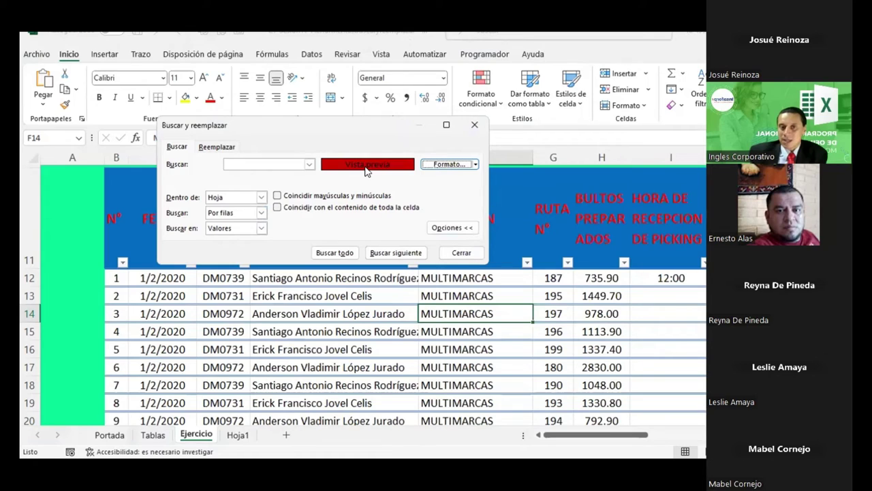
click(388, 253)
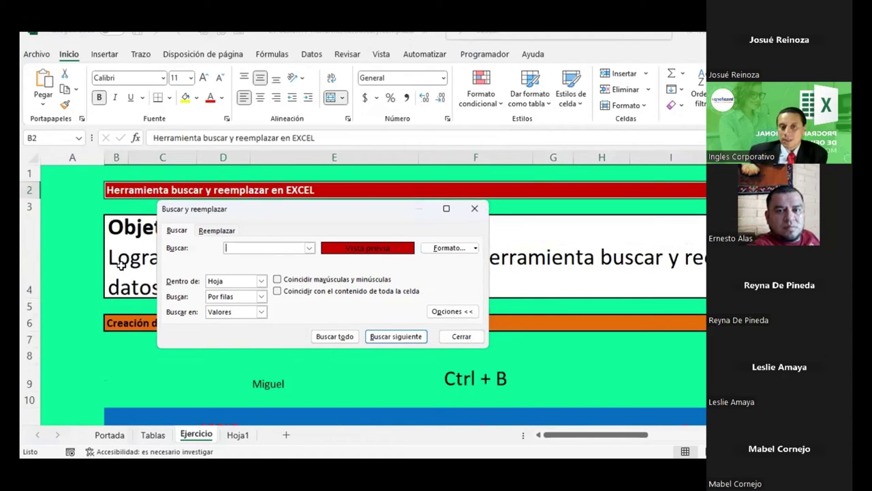
click(383, 335)
click(381, 334)
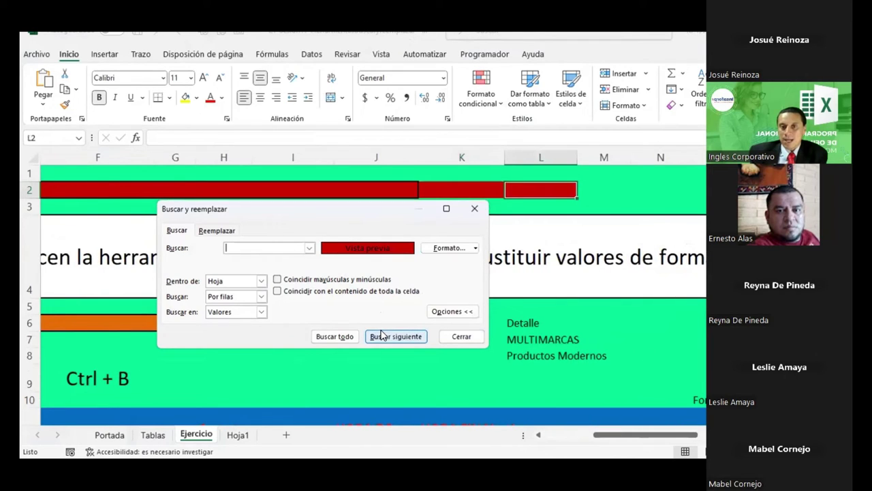
click(382, 335)
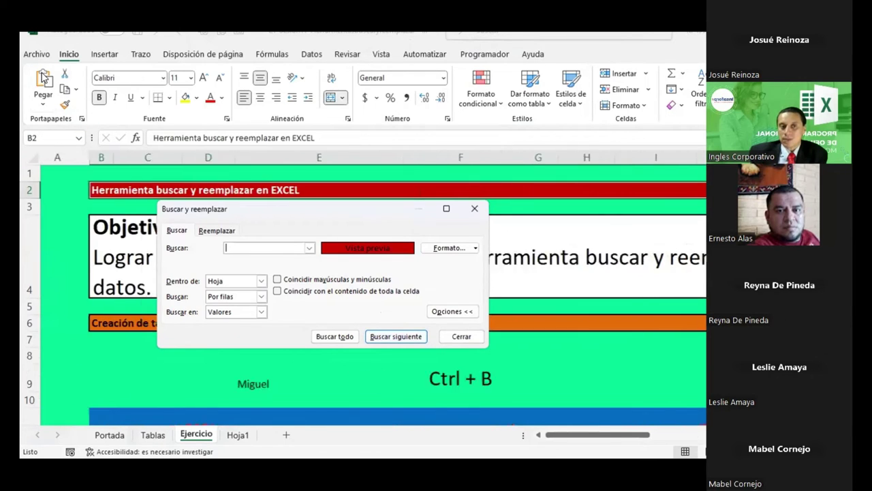
click(461, 336)
- Fill cell G60 (A132) with blue, correcting an initial yellow fill
scroll(453, 330, down, 7)
scroll(454, 330, down, 8)
scroll(454, 331, down, 7)
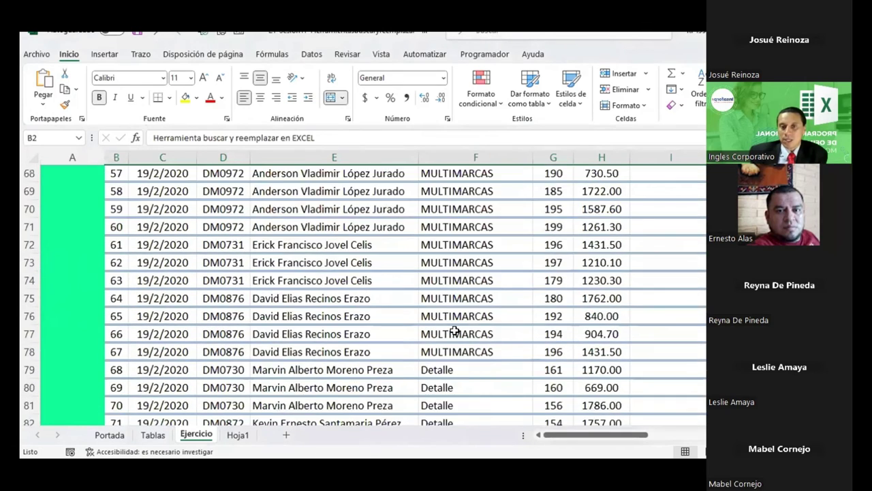
scroll(453, 330, up, 5)
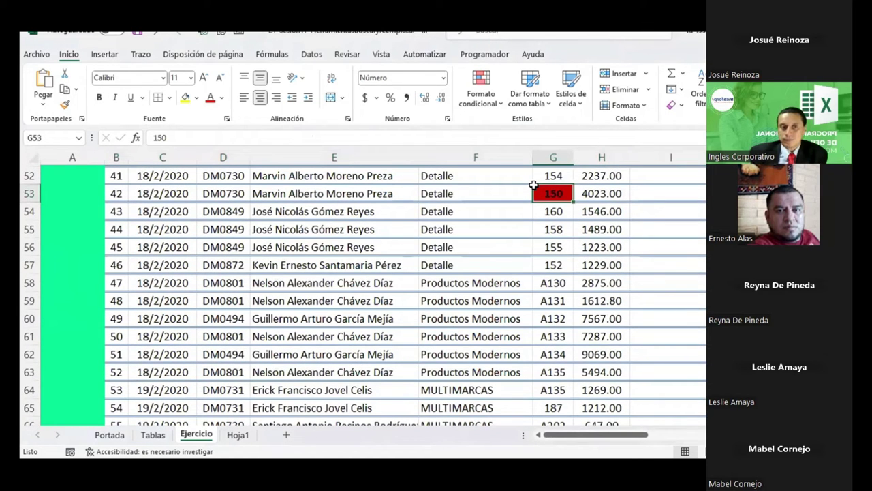
click(560, 318)
click(197, 98)
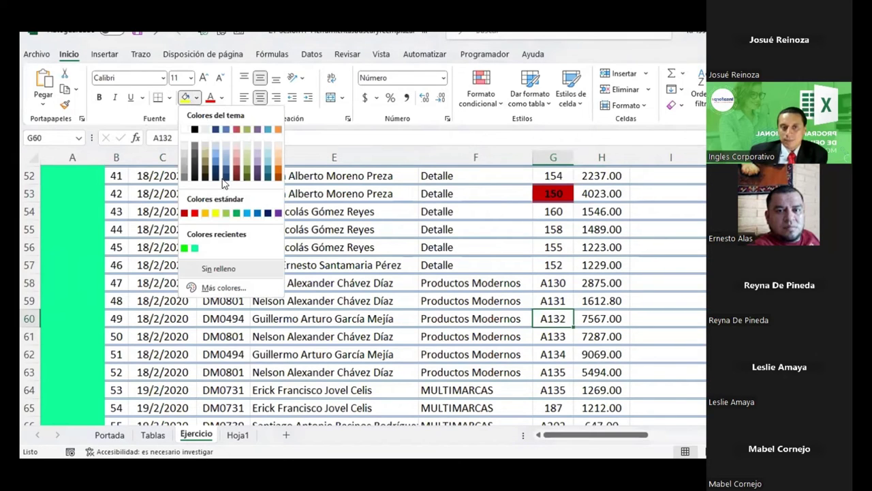
click(215, 213)
scroll(341, 272, down, 2)
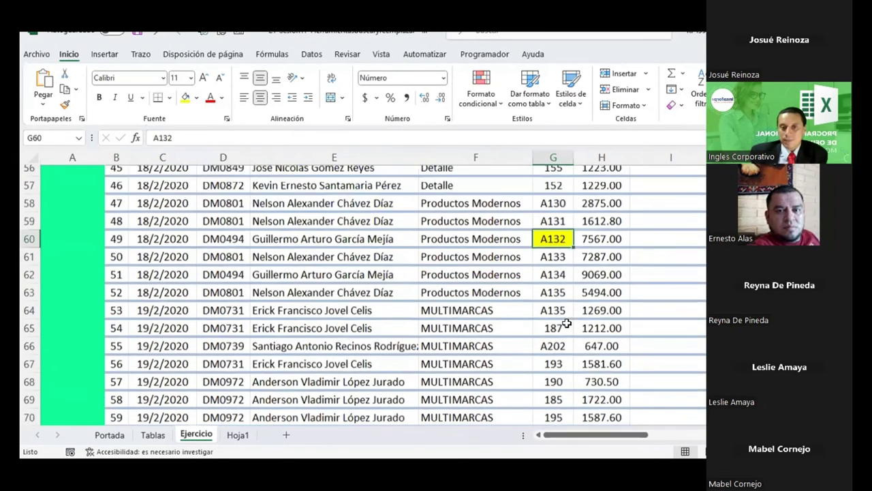
scroll(340, 272, up, 1)
click(196, 97)
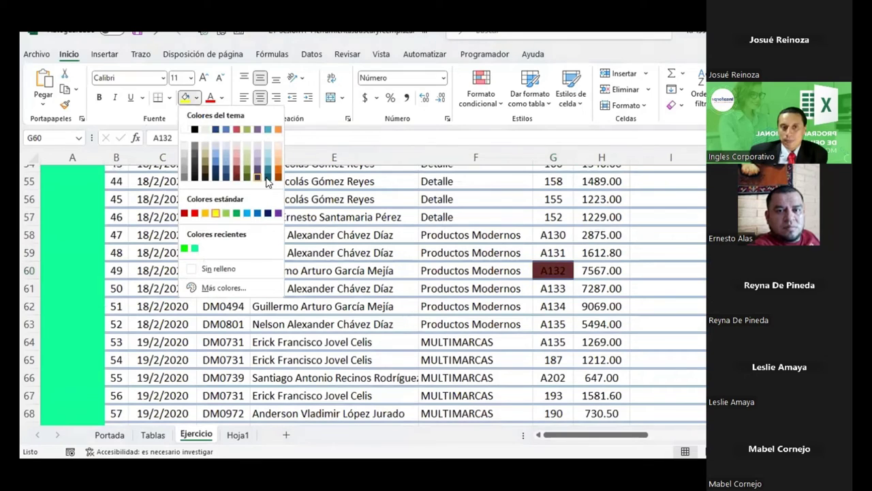
click(258, 213)
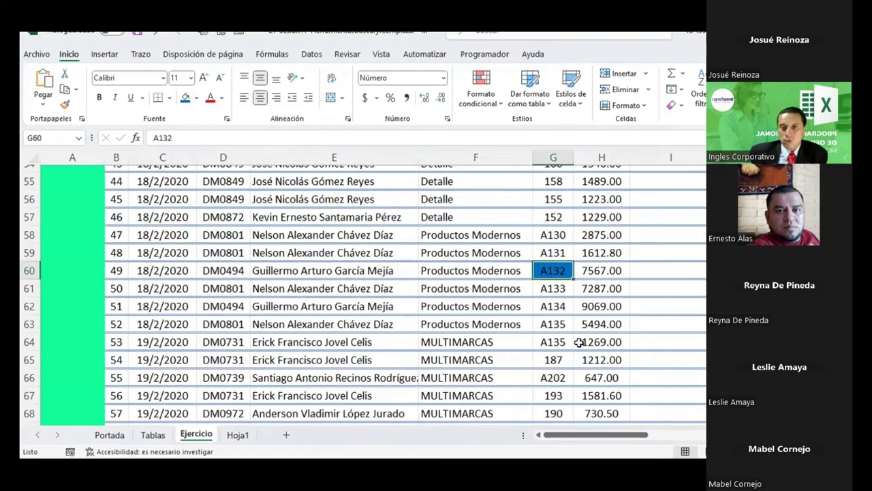
- Apply the same blue fill to G73 (197), G81 (156) and G92 (A133)
scroll(574, 357, down, 3)
click(558, 358)
click(185, 97)
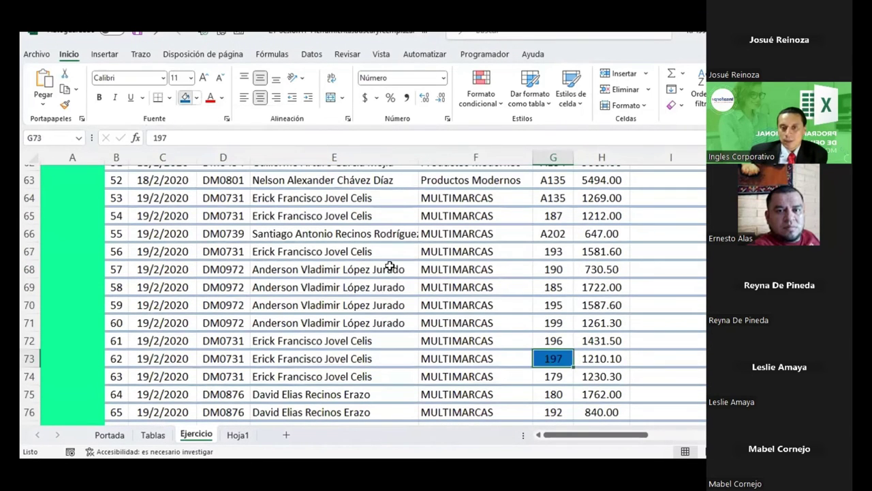
scroll(559, 341, down, 4)
click(554, 308)
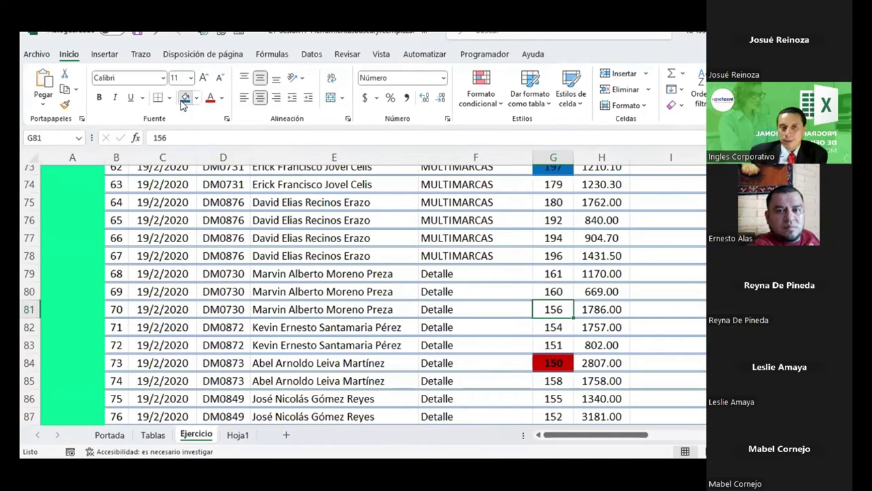
click(186, 98)
scroll(565, 365, down, 3)
click(559, 361)
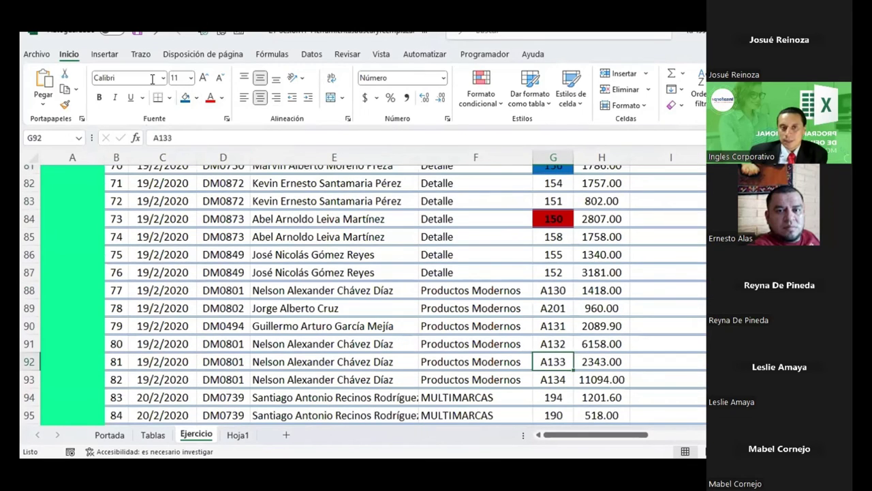
click(186, 98)
scroll(266, 211, up, 14)
scroll(253, 199, up, 12)
scroll(273, 191, up, 2)
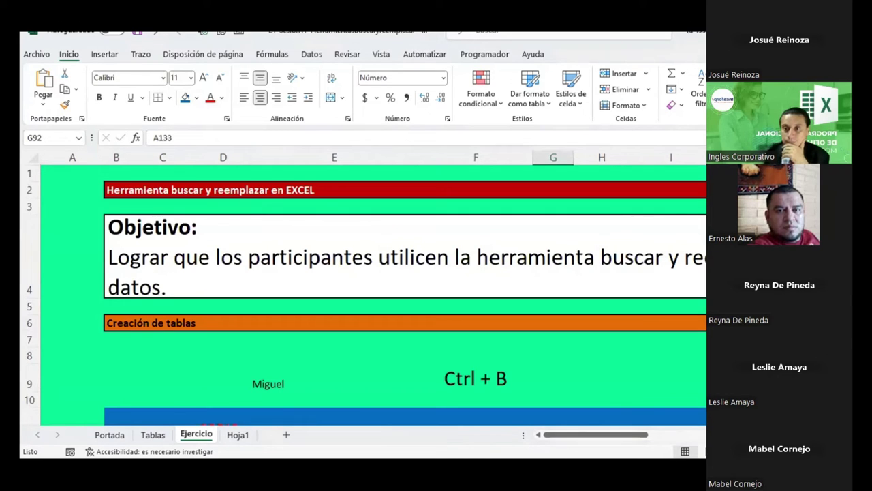
- Back out of the search and fill menus unchanged, then select cell F29 near the table top
key(ctrl+b)
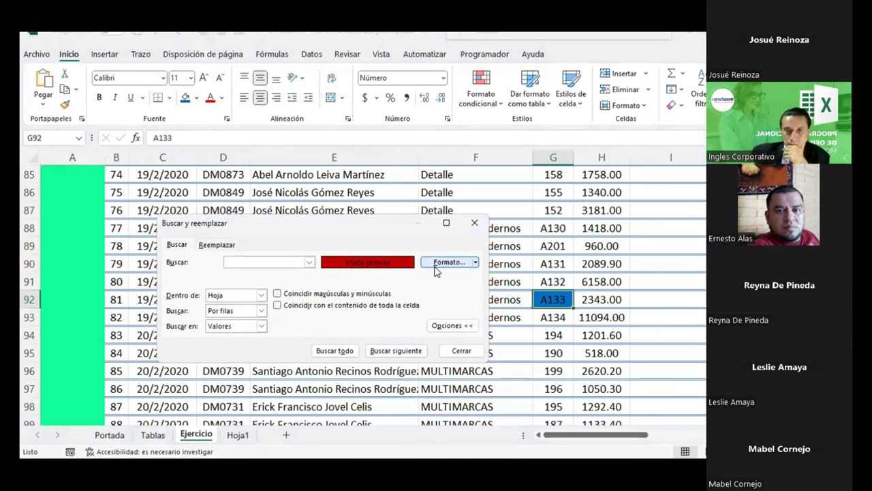
click(443, 263)
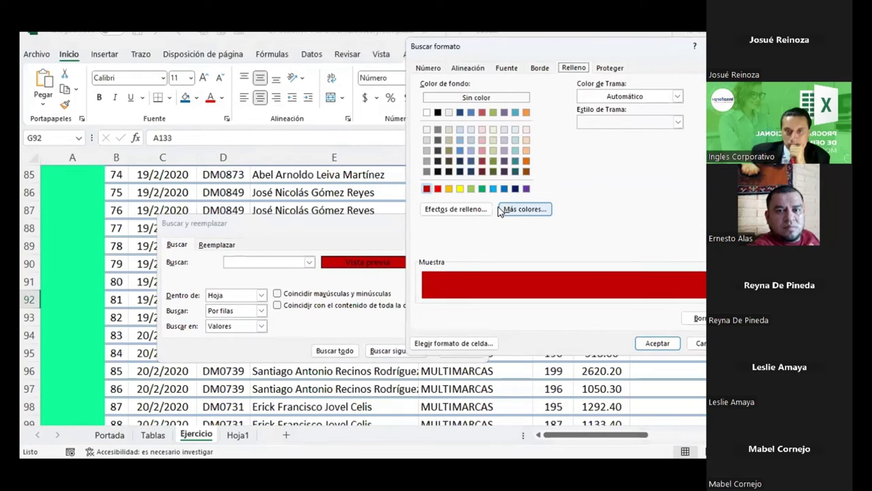
click(695, 343)
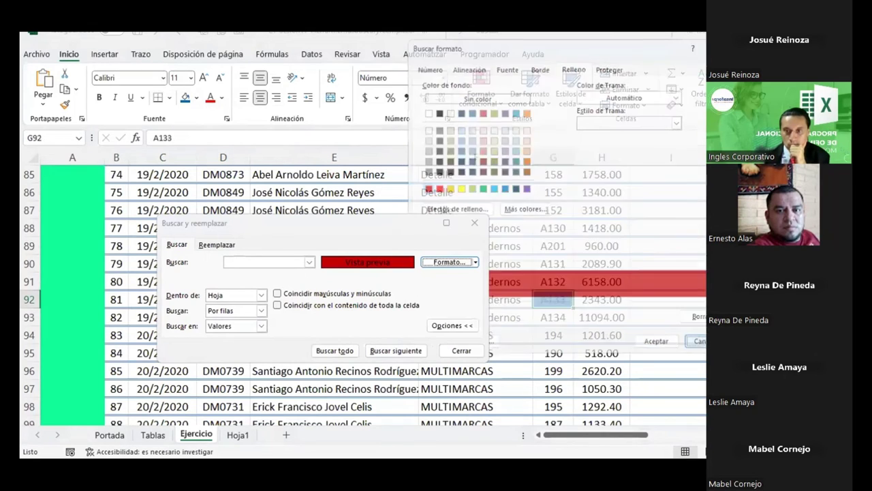
click(474, 222)
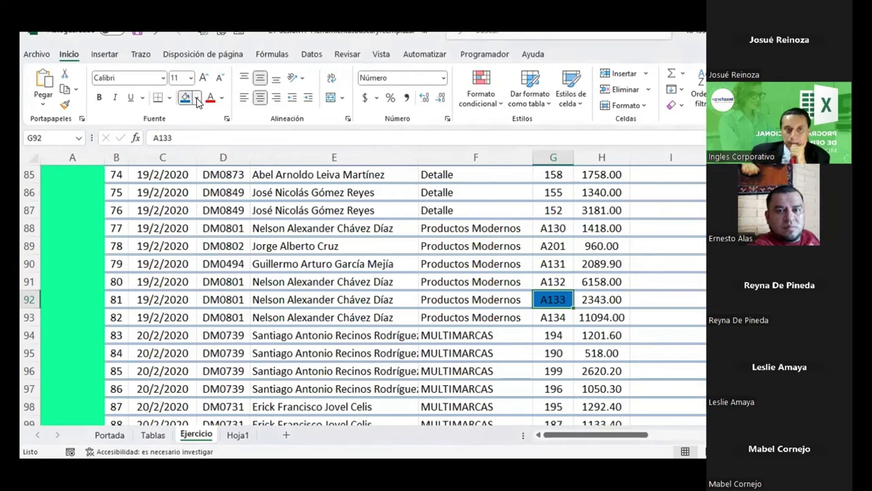
click(197, 98)
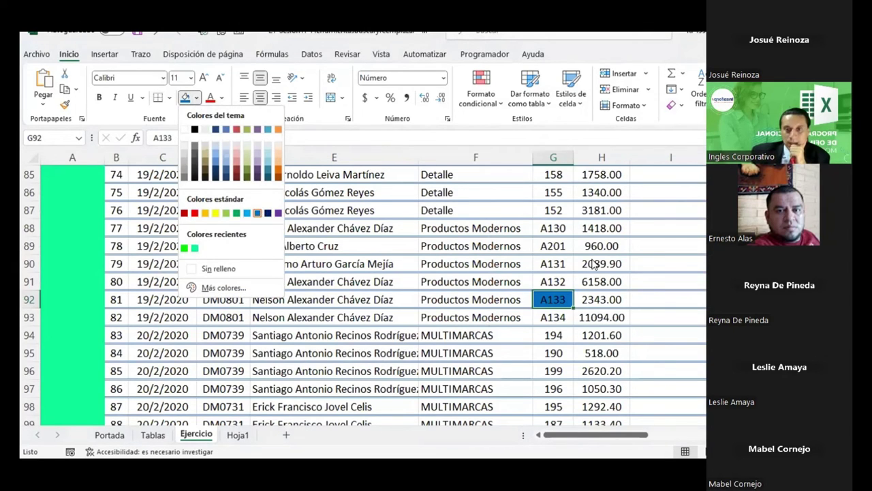
click(258, 214)
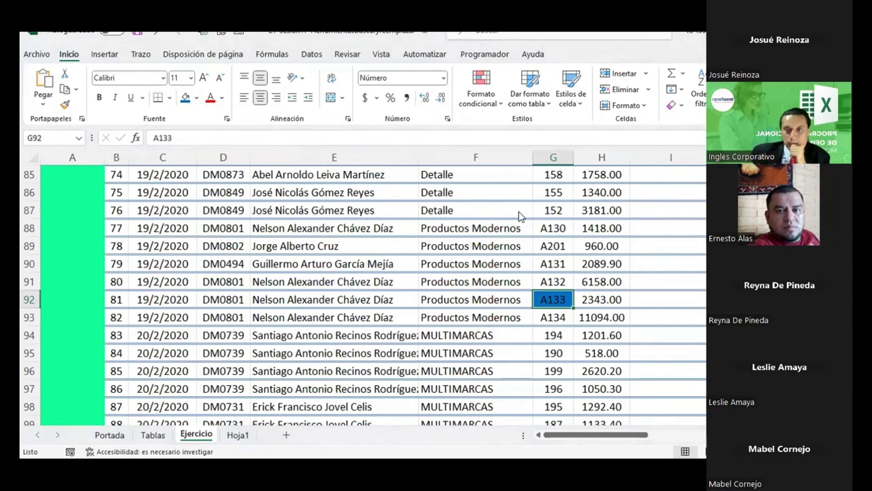
click(498, 194)
scroll(498, 193, up, 13)
scroll(498, 193, up, 6)
click(477, 184)
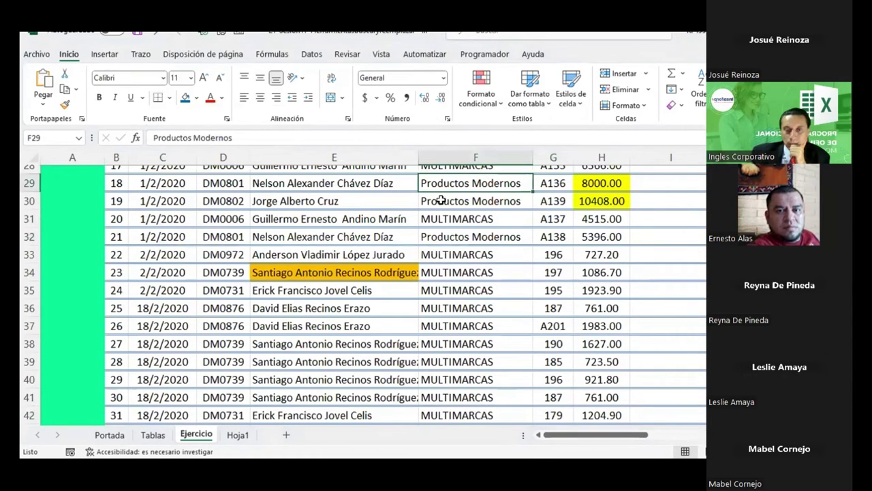
- Search for blue-filled cells and step through the first matches, G60 and G73
key(ctrl+b)
click(442, 276)
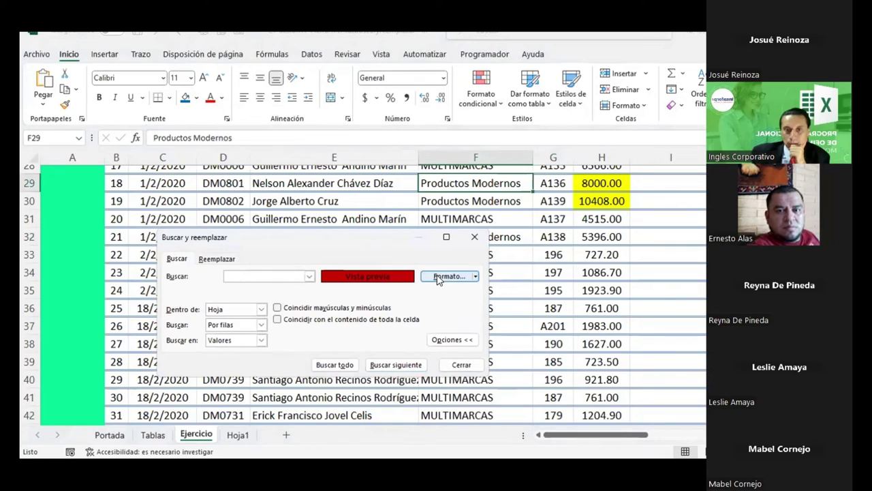
click(504, 189)
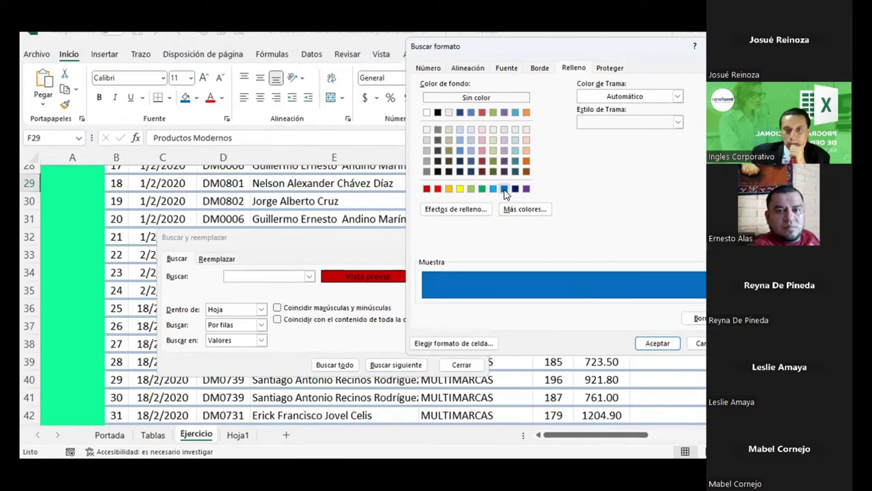
click(657, 343)
click(374, 366)
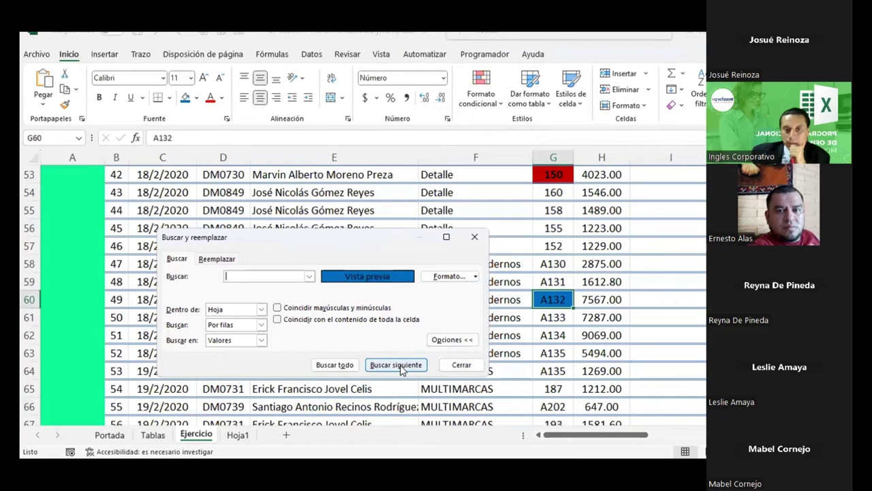
click(396, 364)
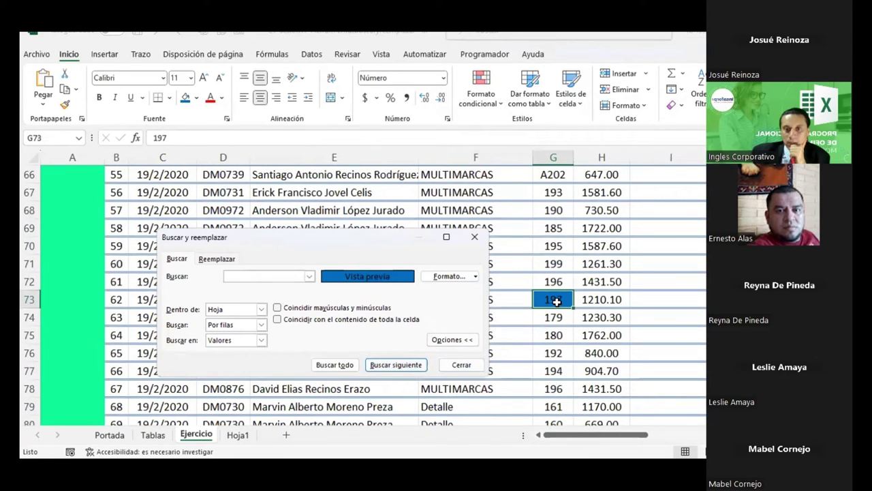
key(Return)
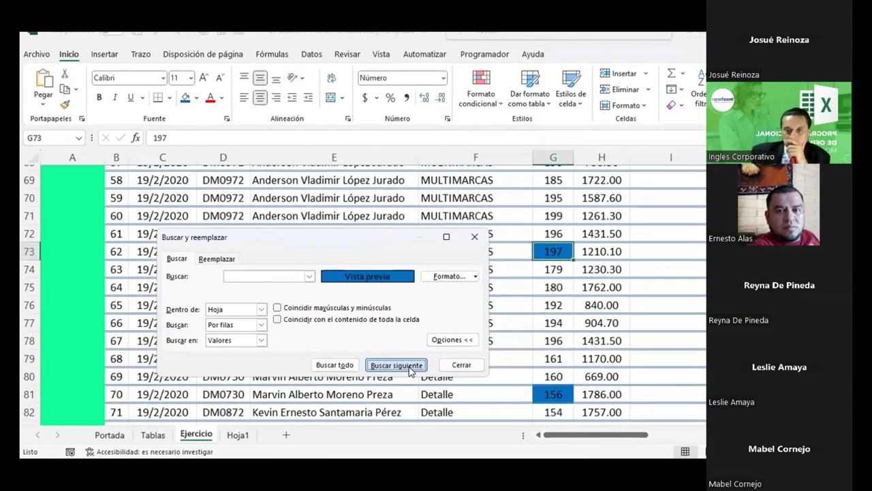
- List all 20 blue-filled cells and check the B11, C11 and HORA FINAL DE PREPARACION headers
click(335, 364)
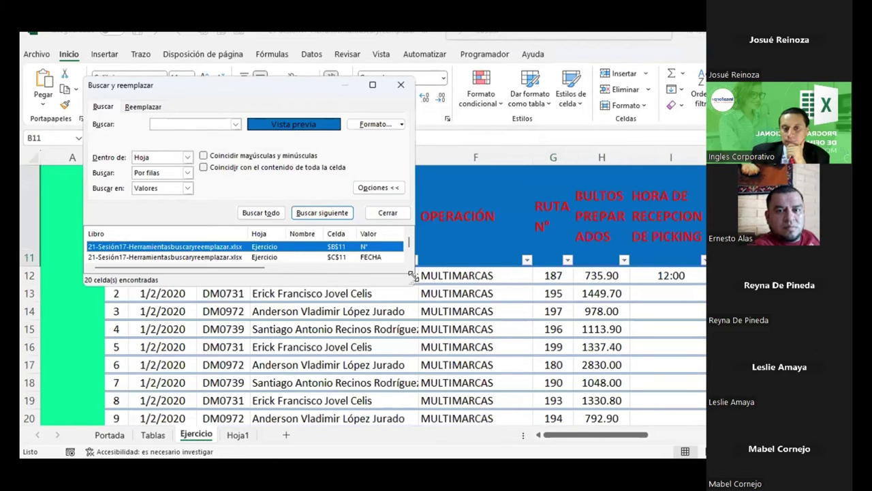
drag(412, 276, 704, 448)
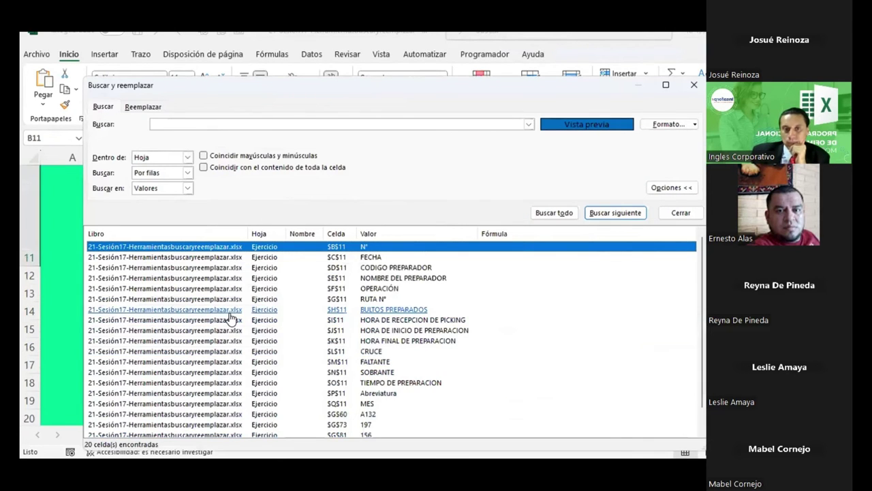
click(387, 246)
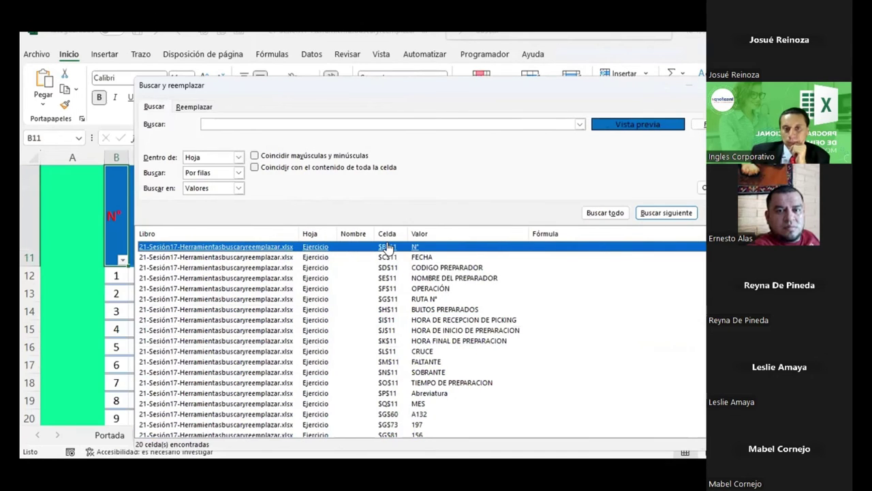
click(387, 257)
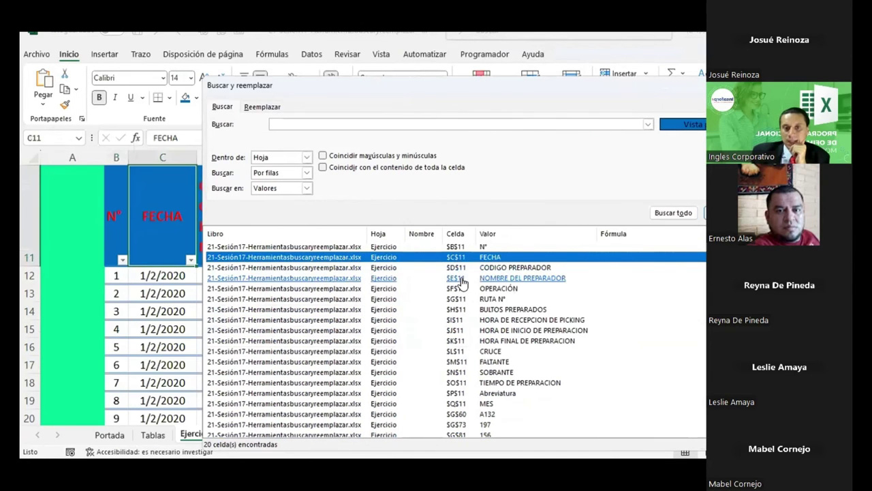
click(463, 342)
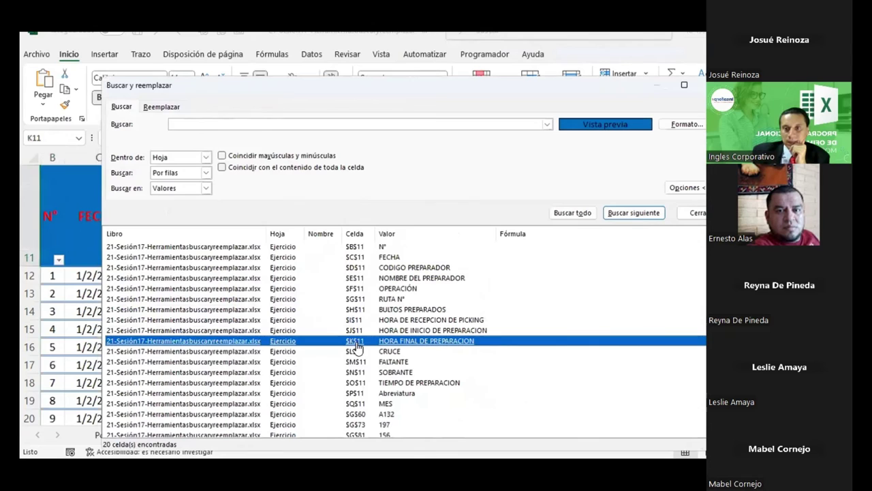
- Step down the results to A132 in G60 and A133 in G92, then move the dialog lower
click(353, 396)
scroll(355, 392, down, 1)
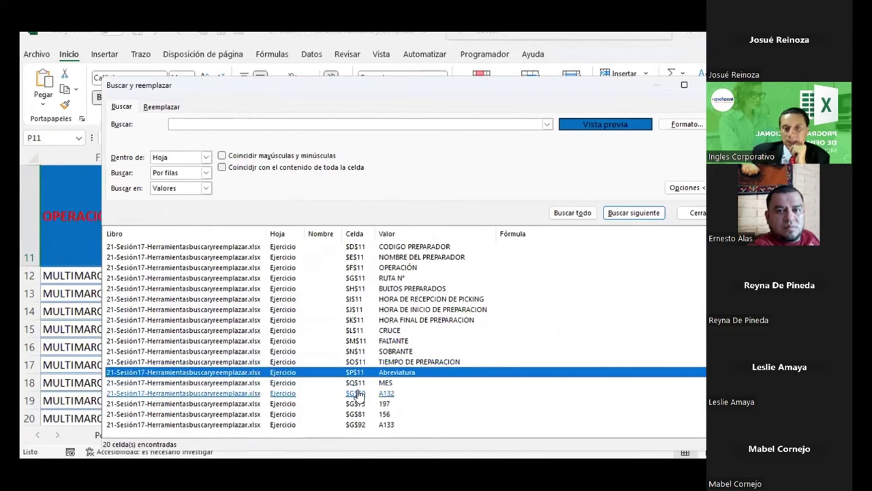
click(359, 394)
click(355, 355)
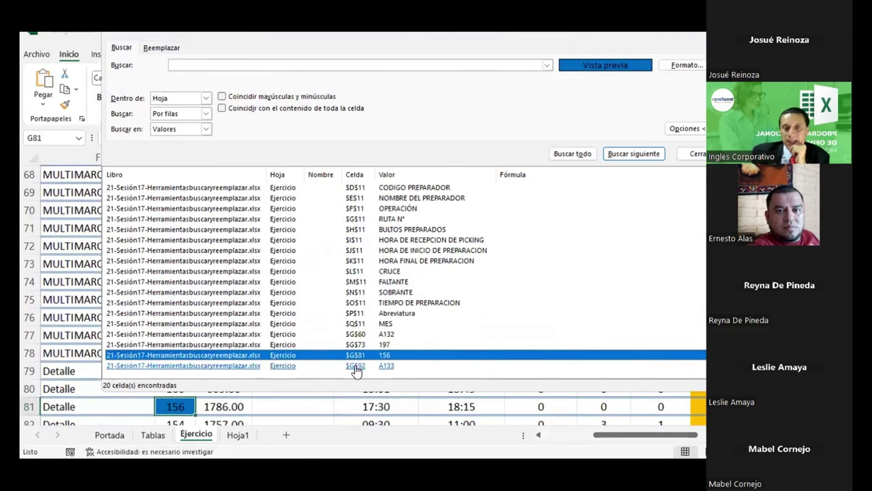
click(356, 366)
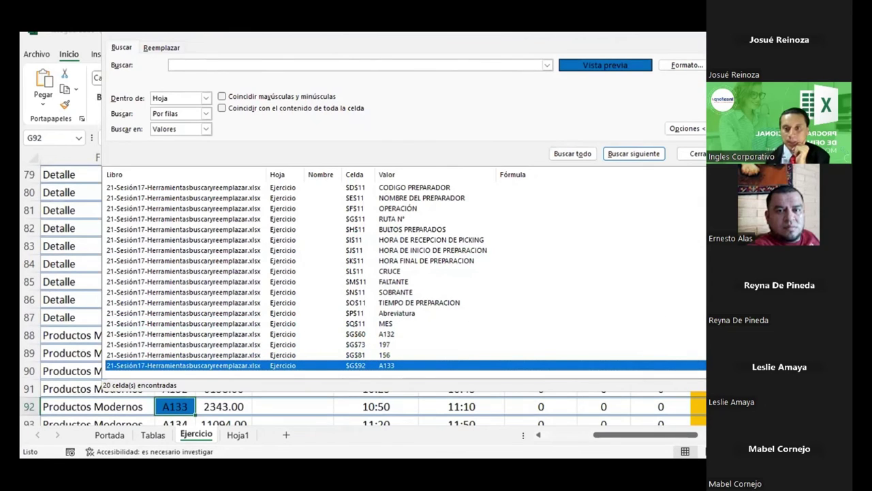
drag(463, 54, 457, 112)
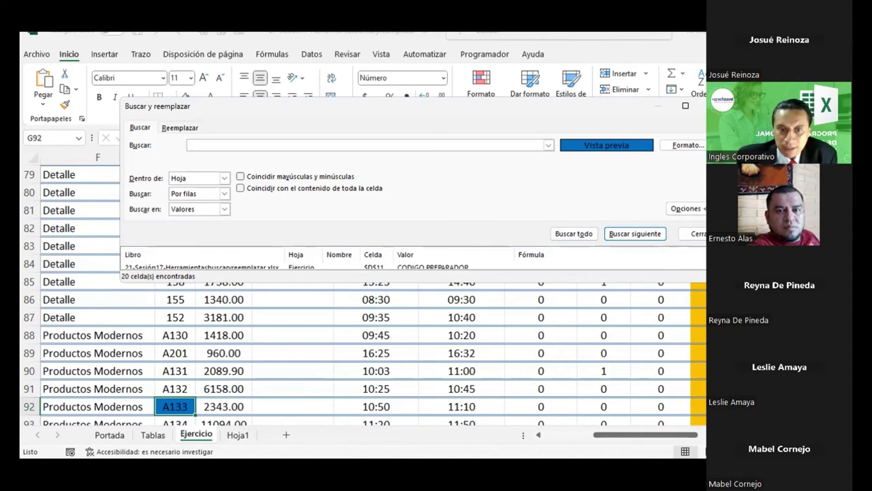
- Close the results list and reopen Find and Replace on the Buscar tab
click(526, 233)
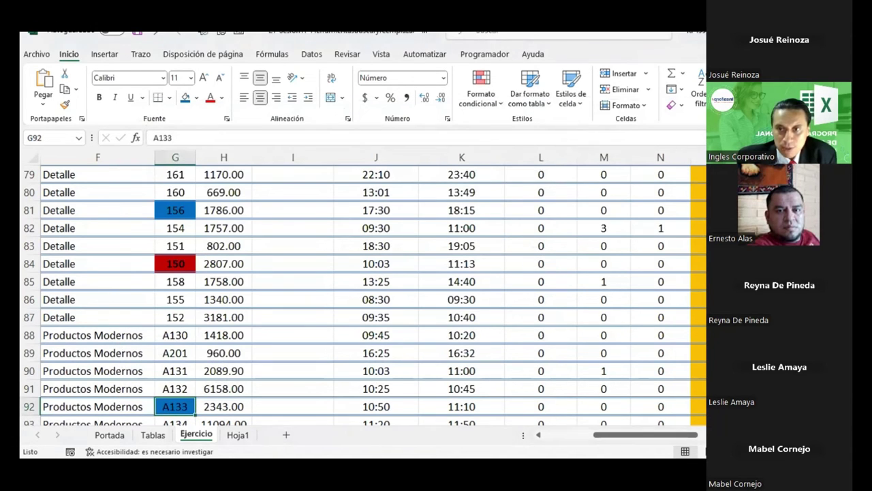
key(ctrl+b)
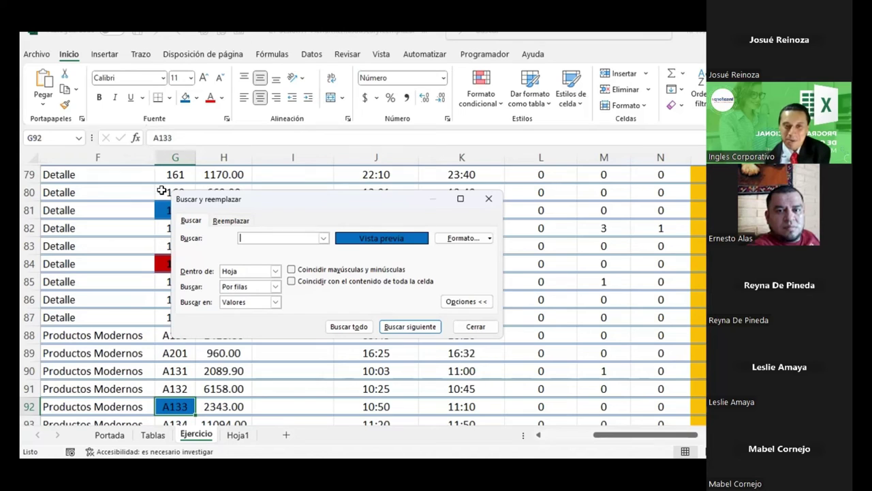
- On the Reemplazar tab, set Buscar en to Fórmulas and Buscar to Por filas
click(228, 221)
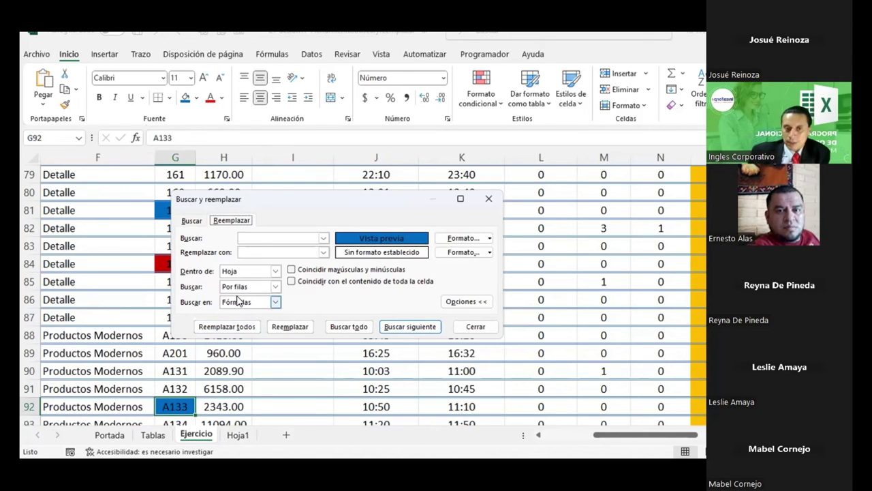
click(234, 304)
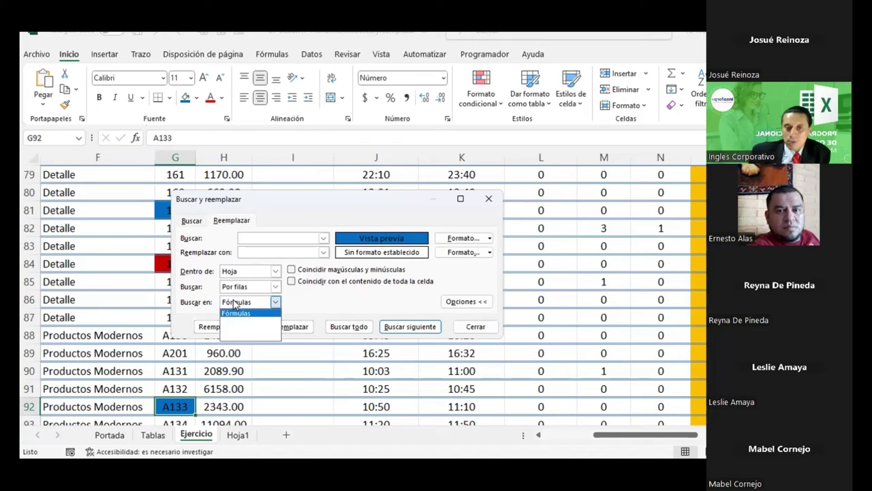
click(235, 314)
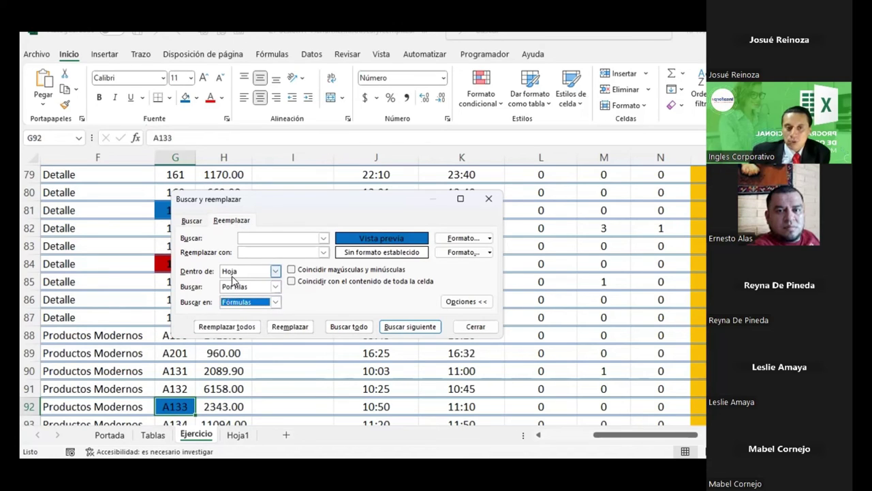
click(235, 286)
click(235, 301)
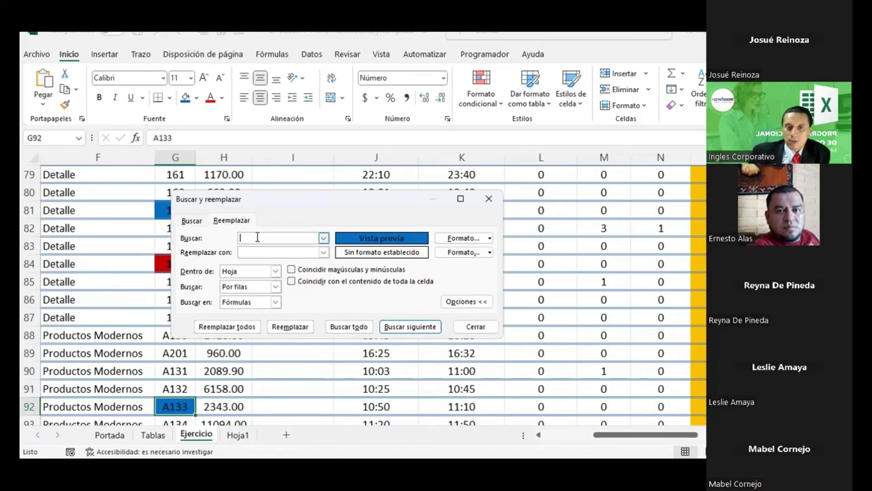
click(246, 302)
click(239, 312)
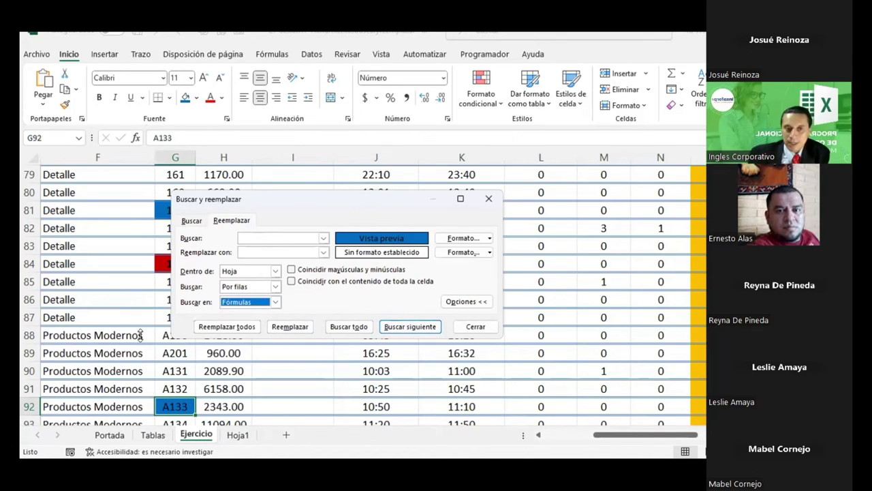
click(102, 318)
drag(652, 442, 595, 436)
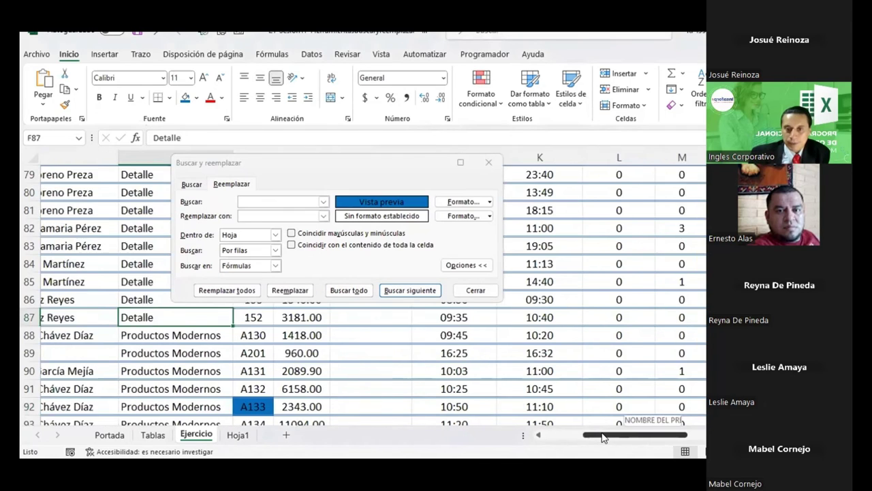
- Recheck Fórmulas and Por filas, then bring up the upper Formato dropdown for the find criteria
click(490, 201)
click(491, 253)
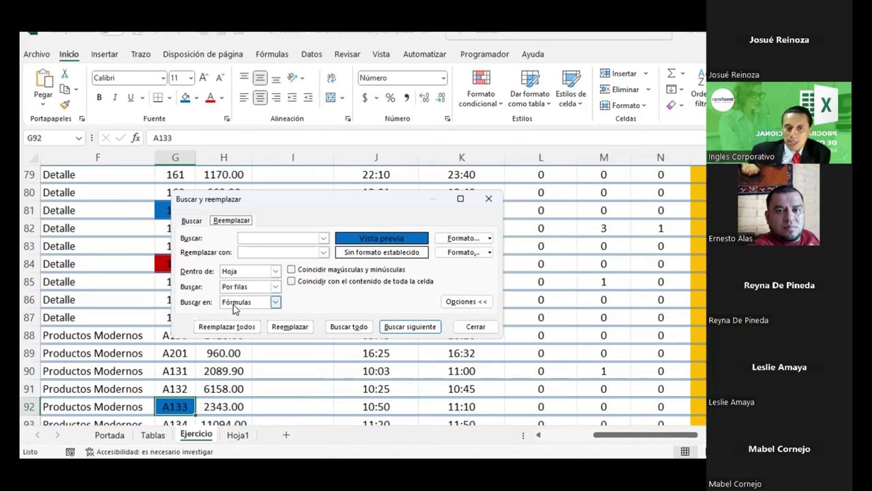
click(234, 303)
click(235, 303)
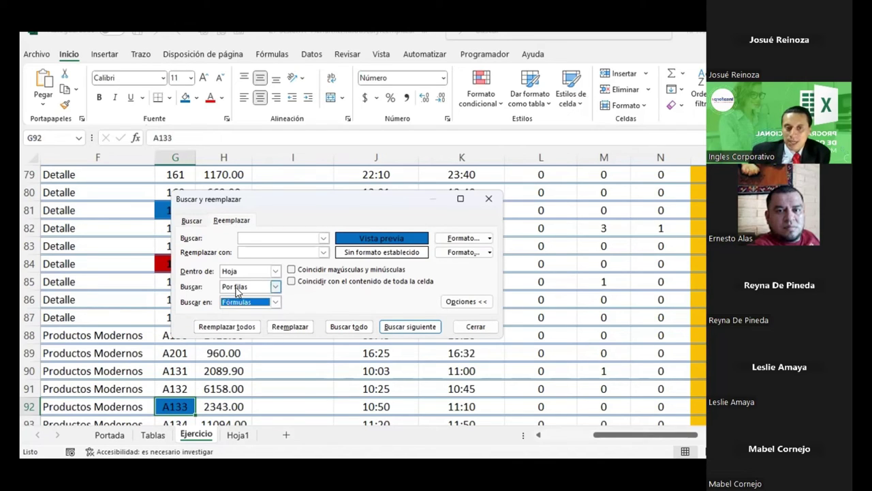
click(245, 286)
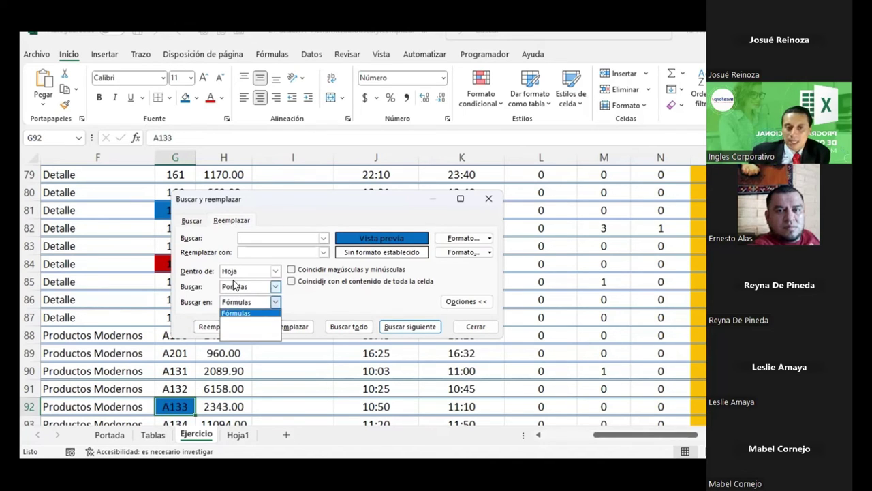
click(235, 303)
click(254, 238)
click(245, 302)
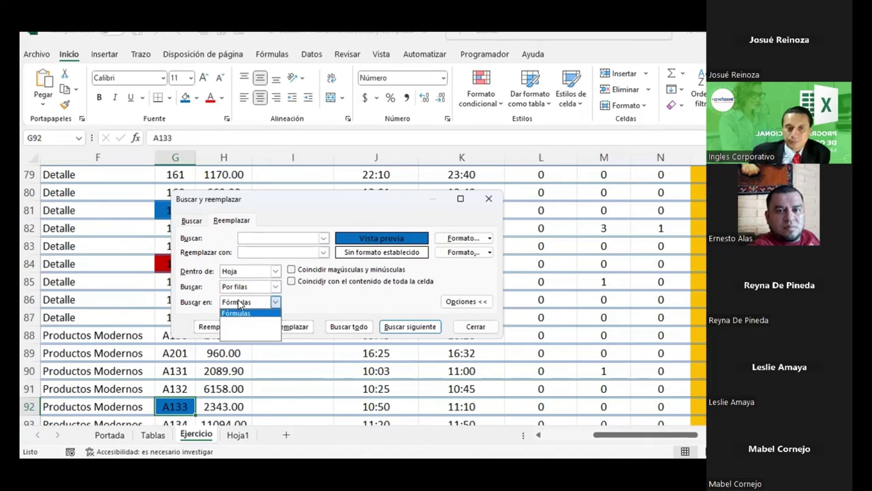
click(238, 312)
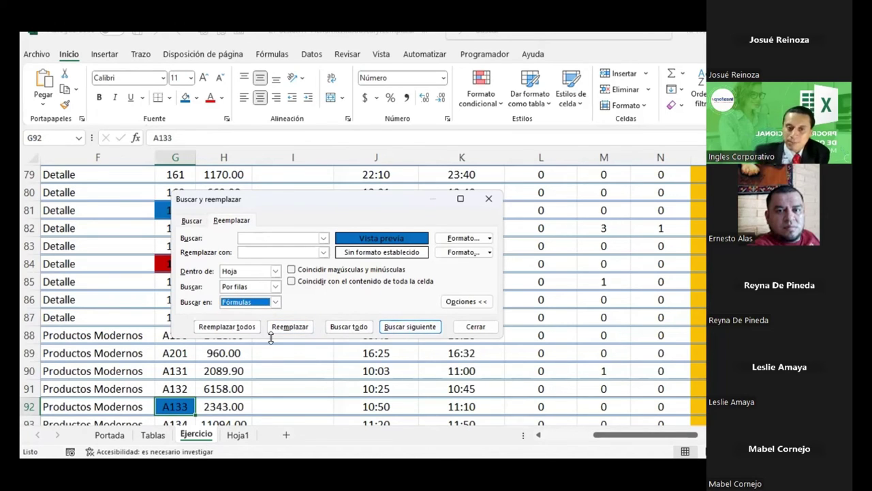
click(105, 319)
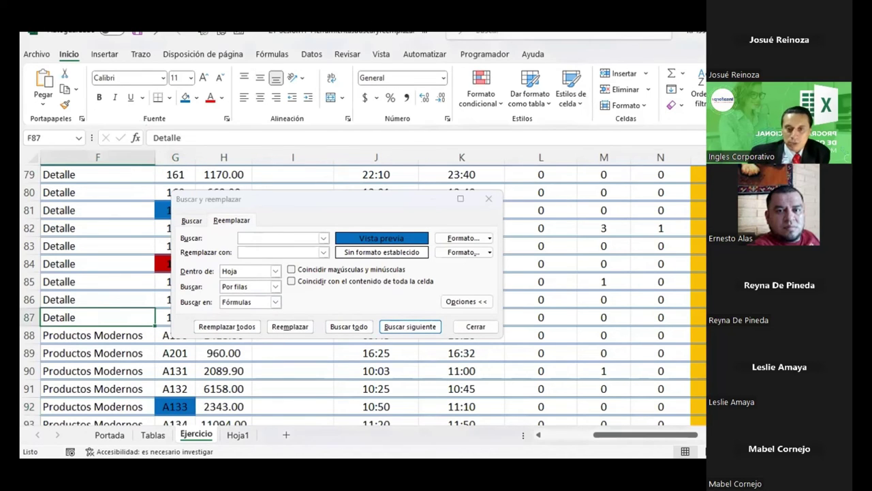
drag(652, 441, 604, 436)
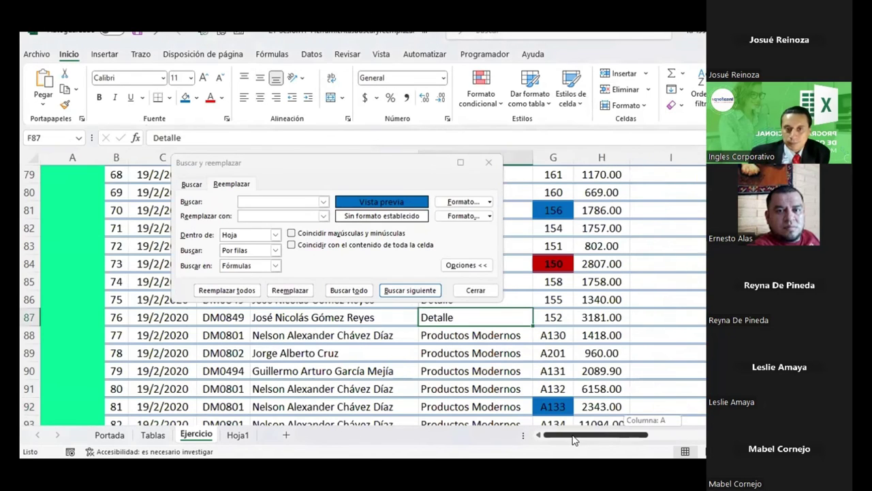
click(489, 202)
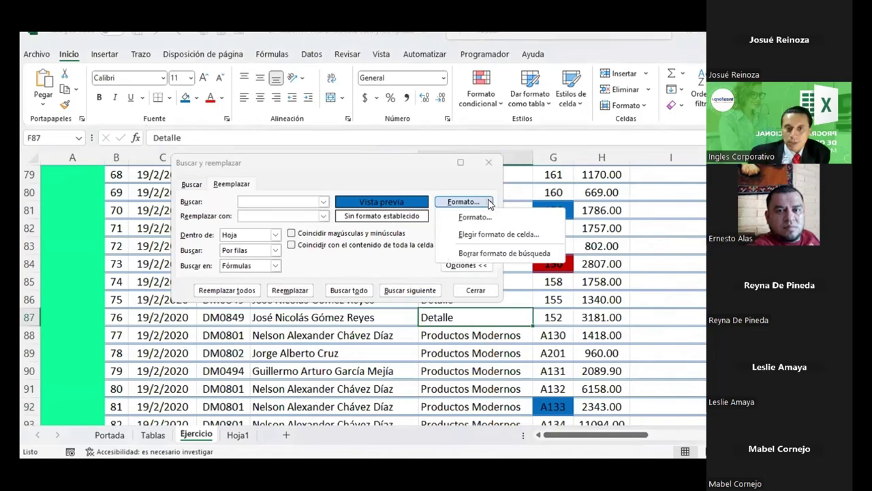
- Choose Borrar formato de búsqueda to drop the blue fill, then reposition the dialog and scroll up
click(491, 253)
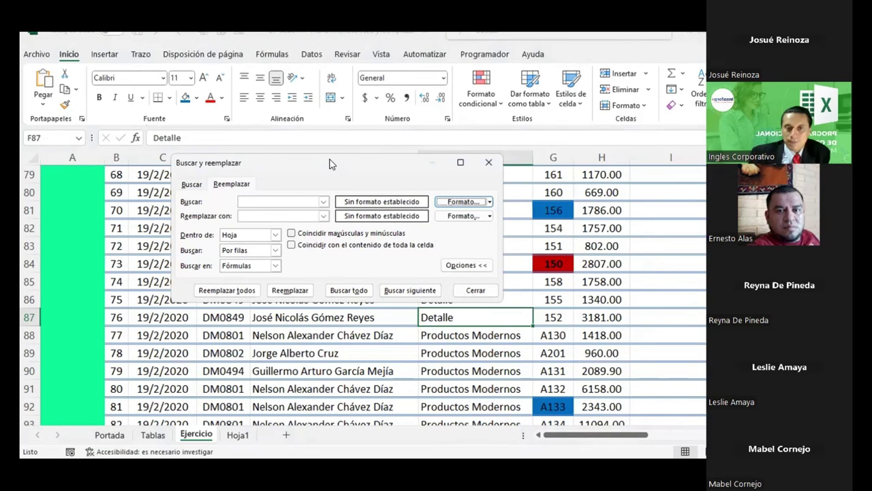
drag(329, 163, 705, 204)
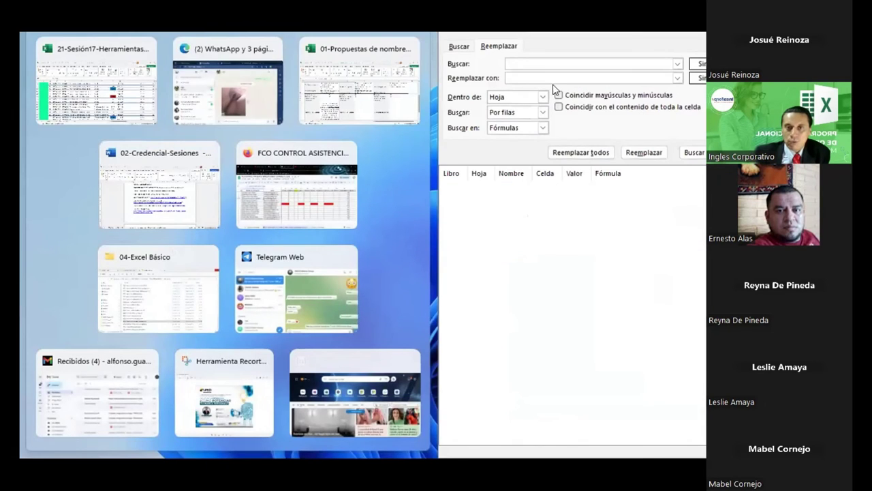
click(441, 320)
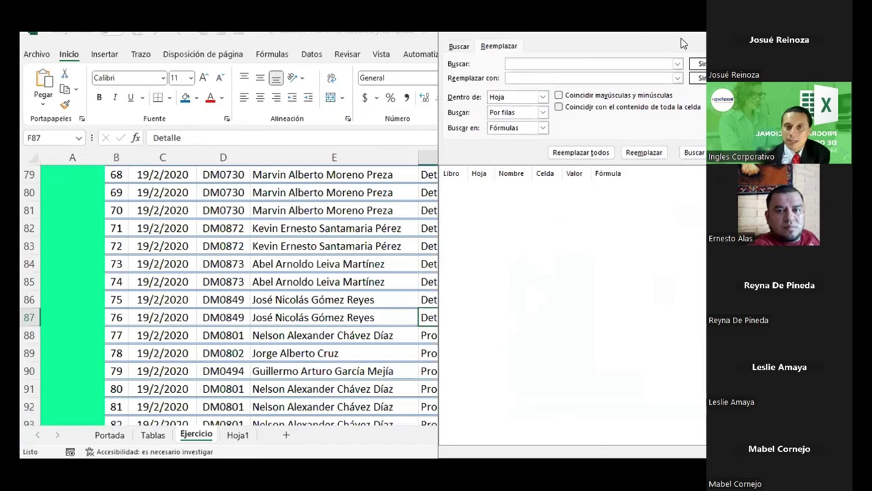
click(363, 240)
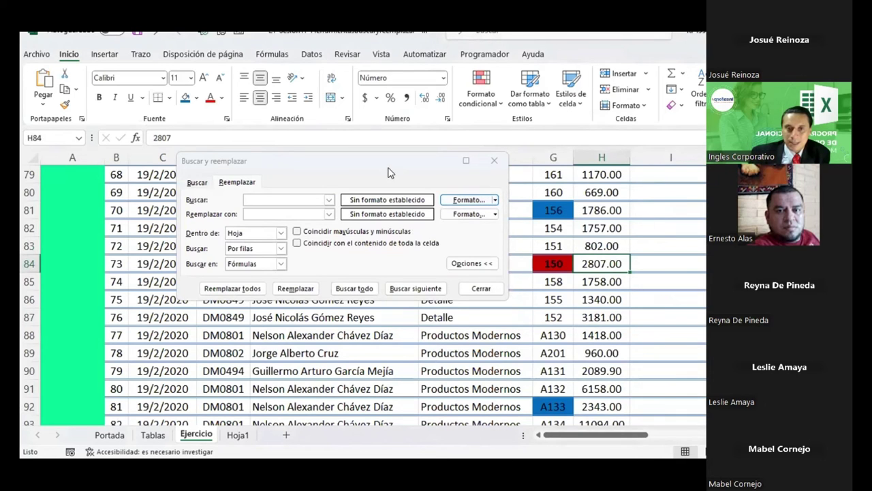
click(406, 170)
drag(406, 170, 654, 274)
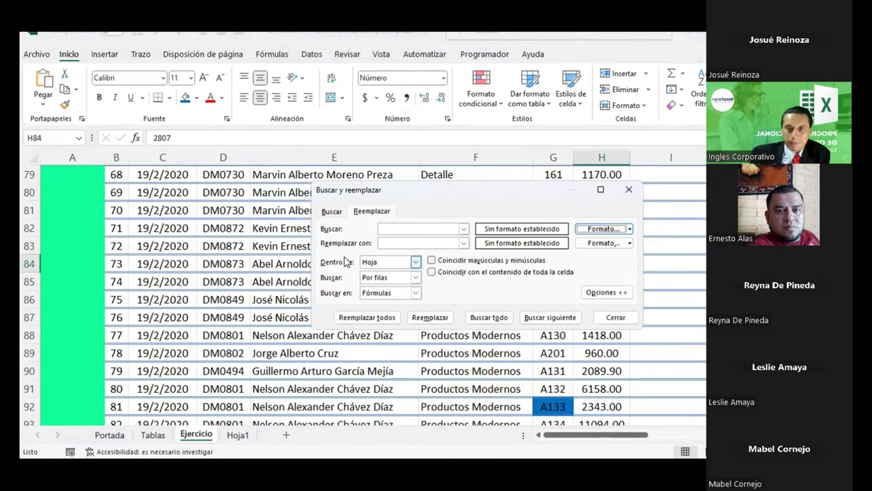
click(272, 242)
scroll(273, 231, up, 5)
scroll(273, 229, up, 6)
scroll(273, 228, up, 2)
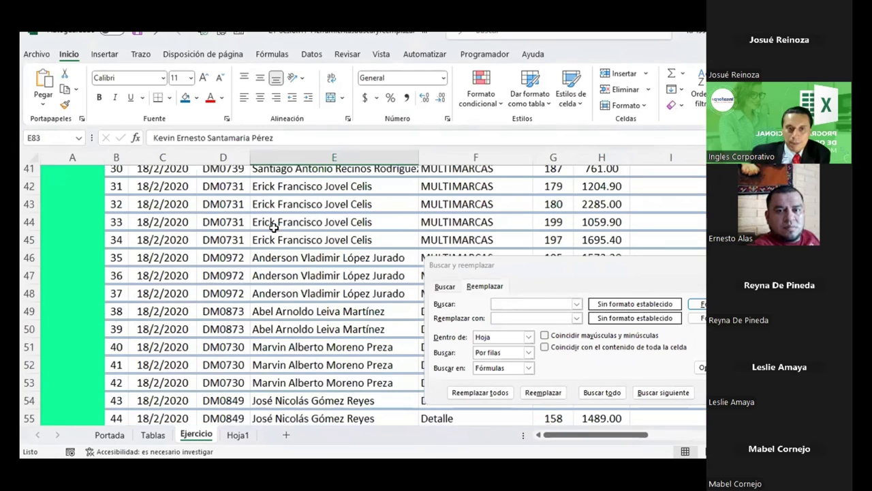
- Enter the preparer's first name to find and the replacement name, then find the first match in E101
click(529, 303)
text(A)
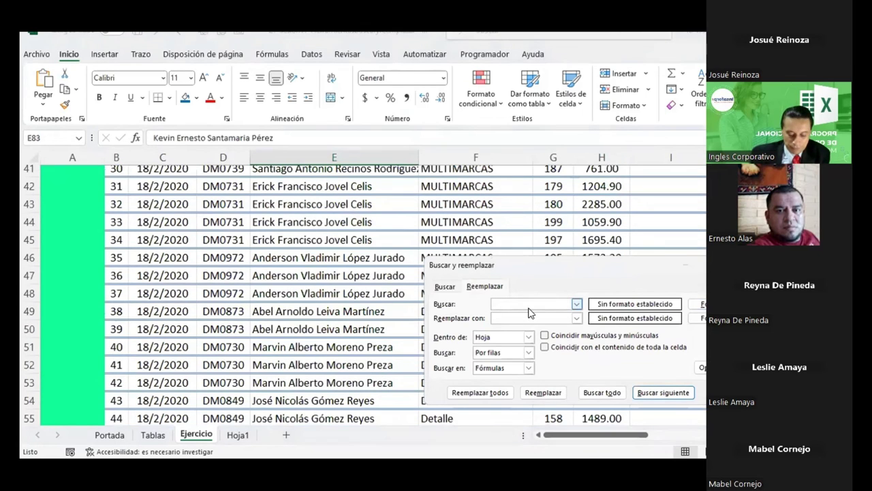
text(nderson)
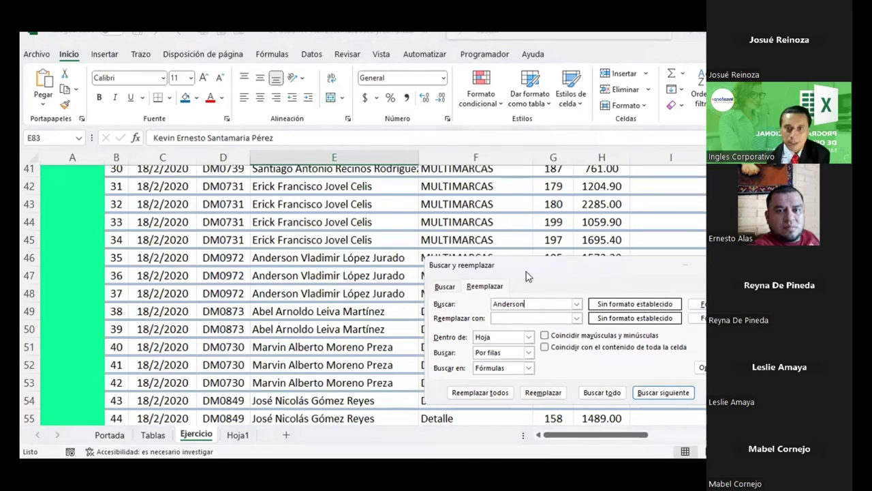
drag(526, 275, 541, 167)
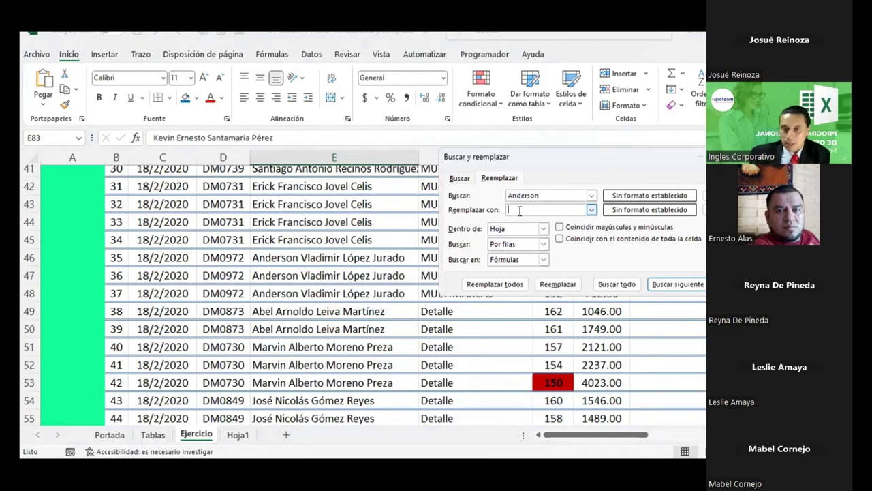
text(Fernand)
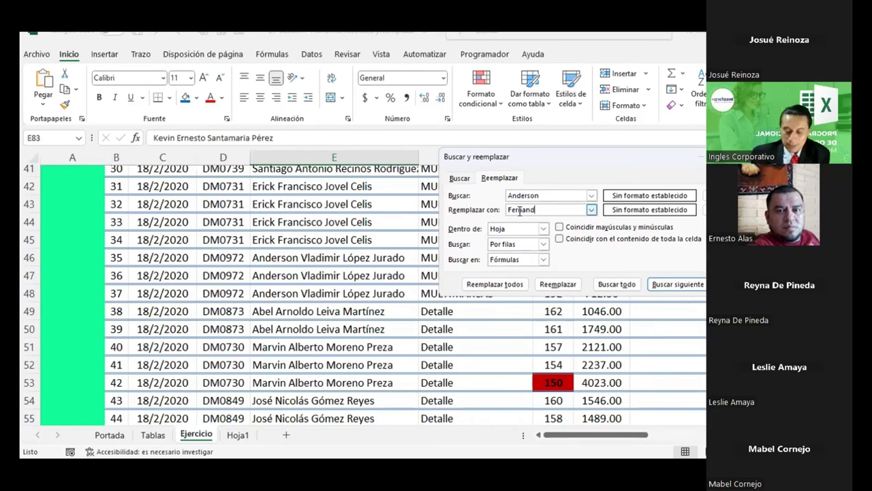
text(o)
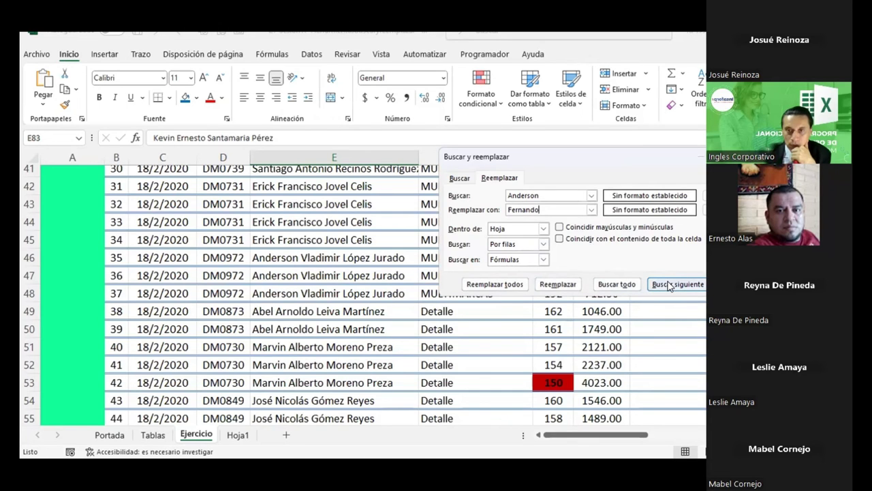
click(669, 285)
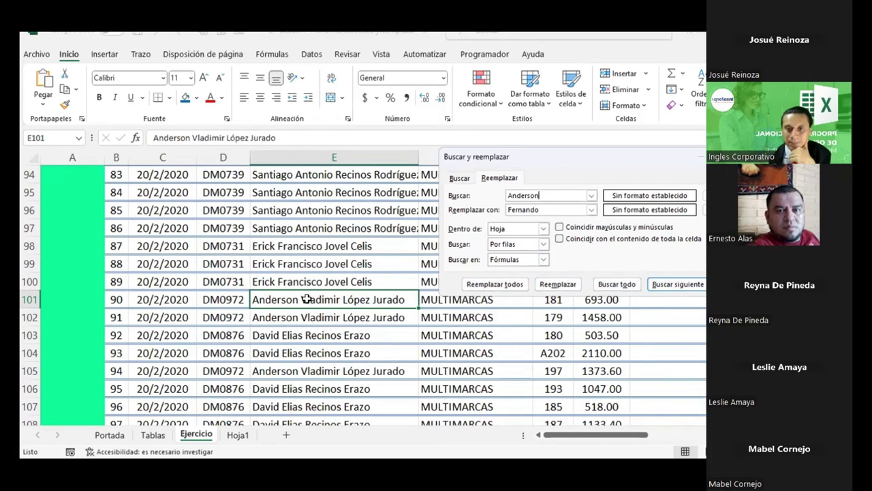
- Replace the name in E101, then list all 63 cells containing the searched name
click(556, 284)
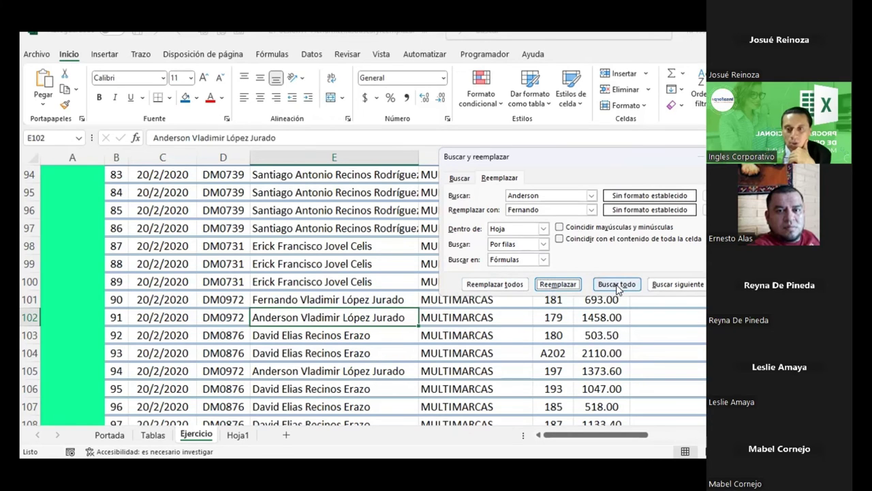
click(616, 285)
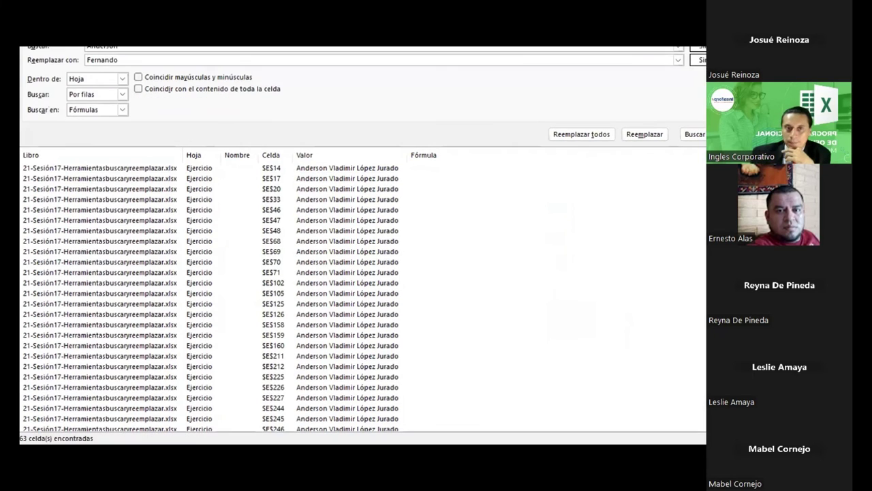
- Resize the dialog, run Reemplazar todos and confirm the 63 replacements
mouse_move(341, 49)
mouse_down()
mouse_move(477, 138)
mouse_move(308, 124)
mouse_up()
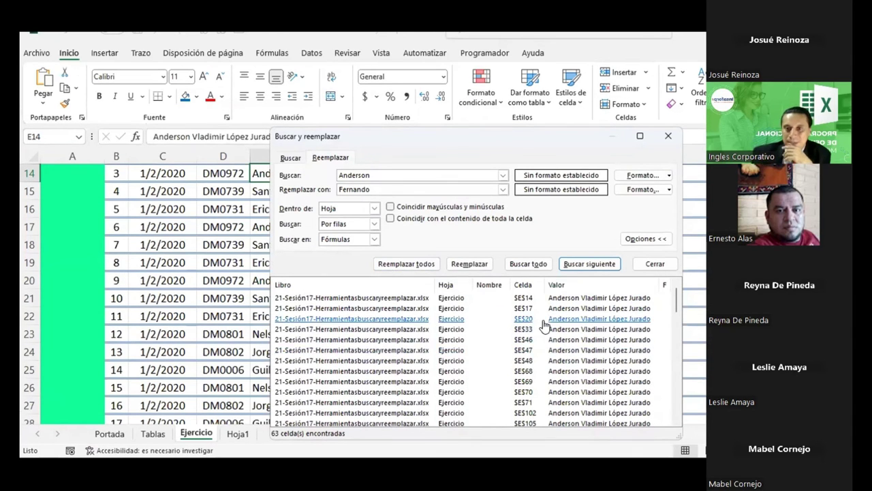
scroll(549, 336, down, 3)
scroll(549, 336, down, 3)
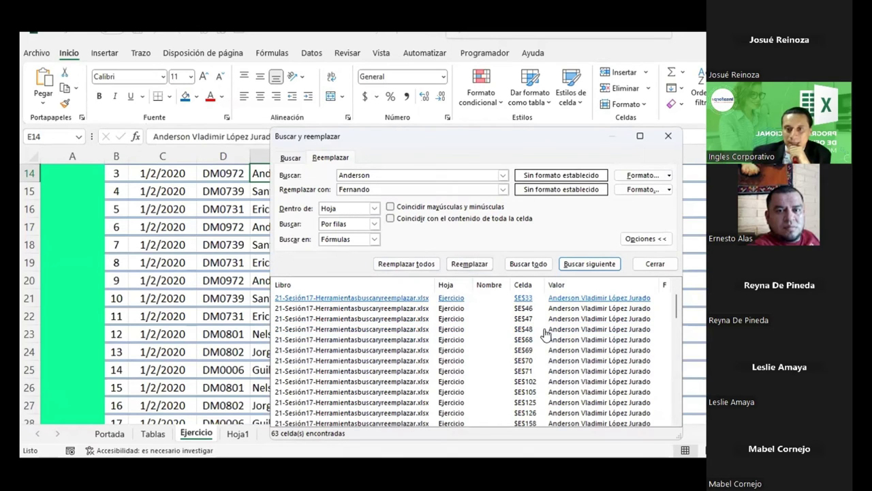
scroll(546, 334, down, 3)
scroll(545, 334, down, 3)
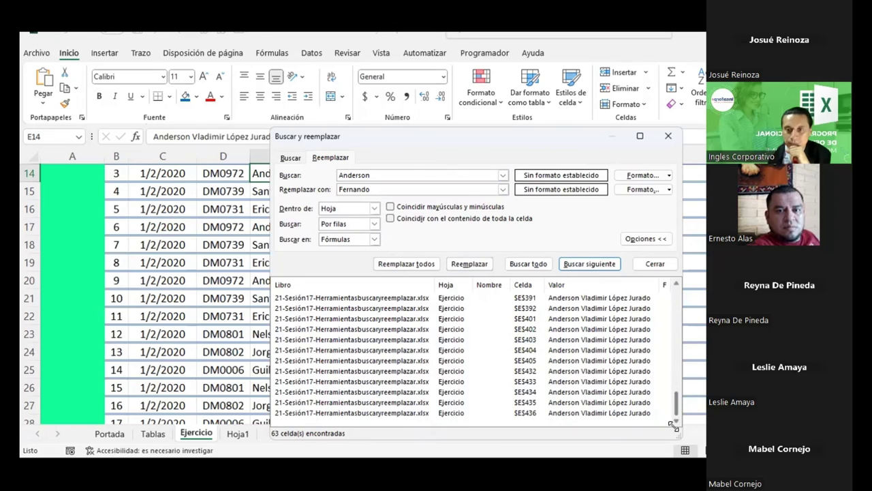
drag(675, 432, 656, 358)
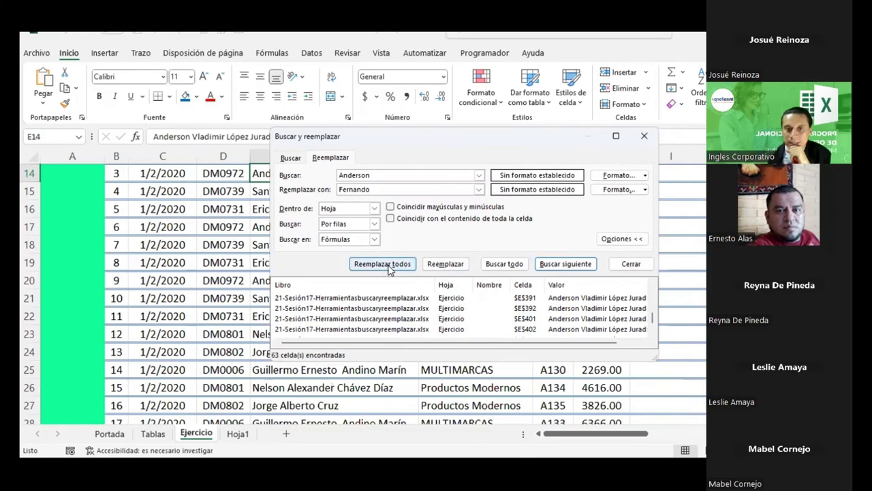
click(386, 264)
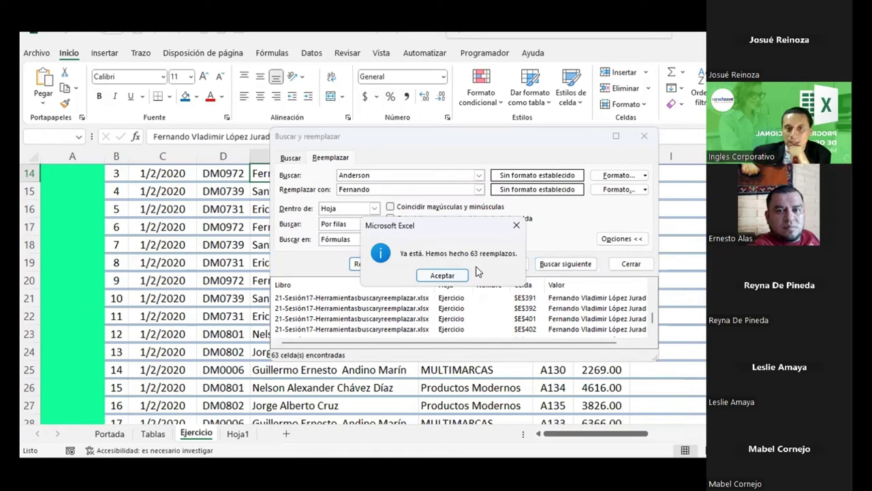
click(441, 274)
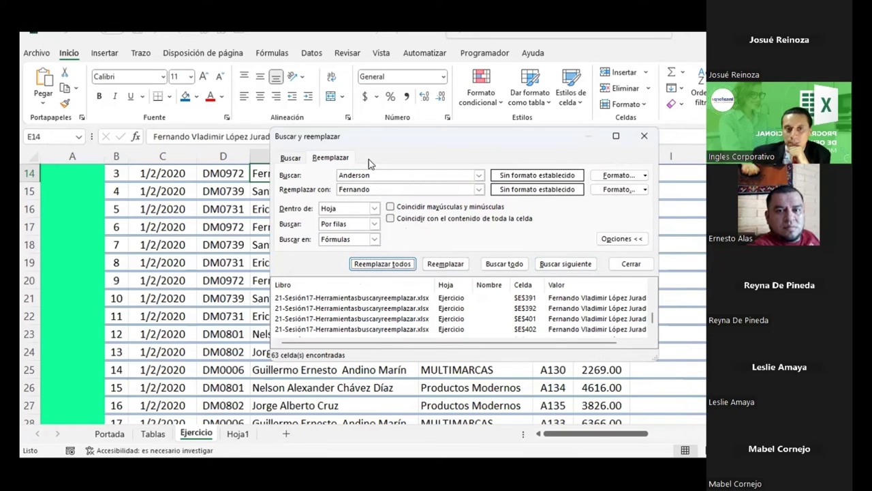
- Confirm no matches remain and inspect the replaced names in column E, rows 47 and 48
drag(370, 163, 503, 203)
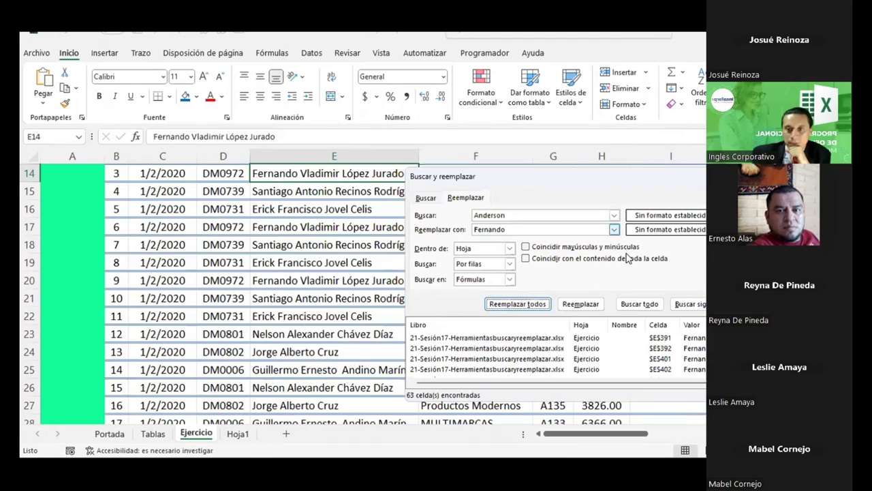
click(688, 304)
click(672, 225)
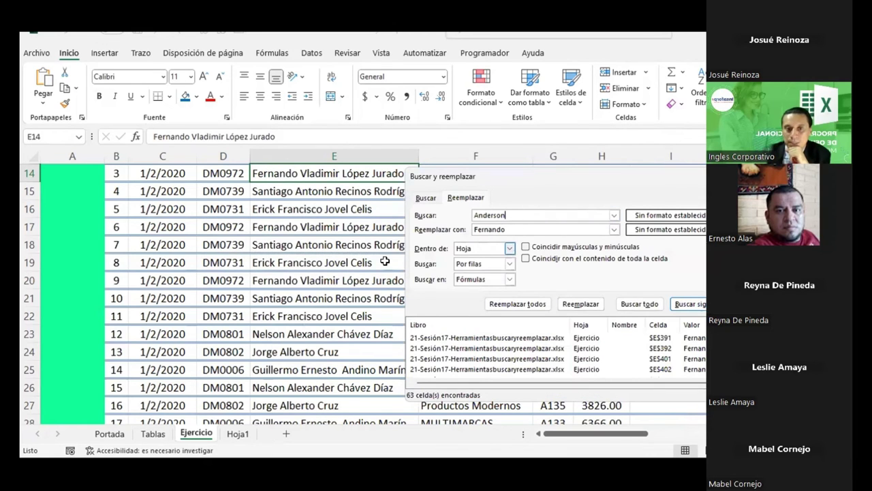
click(337, 243)
scroll(314, 276, down, 2)
scroll(313, 276, down, 1)
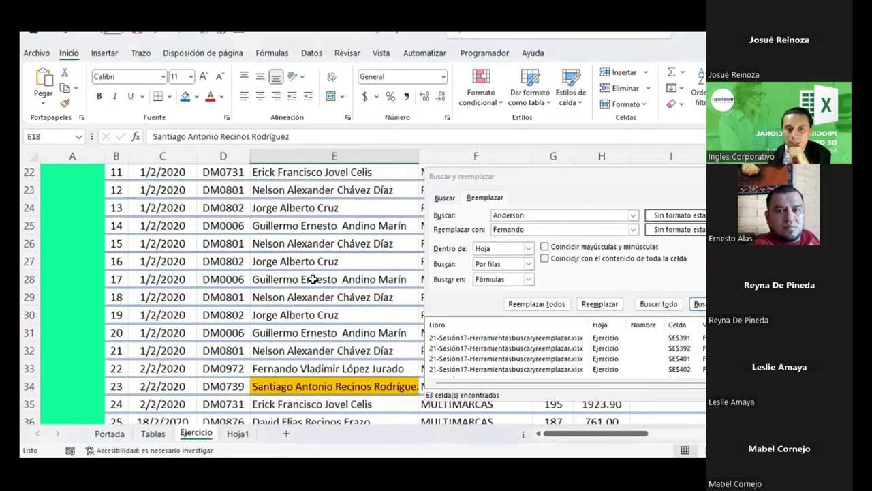
scroll(314, 276, down, 3)
scroll(312, 278, down, 4)
scroll(313, 279, down, 1)
scroll(303, 233, up, 1)
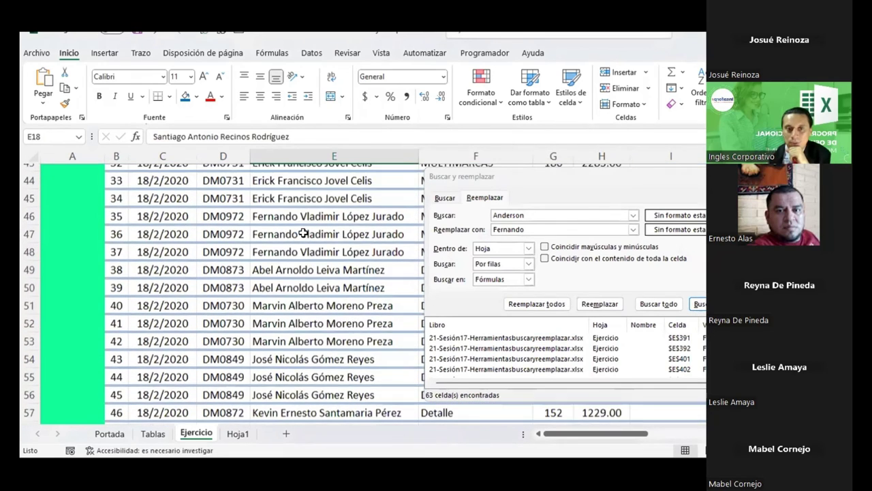
click(273, 234)
click(271, 252)
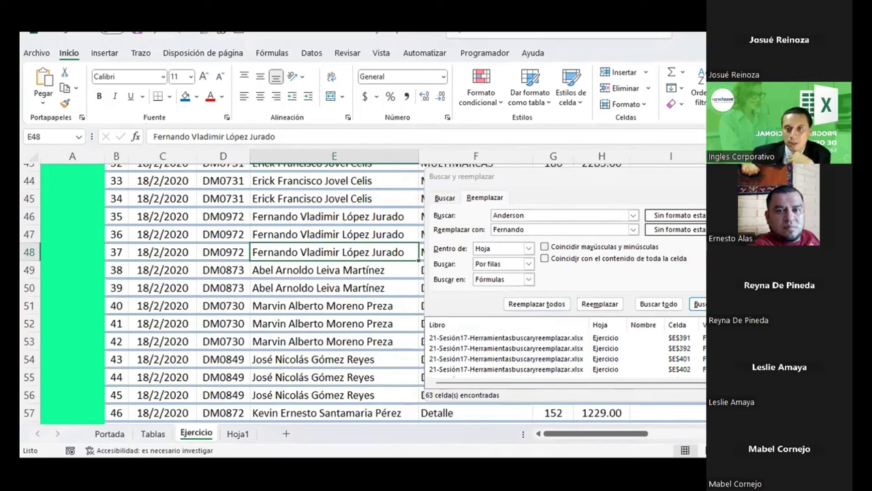
- Bring back Buscar y reemplazar with Ctrl+B and select the preparers table's header row
click(355, 293)
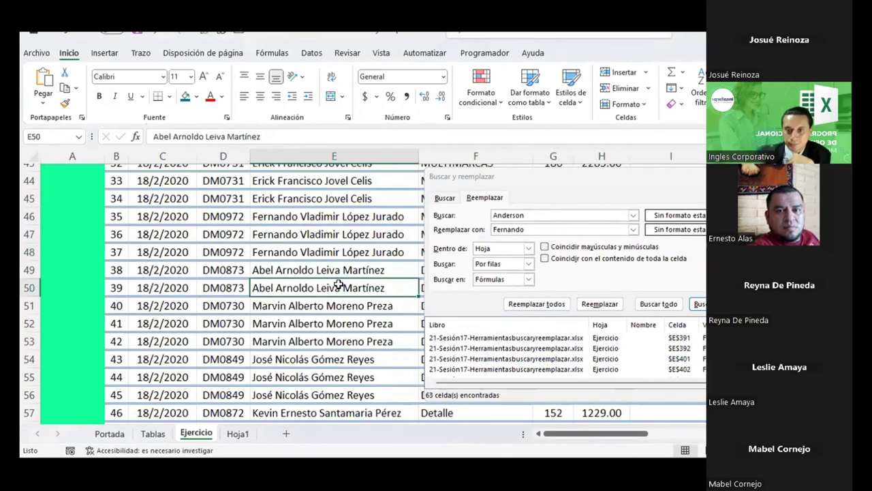
scroll(335, 280, up, 8)
scroll(334, 281, up, 5)
scroll(334, 281, up, 1)
scroll(334, 280, down, 1)
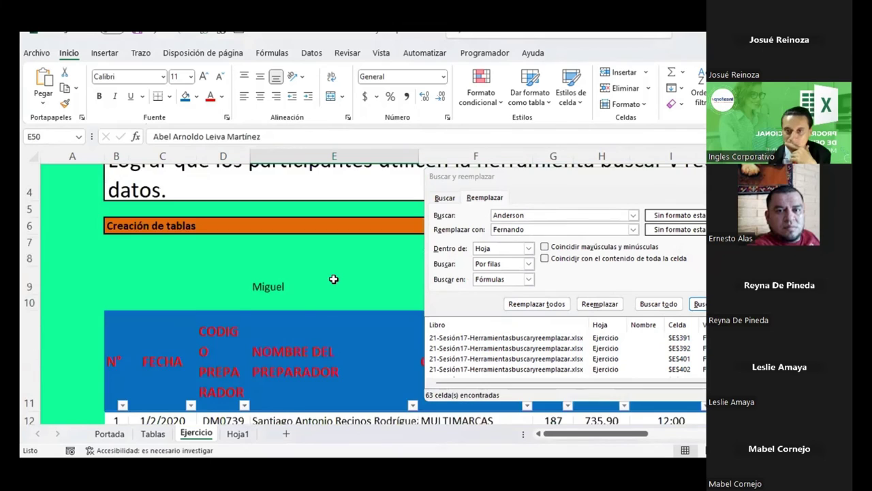
scroll(333, 278, down, 1)
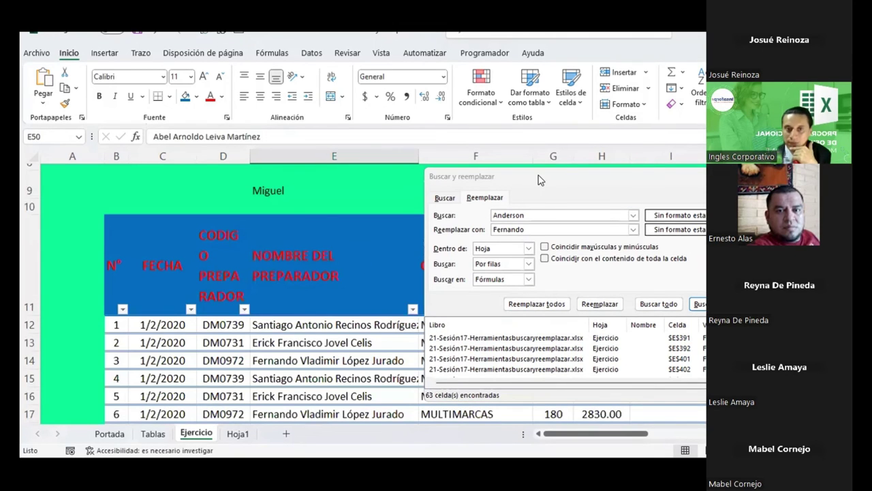
key(ctrl+b)
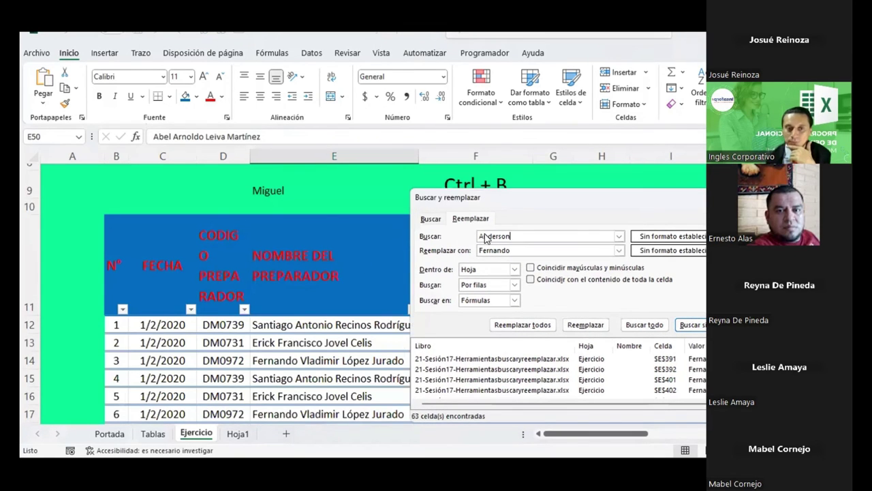
drag(527, 202, 417, 253)
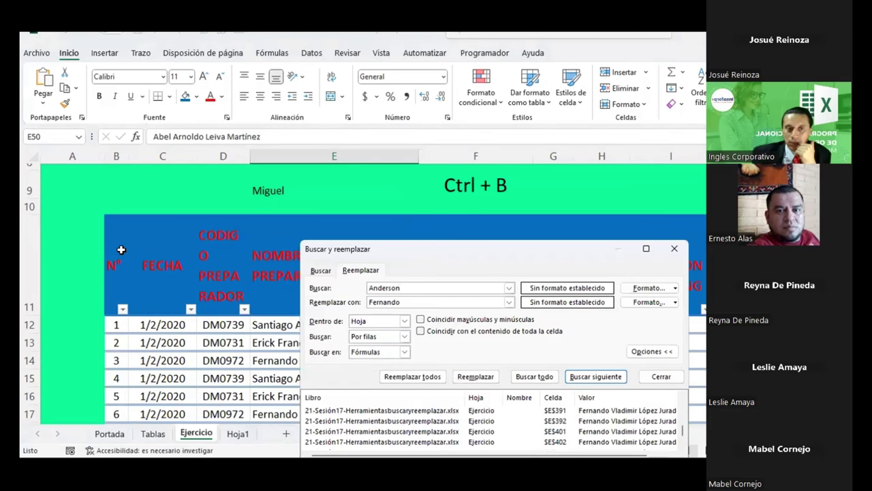
drag(116, 265, 702, 272)
scroll(225, 293, right, 2)
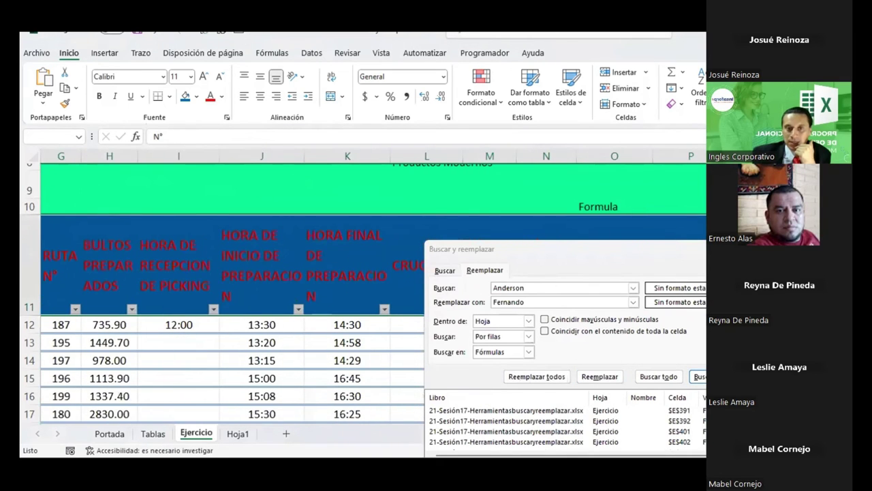
- Give the header row a yellow fill and black font colour
click(196, 96)
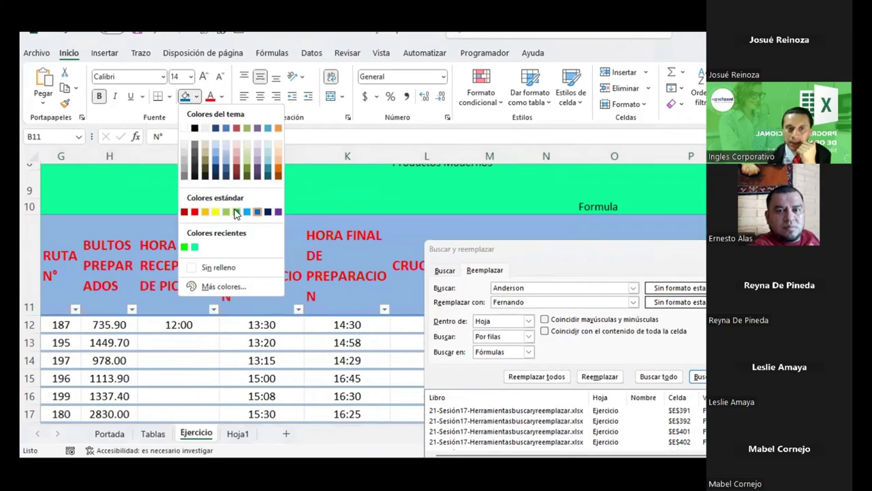
click(216, 211)
scroll(215, 213, left, 3)
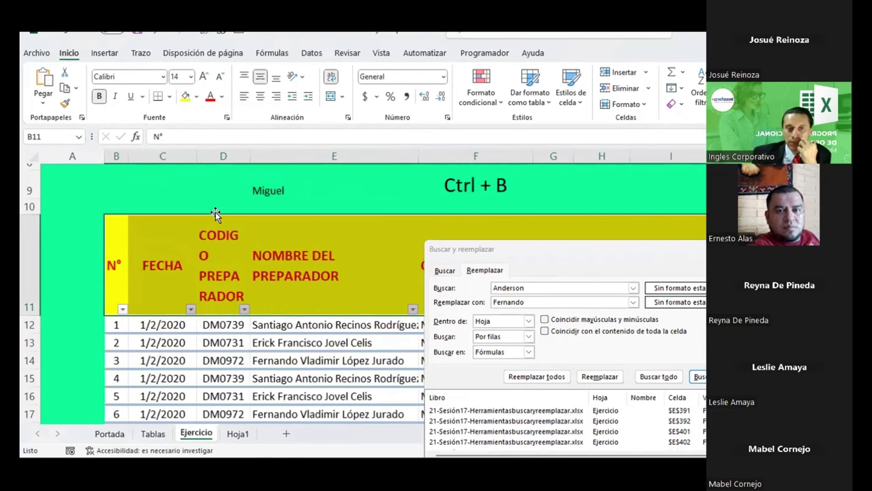
click(220, 97)
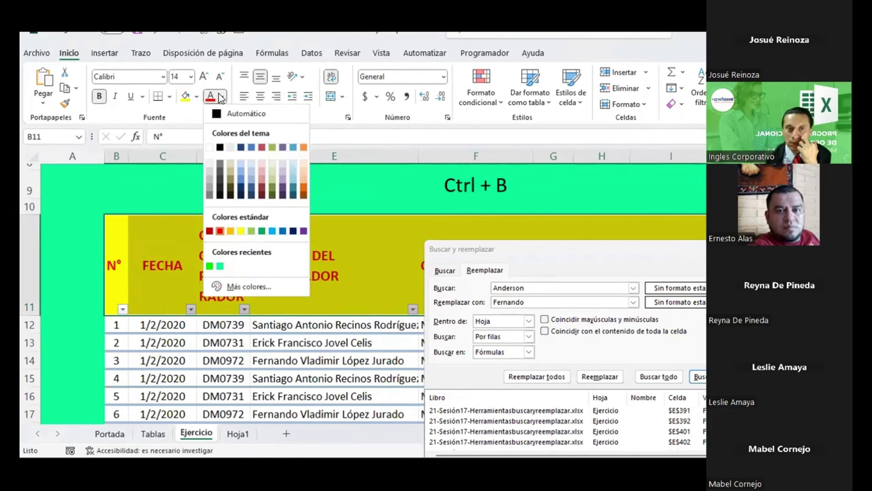
click(219, 147)
click(333, 381)
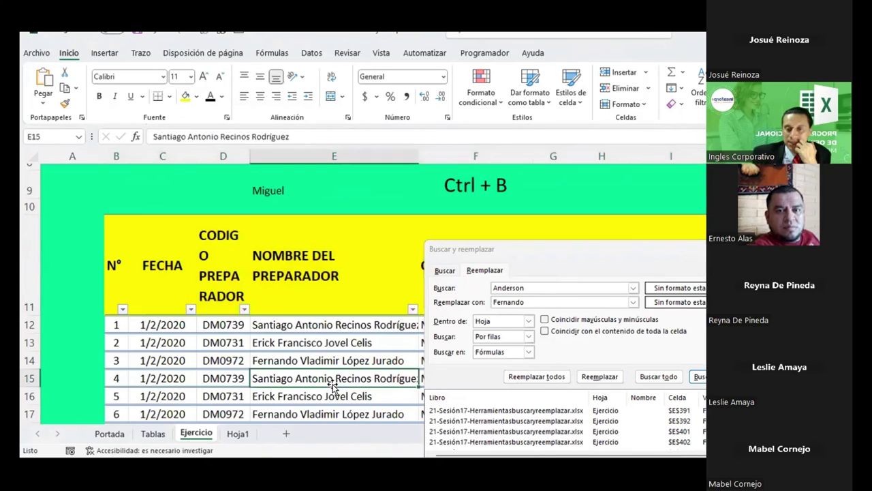
scroll(346, 384, down, 1)
- Clear the search and replacement text boxes in Buscar y reemplazar
click(344, 340)
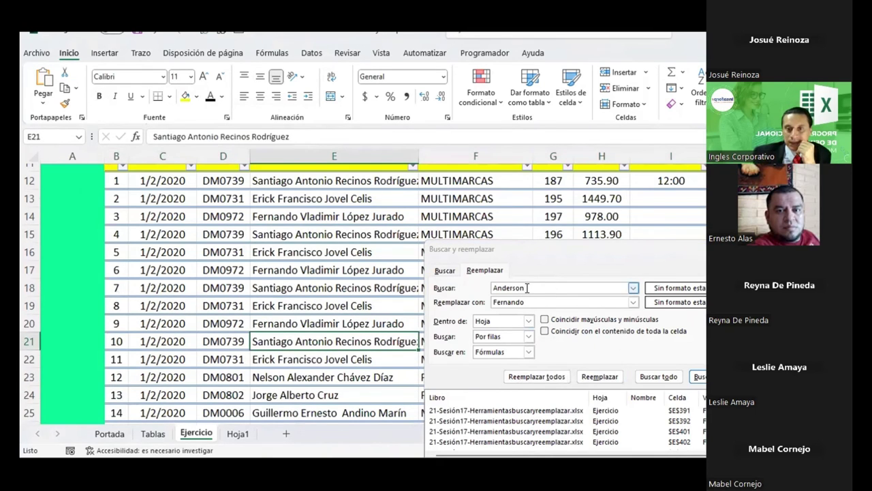
key(BackSpace)
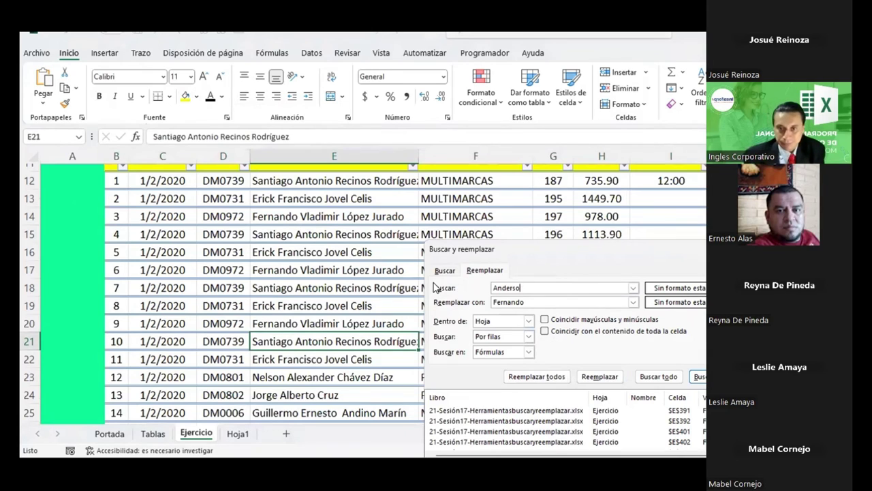
key(BackSpace)
key(BackSpace)
key(BackSpace)
key(Tab)
key(BackSpace)
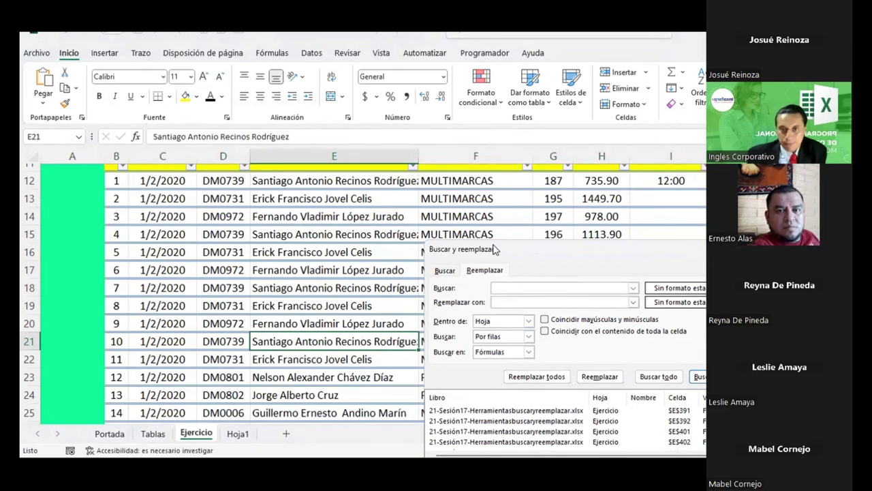
drag(494, 249, 360, 171)
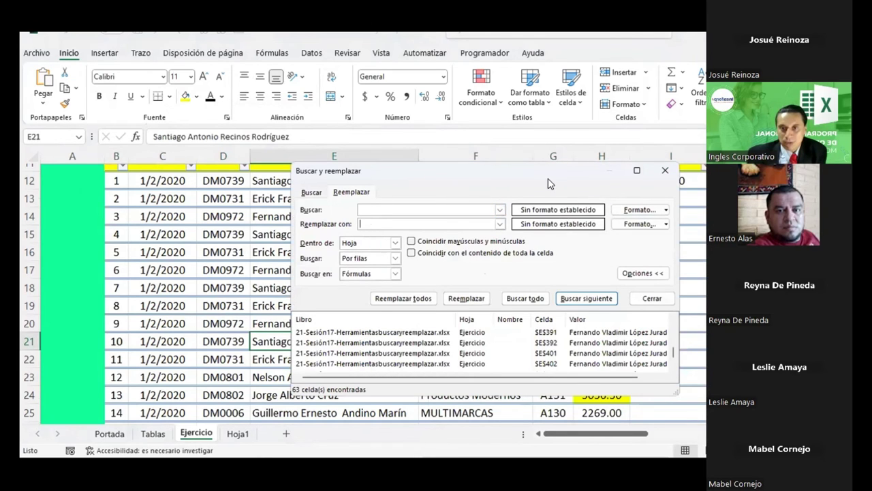
drag(550, 183, 449, 185)
- Try picking the find format from a sheet cell, then reopen the dialog on Reemplazar
click(563, 212)
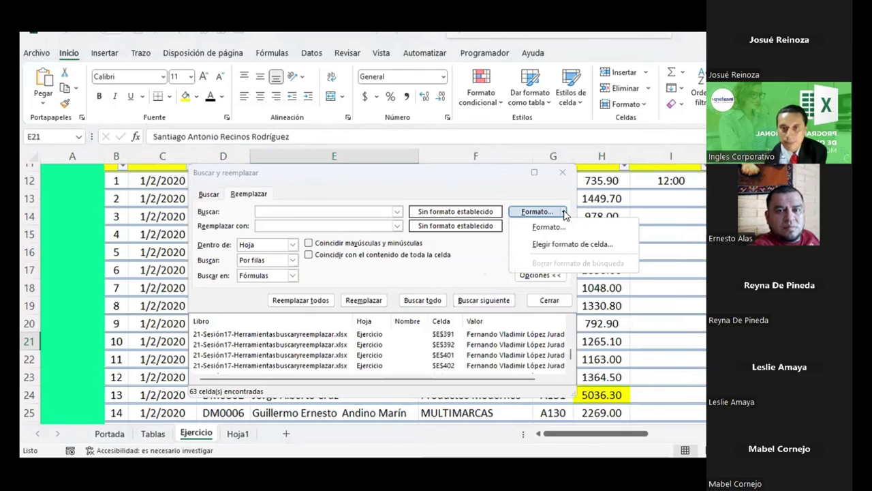
click(575, 243)
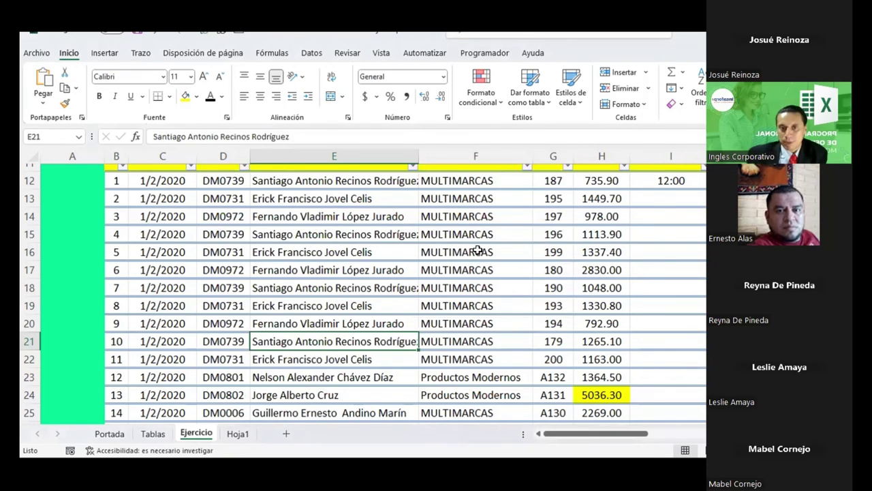
scroll(477, 250, up, 2)
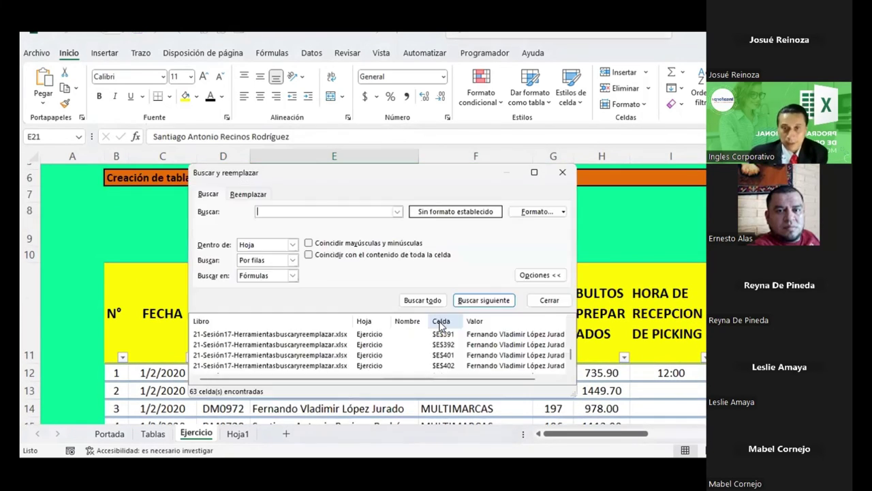
key(ctrl+b)
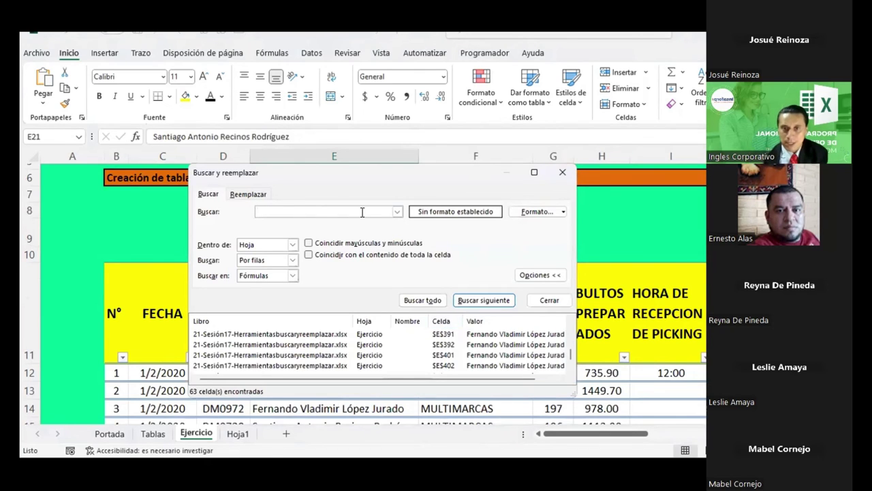
click(249, 195)
- Set the find format to a yellow fill with black font colour
click(563, 226)
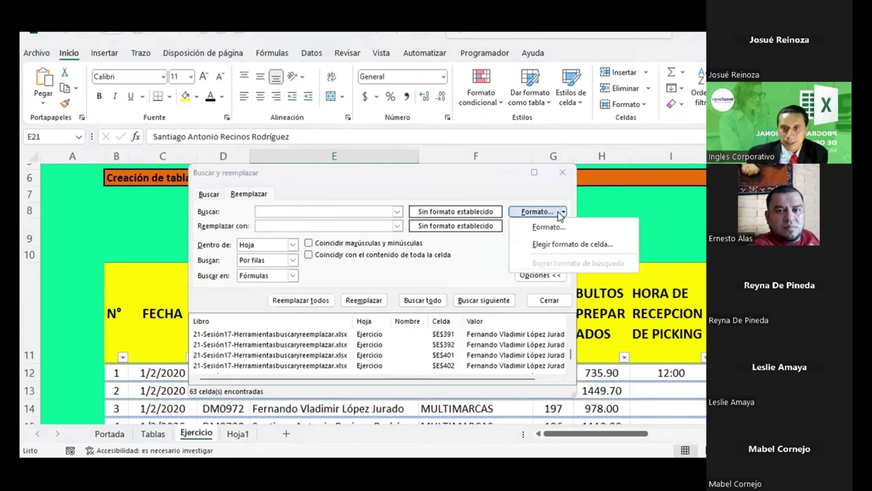
click(553, 233)
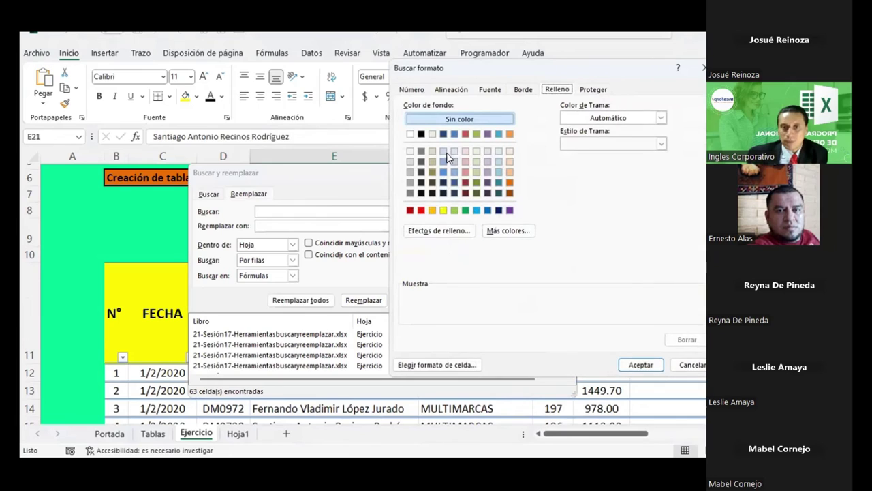
click(442, 210)
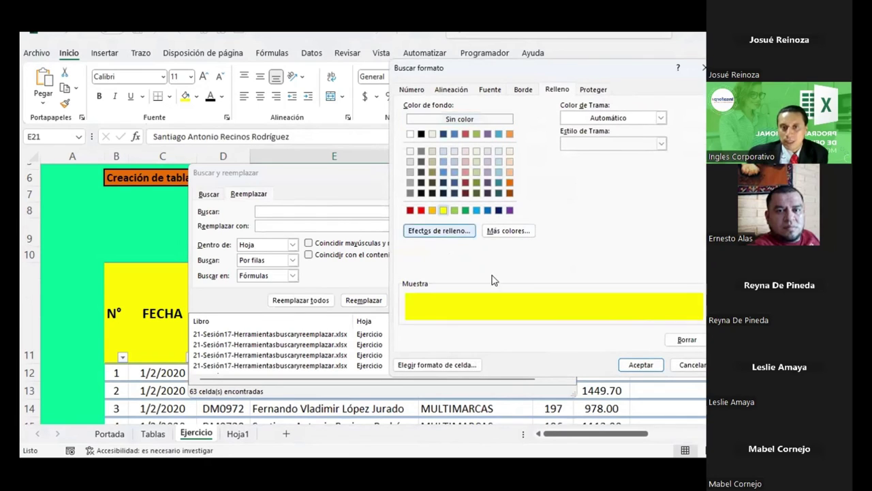
click(451, 90)
click(413, 90)
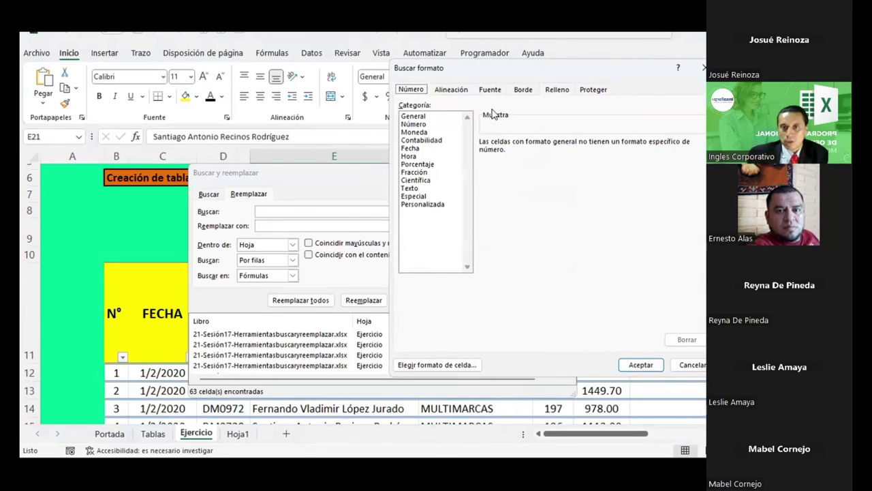
click(448, 92)
click(492, 91)
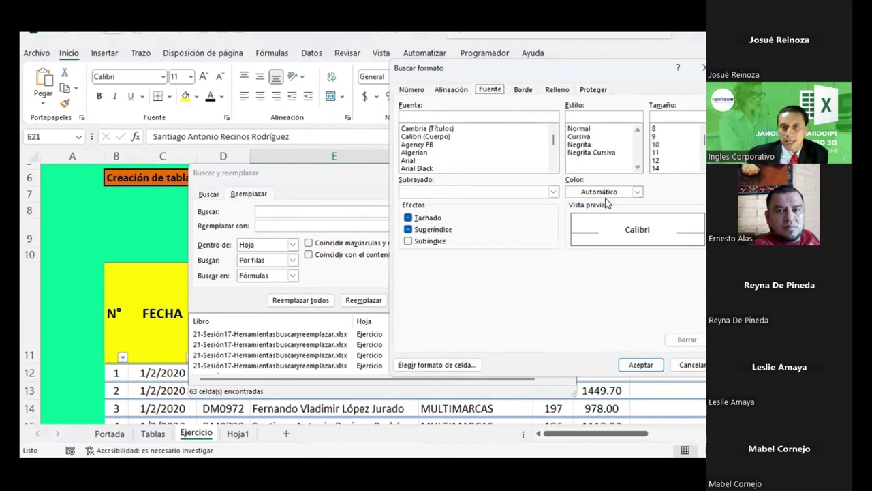
click(638, 191)
click(586, 246)
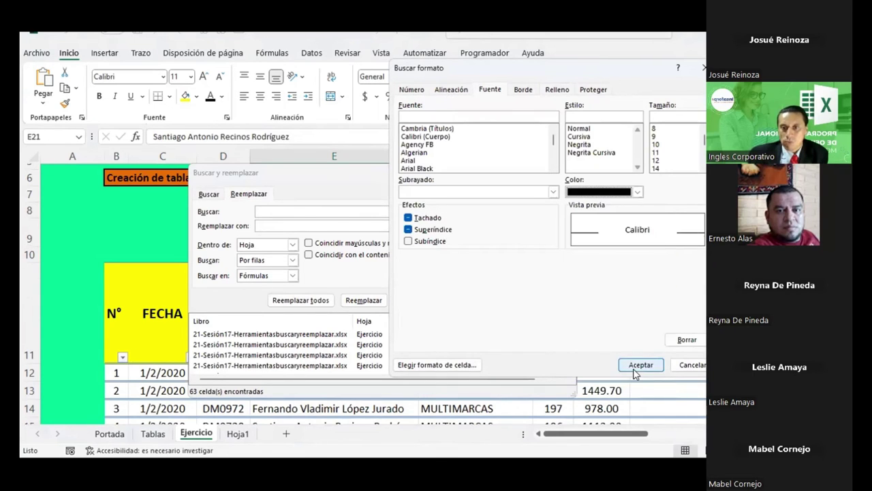
click(633, 369)
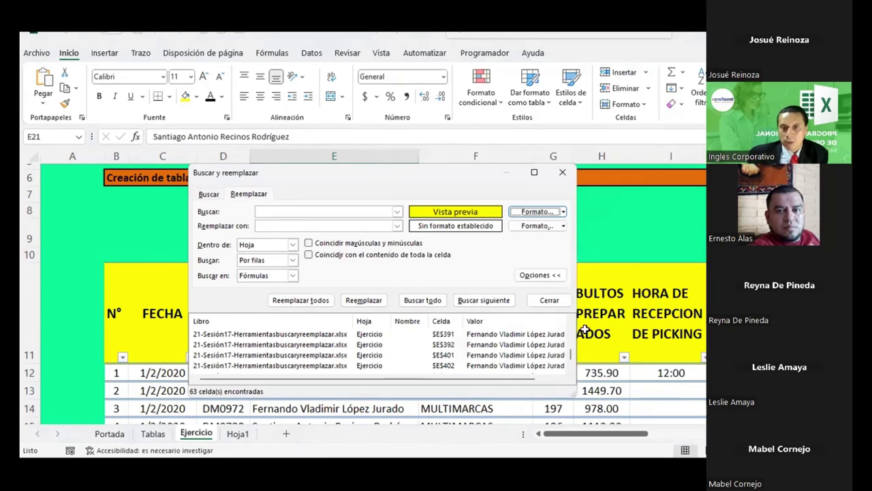
- Set the Reemplazar con format to a black fill
click(562, 226)
click(559, 242)
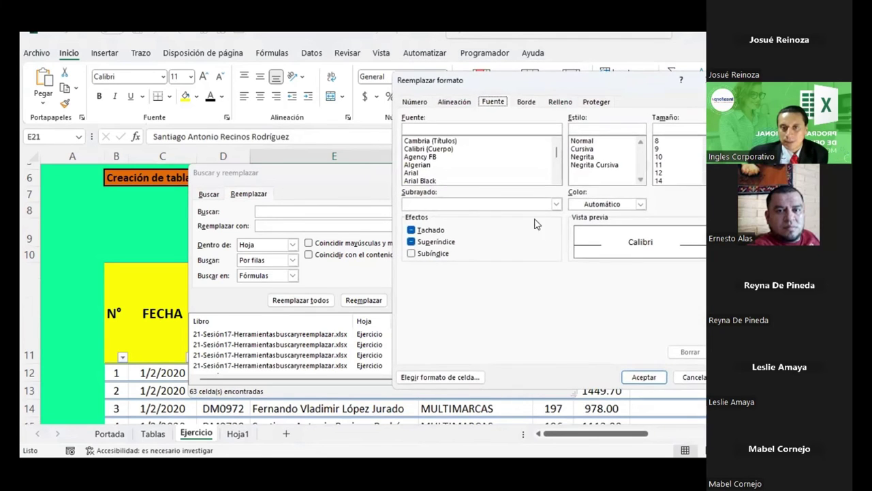
click(591, 203)
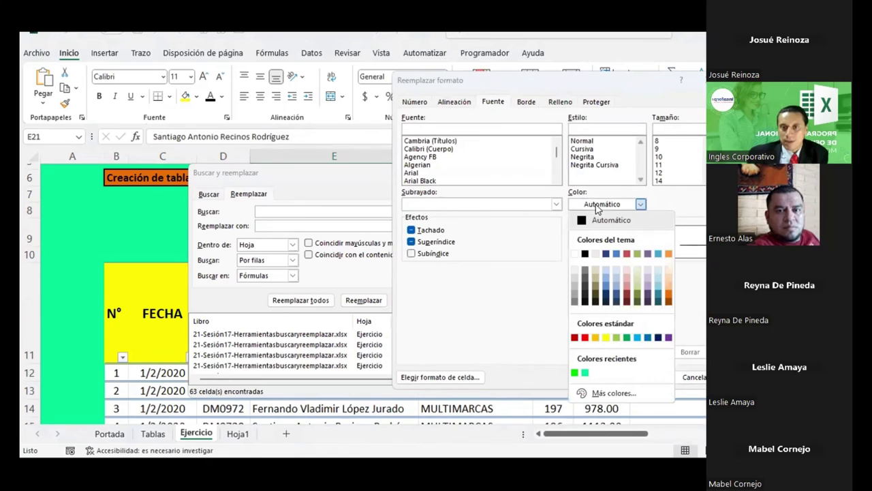
click(576, 254)
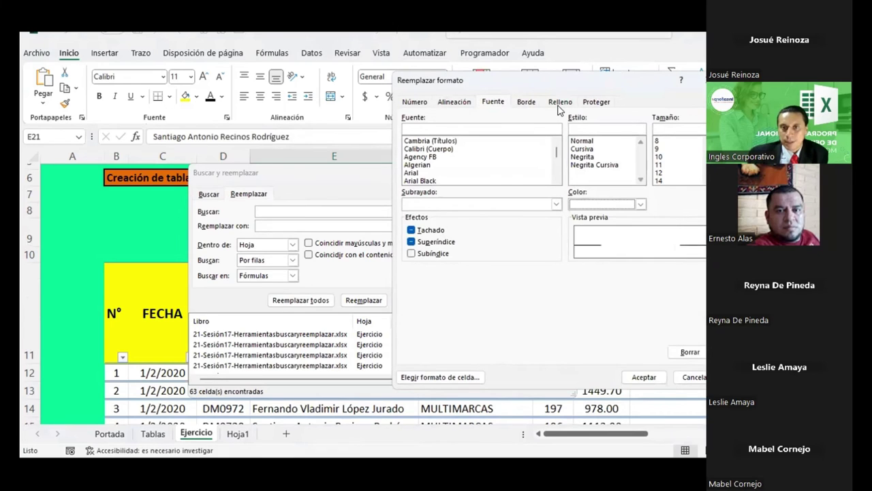
click(559, 102)
click(424, 145)
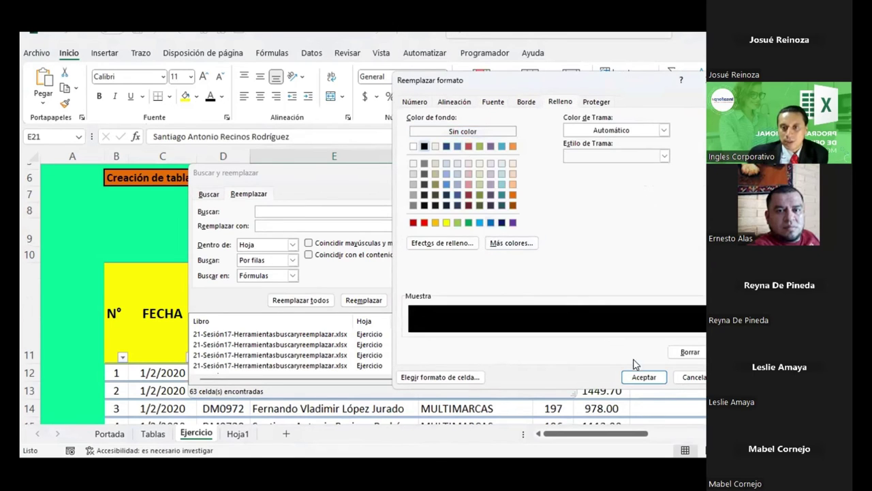
click(646, 378)
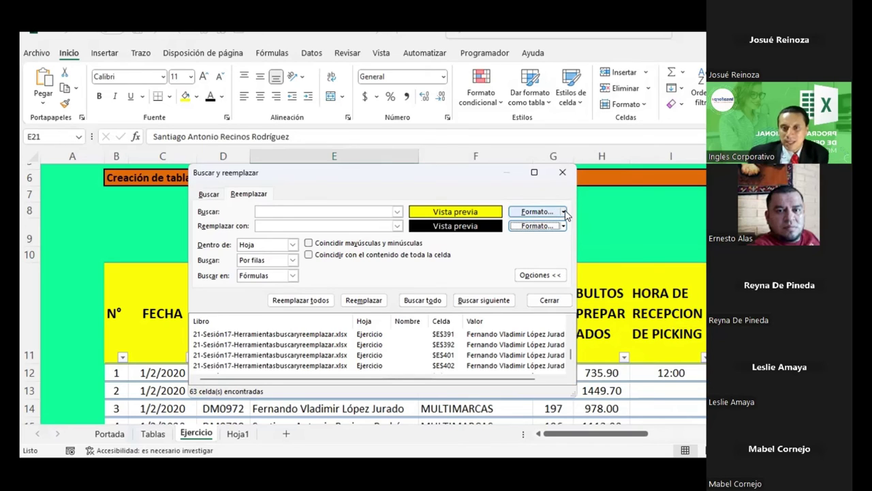
- Step through the yellow matches with Buscar siguiente, from H24 through column P back to B11
click(492, 306)
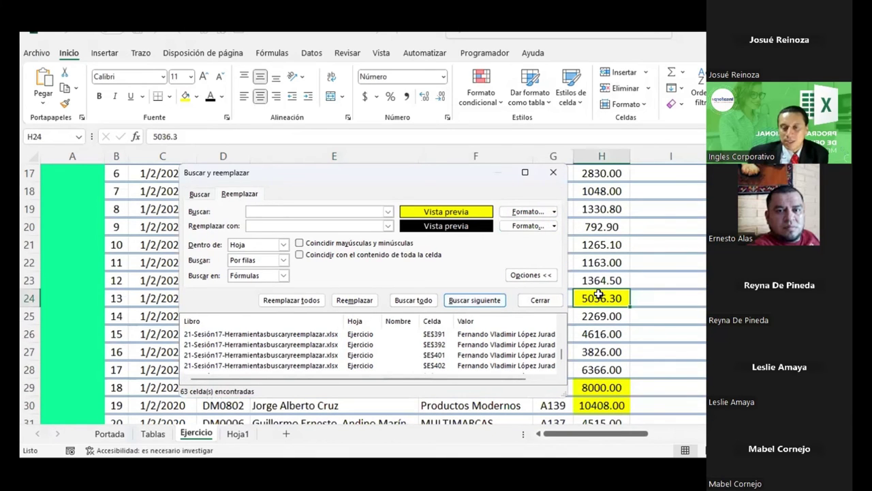
click(462, 305)
click(462, 304)
click(462, 304)
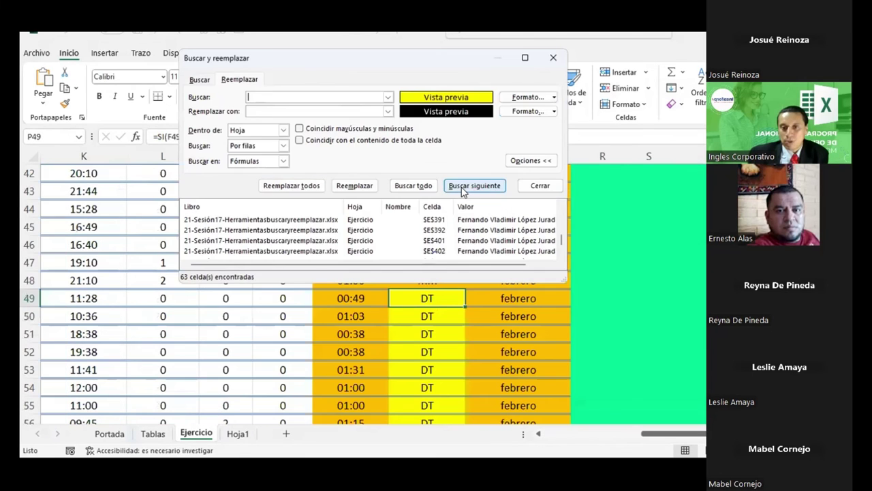
click(462, 186)
click(462, 186)
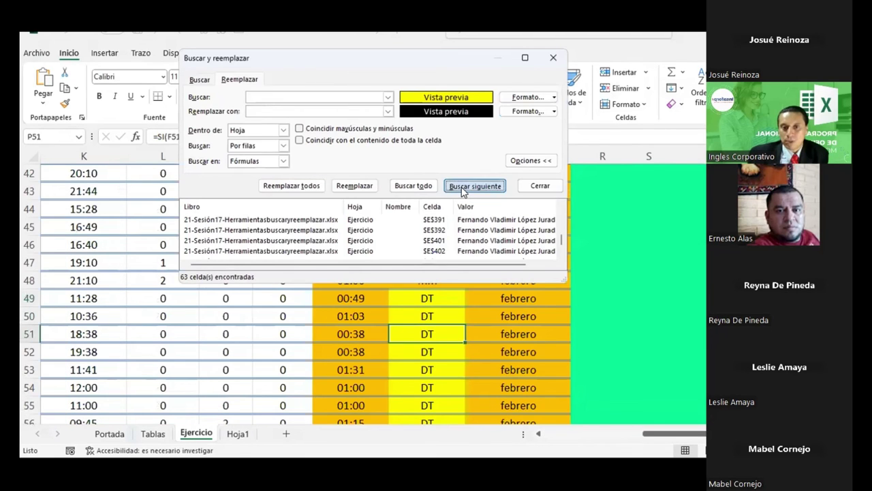
click(462, 186)
click(463, 186)
click(462, 186)
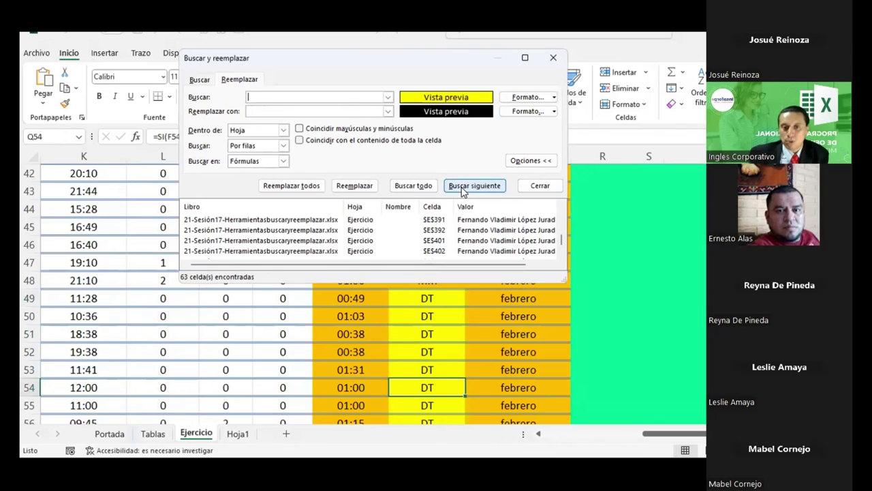
click(462, 186)
click(462, 186)
click(462, 186)
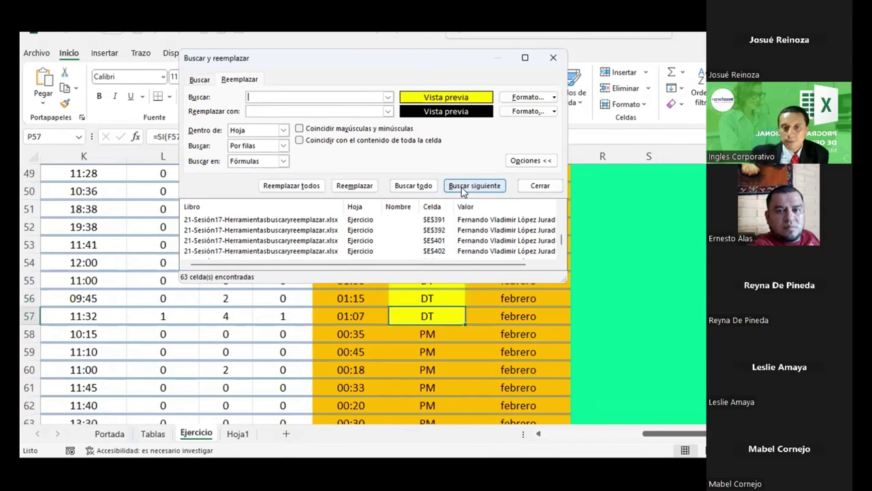
click(463, 186)
click(462, 186)
click(463, 186)
click(463, 186)
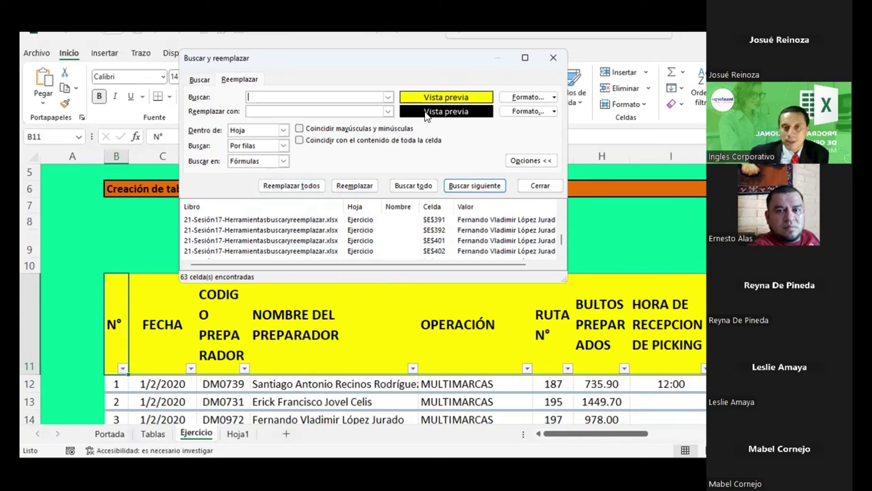
- Add Negrita font style to both the find and the replacement formats
click(554, 97)
click(535, 112)
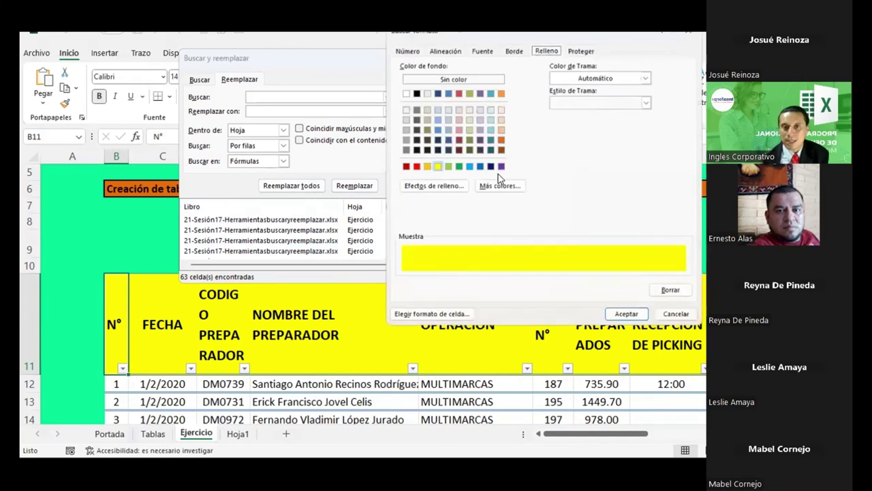
click(441, 46)
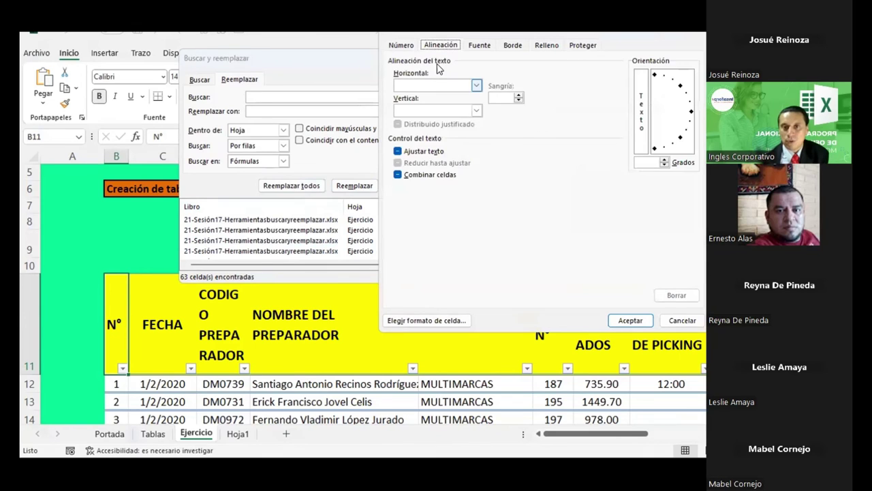
click(471, 46)
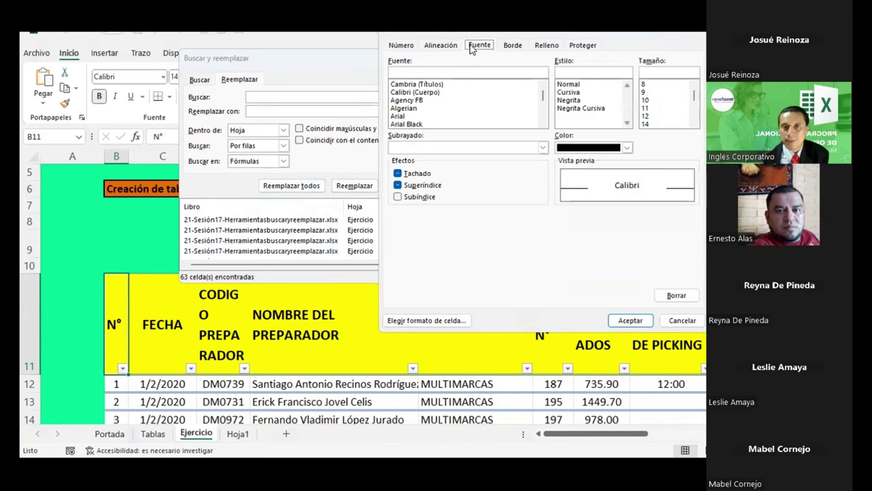
click(569, 100)
click(630, 320)
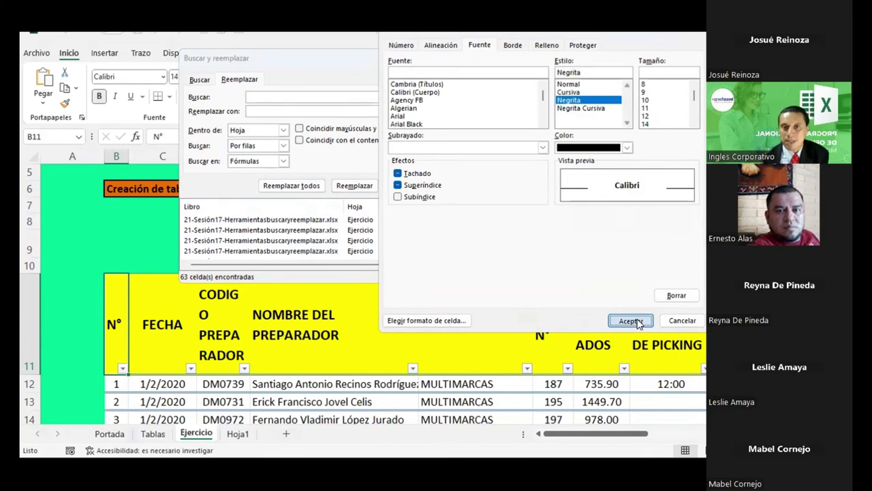
click(554, 114)
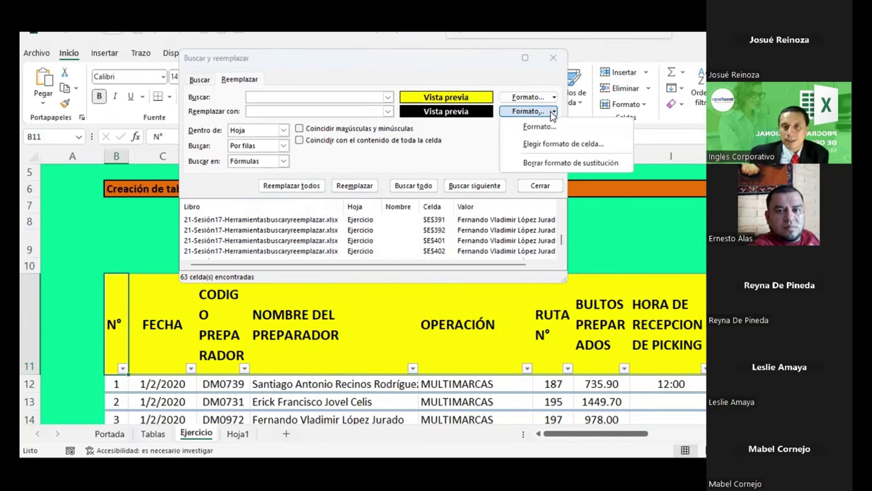
click(542, 124)
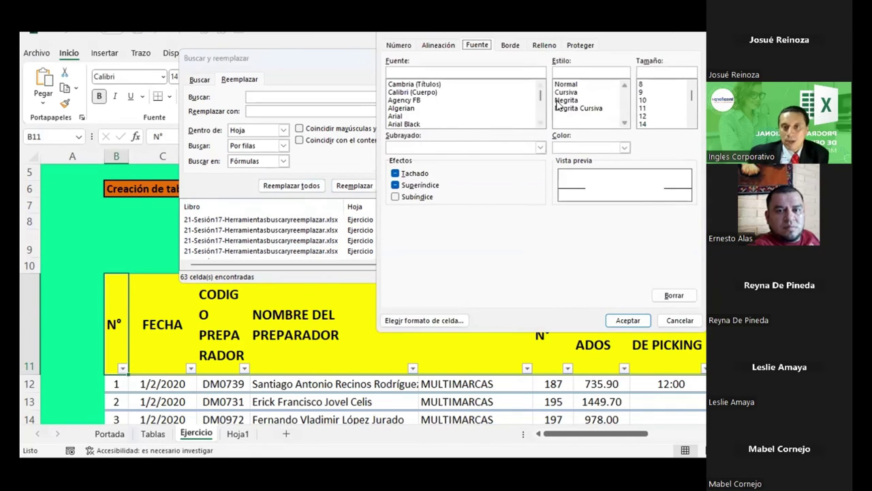
click(560, 100)
click(627, 320)
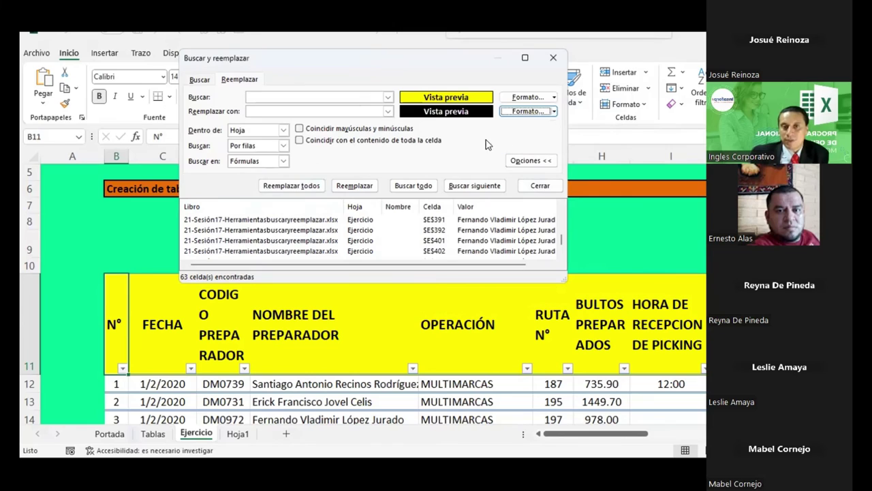
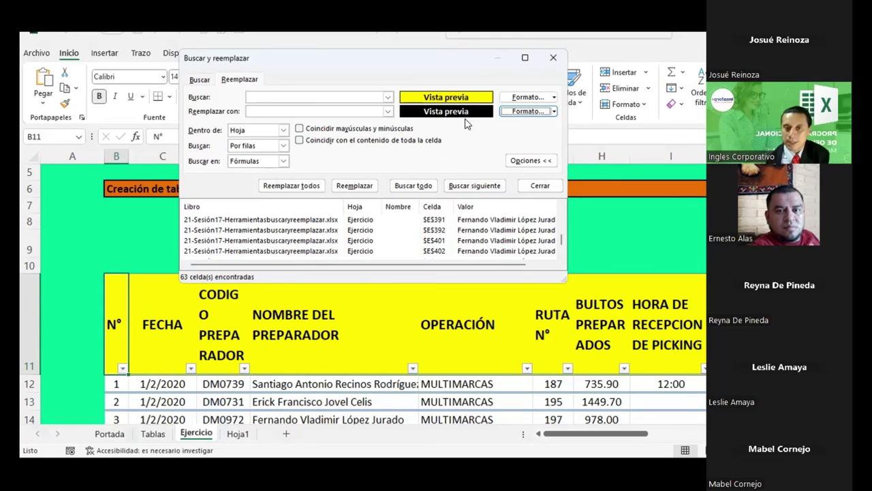
- Step through every yellow-formatted header match, including Abreviatura and MES, with Find Next
click(463, 170)
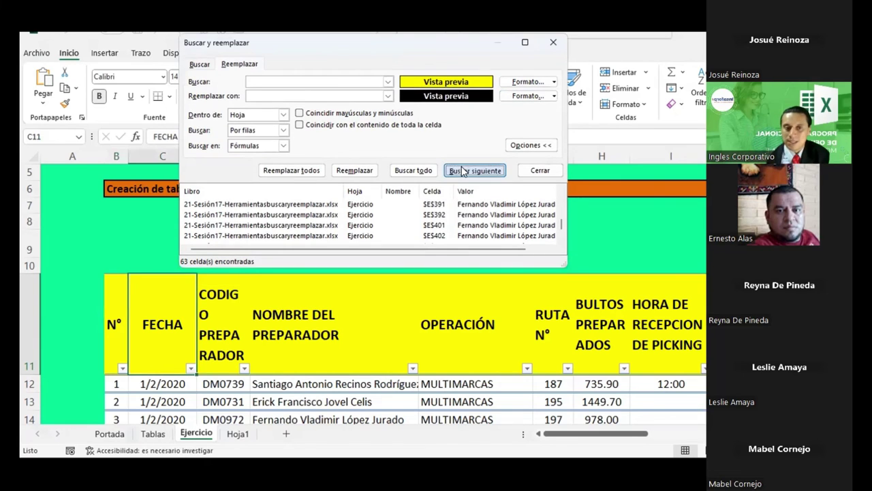
click(463, 170)
click(463, 170)
click(463, 170)
click(463, 170)
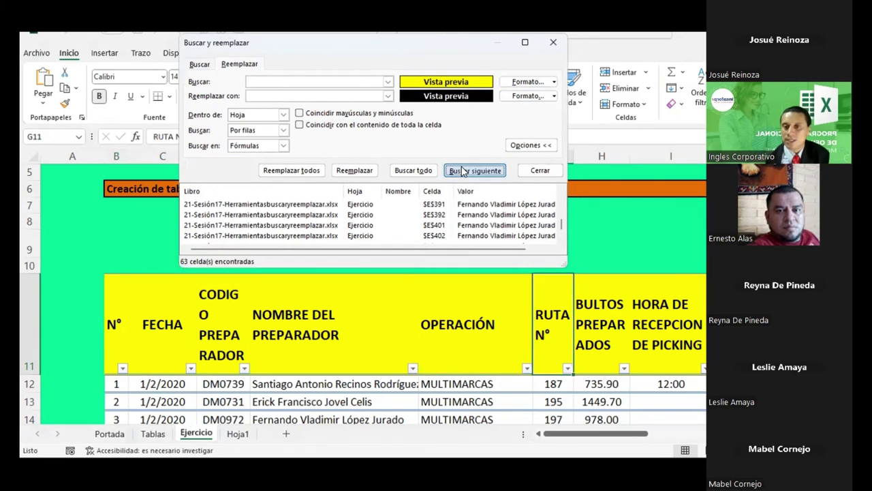
click(463, 170)
click(462, 171)
click(462, 171)
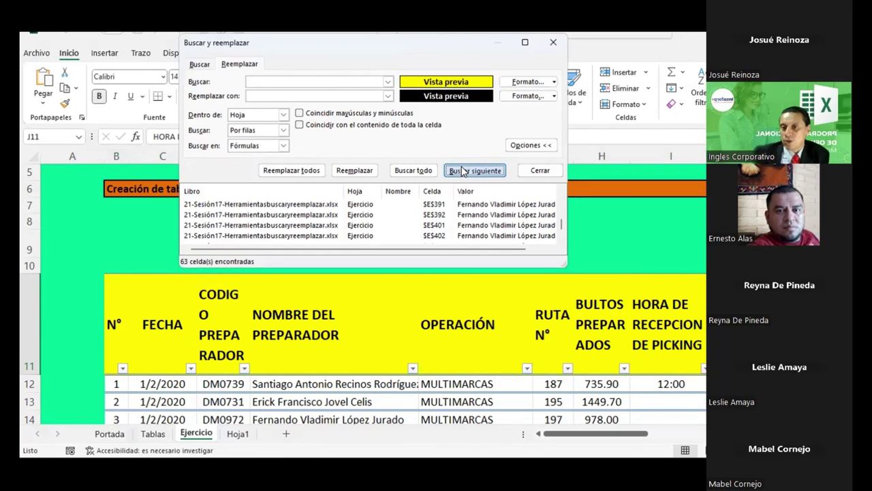
click(463, 170)
click(462, 171)
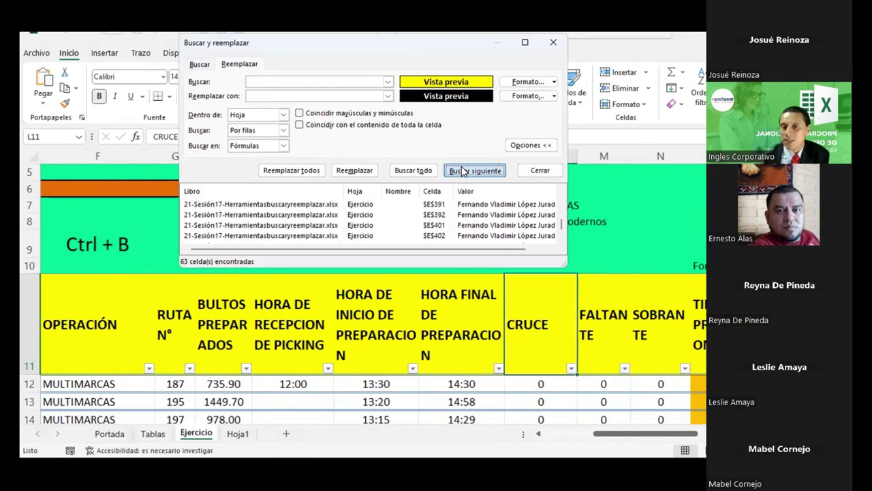
click(463, 171)
click(462, 170)
click(463, 171)
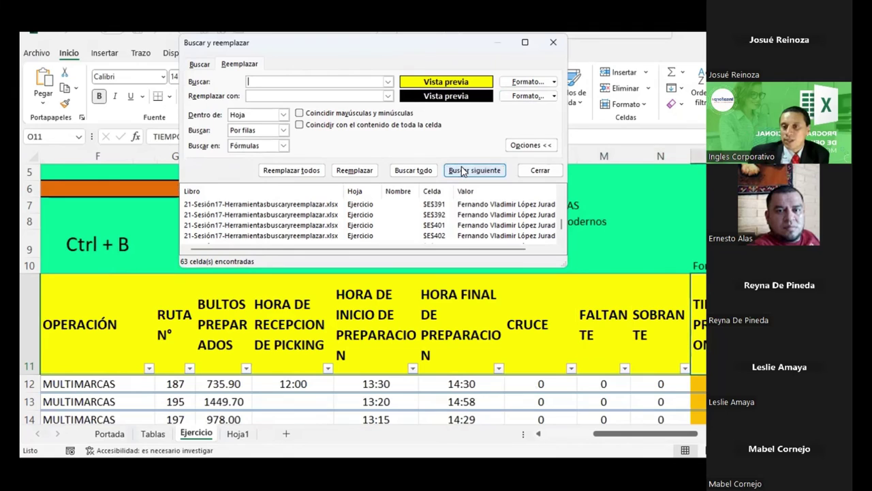
click(463, 171)
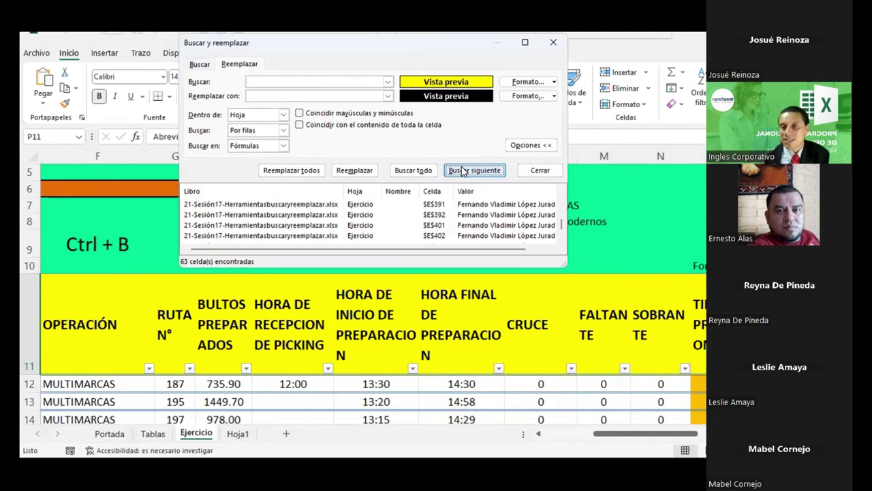
click(468, 169)
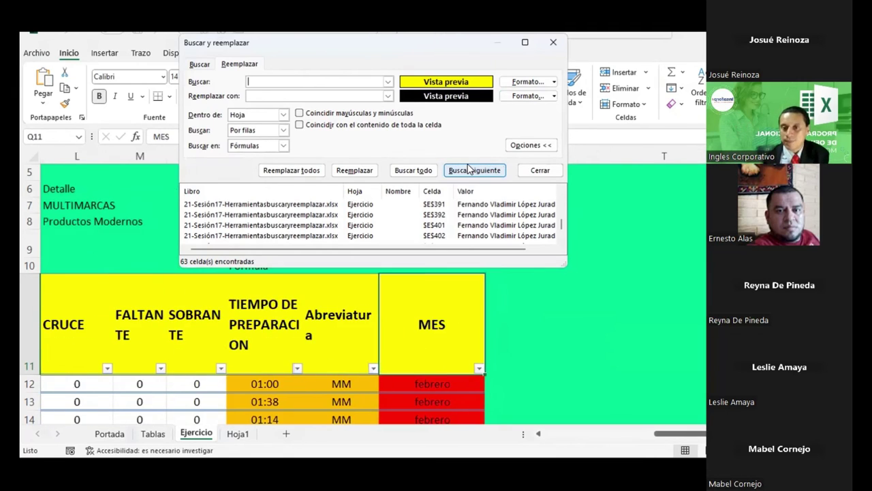
click(468, 170)
click(469, 170)
click(469, 170)
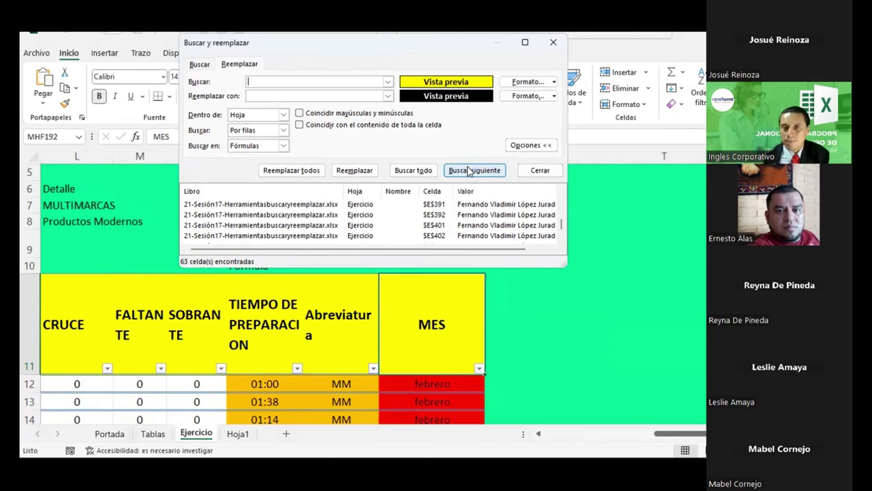
click(469, 171)
click(468, 170)
click(468, 170)
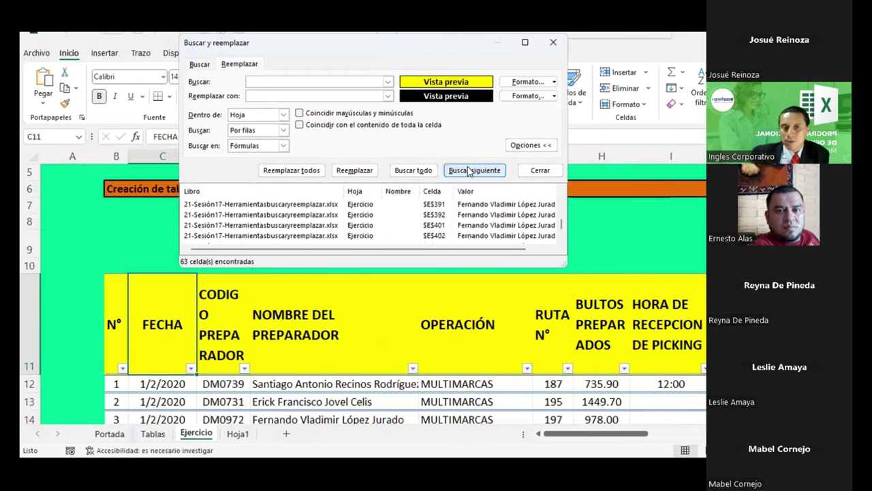
click(469, 170)
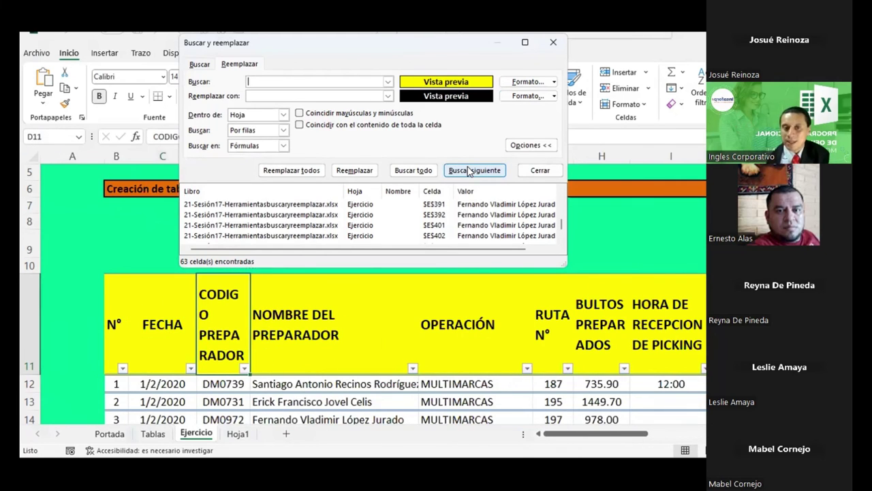
click(468, 170)
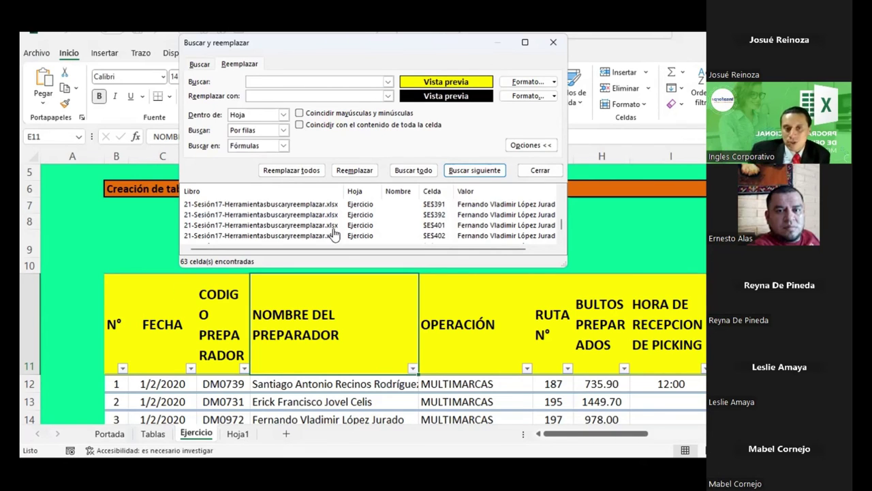
click(457, 172)
click(457, 173)
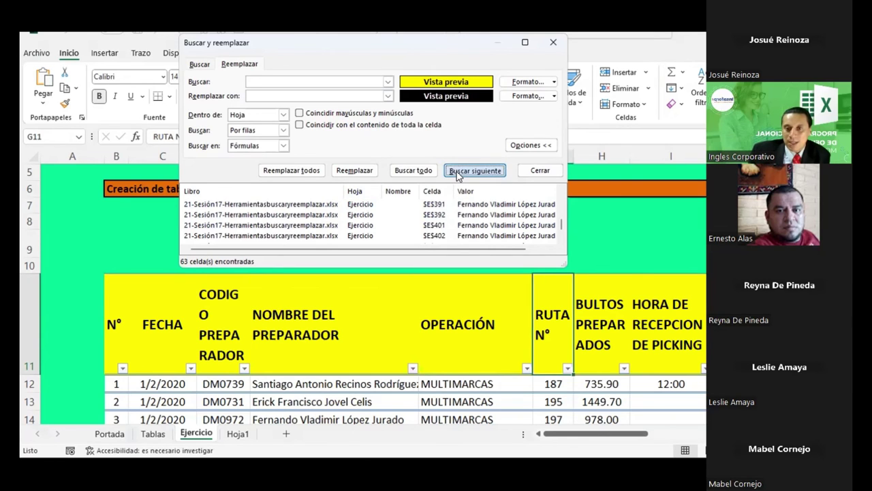
click(457, 172)
click(457, 173)
click(457, 172)
click(458, 172)
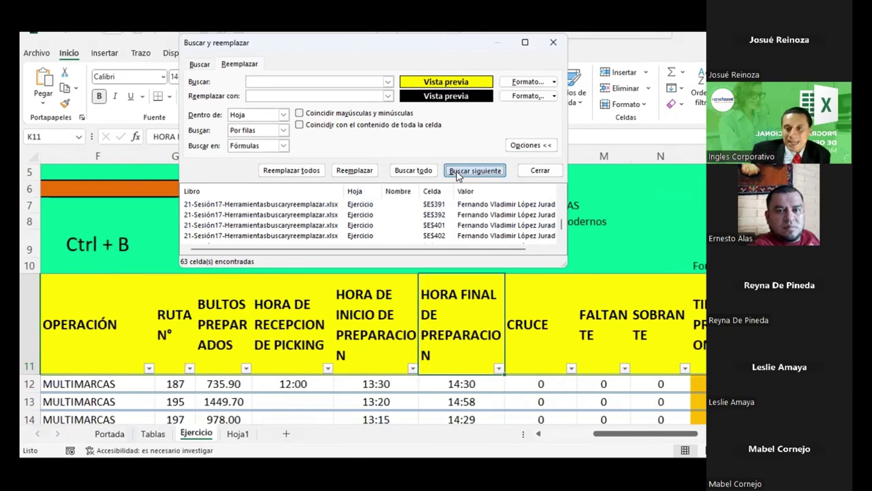
click(457, 172)
click(457, 173)
click(457, 172)
click(457, 172)
click(457, 173)
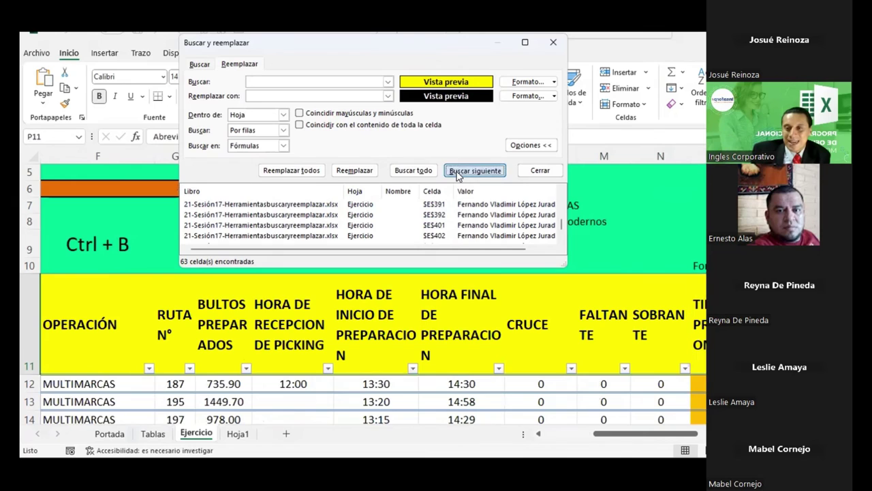
click(457, 173)
click(457, 173)
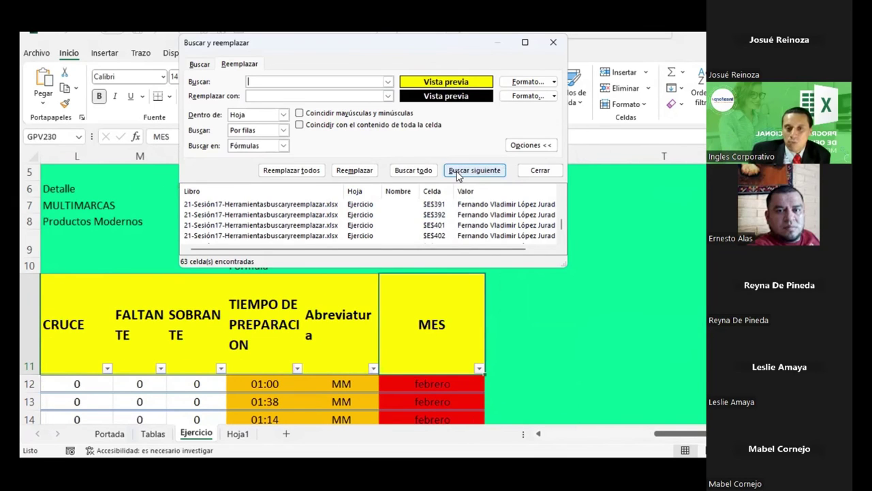
click(458, 172)
click(457, 172)
click(457, 172)
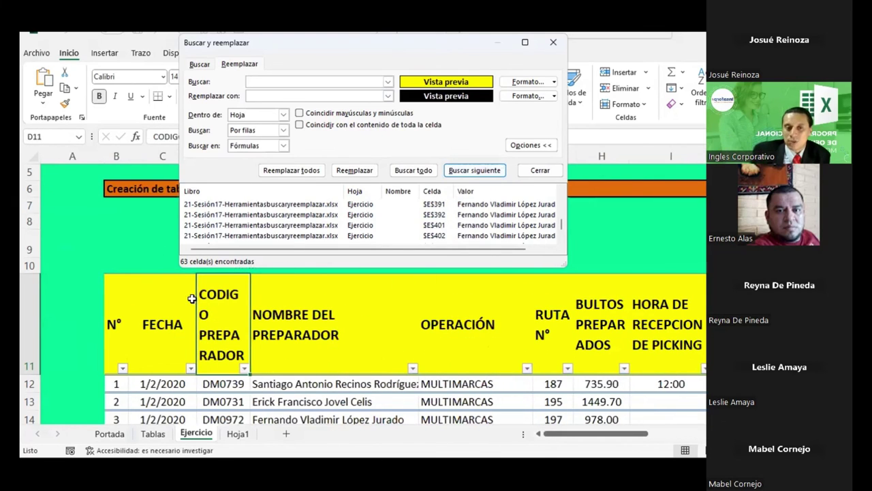
- Replace all 16 yellow header cells with black, deselect the row, and close Find and Replace
click(300, 170)
click(440, 275)
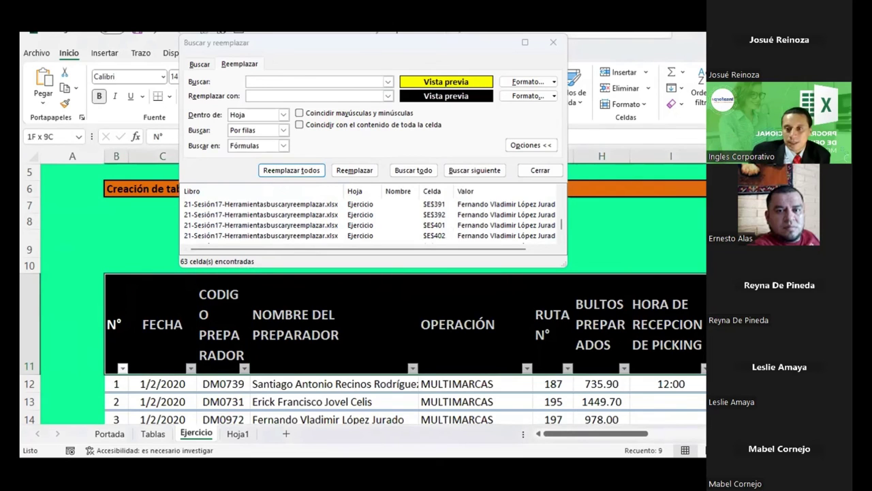
mouse_move(119, 299)
mouse_down()
mouse_move(704, 325)
mouse_move(672, 299)
mouse_up()
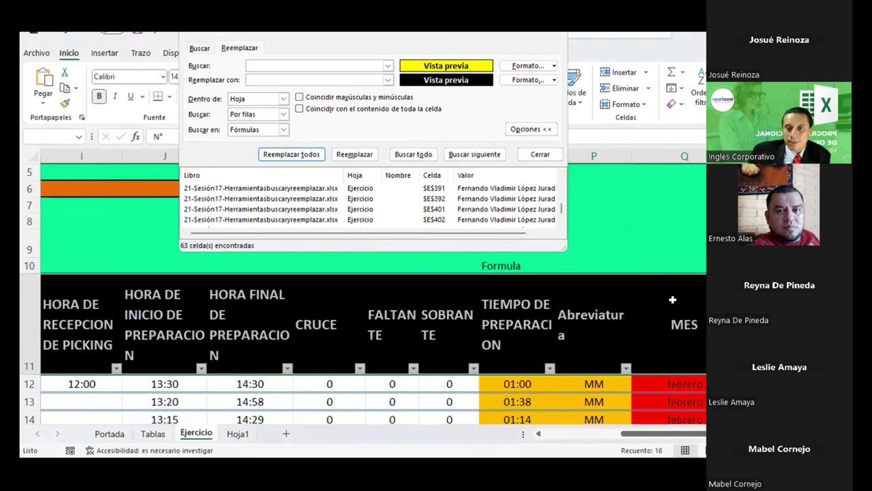
click(672, 299)
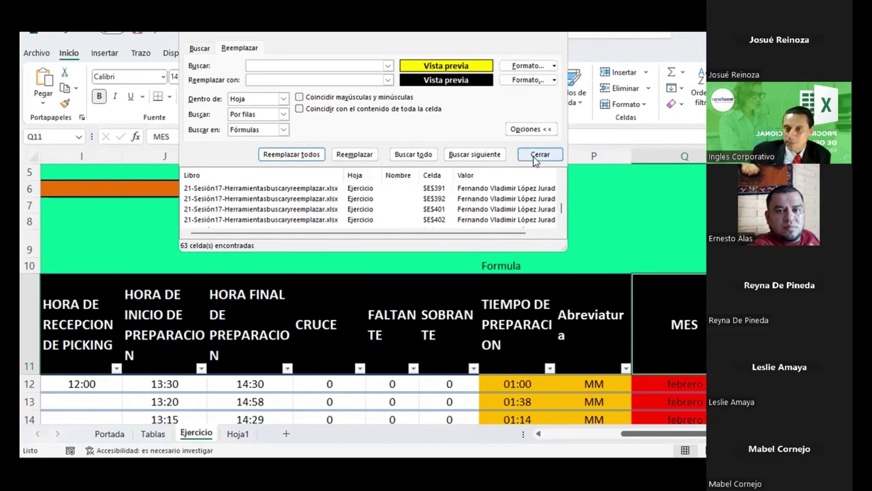
click(532, 156)
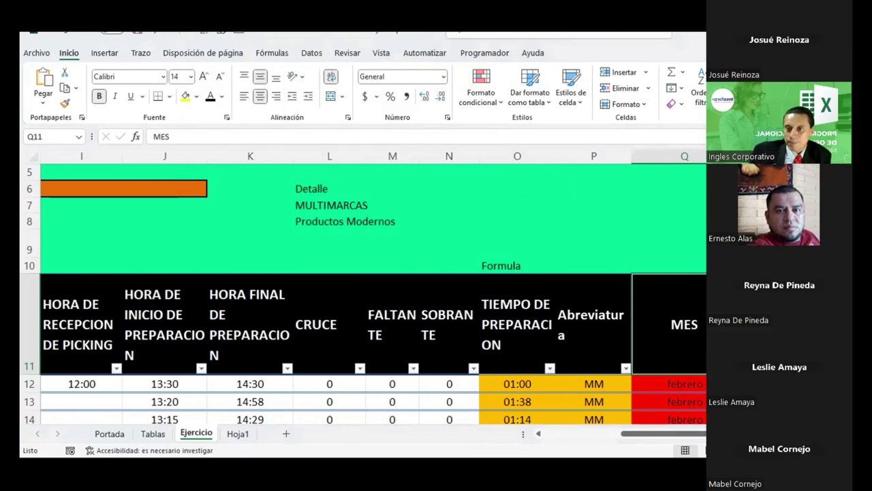
- Use the Go To box (F5) to jump to cell C23, then to F125
key(F5)
text(c23)
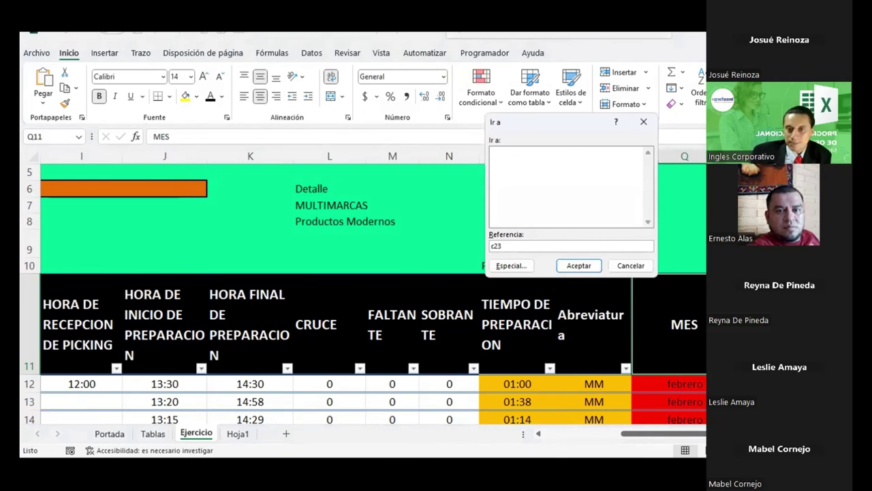
click(560, 264)
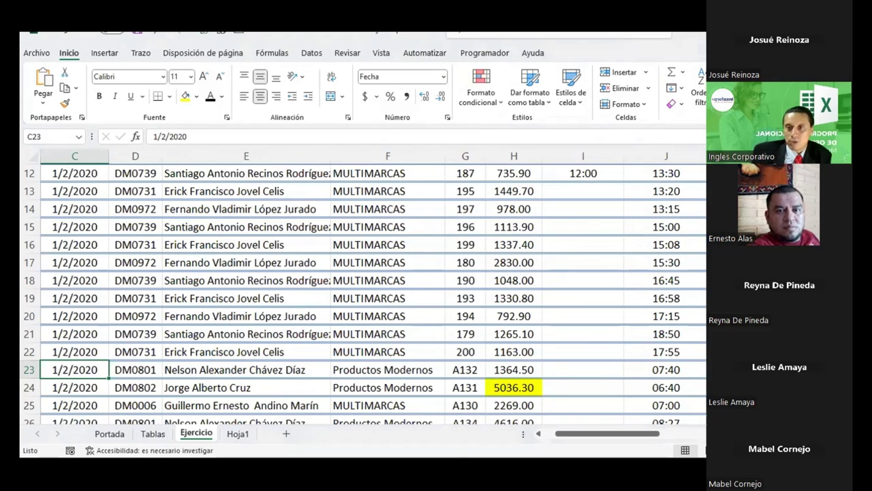
key(F5)
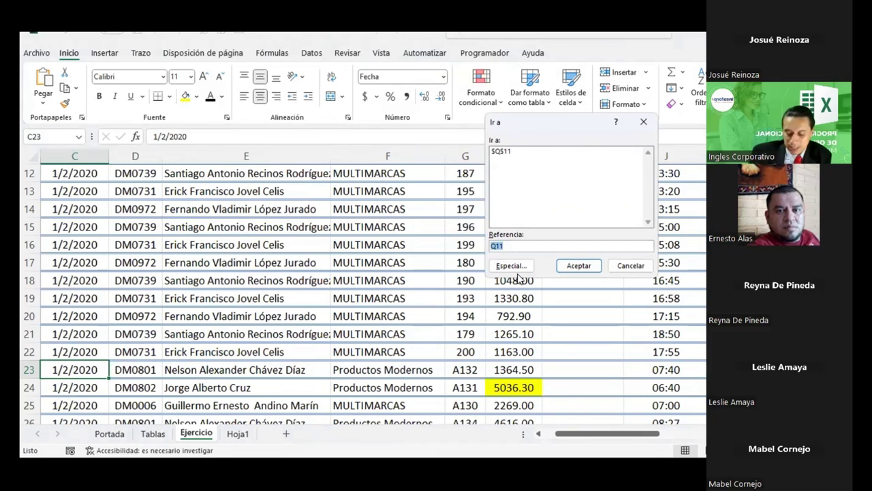
text(f125)
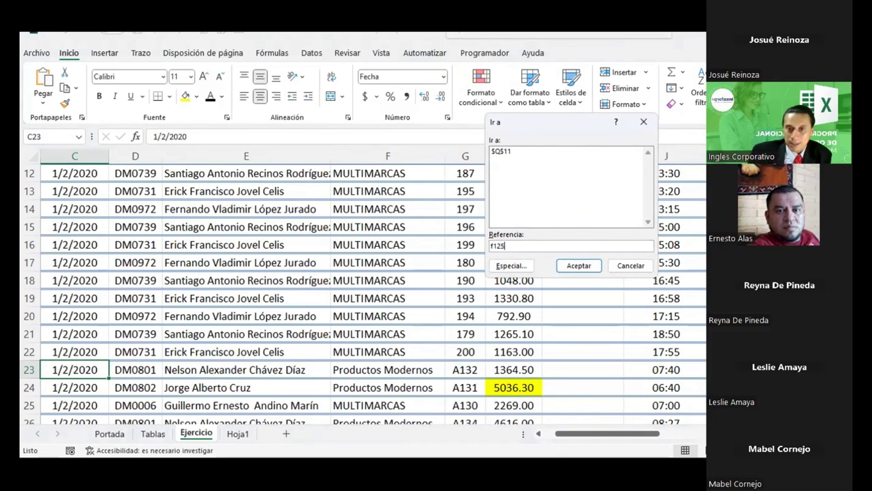
click(585, 267)
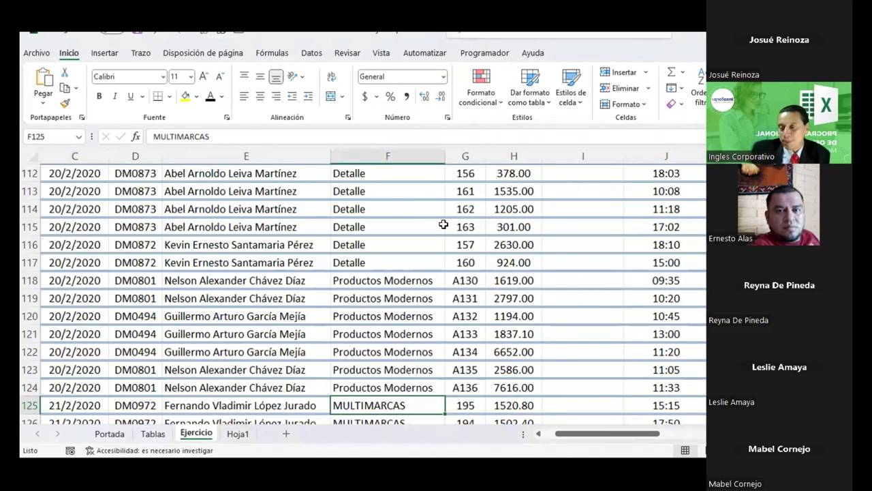
- Bring up the Go To Special dialog from the Go To box
scroll(458, 235, down, 1)
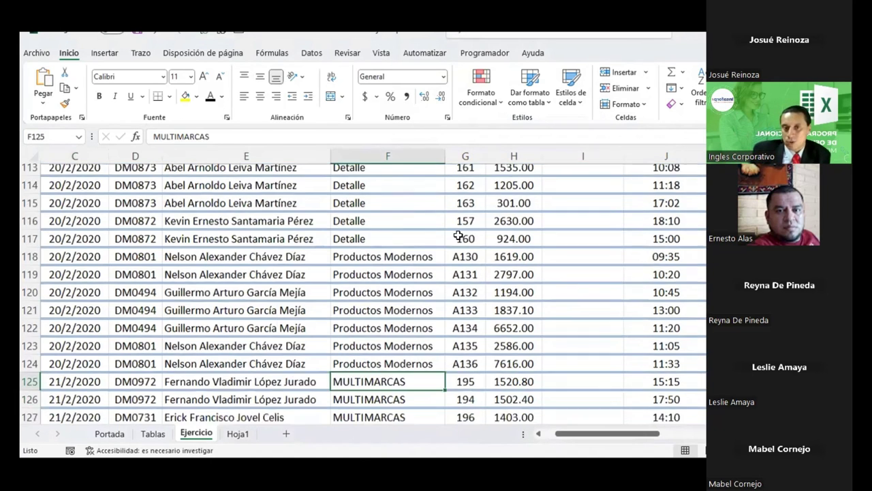
scroll(459, 236, up, 1)
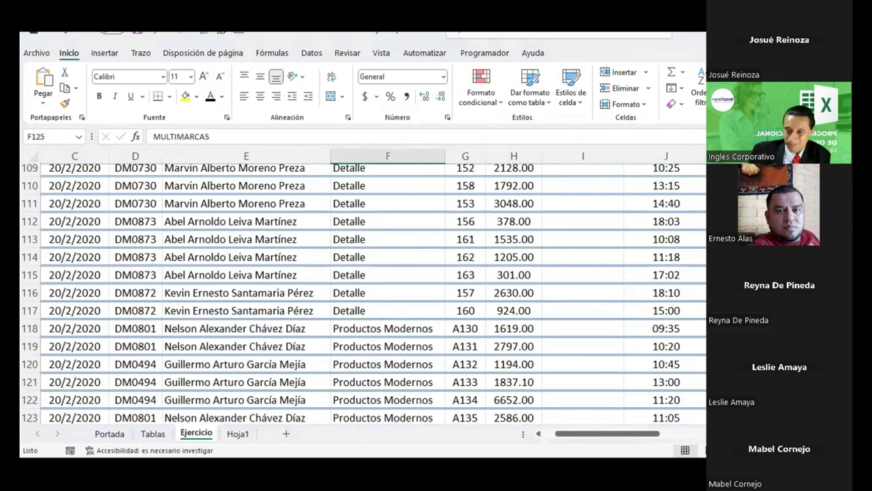
key(F5)
key(alt+e)
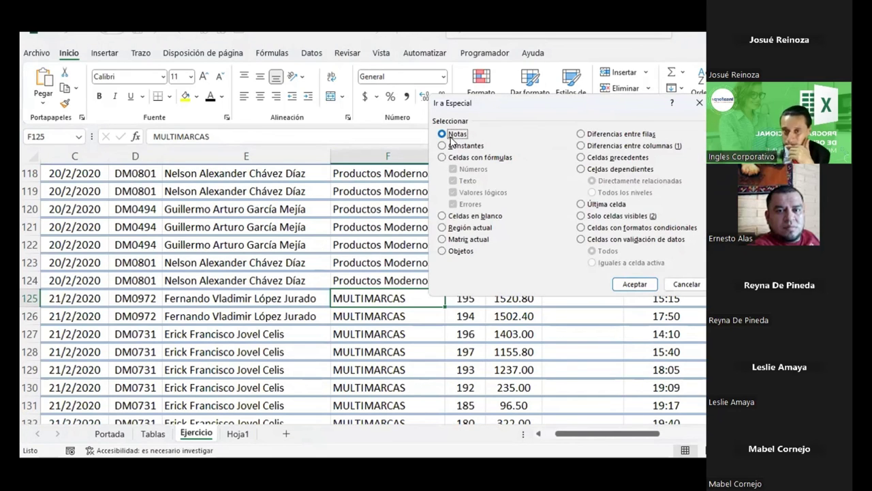
- Select all formula cells via Go To Special and view cell Q442's formula
click(632, 284)
scroll(361, 293, down, 3)
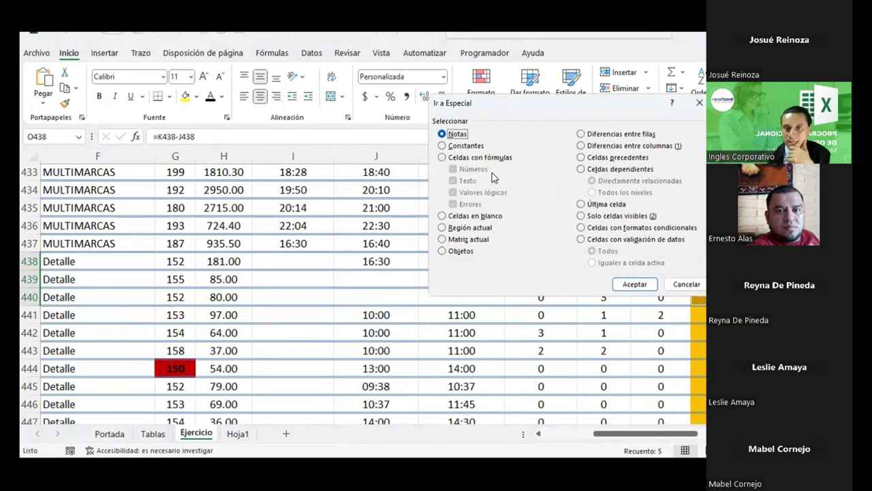
click(481, 158)
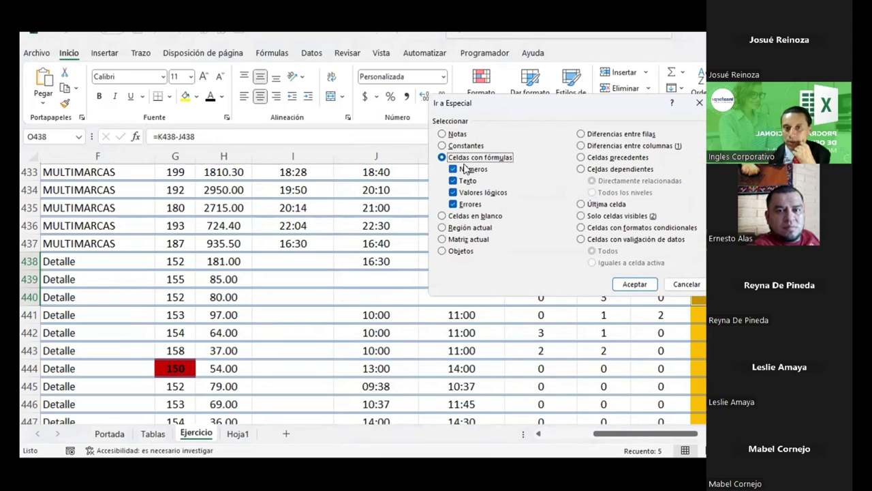
click(634, 284)
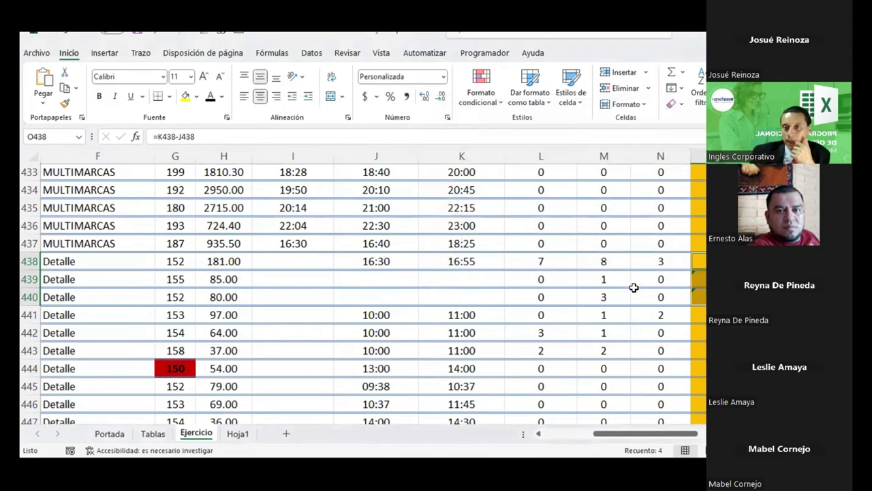
drag(646, 440, 702, 438)
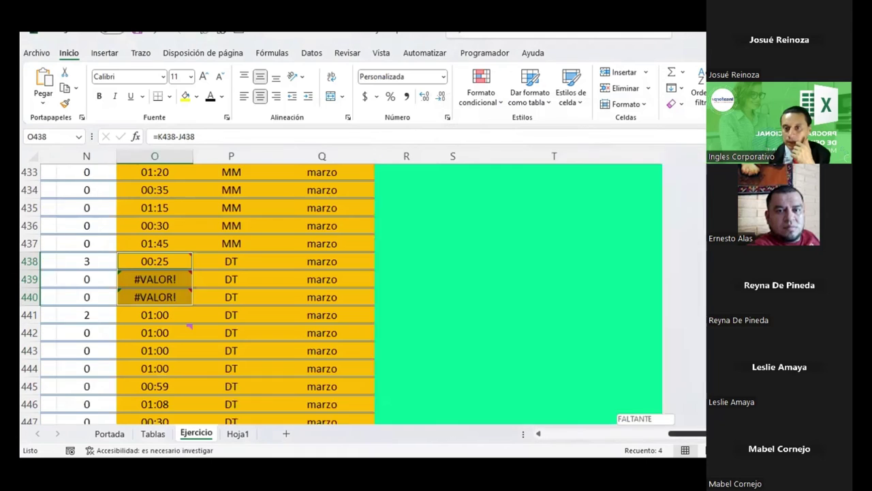
click(362, 339)
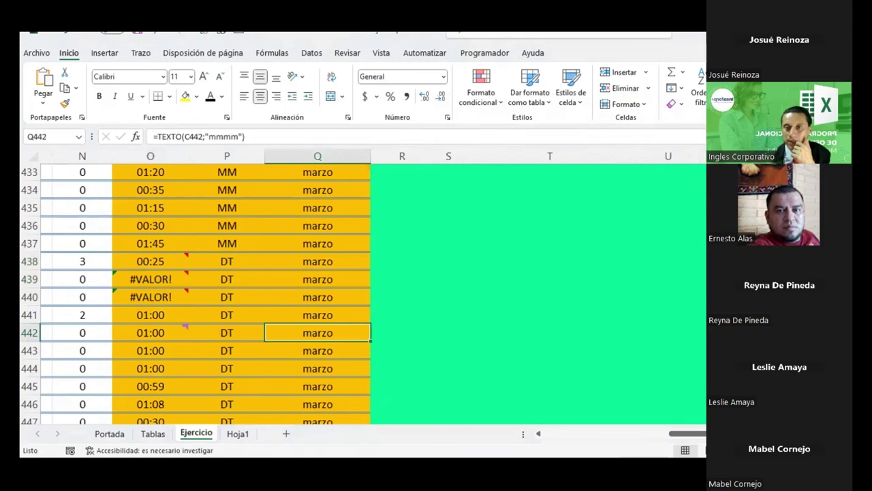
- Reselect every formula cell in the sheet through Go To Special's Formulas option
key(ctrl+g)
key(alt+e)
click(442, 158)
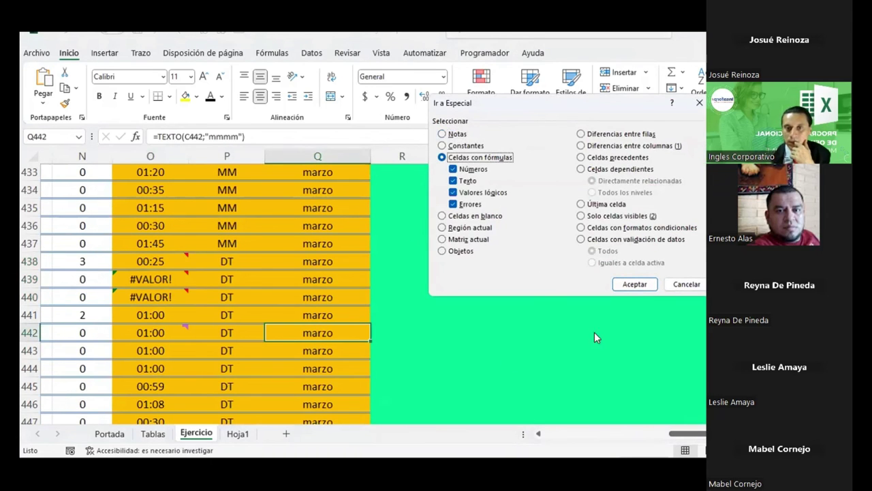
click(634, 284)
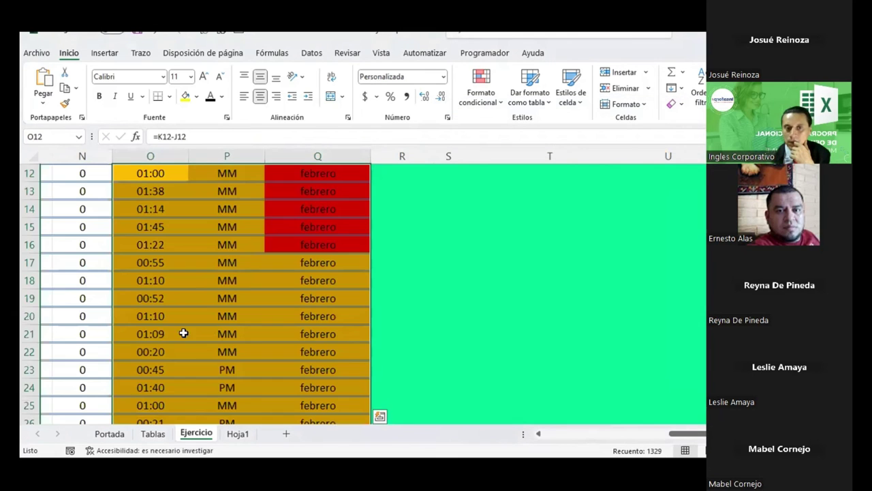
scroll(220, 291, up, 1)
scroll(219, 291, down, 4)
scroll(220, 291, down, 8)
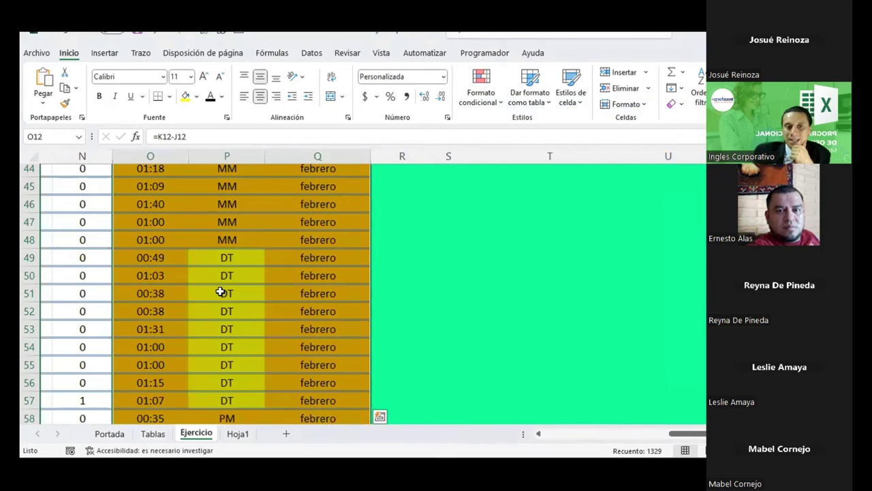
scroll(220, 291, down, 7)
scroll(219, 291, down, 15)
scroll(220, 291, down, 8)
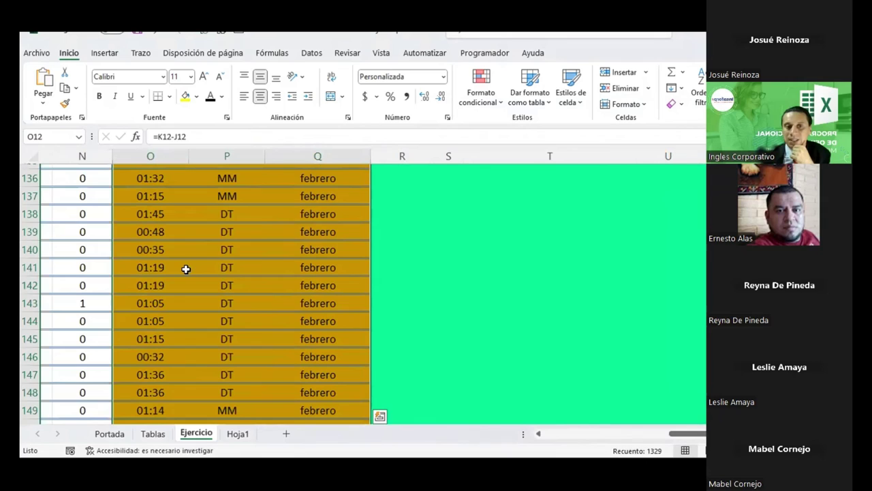
- Inspect the formulas in O141, P141 and Q141, then select cell F142
click(136, 265)
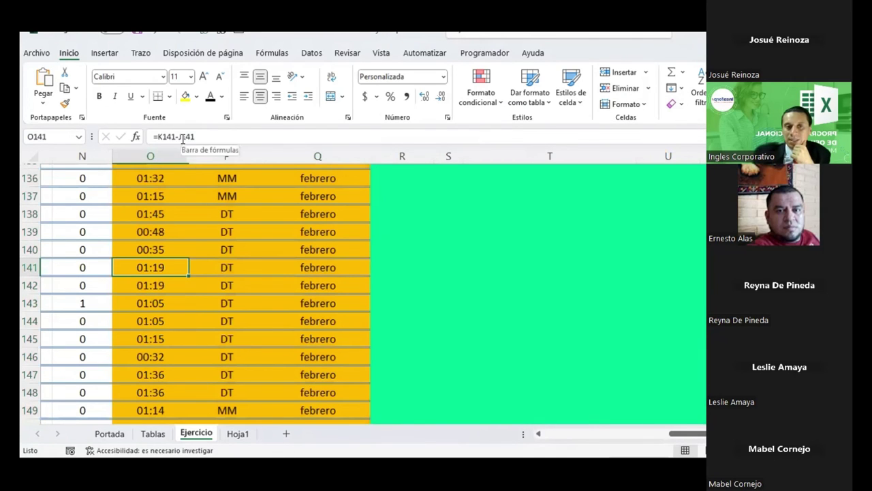
click(228, 271)
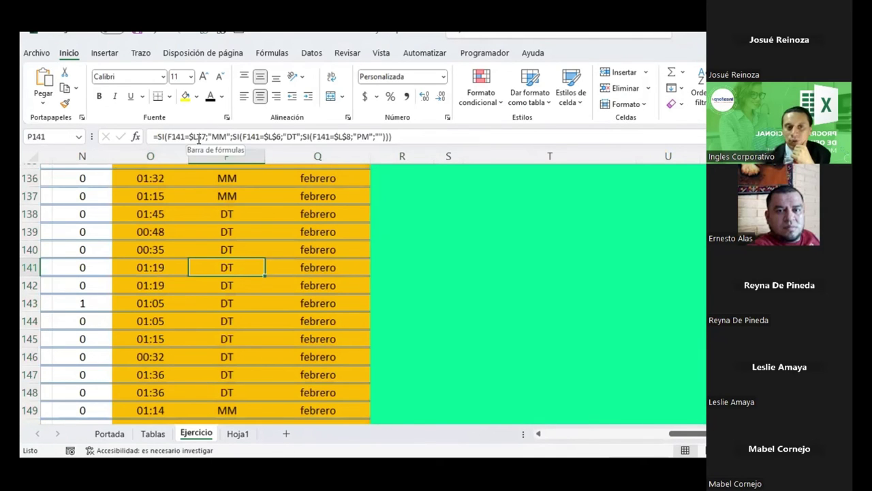
click(327, 268)
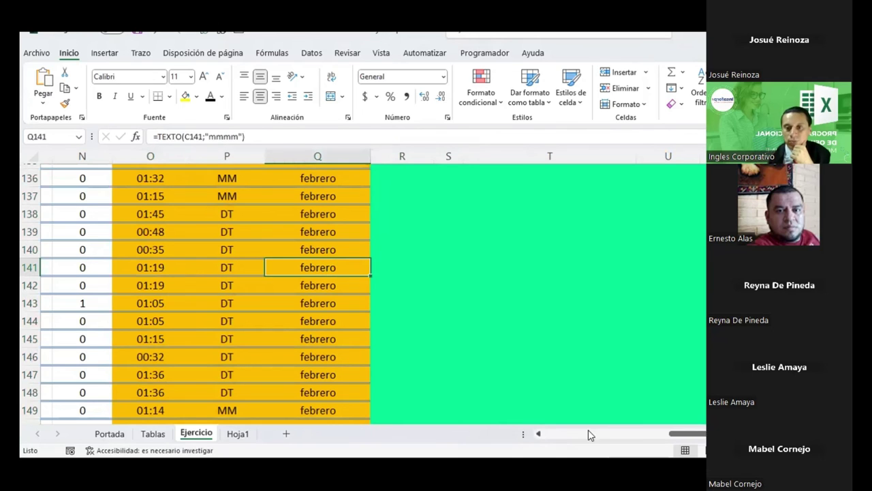
drag(688, 434, 589, 434)
click(451, 284)
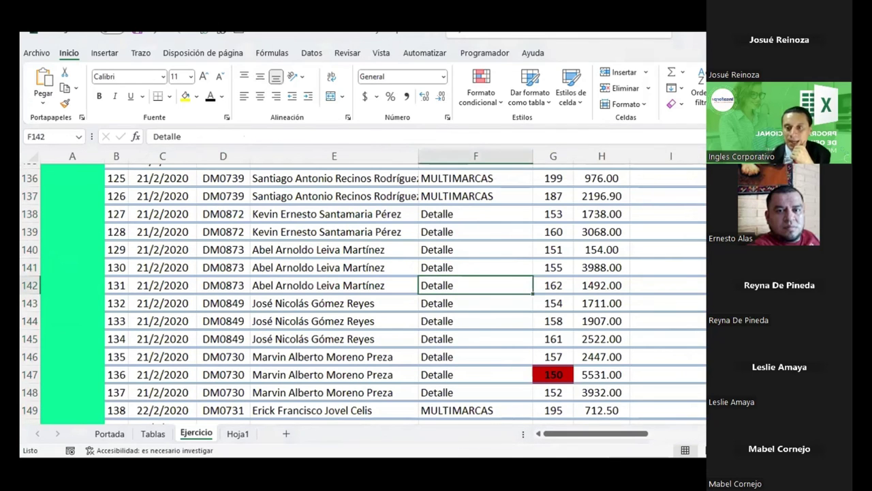
- Select all blank cells in the sheet with Go To Special's Blanks option
key(ctrl+g)
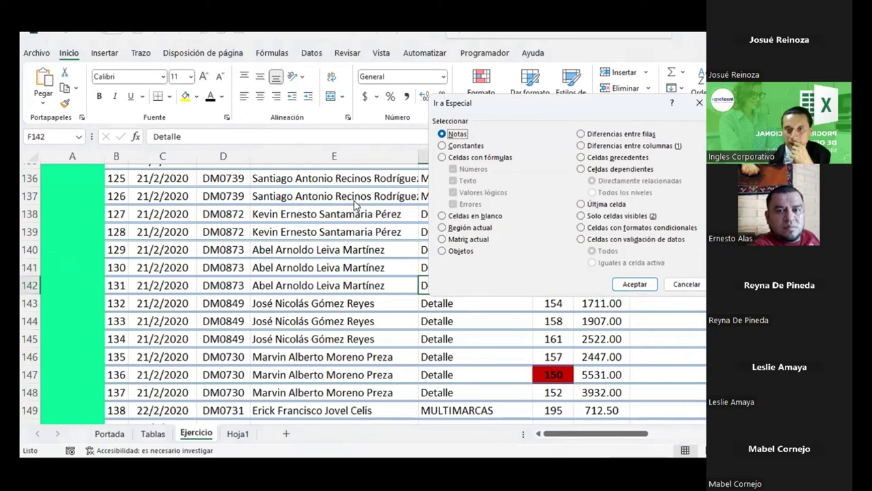
click(441, 216)
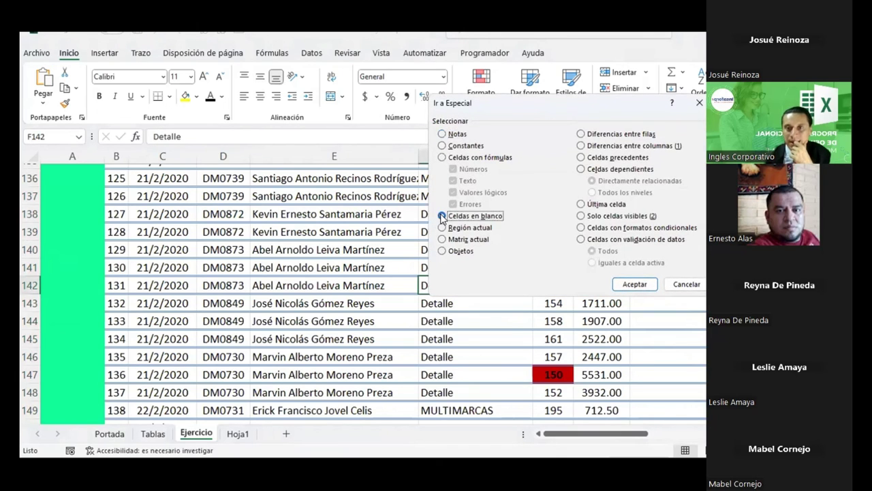
click(634, 285)
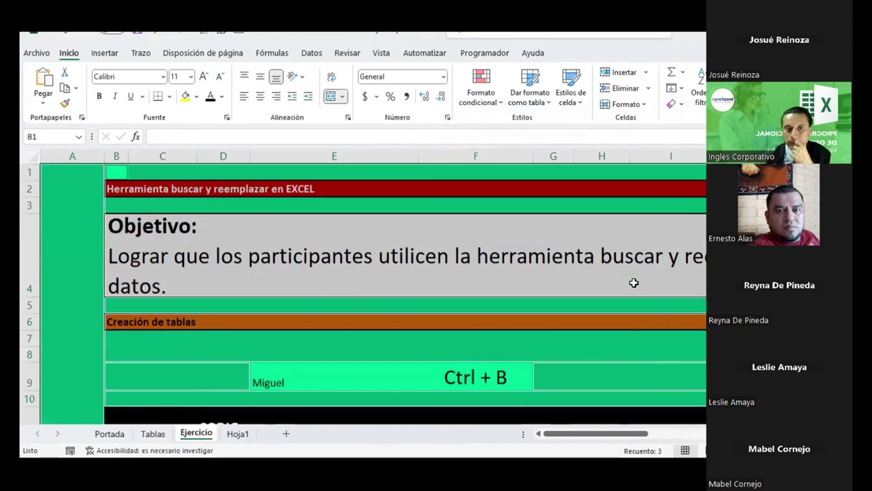
scroll(245, 219, down, 4)
scroll(244, 217, down, 5)
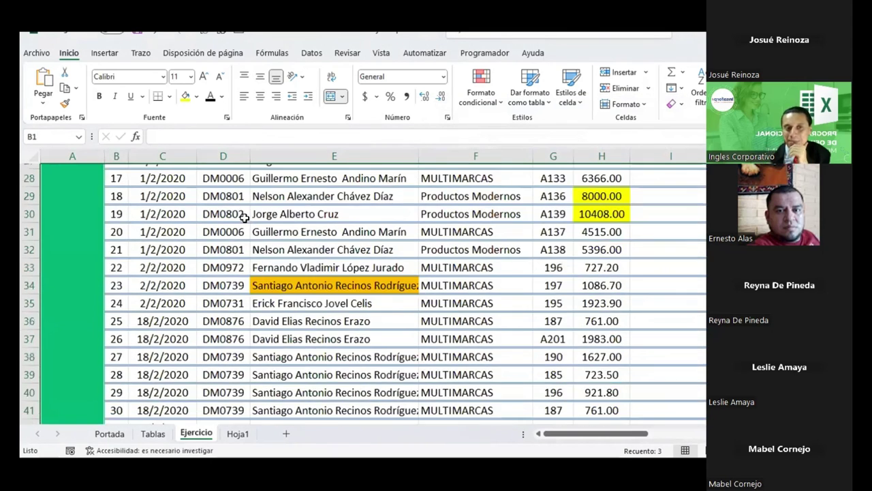
scroll(244, 217, down, 6)
scroll(243, 217, up, 7)
scroll(244, 216, up, 1)
- Select cell D25 and reopen the Go To Special dialog
click(225, 220)
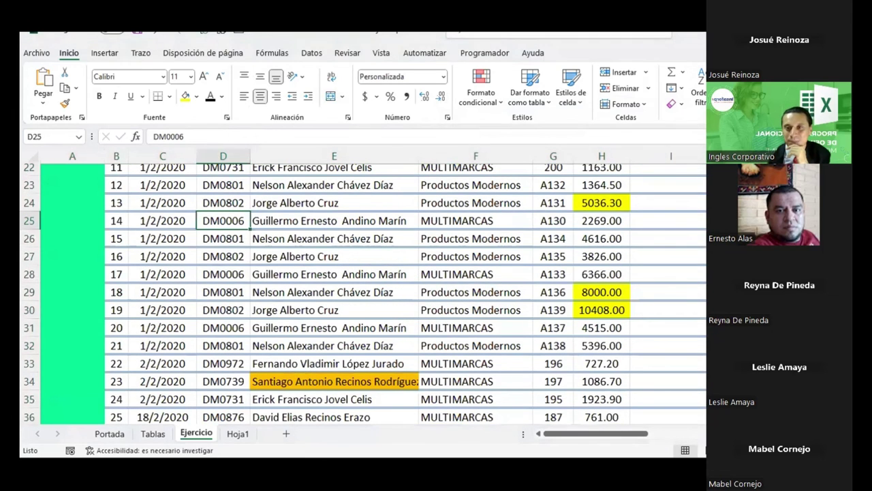
key(ctrl+g)
key(alt+e)
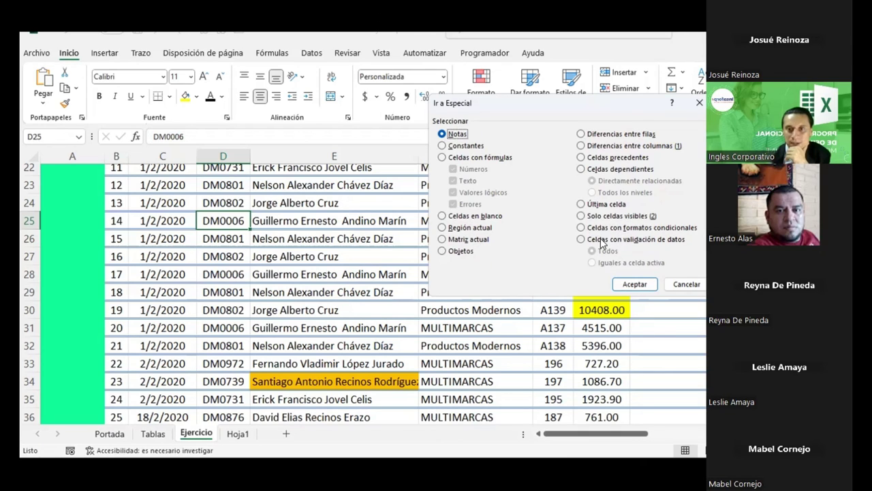
- Cancel Go To Special and glance at the Data Validation settings without changes
click(686, 282)
click(315, 54)
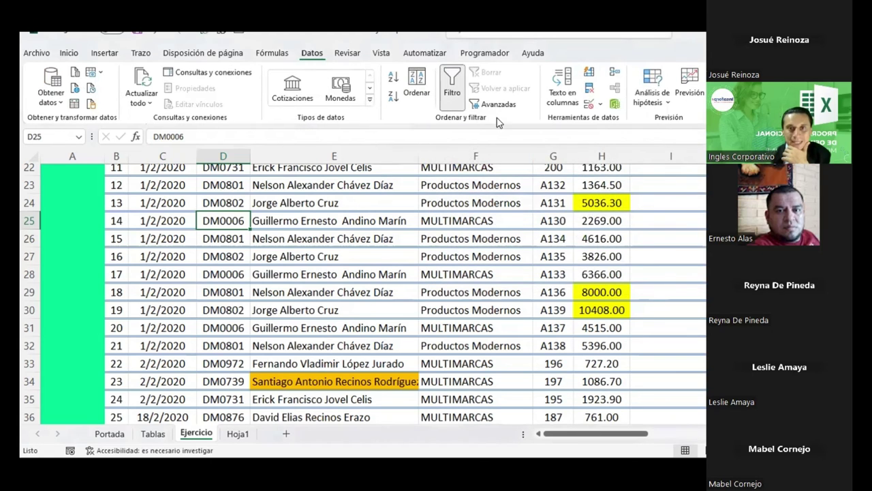
click(600, 104)
click(610, 122)
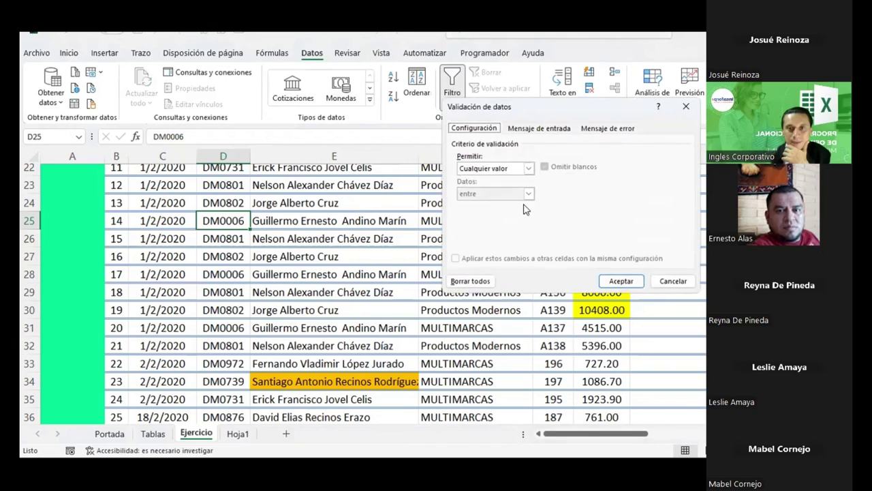
click(673, 281)
click(516, 258)
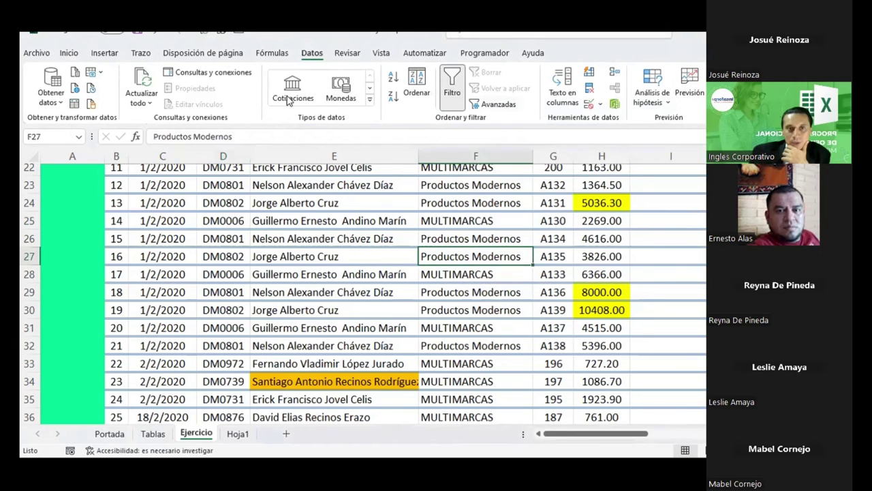
- Select all data-validation cells via Home > Find & Select > Go To Special
click(69, 54)
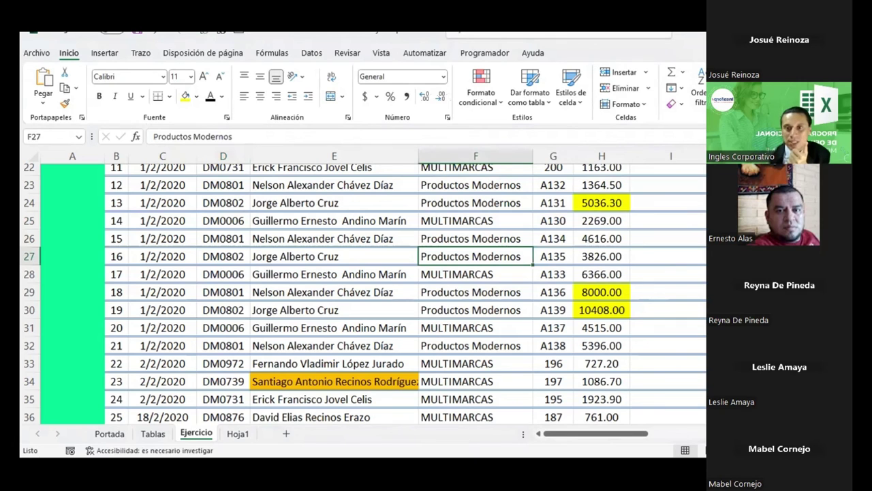
click(681, 217)
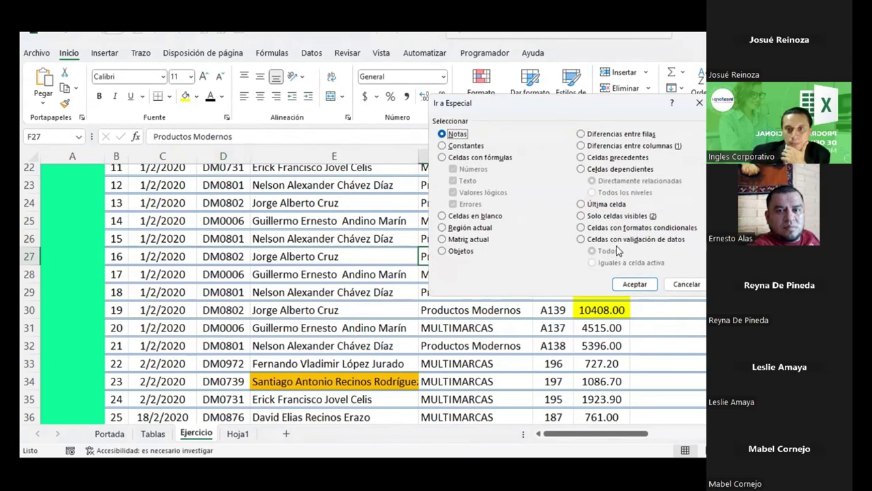
click(618, 239)
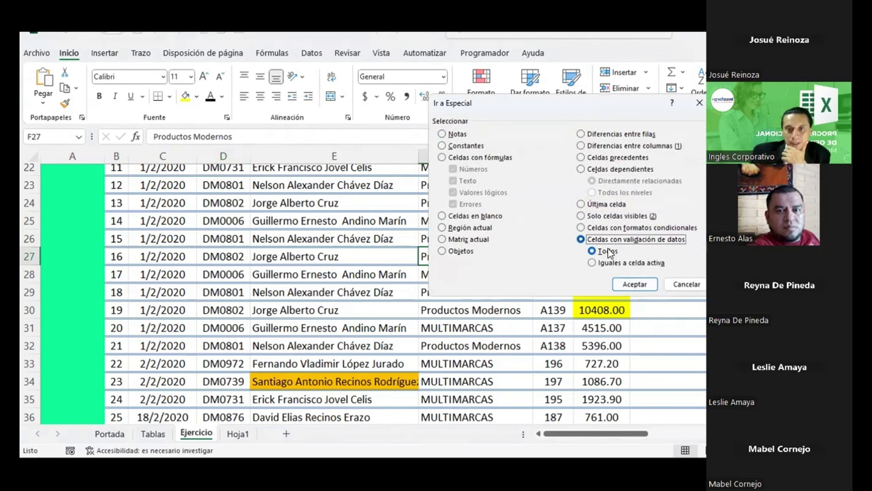
click(633, 285)
scroll(538, 249, up, 1)
scroll(538, 249, down, 1)
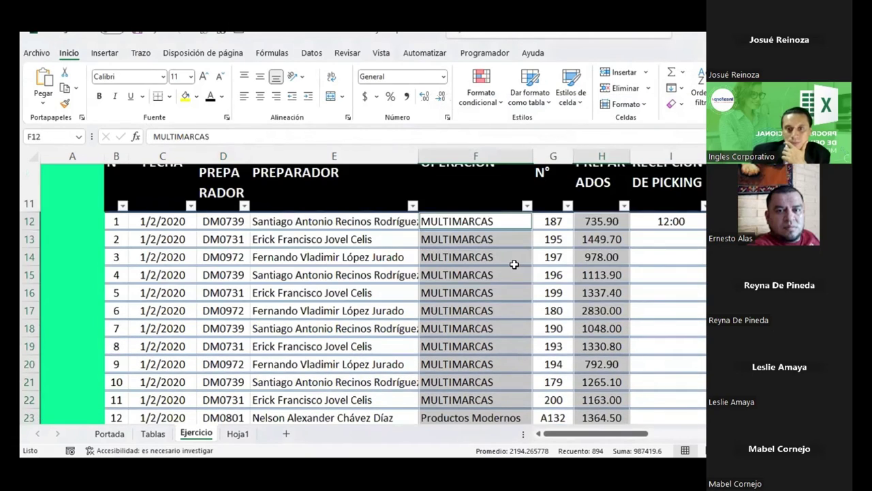
scroll(516, 259, down, 3)
scroll(504, 253, down, 8)
scroll(500, 252, down, 6)
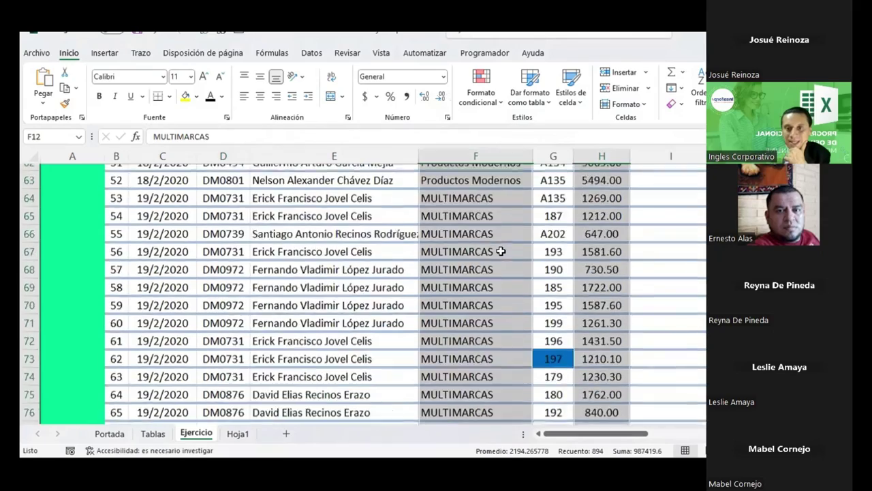
scroll(502, 249, down, 6)
scroll(502, 249, up, 1)
scroll(502, 249, up, 10)
scroll(495, 241, up, 9)
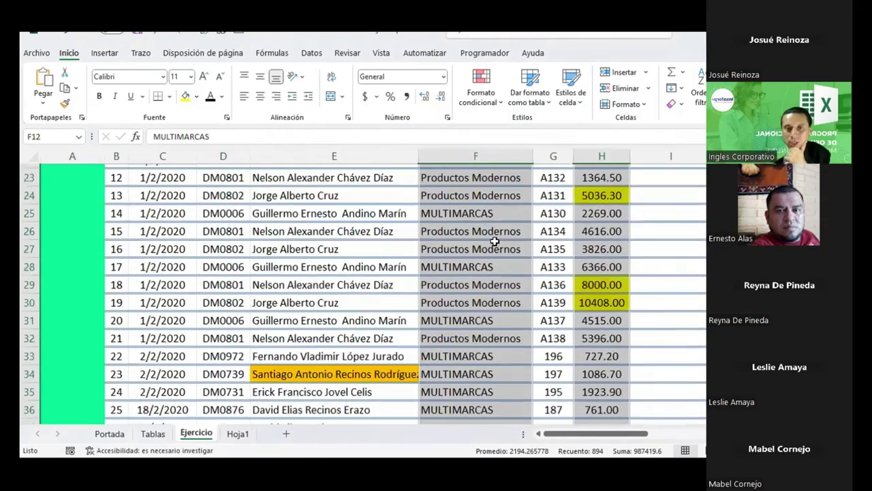
scroll(495, 241, up, 4)
scroll(495, 235, up, 2)
- Check F12's text-length validation rule, then reopen Go To Special
click(471, 312)
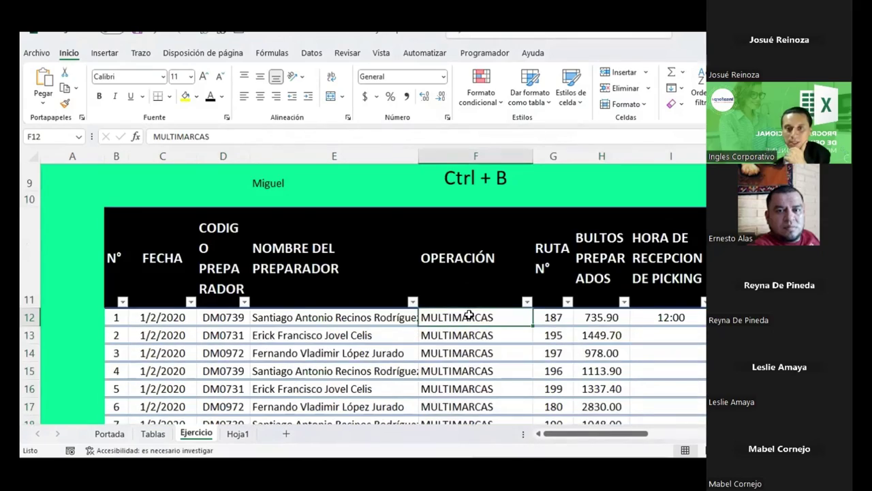
click(312, 54)
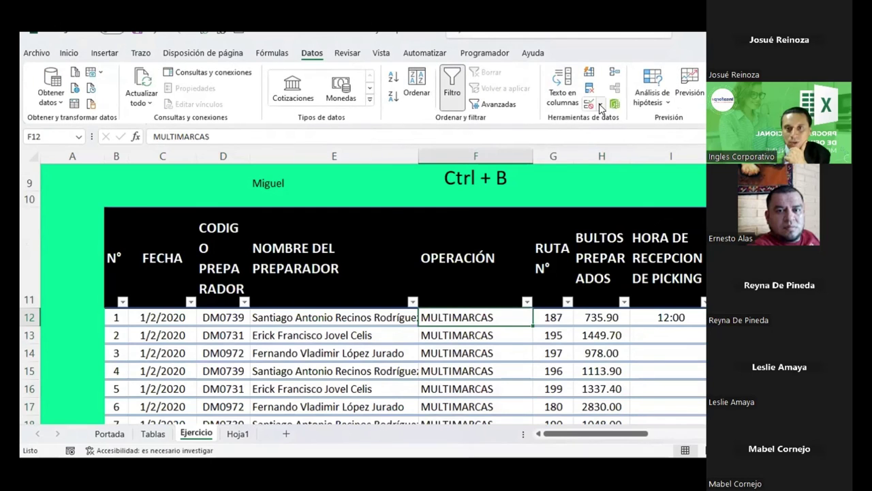
click(598, 104)
click(621, 130)
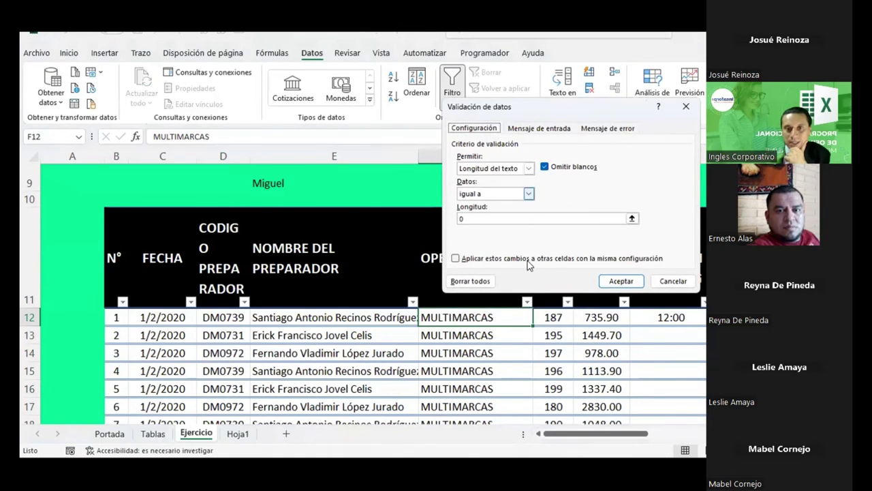
click(673, 282)
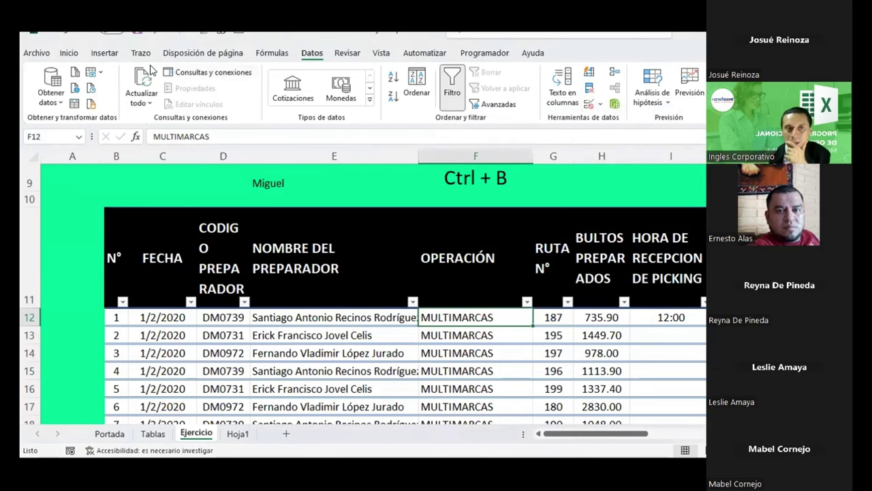
click(70, 54)
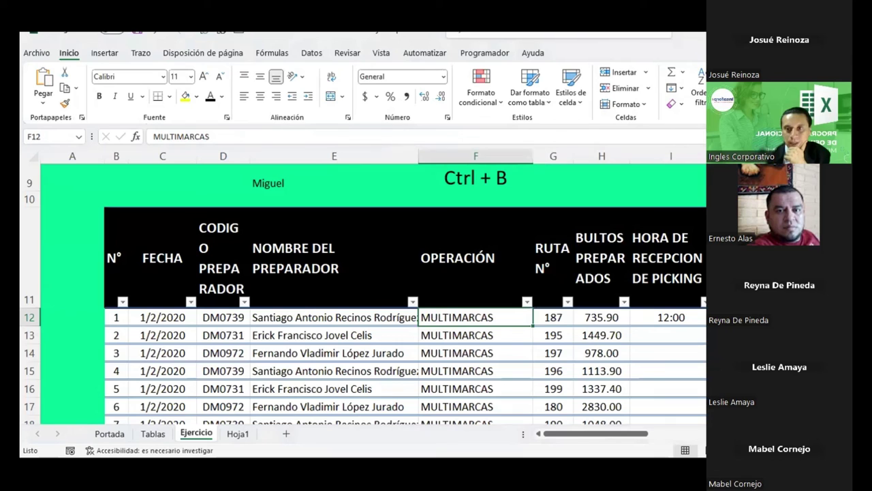
key(F5)
key(alt+e)
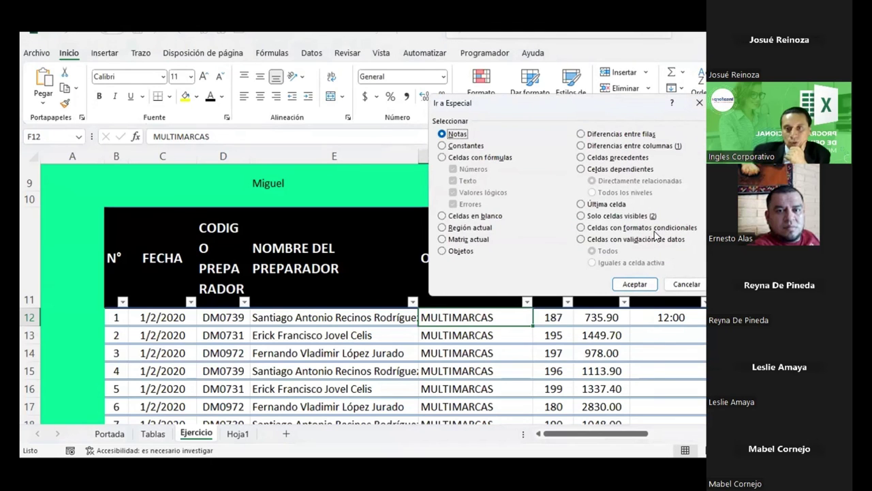
- Cancel Go To Special, select Ruta N° cell G12, and dismiss the Conditional Formatting menu
click(686, 284)
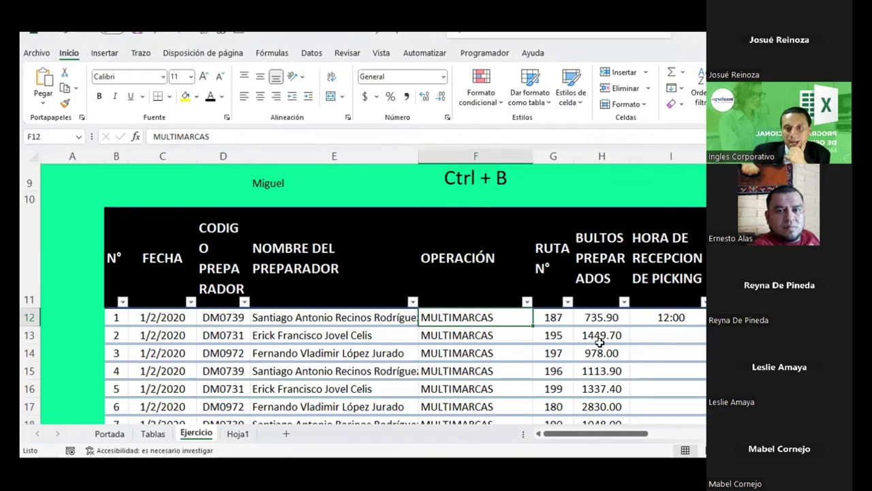
click(553, 317)
click(481, 95)
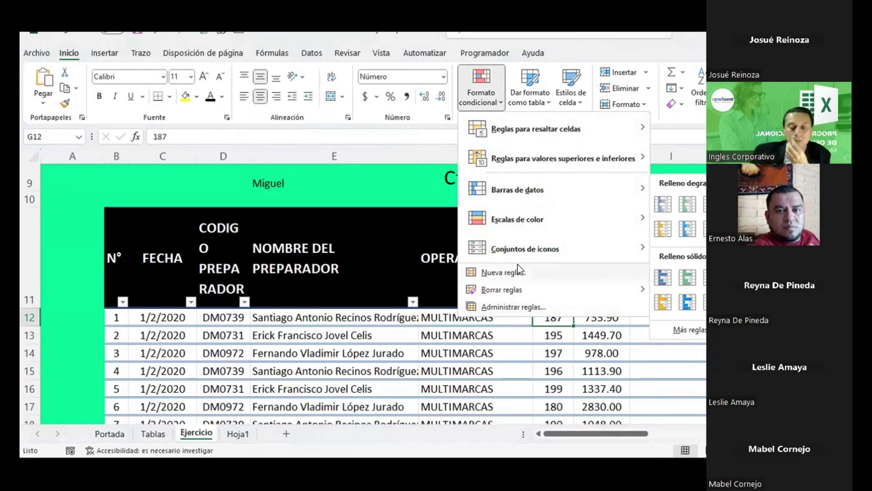
key(Escape)
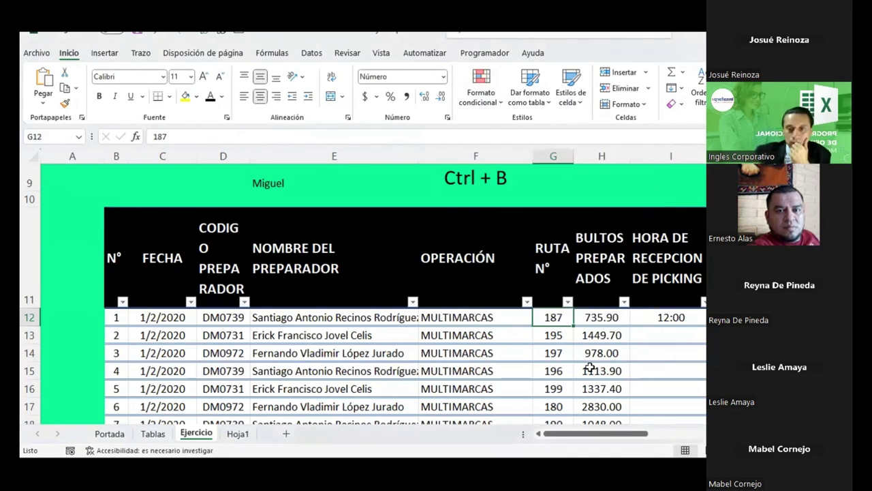
key(Escape)
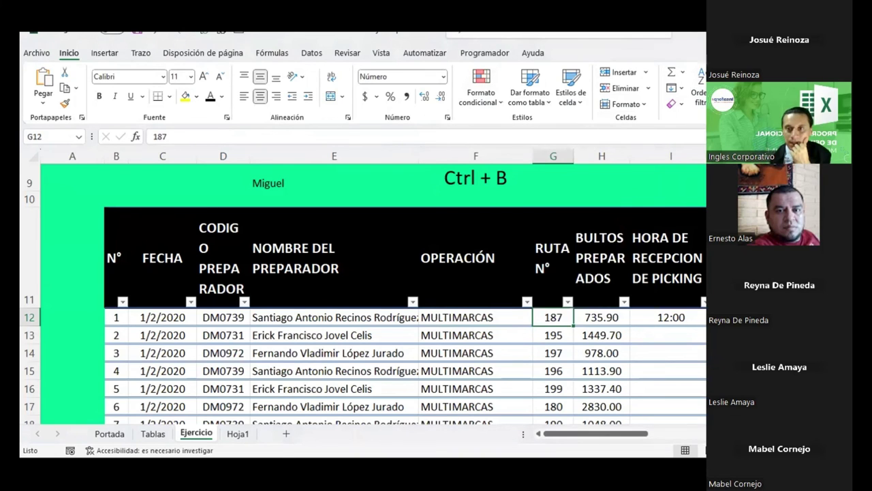
- Select all conditionally formatted cells with Go To Special's Conditional formats option
key(F5)
click(630, 228)
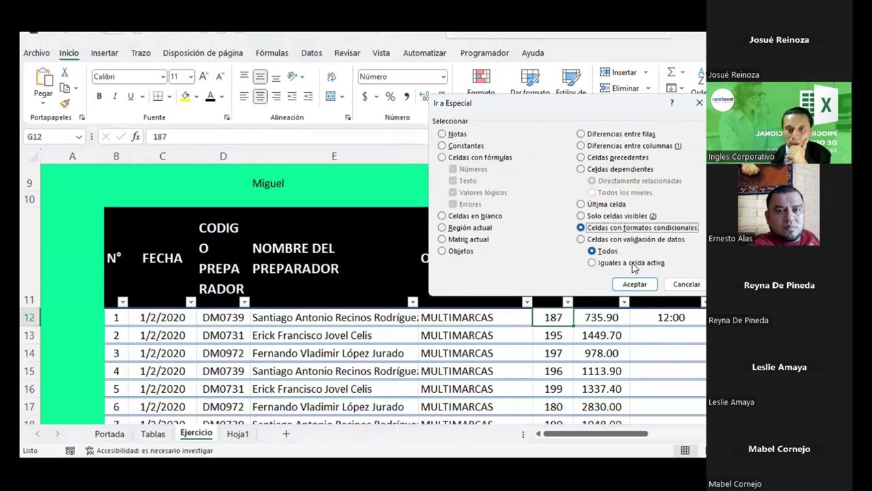
click(634, 284)
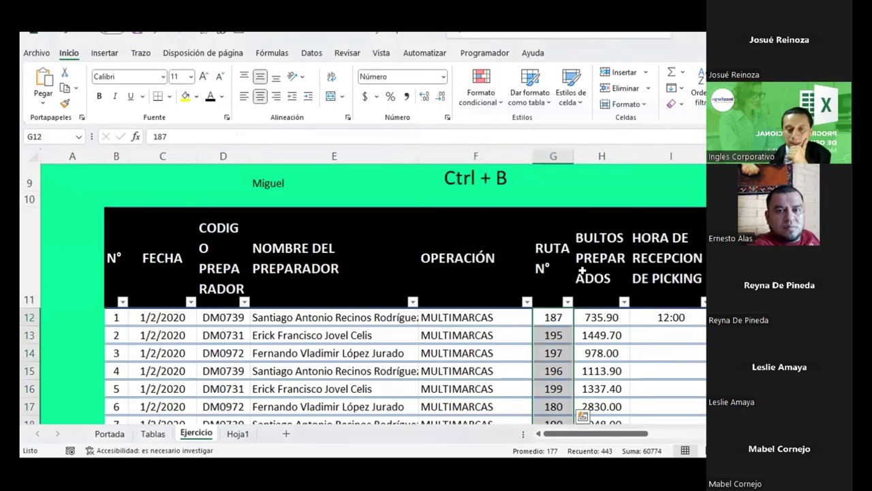
scroll(559, 288, down, 2)
scroll(559, 288, down, 5)
scroll(559, 288, down, 13)
scroll(558, 288, down, 4)
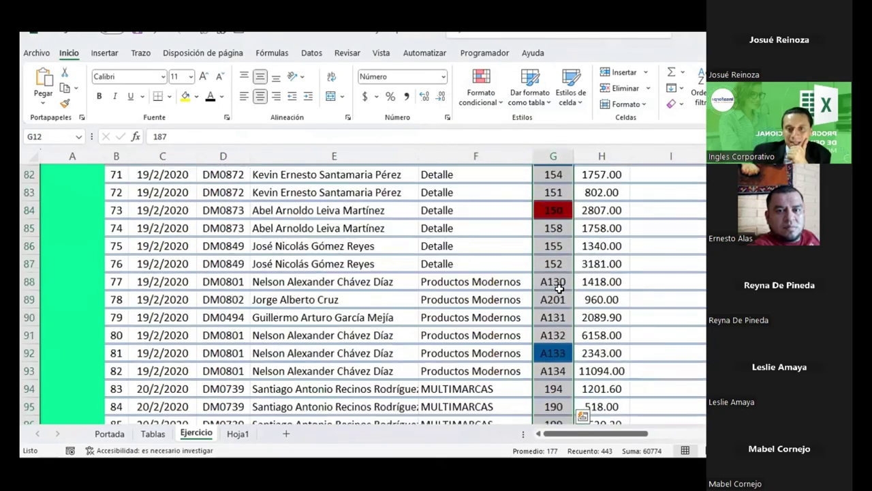
scroll(558, 288, down, 4)
scroll(559, 288, down, 7)
scroll(559, 289, down, 9)
scroll(558, 290, down, 14)
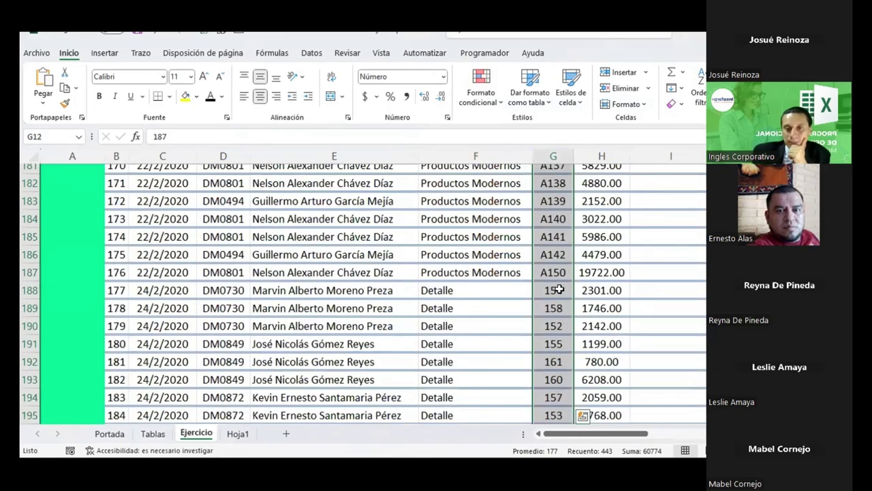
scroll(558, 290, down, 10)
scroll(558, 289, down, 2)
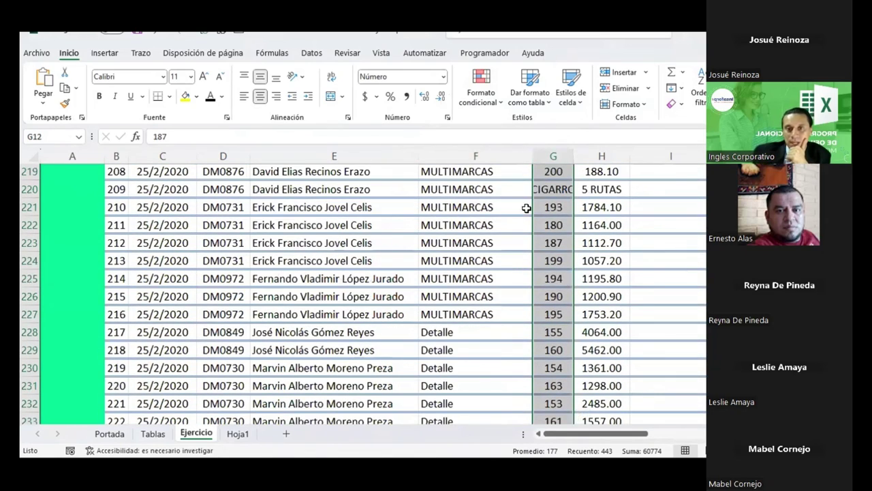
- Review the =G12=150 red-fill rule in Manage Rules, then close it
click(488, 101)
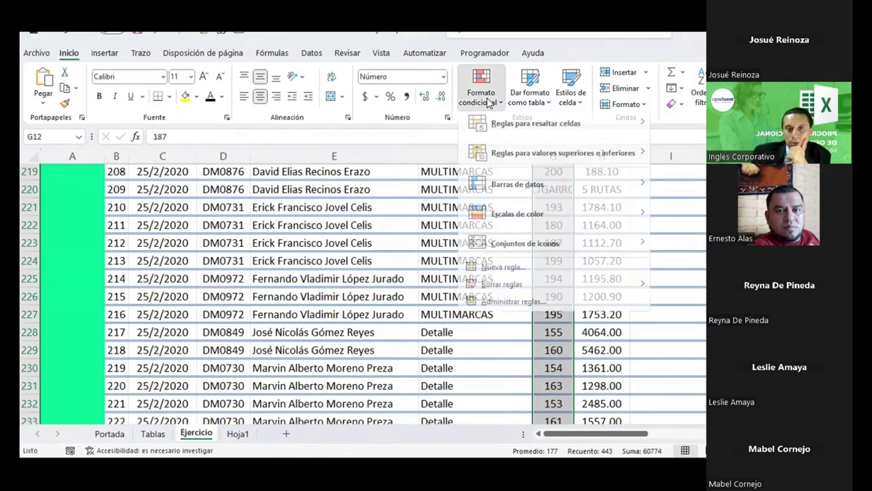
click(497, 303)
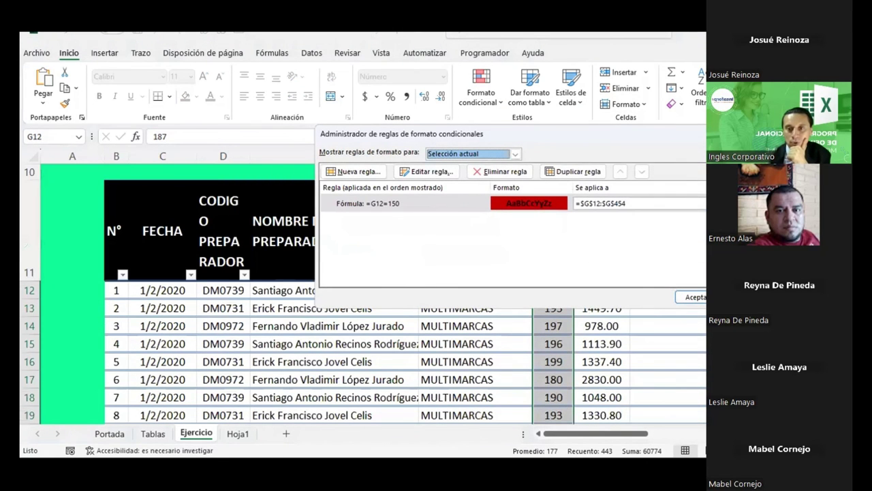
click(695, 297)
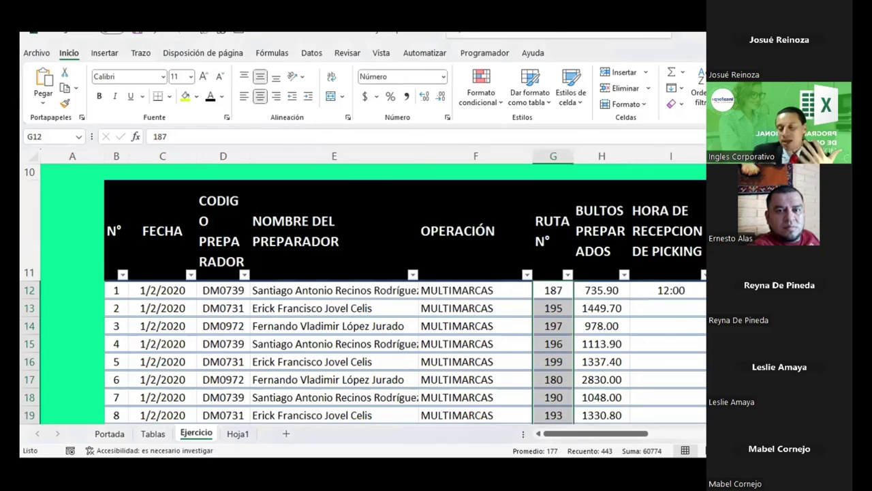